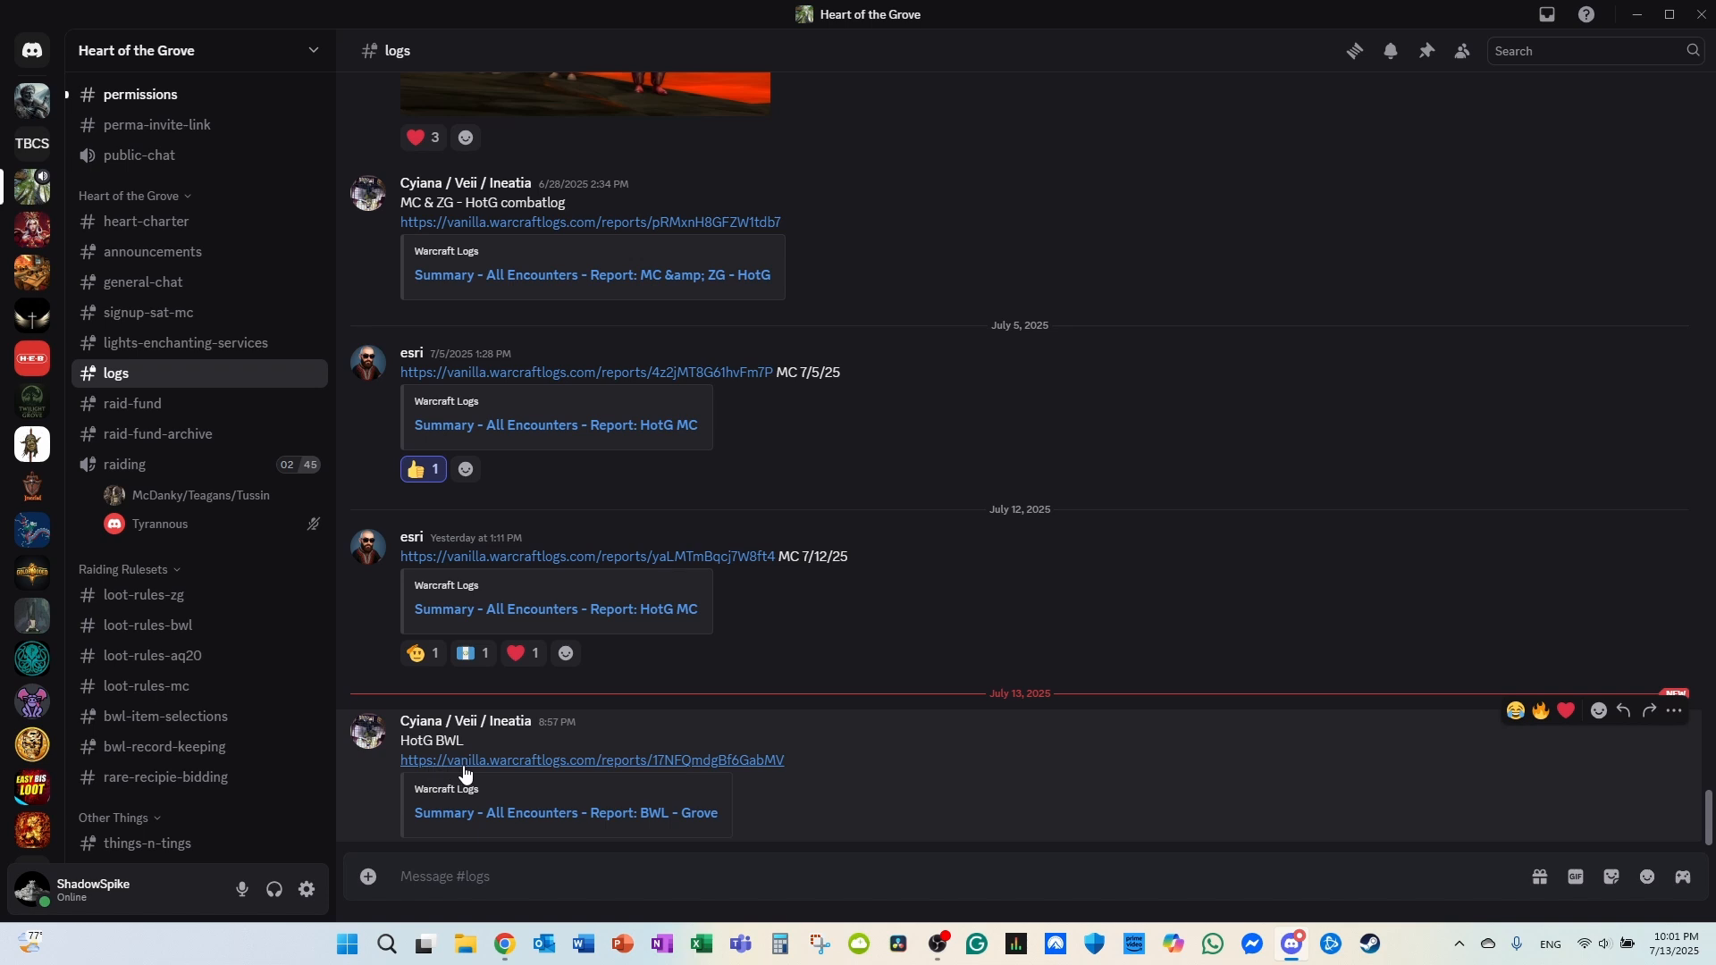
- Open the Warcraft Logs link from the July 13 HotG BWL post and keep the report in a maximized browser window
{"action": "left_click", "coordinate": [588, 765]}
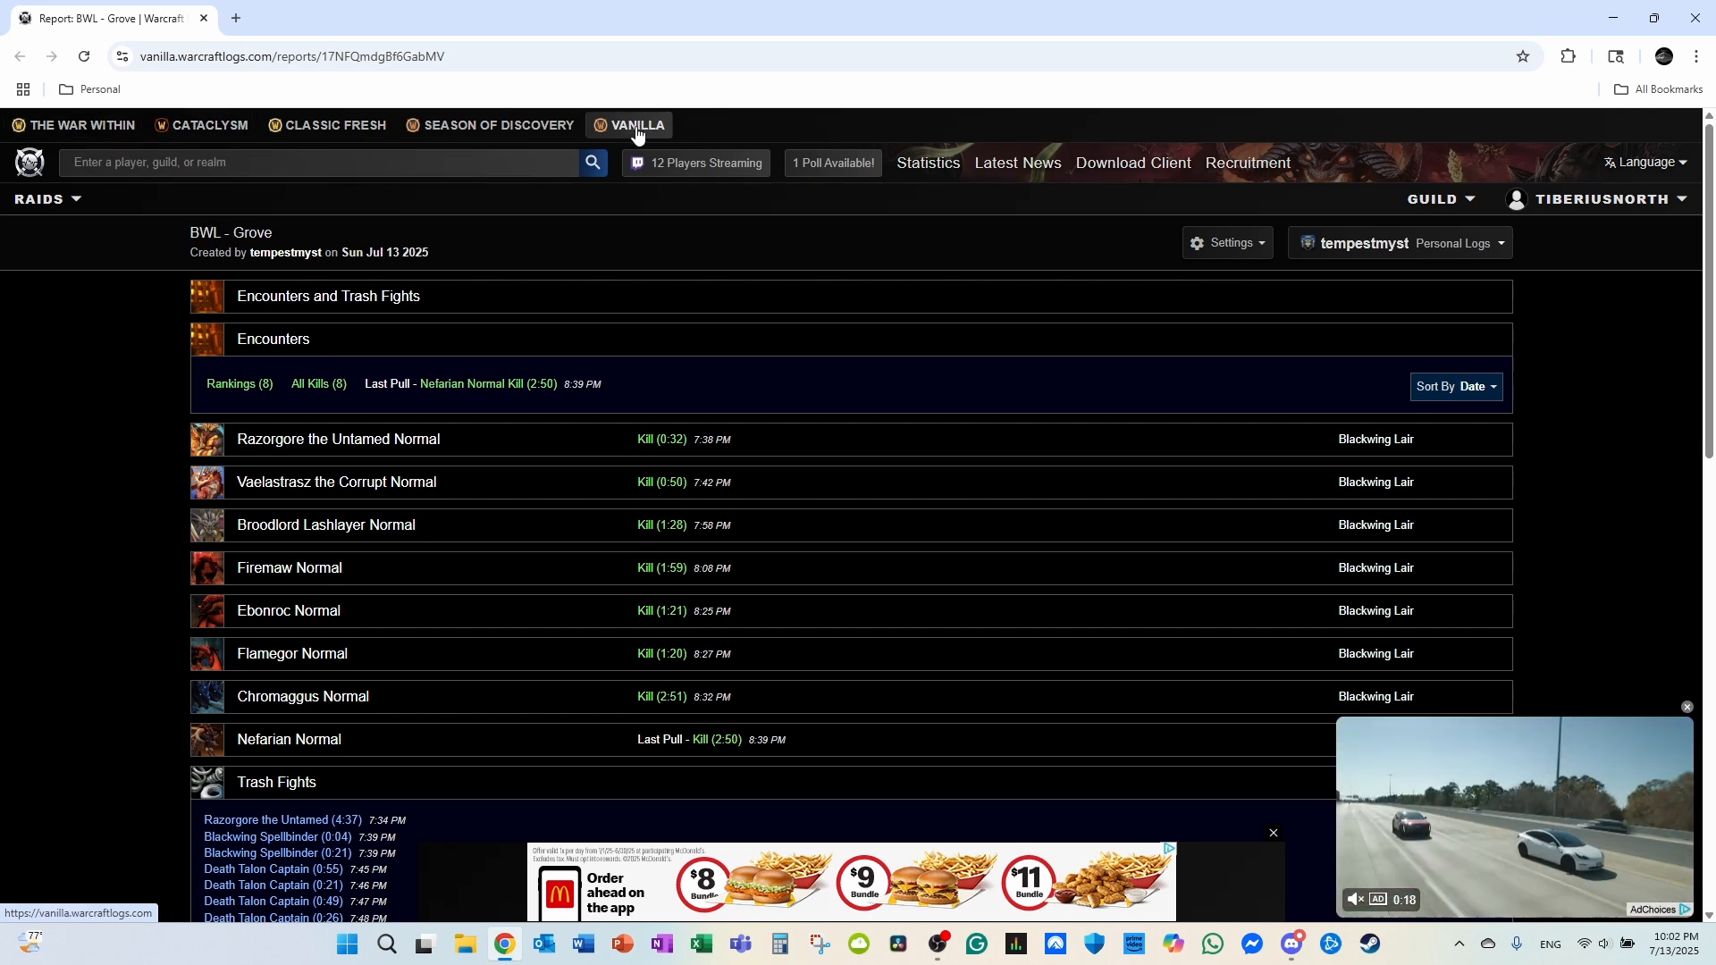
{"action": "left_click_drag", "start_coordinate": [636, 16], "coordinate": [715, 867]}
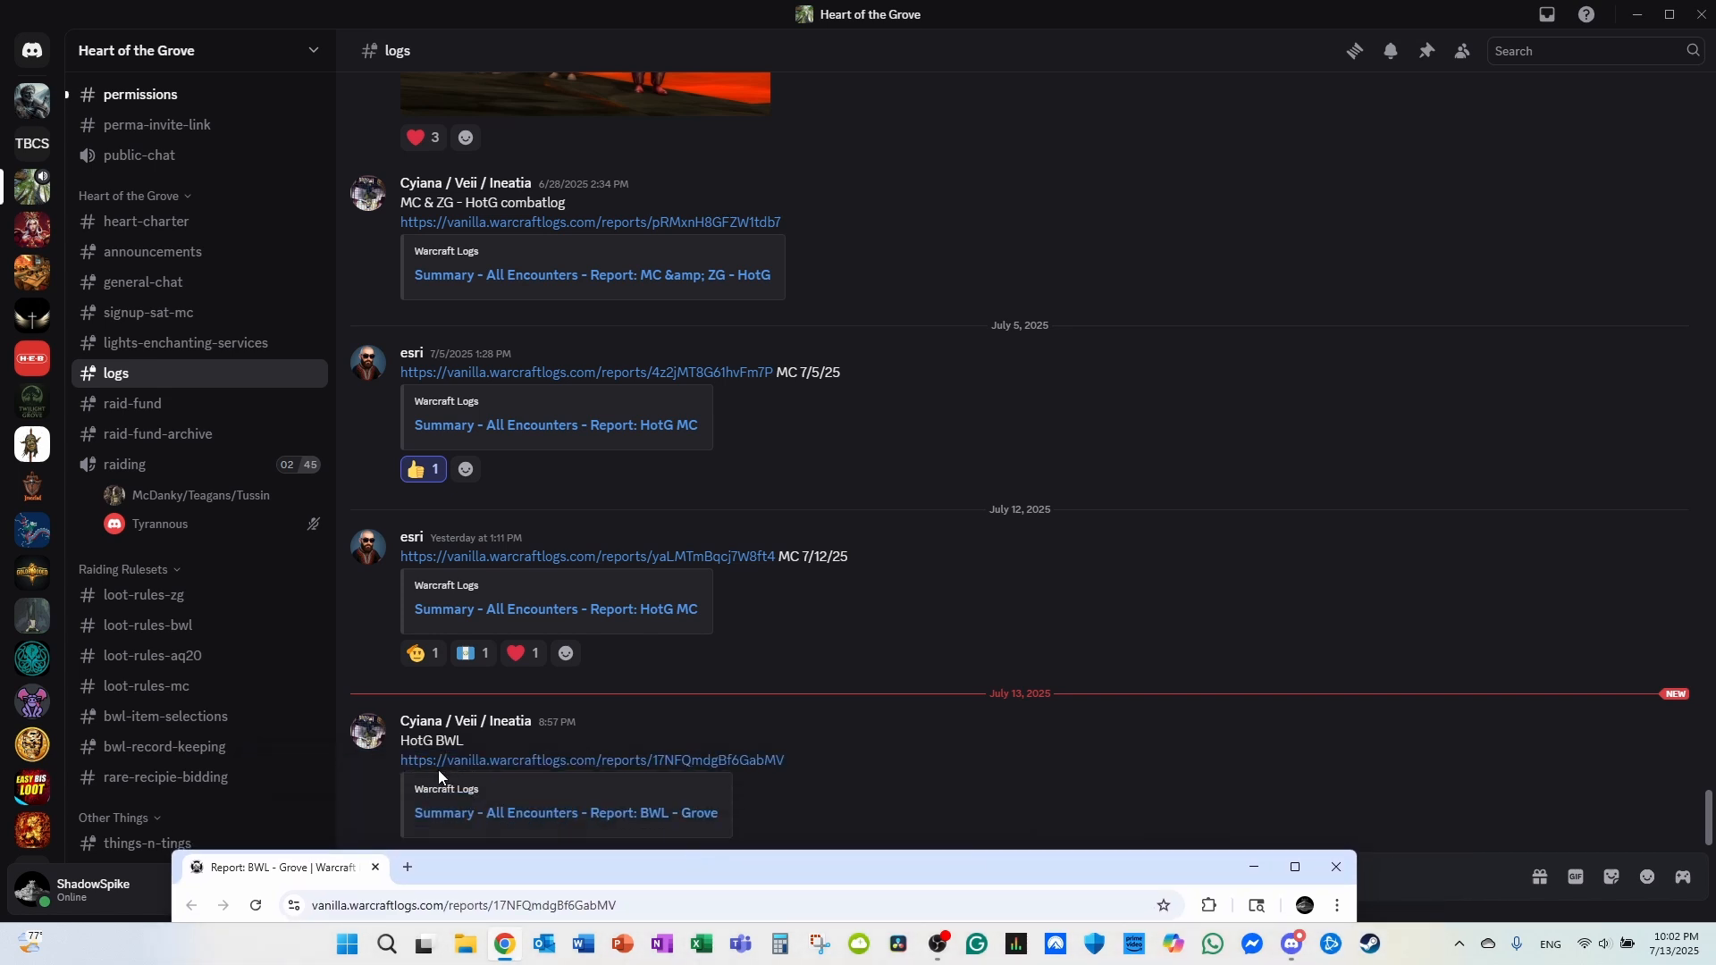
{"action": "double_click", "coordinate": [651, 869]}
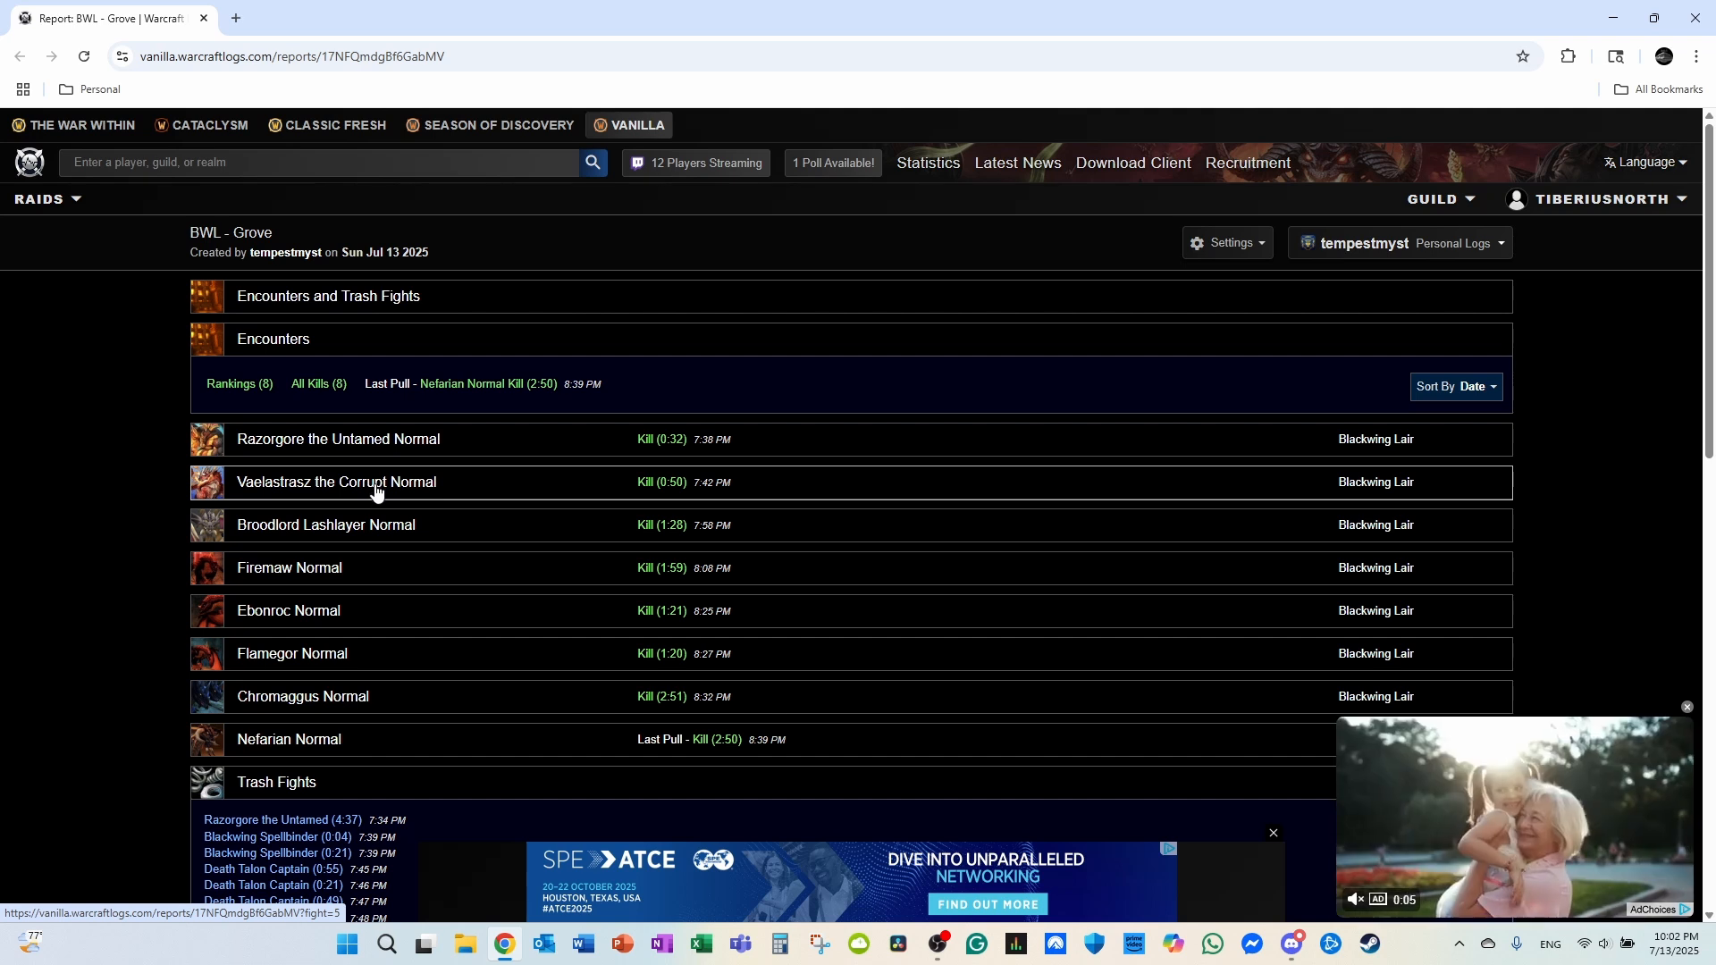
- Examine the report's list of Blackwing Lair boss encounters and the trash fights listed below it
{"action": "scroll", "coordinate": [306, 653], "scroll_direction": "down", "scroll_amount": 2}
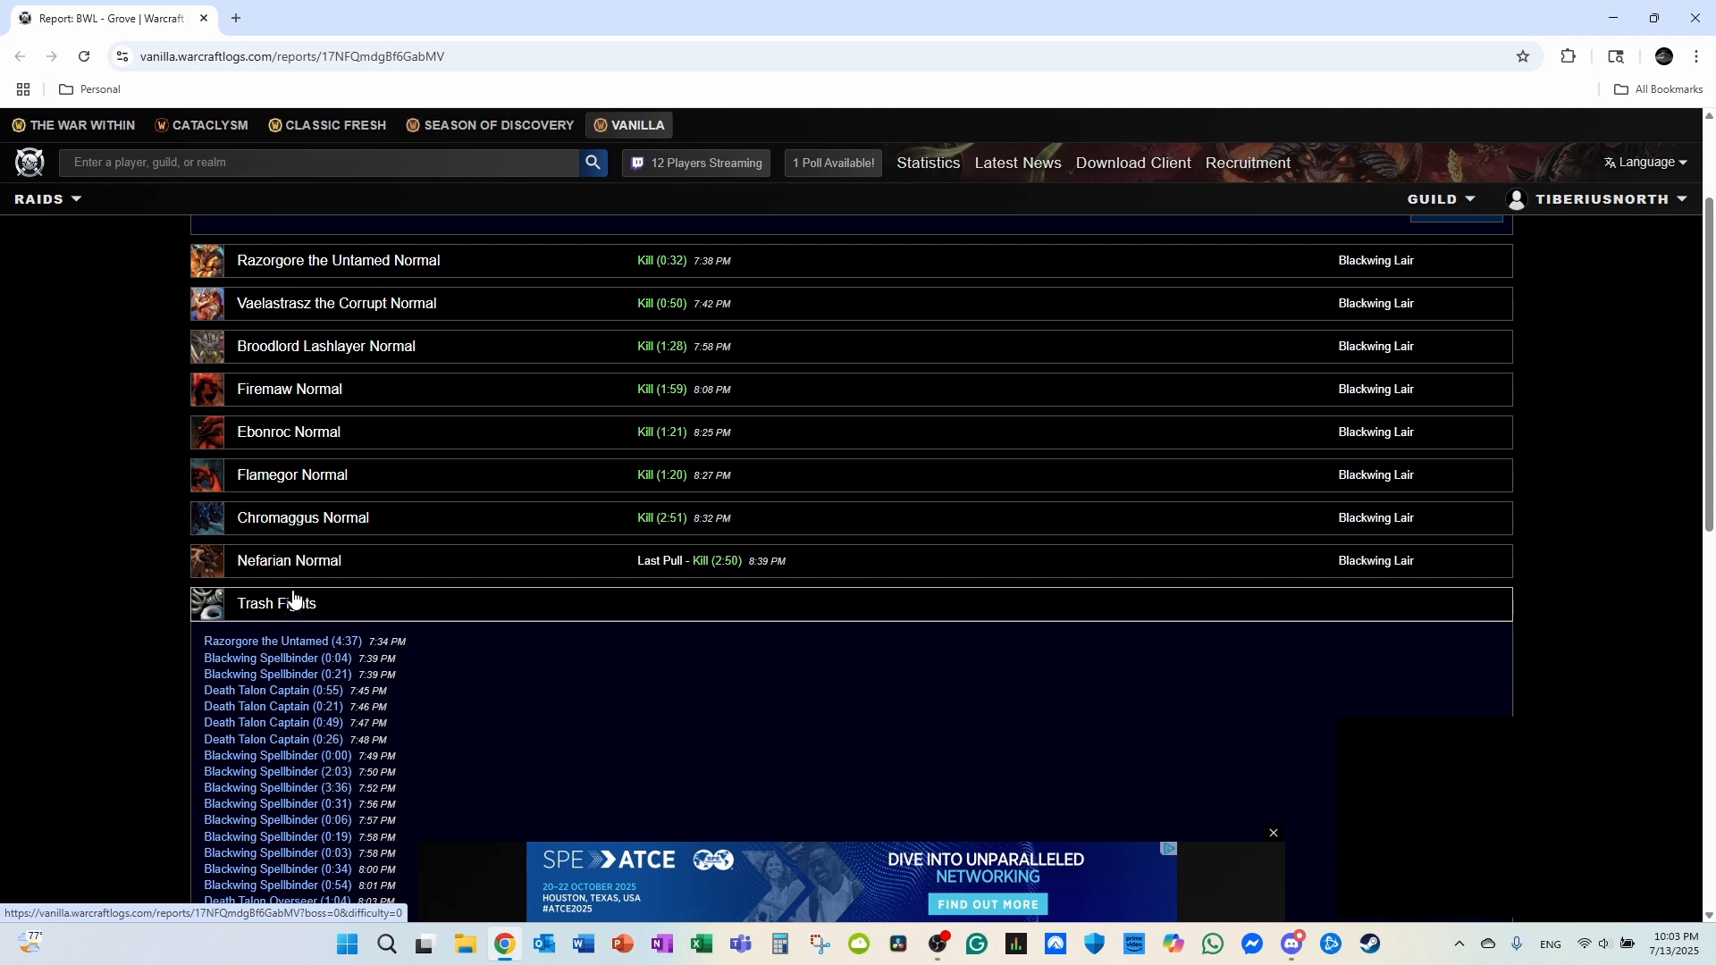
{"action": "scroll", "coordinate": [293, 581], "scroll_direction": "down", "scroll_amount": 7}
{"action": "scroll", "coordinate": [292, 574], "scroll_direction": "up", "scroll_amount": 8}
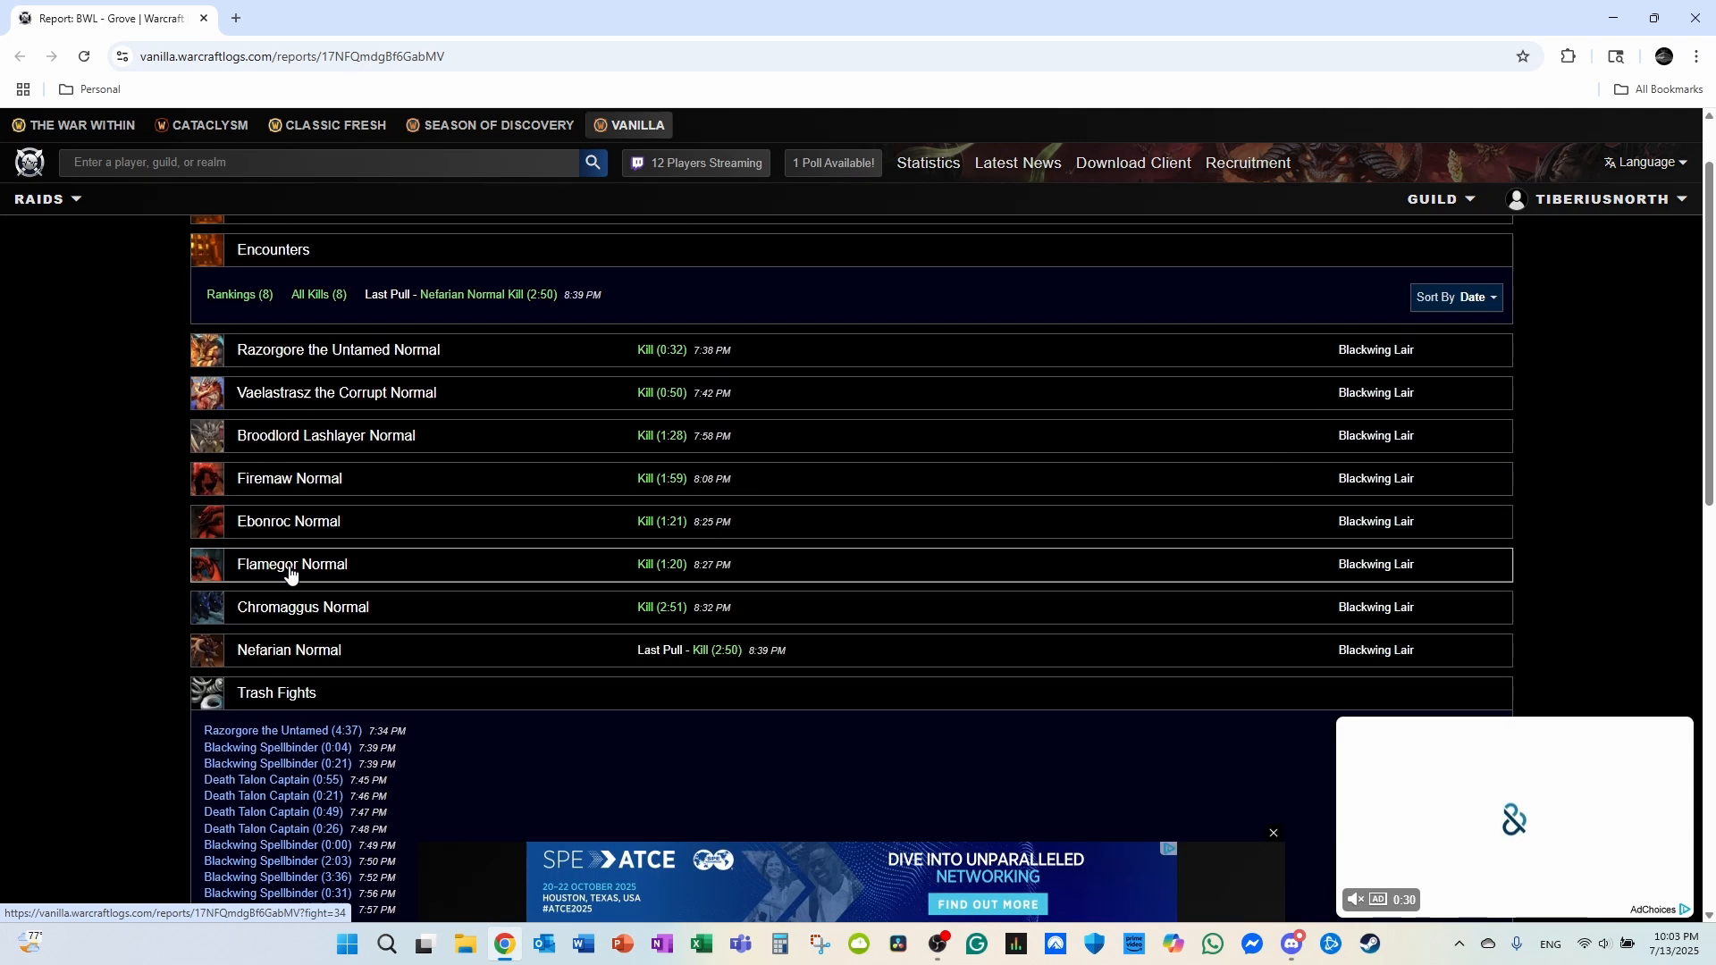
{"action": "scroll", "coordinate": [241, 306], "scroll_direction": "up", "scroll_amount": 1}
{"action": "scroll", "coordinate": [260, 493], "scroll_direction": "down", "scroll_amount": 3}
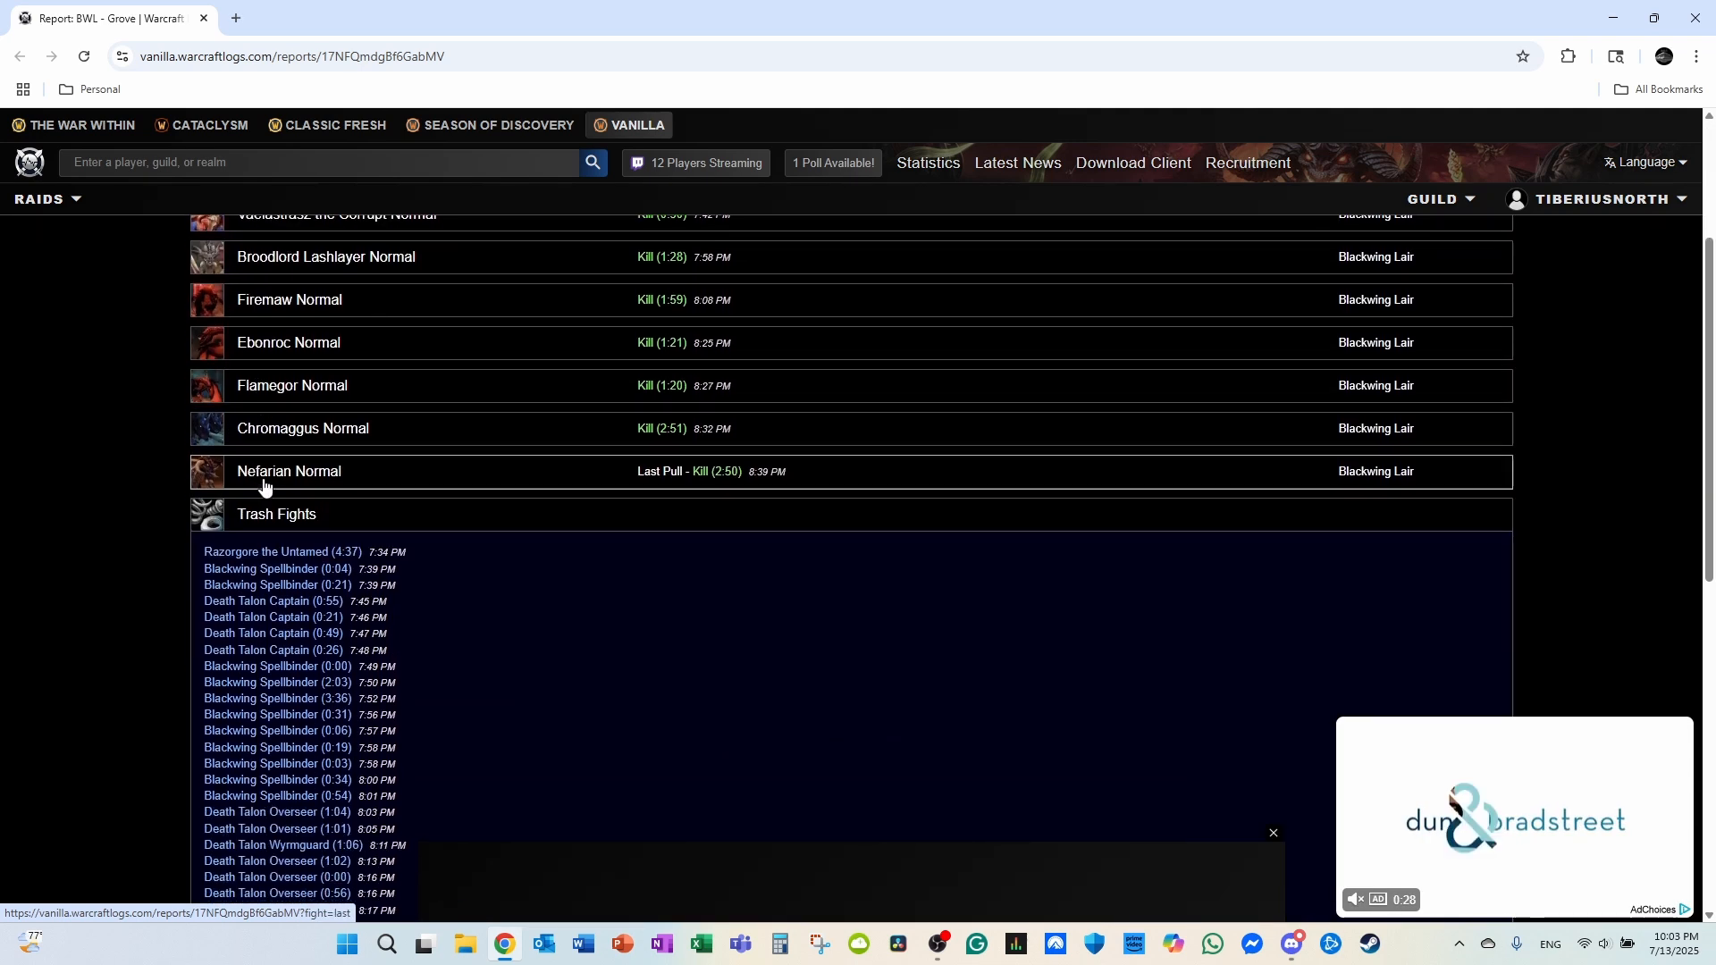
{"action": "scroll", "coordinate": [304, 473], "scroll_direction": "down", "scroll_amount": 2}
{"action": "scroll", "coordinate": [340, 364], "scroll_direction": "down", "scroll_amount": 1}
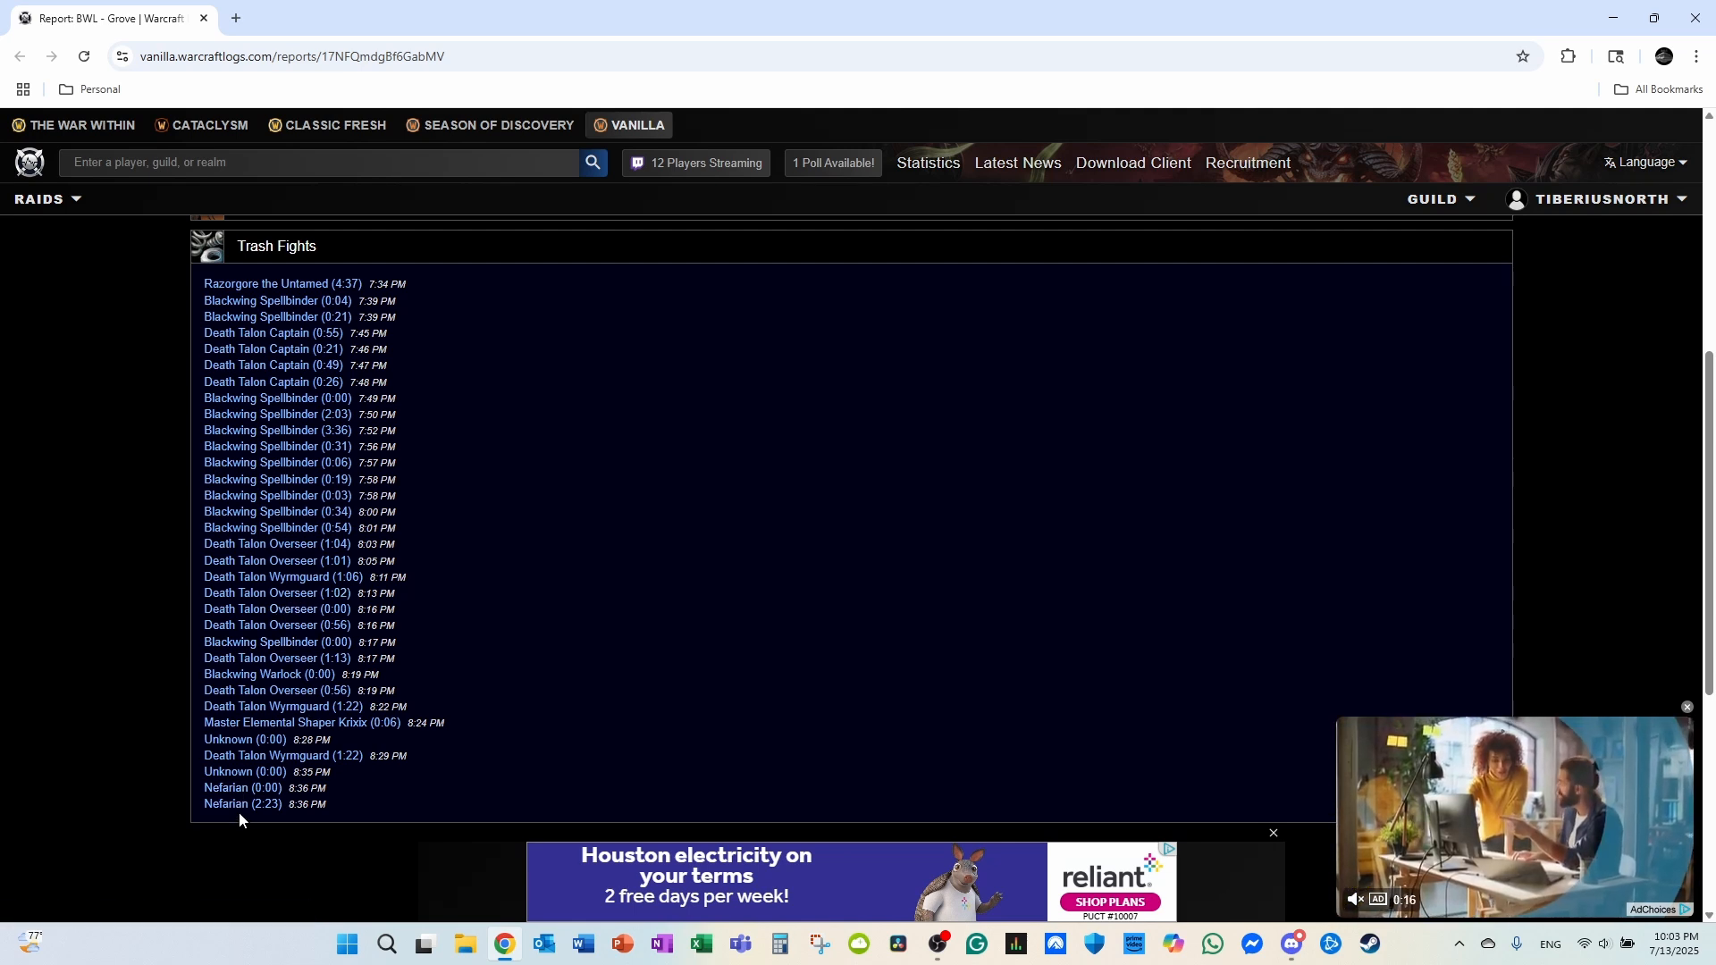
{"action": "scroll", "coordinate": [437, 758], "scroll_direction": "up", "scroll_amount": 6}
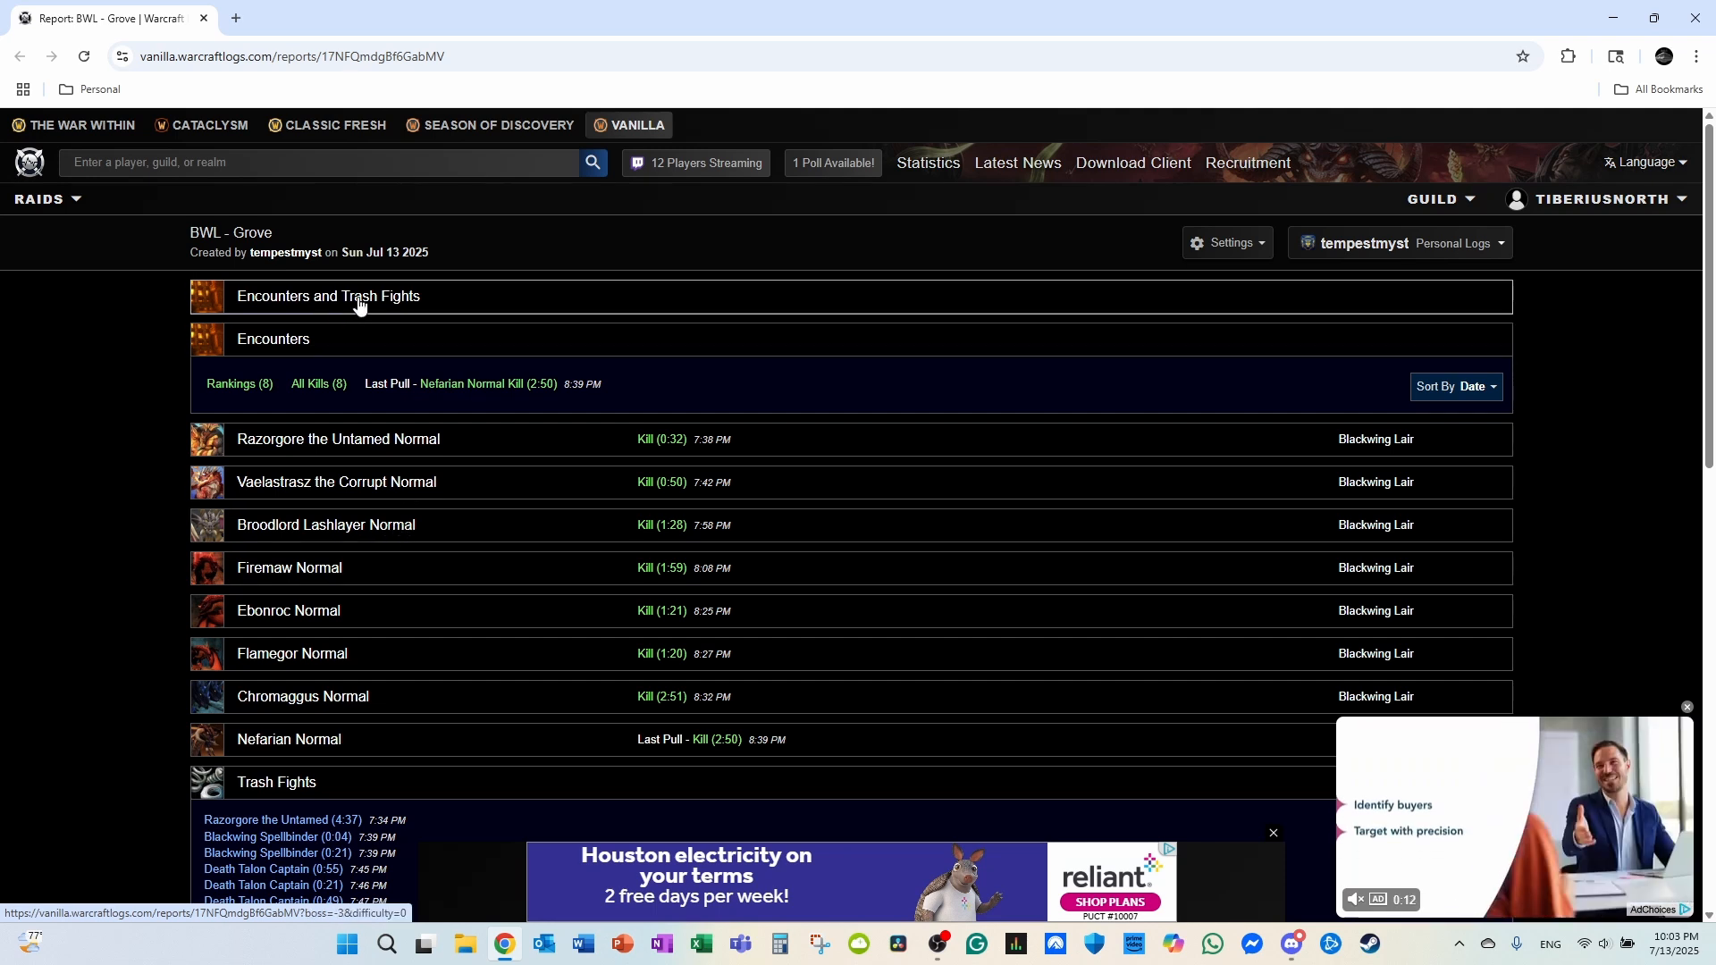
- Open the summary for all Encounters and review its graph, raid composition and the damage done by source
{"action": "left_click", "coordinate": [349, 344]}
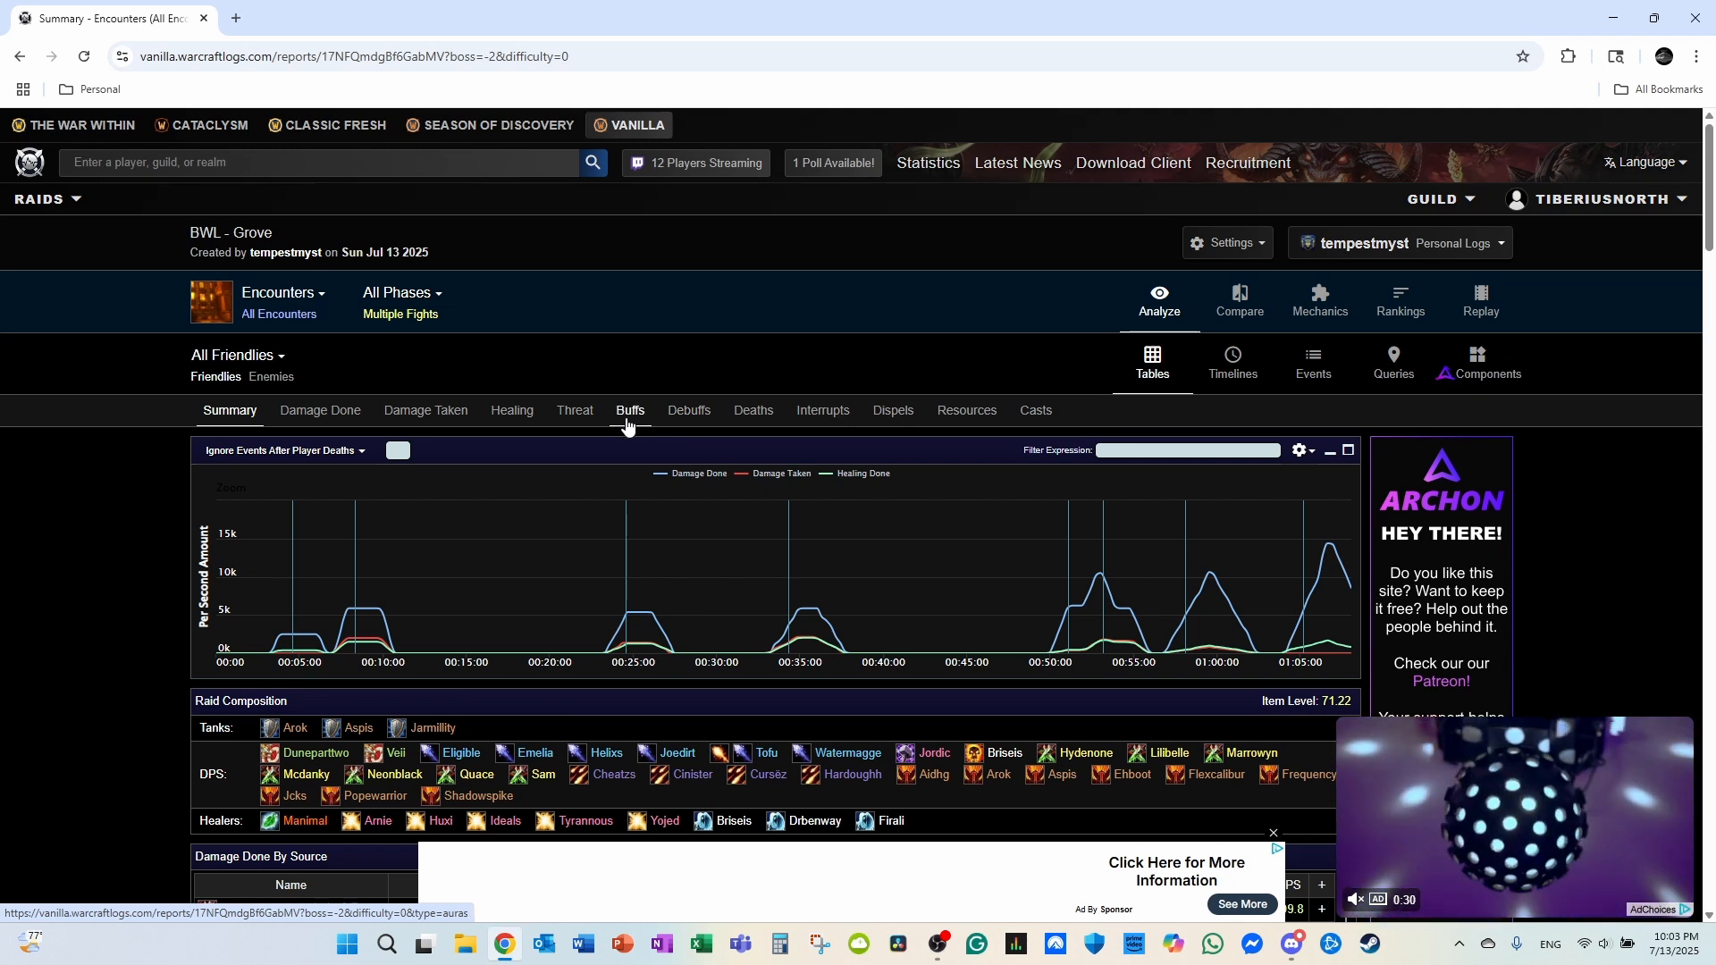
{"action": "scroll", "coordinate": [588, 429], "scroll_direction": "down", "scroll_amount": 2}
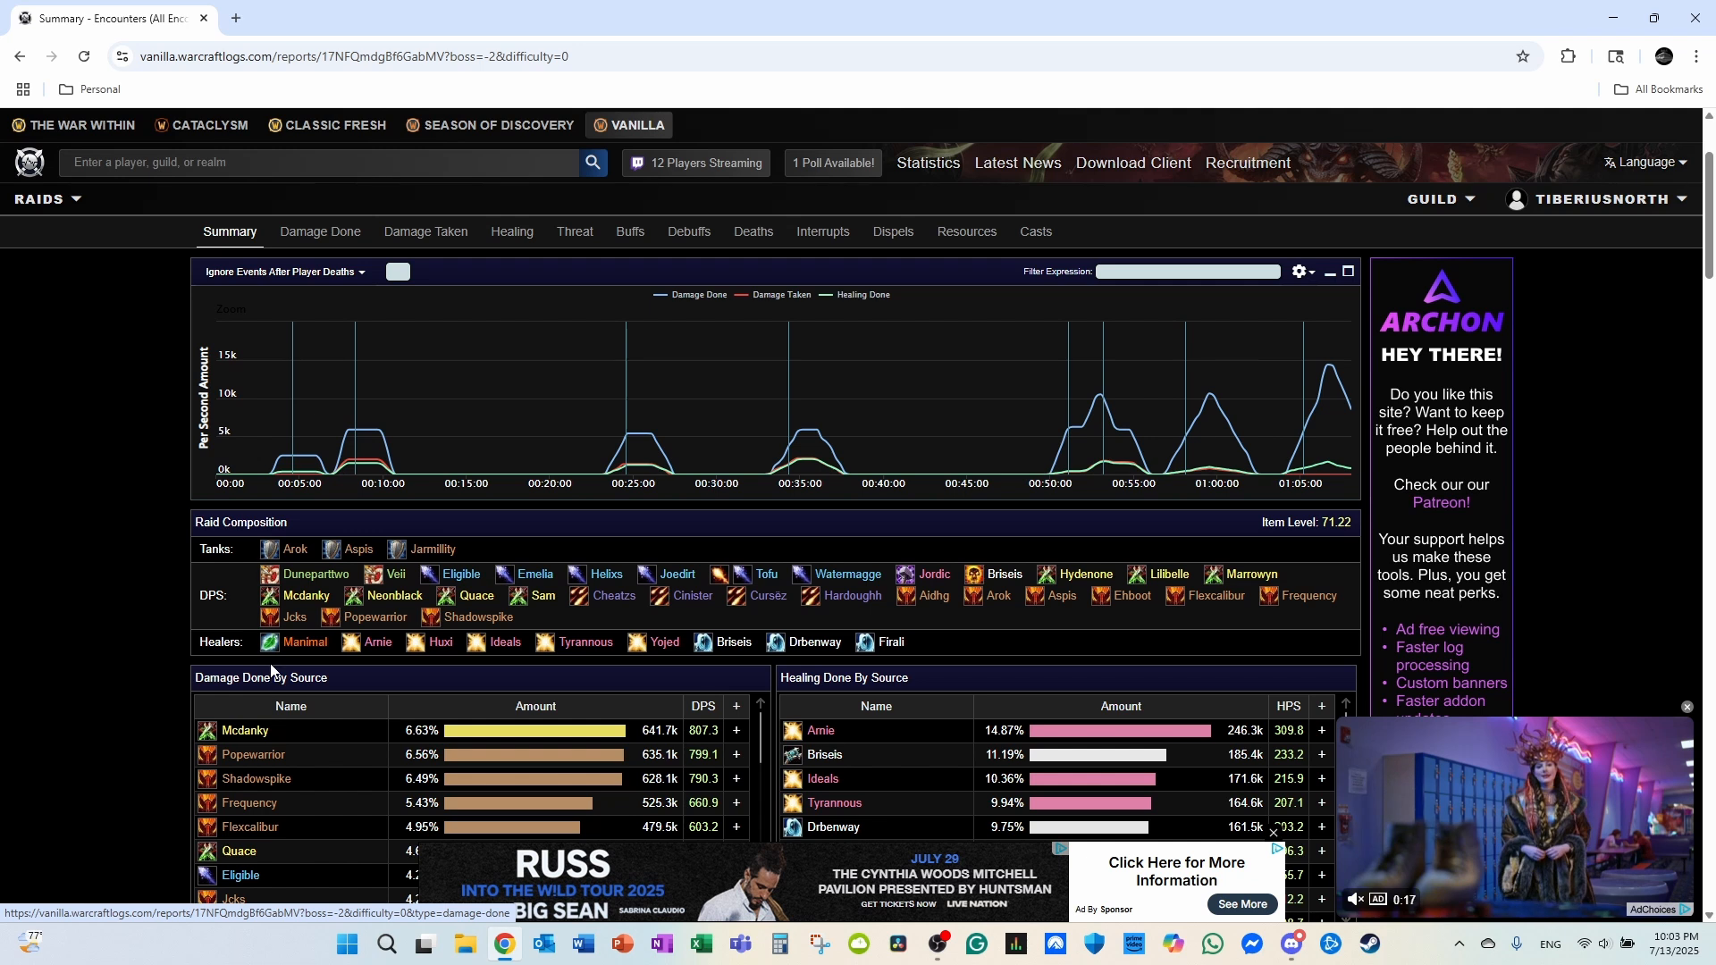
{"action": "scroll", "coordinate": [127, 585], "scroll_direction": "up", "scroll_amount": 1}
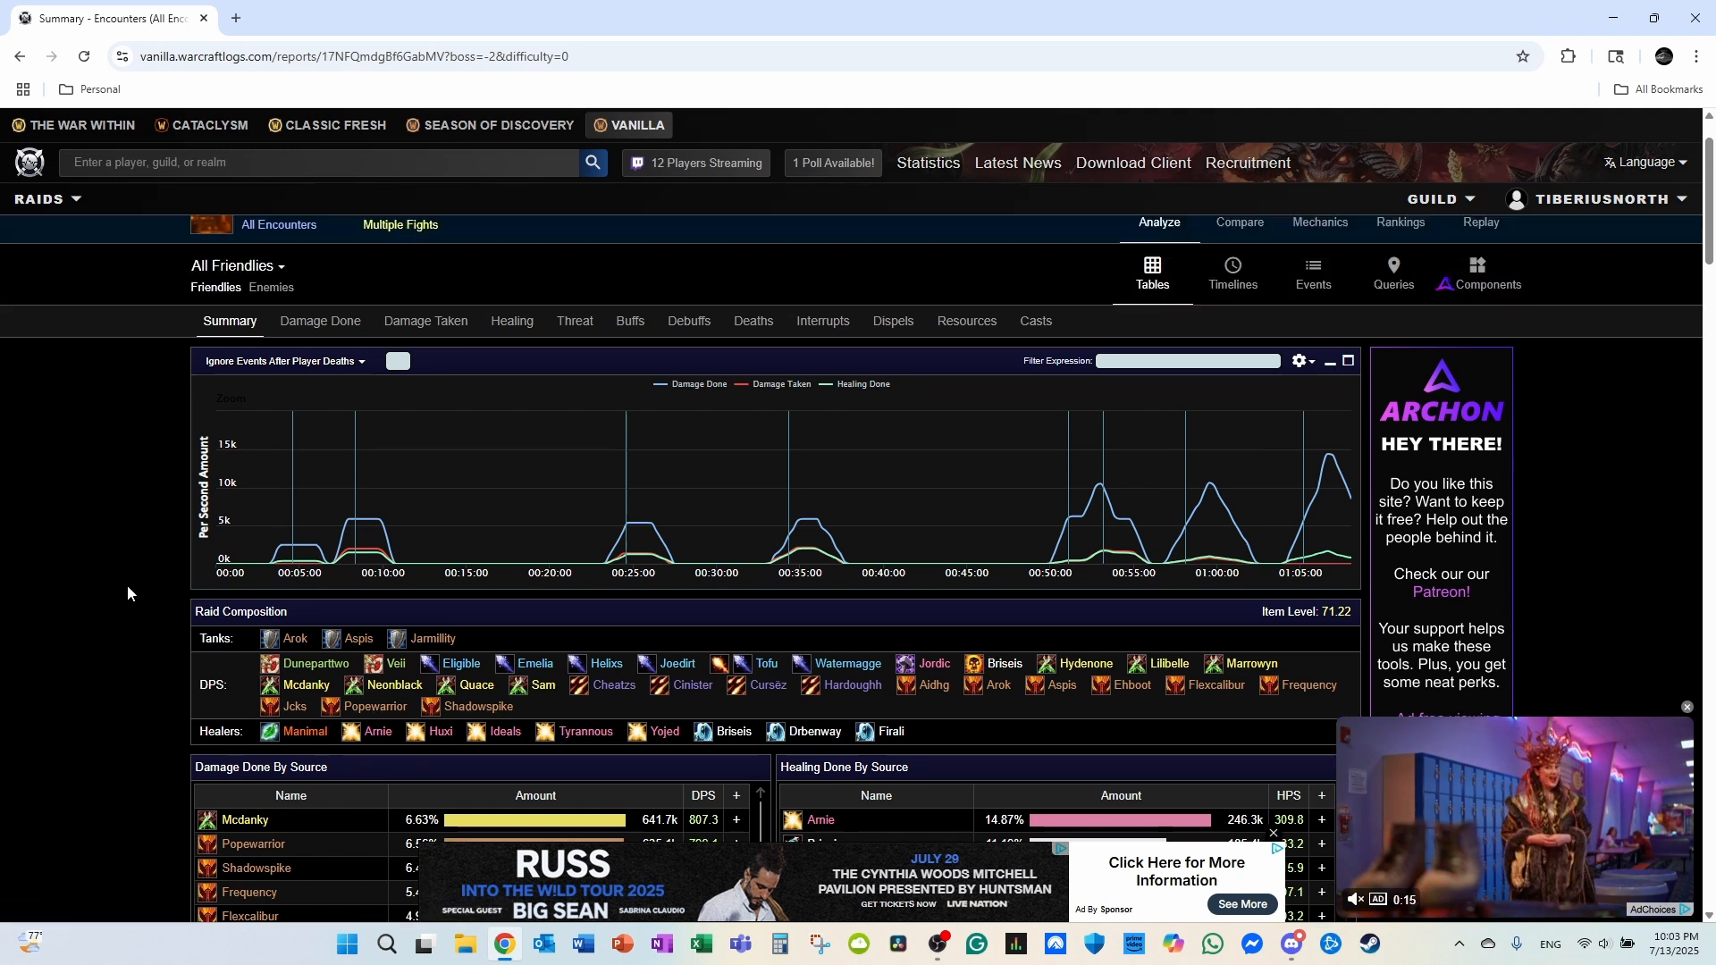
{"action": "scroll", "coordinate": [125, 579], "scroll_direction": "down", "scroll_amount": 1}
{"action": "scroll", "coordinate": [122, 572], "scroll_direction": "down", "scroll_amount": 4}
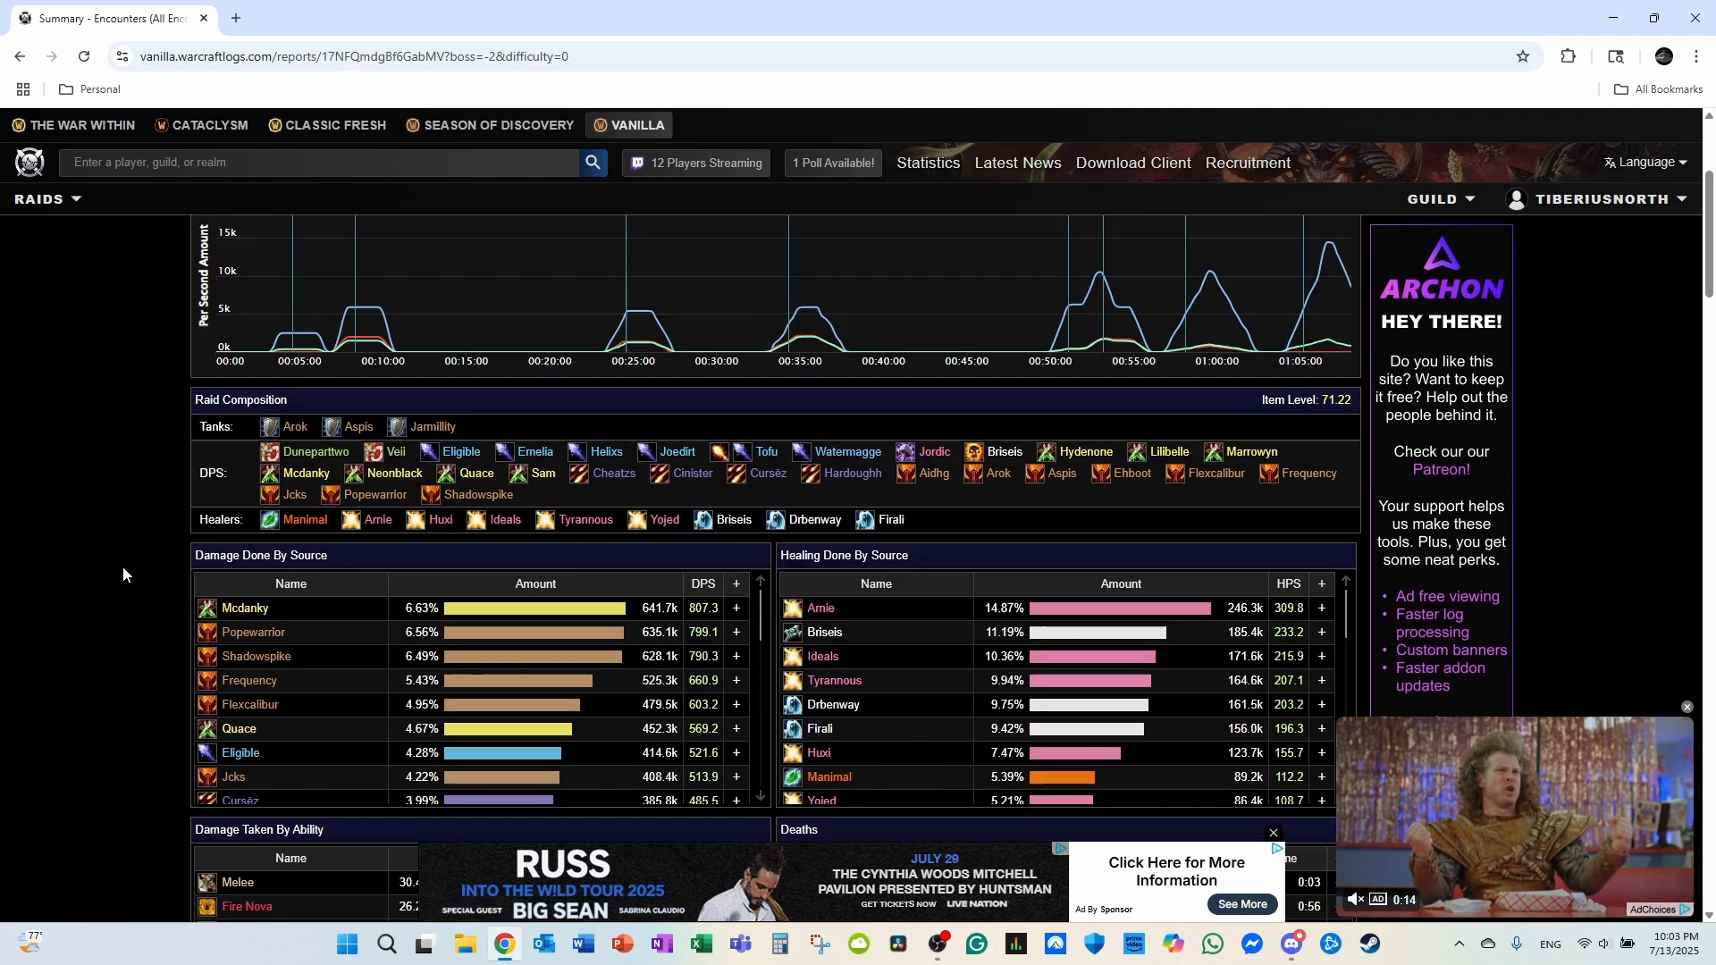
{"action": "scroll", "coordinate": [331, 402], "scroll_direction": "down", "scroll_amount": 2}
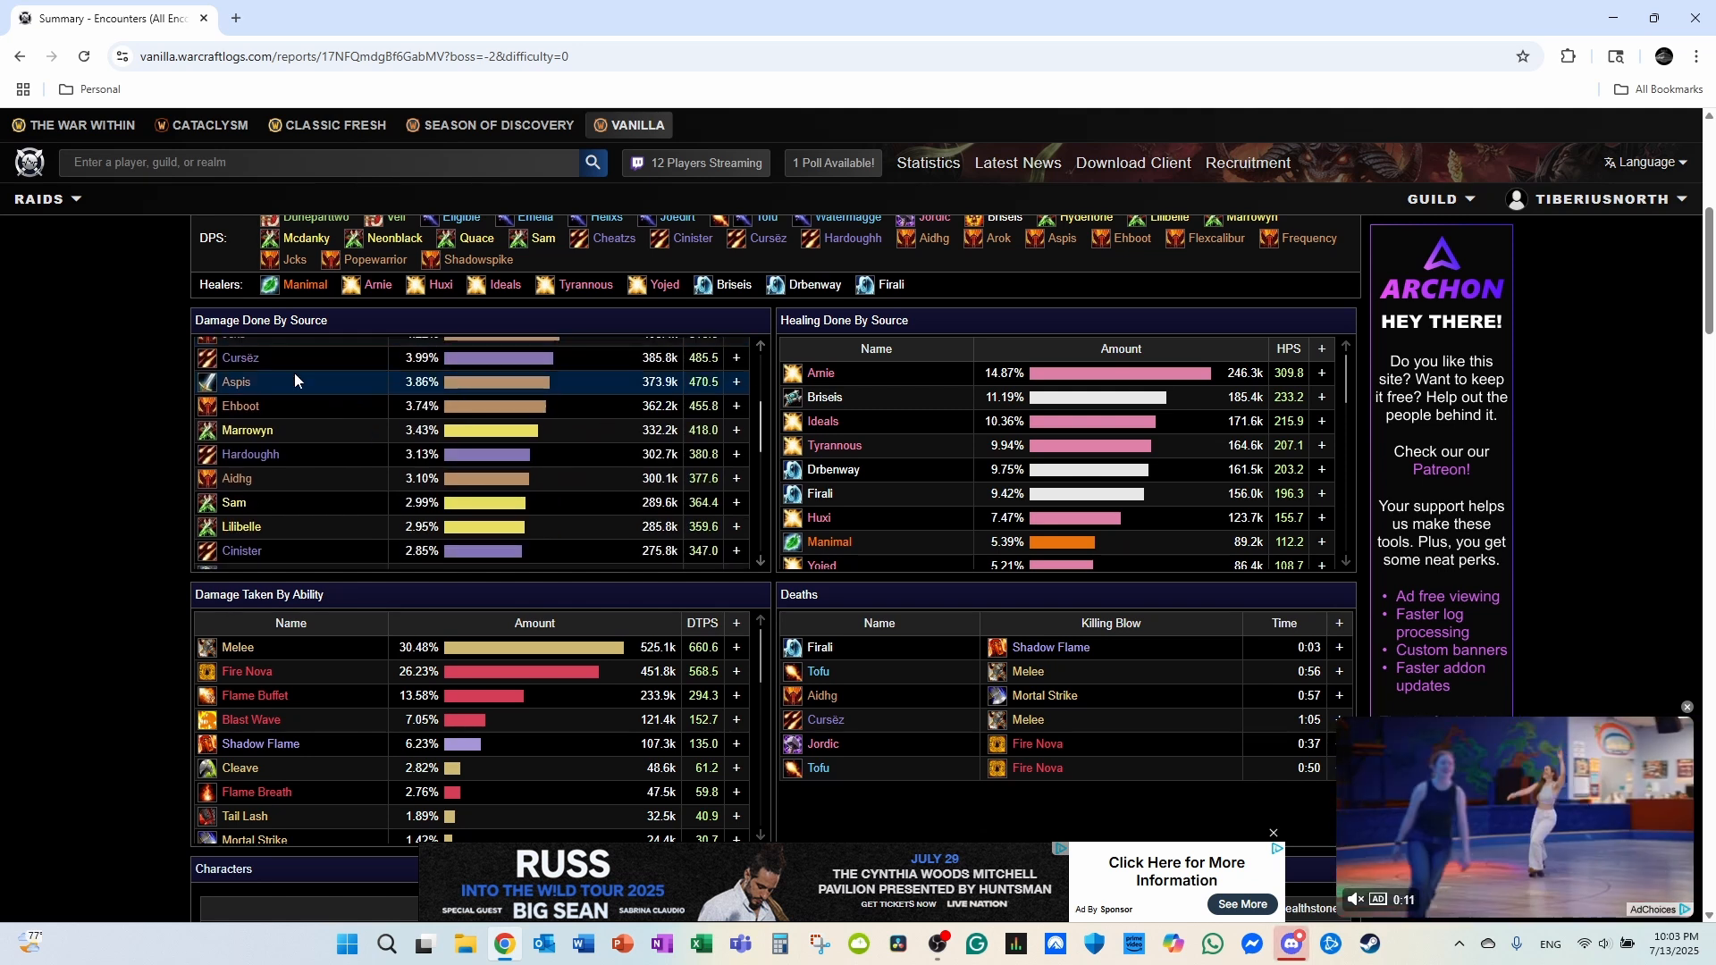
{"action": "scroll", "coordinate": [432, 448], "scroll_direction": "up", "scroll_amount": 2}
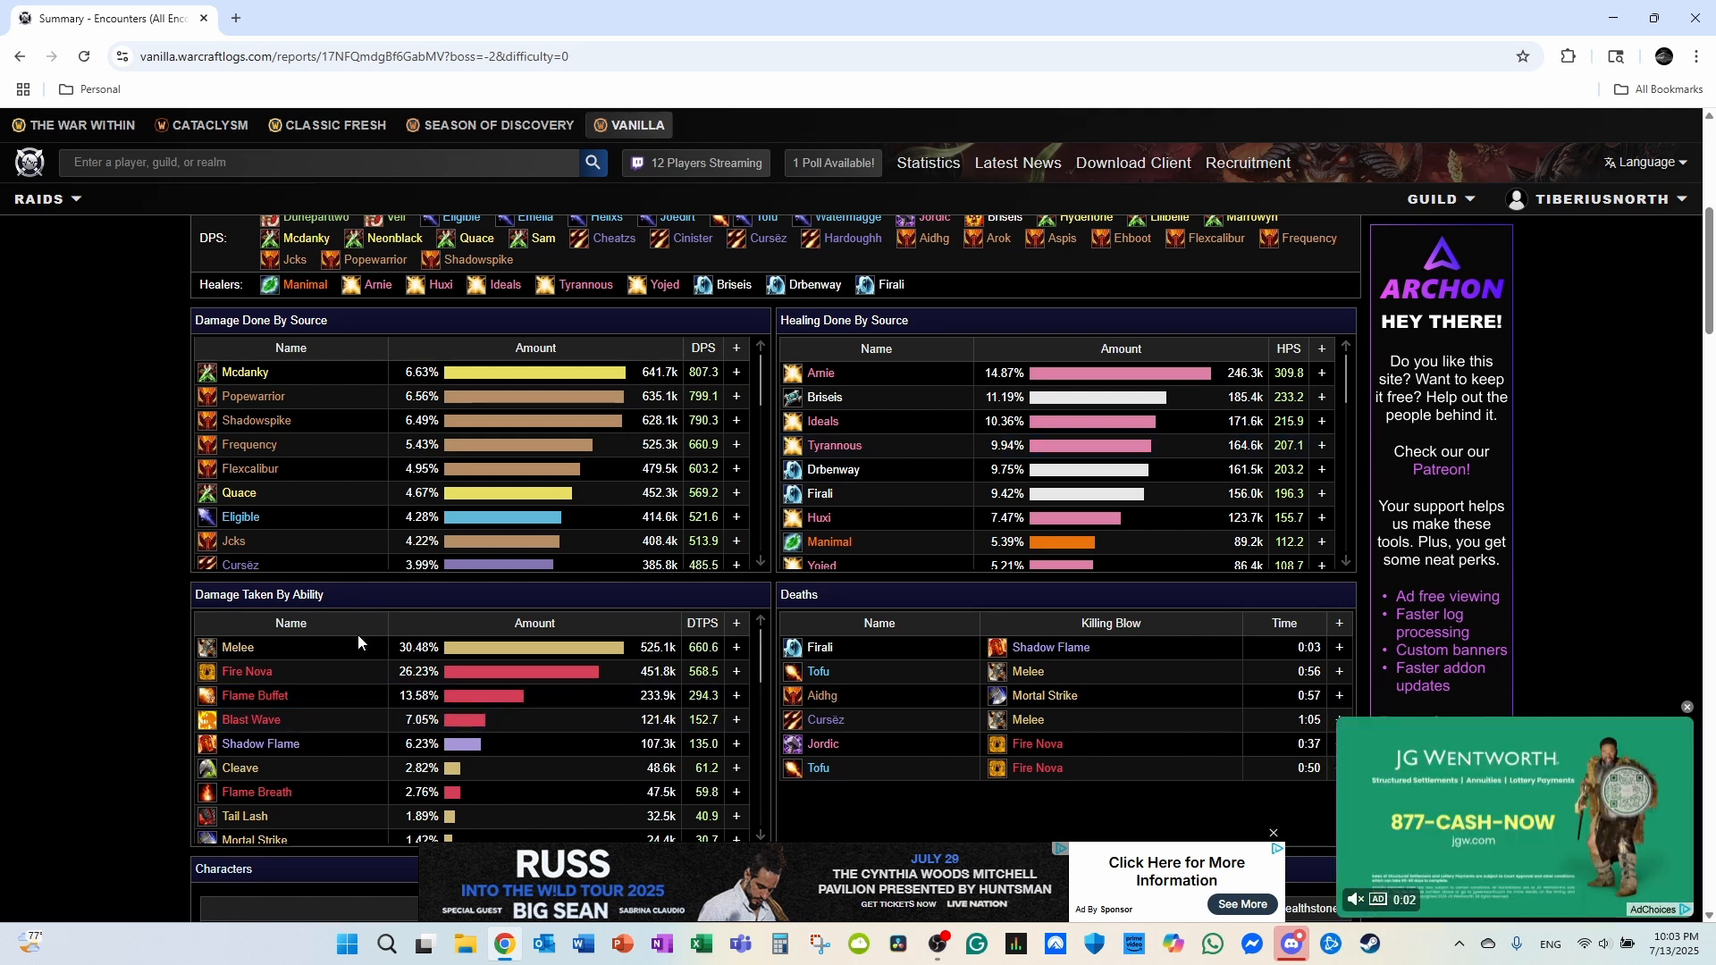
- Review the summary's damage taken by ability and the list of deaths with their killing blows
{"action": "scroll", "coordinate": [353, 642], "scroll_direction": "down", "scroll_amount": 3}
{"action": "scroll", "coordinate": [339, 653], "scroll_direction": "up", "scroll_amount": 3}
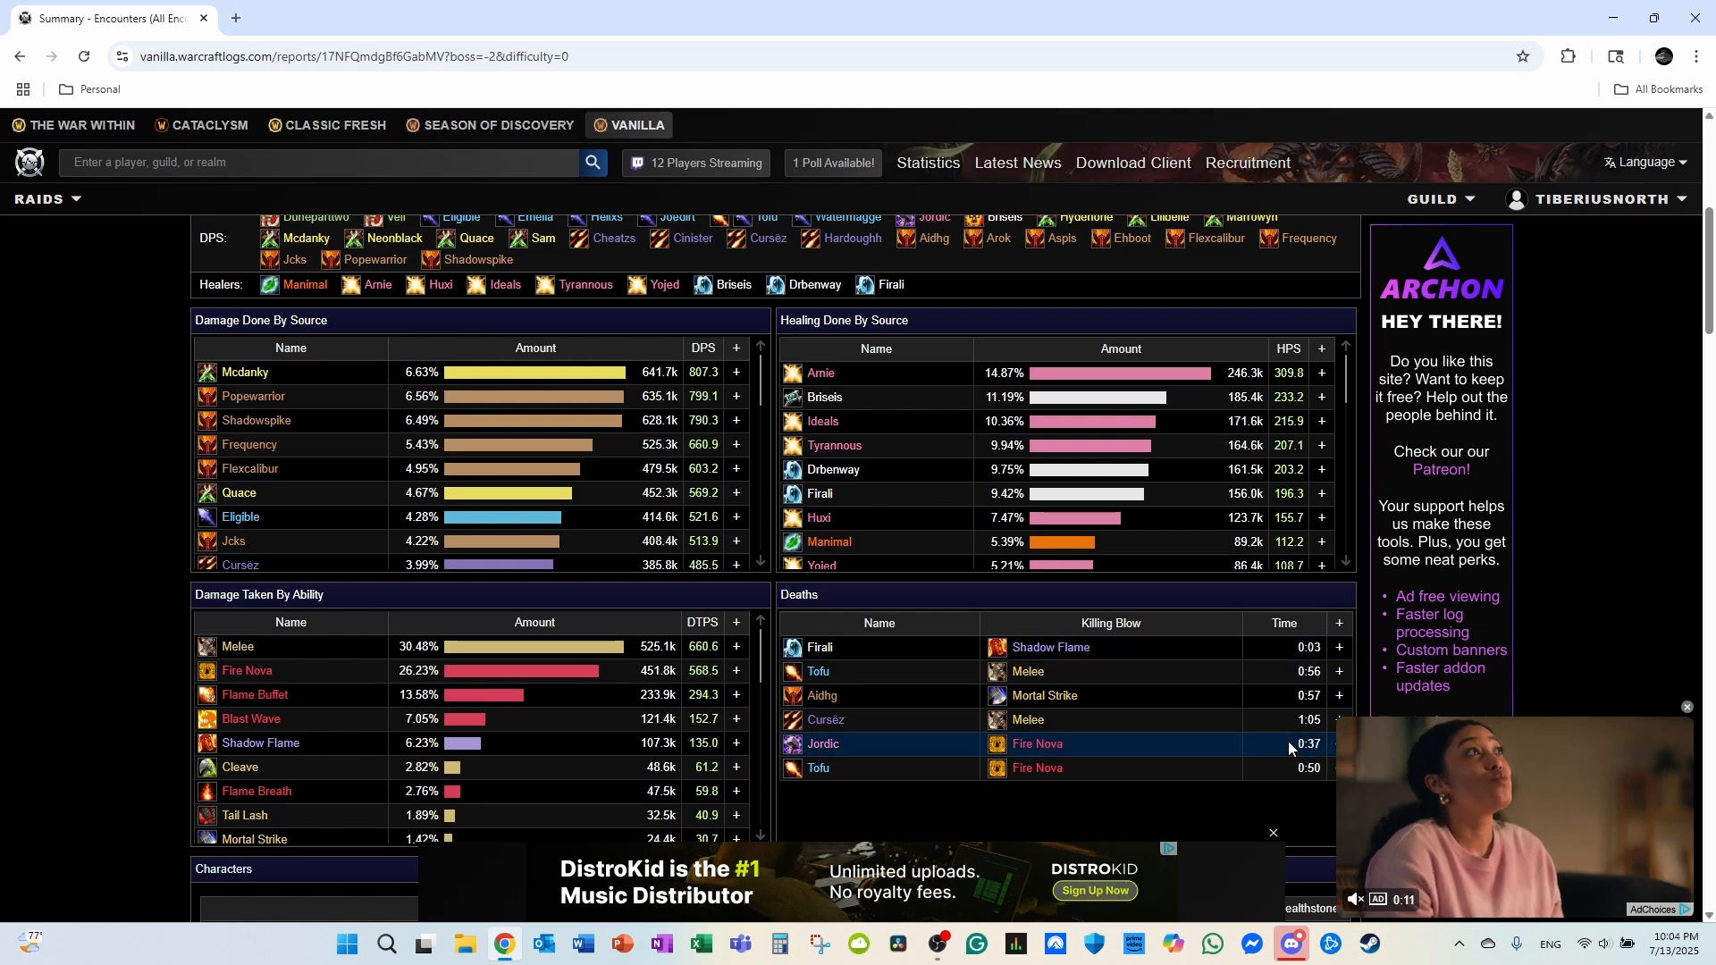
{"action": "scroll", "coordinate": [1156, 719], "scroll_direction": "up", "scroll_amount": 1}
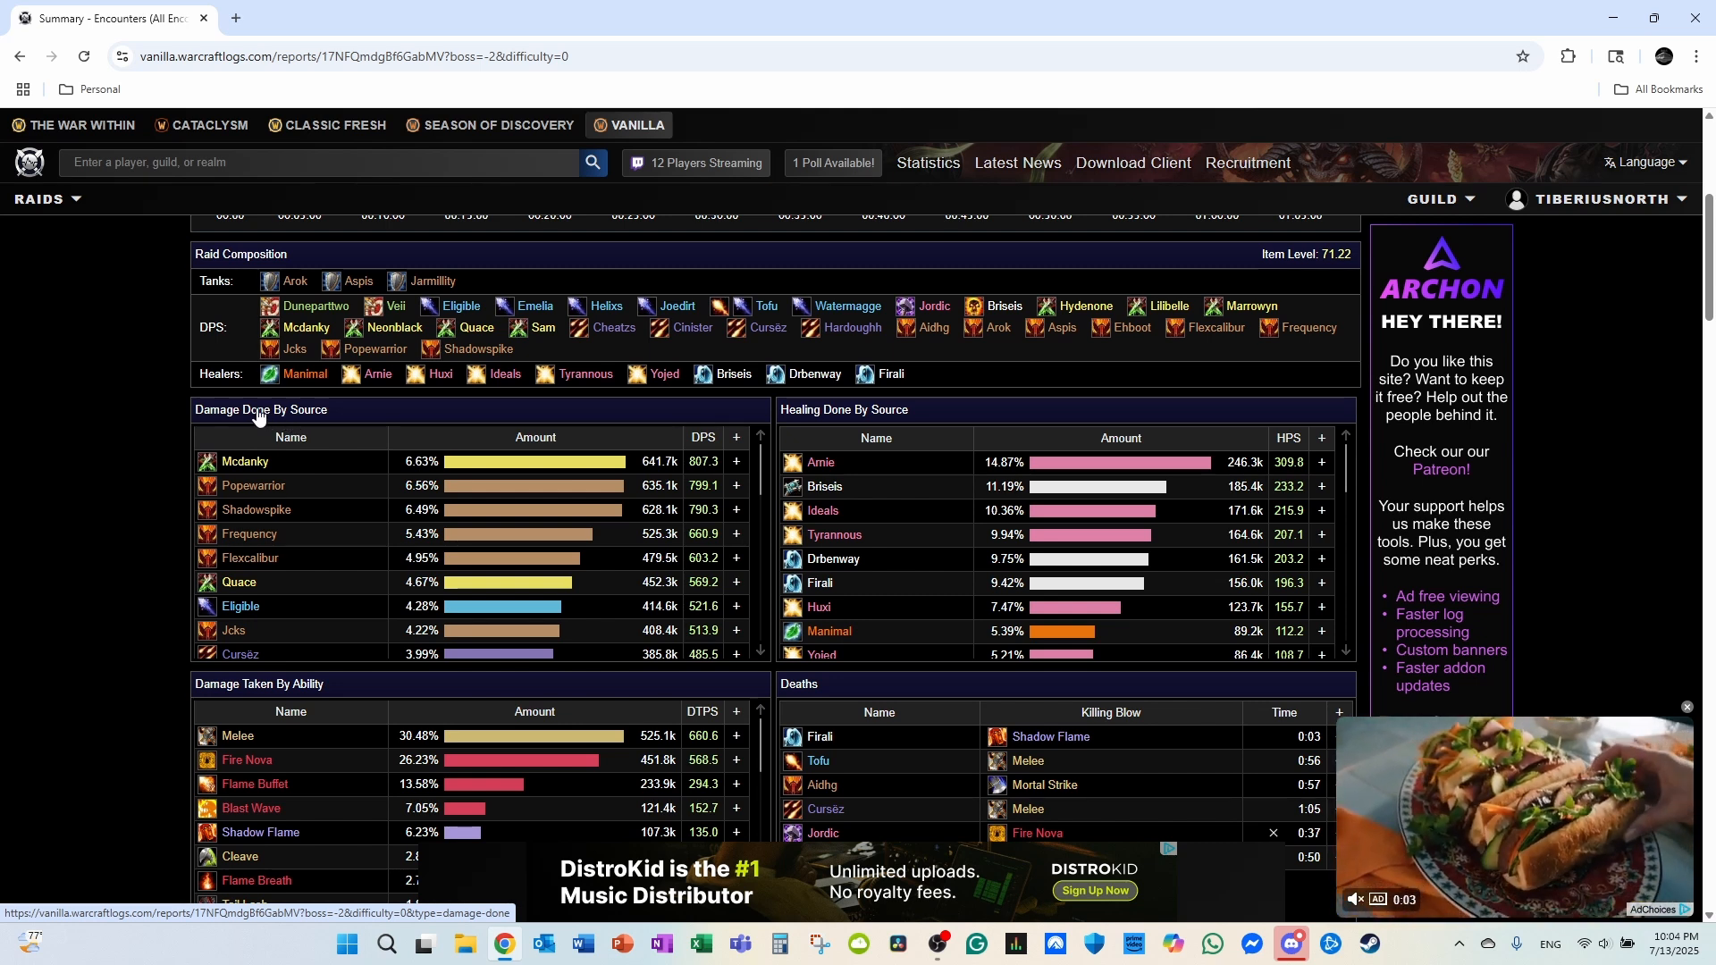
- Open the detailed Damage Done By Source table and bring the full player ranking into view
{"action": "scroll", "coordinate": [269, 416], "scroll_direction": "up", "scroll_amount": 1}
{"action": "scroll", "coordinate": [256, 510], "scroll_direction": "up", "scroll_amount": 2}
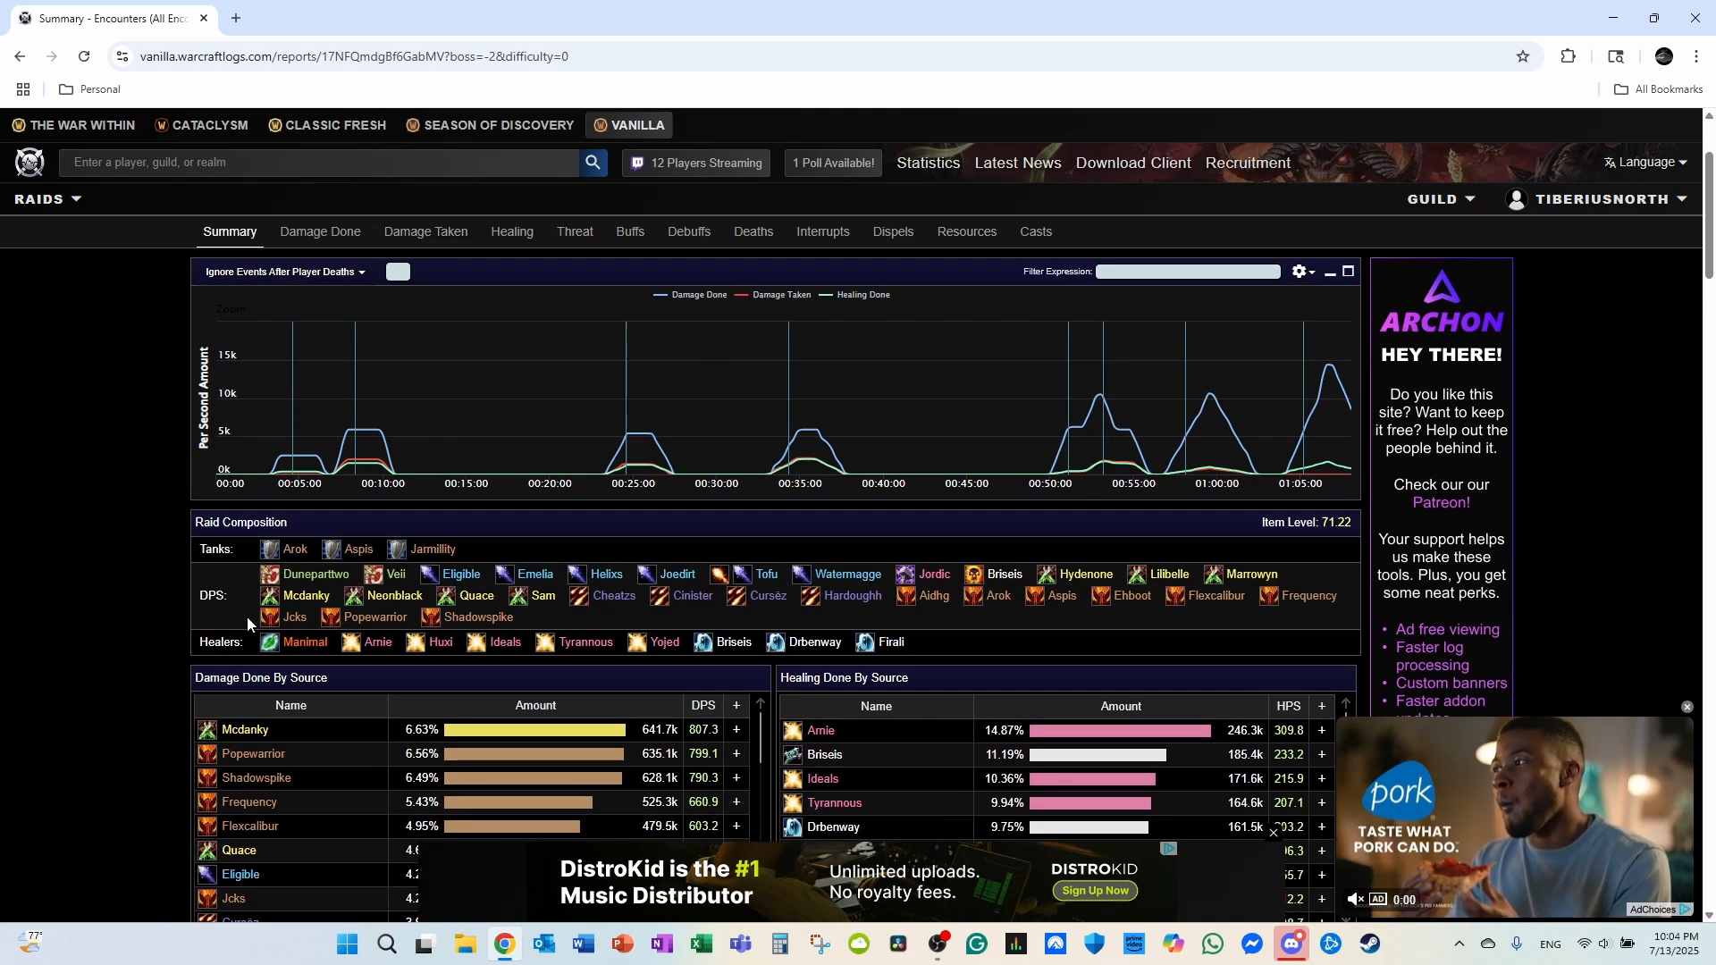
{"action": "left_click", "coordinate": [270, 679]}
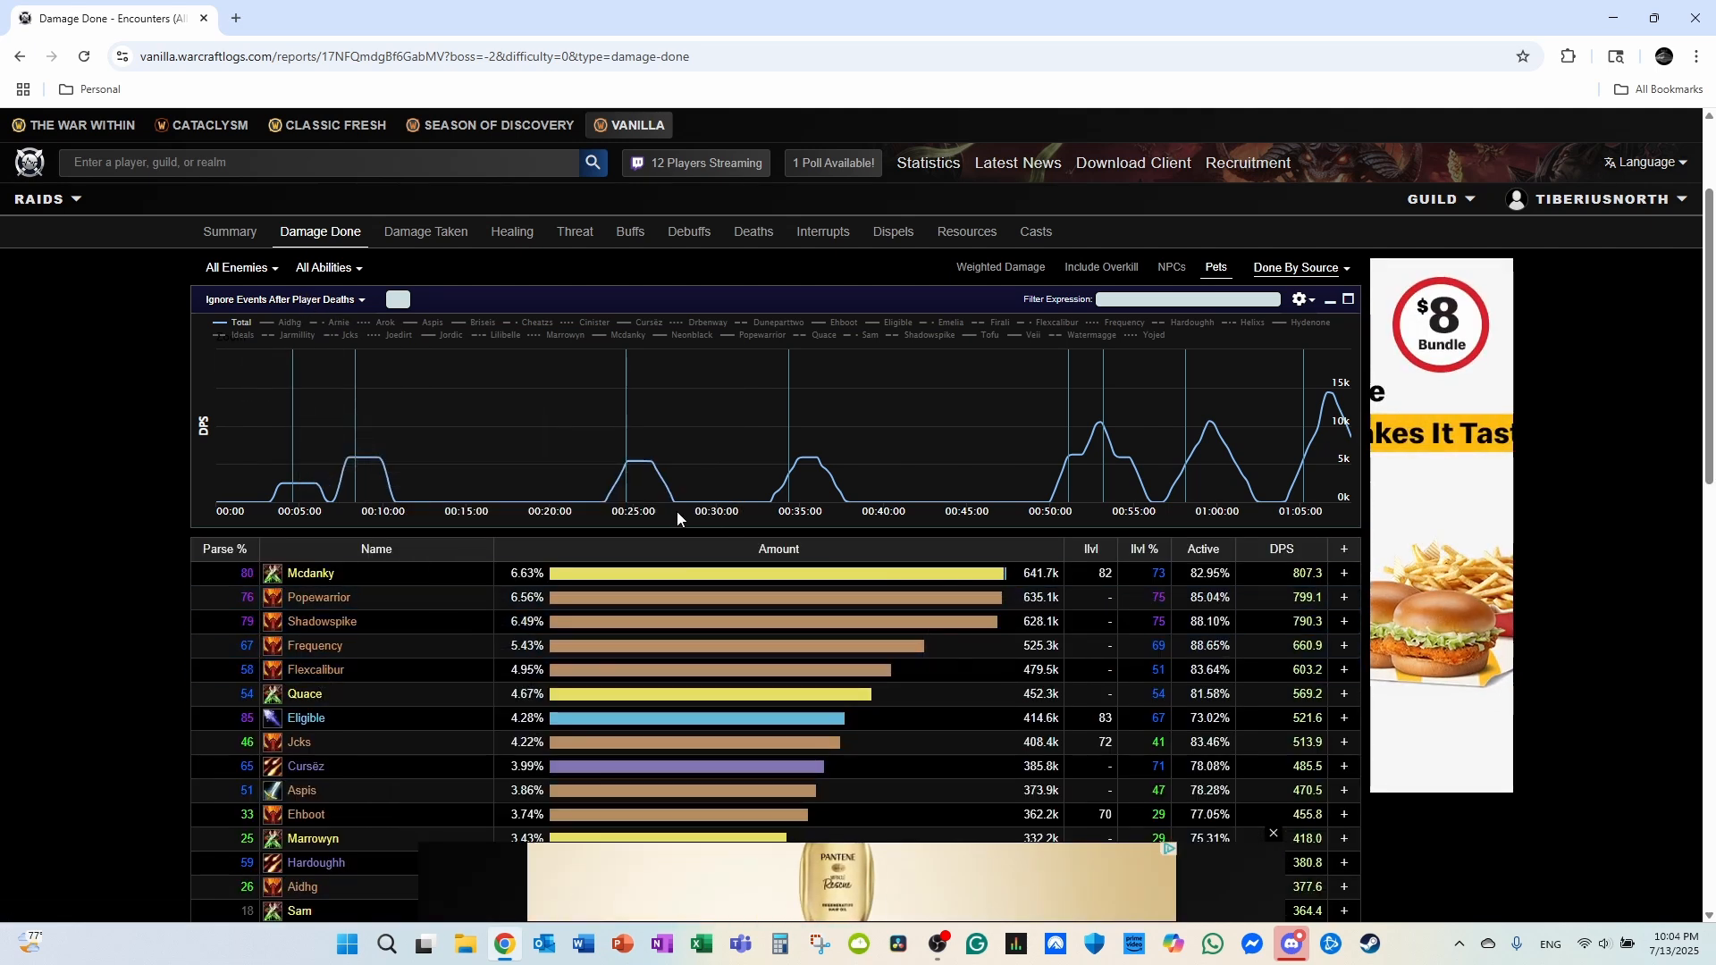
{"action": "scroll", "coordinate": [677, 511], "scroll_direction": "down", "scroll_amount": 2}
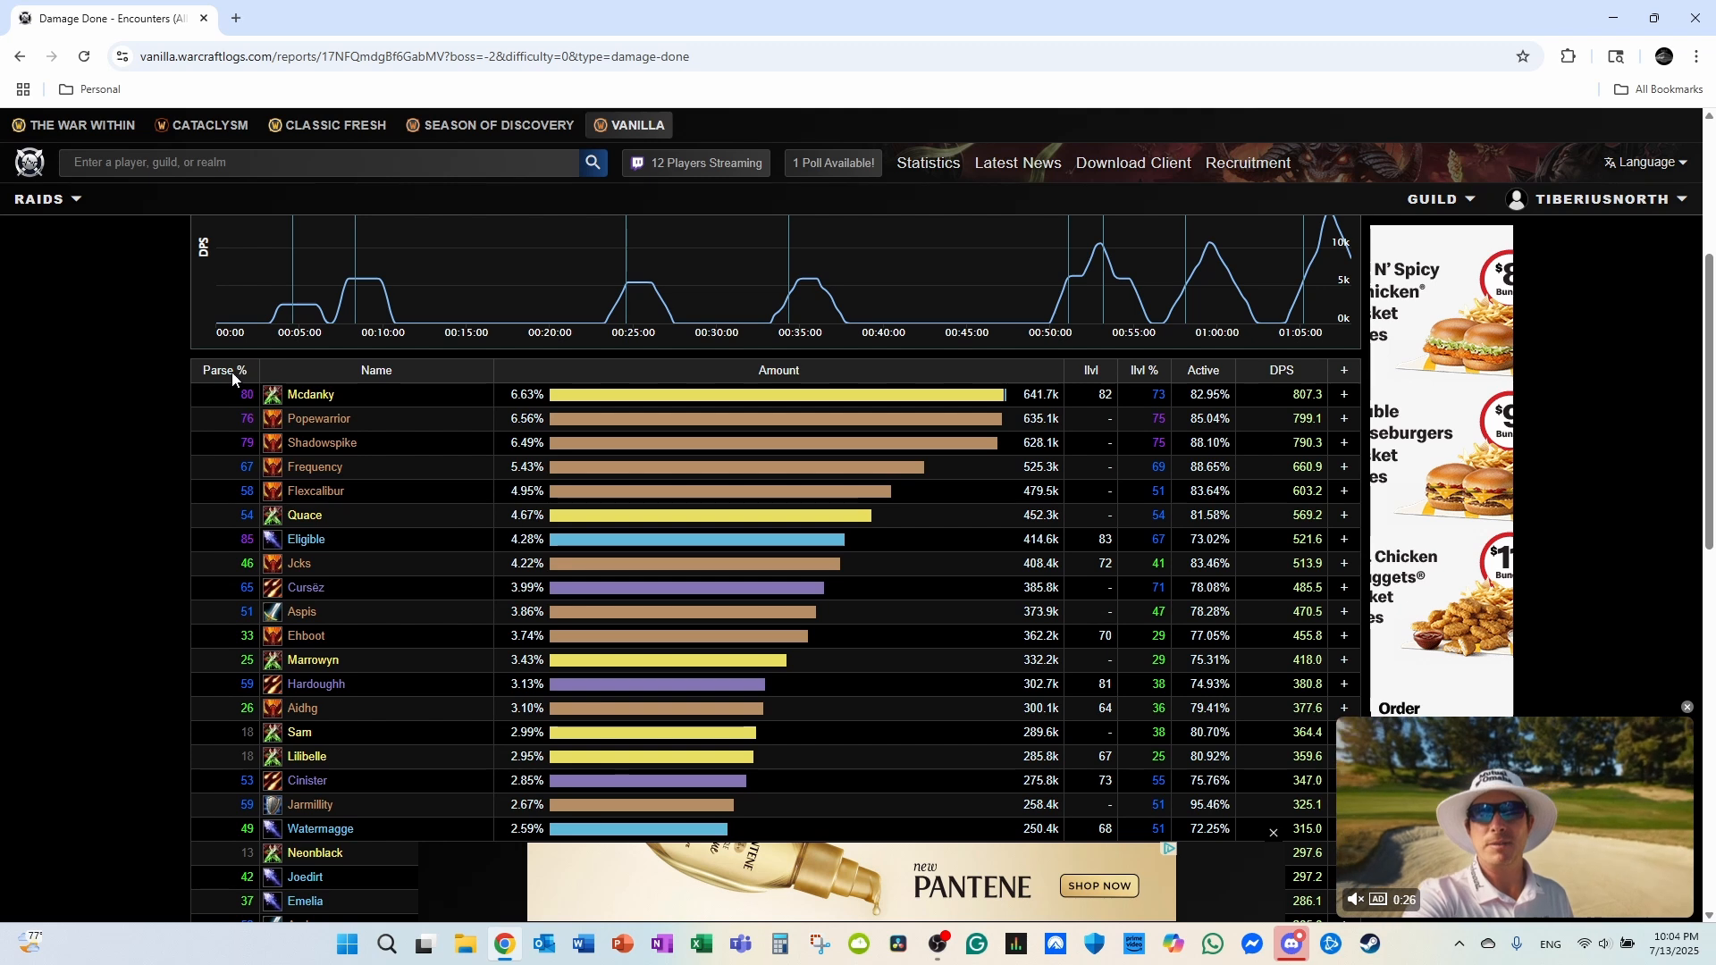
- Inspect the ability, target and pet damage breakdowns of the top three players in the Damage Done table
{"action": "mouse_move", "coordinate": [412, 448]}
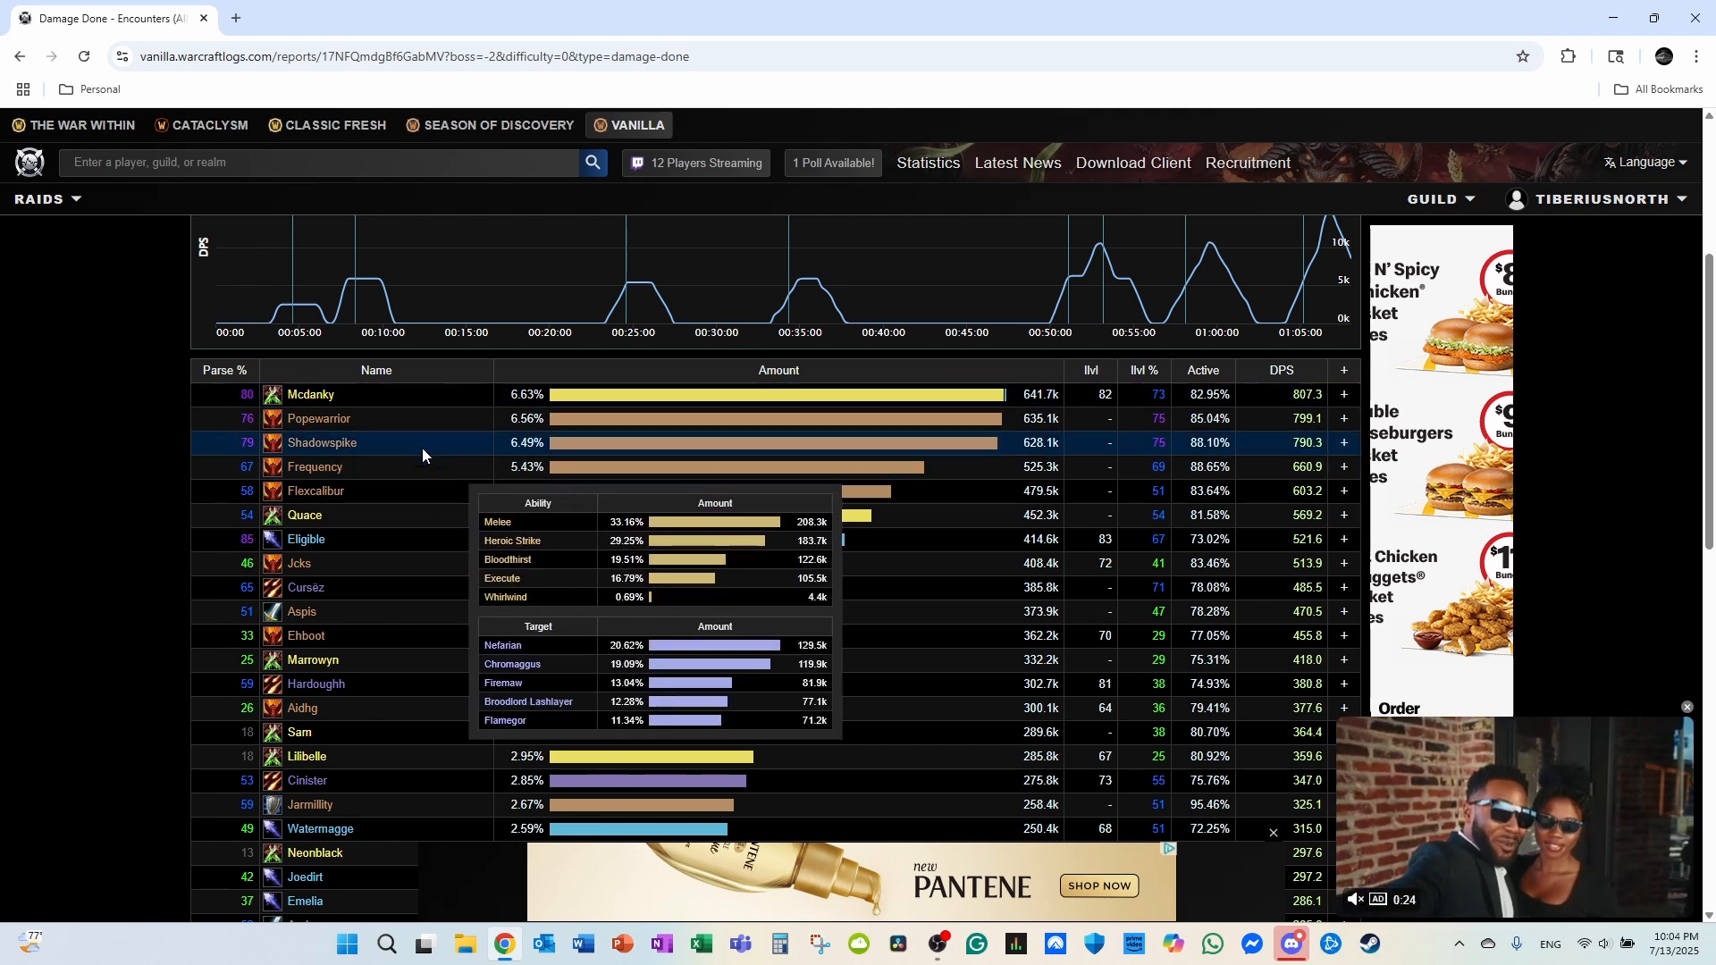
{"action": "mouse_move", "coordinate": [487, 413]}
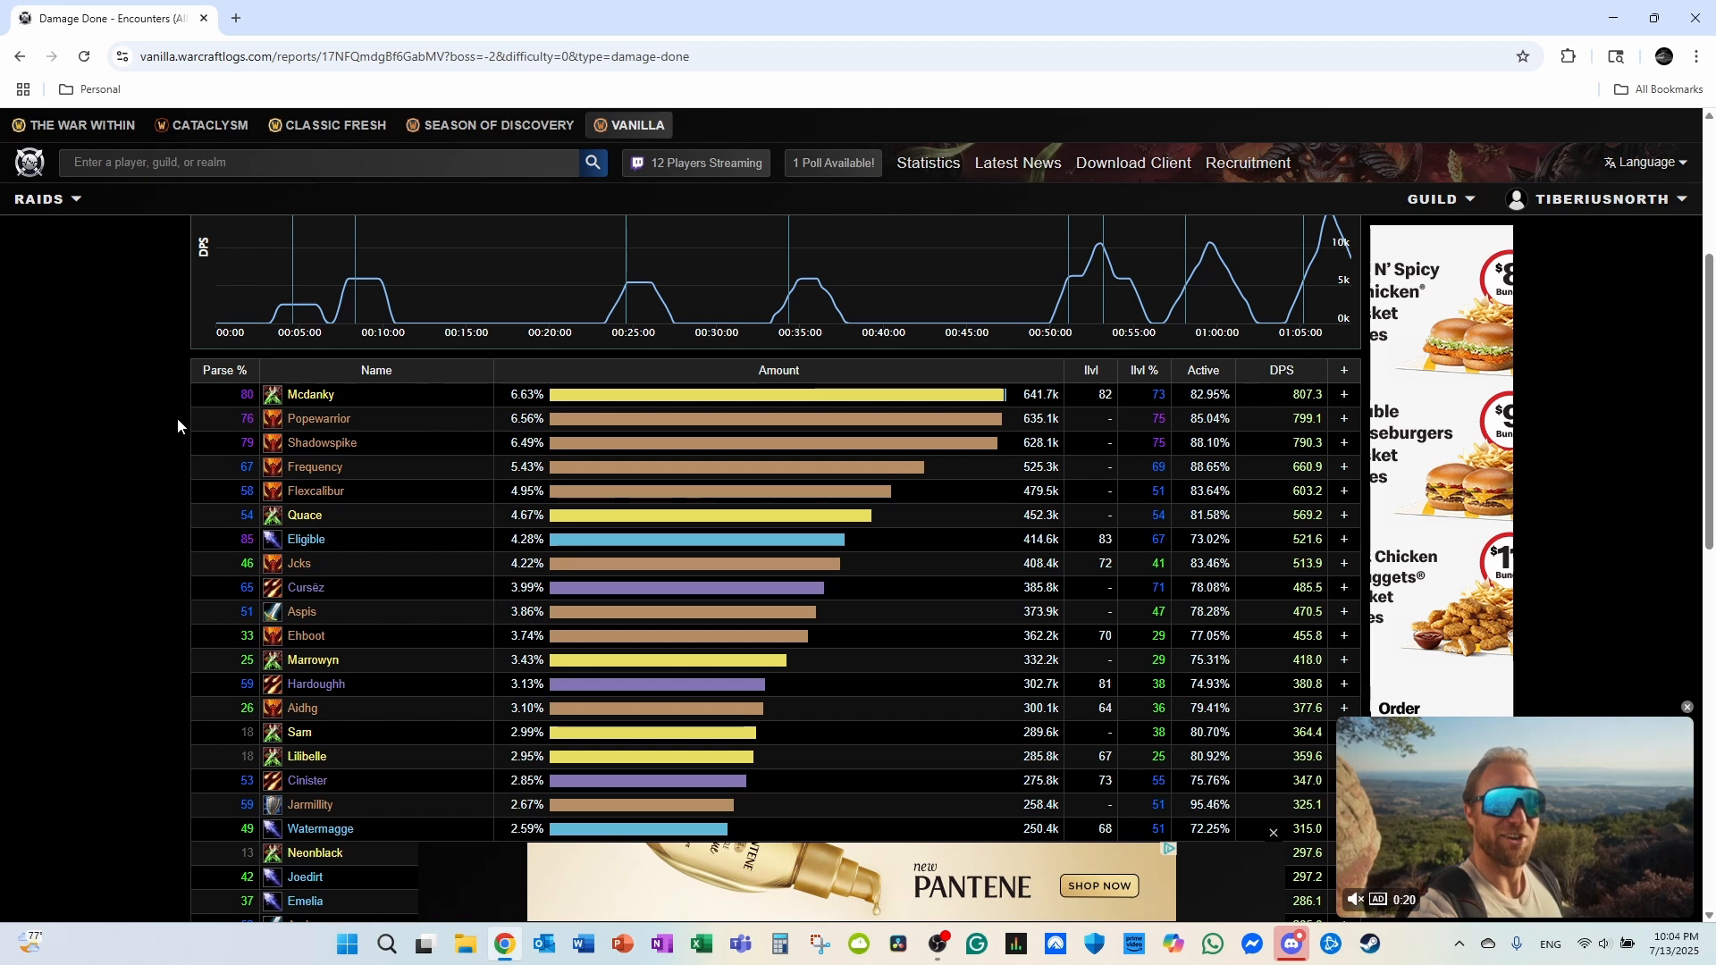
{"action": "mouse_move", "coordinate": [398, 390]}
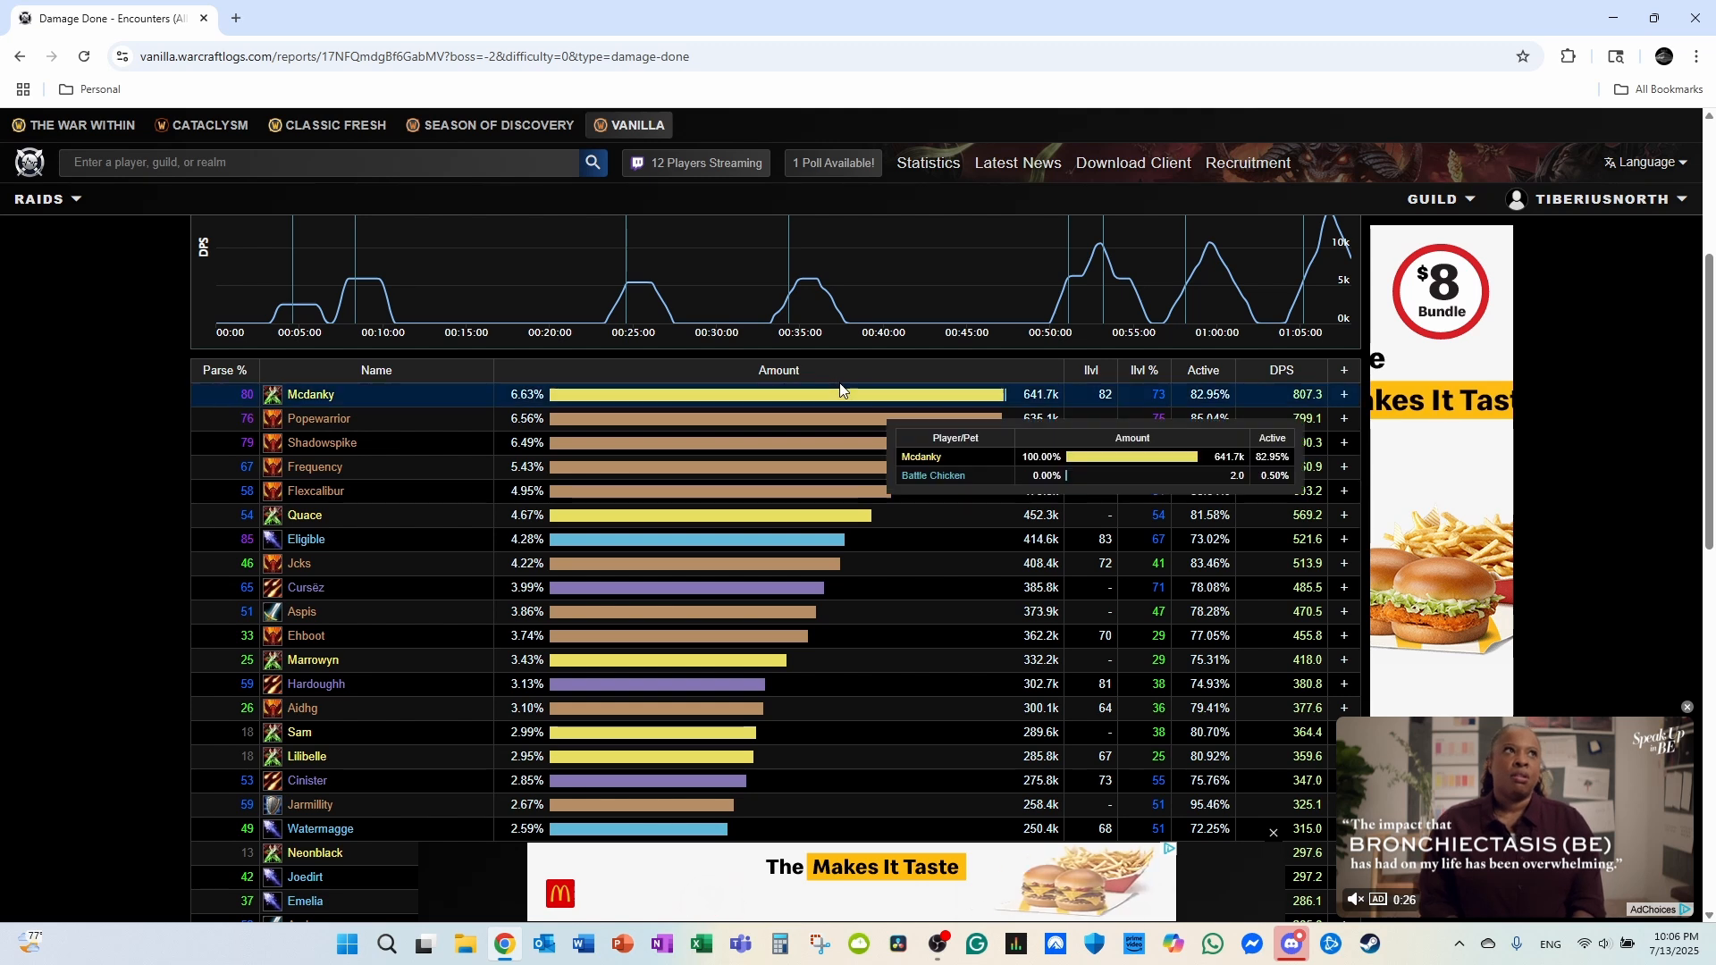
- Inspect the equipped gear of several ranked players through the item level column of the Damage Done table
{"action": "mouse_move", "coordinate": [1108, 397]}
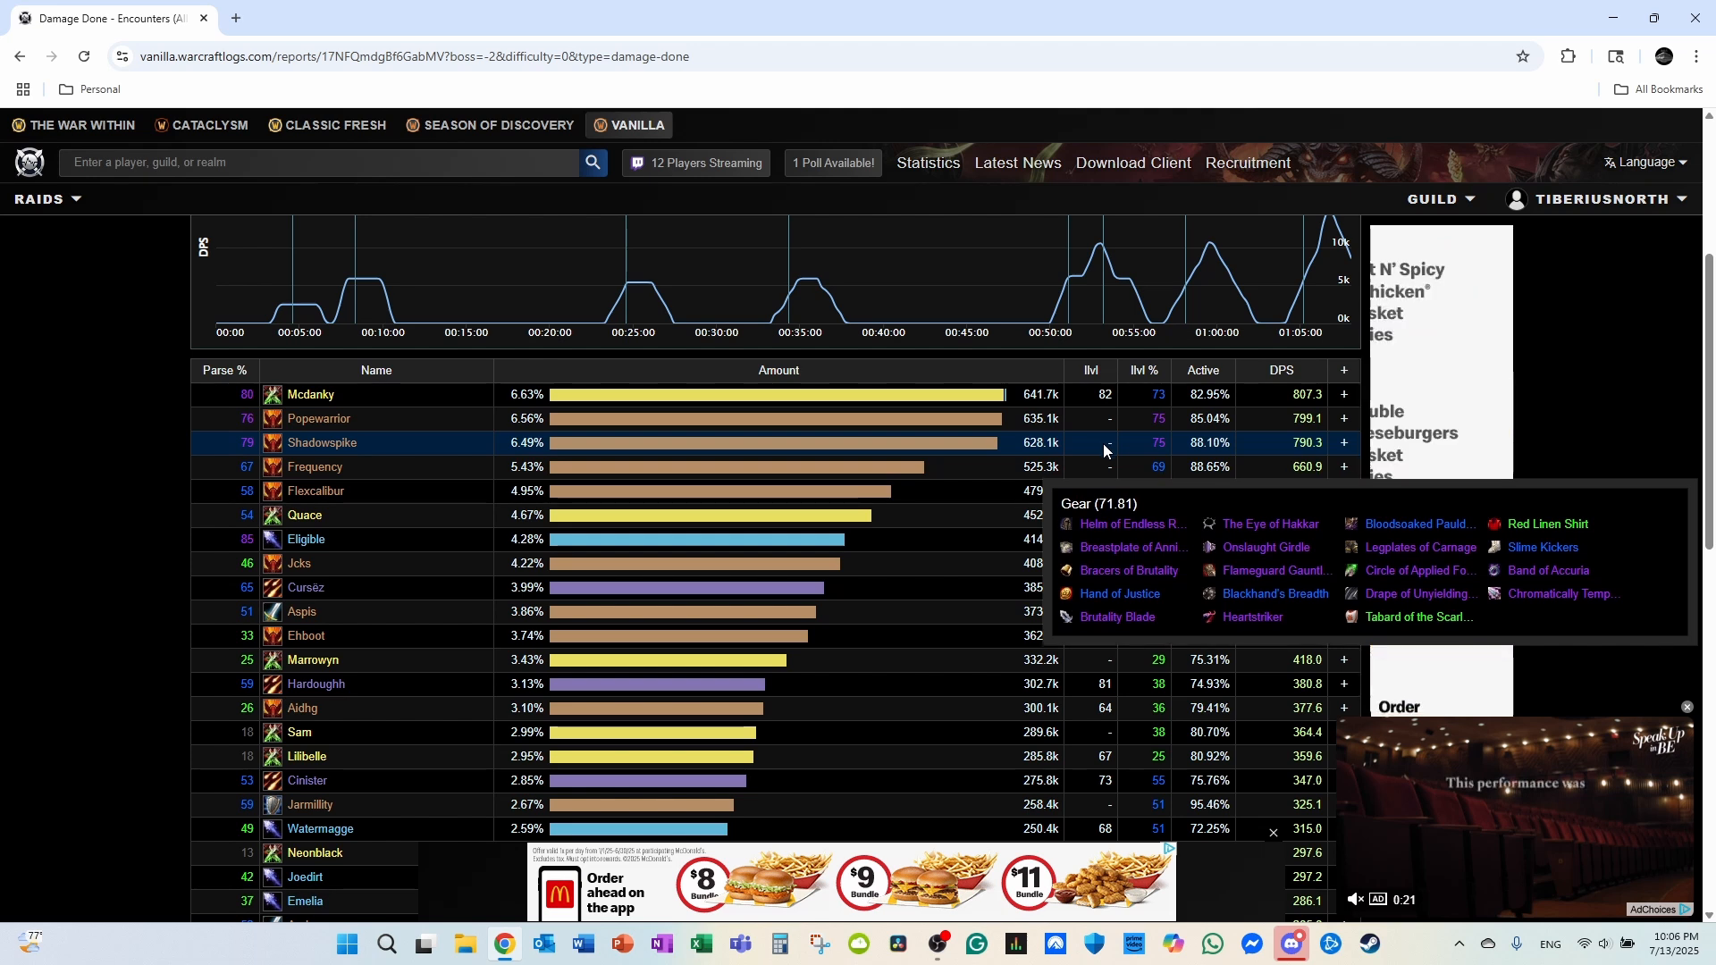
{"action": "mouse_move", "coordinate": [1097, 467]}
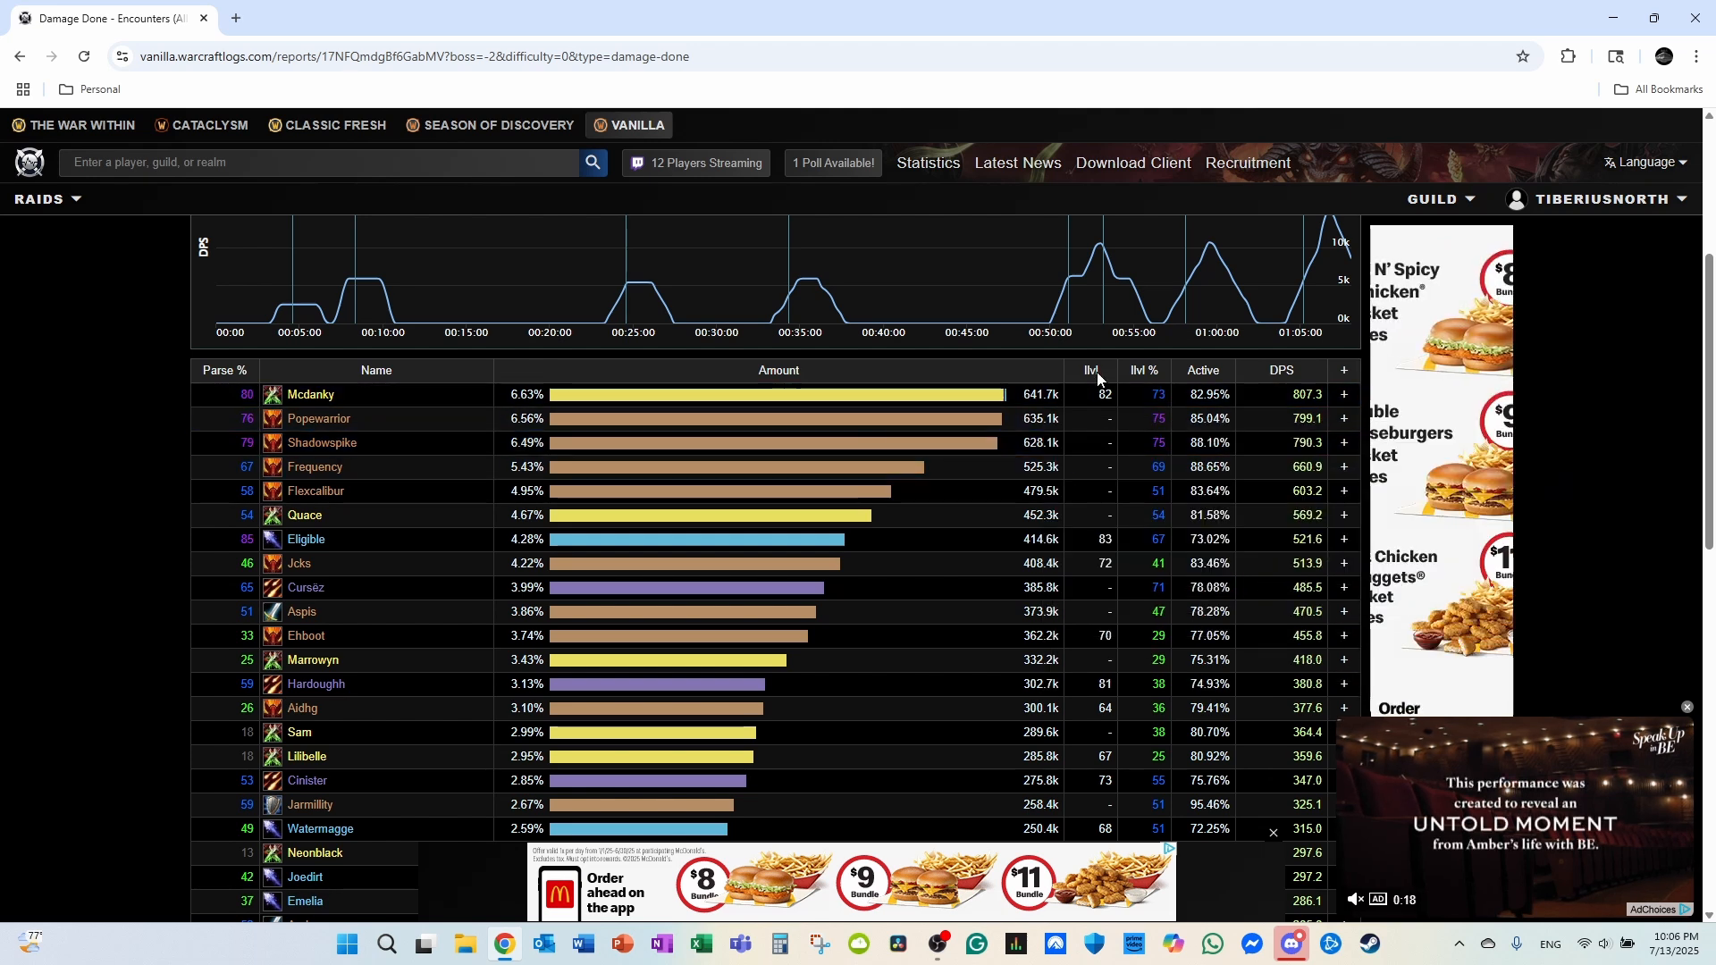
{"action": "mouse_move", "coordinate": [1098, 547]}
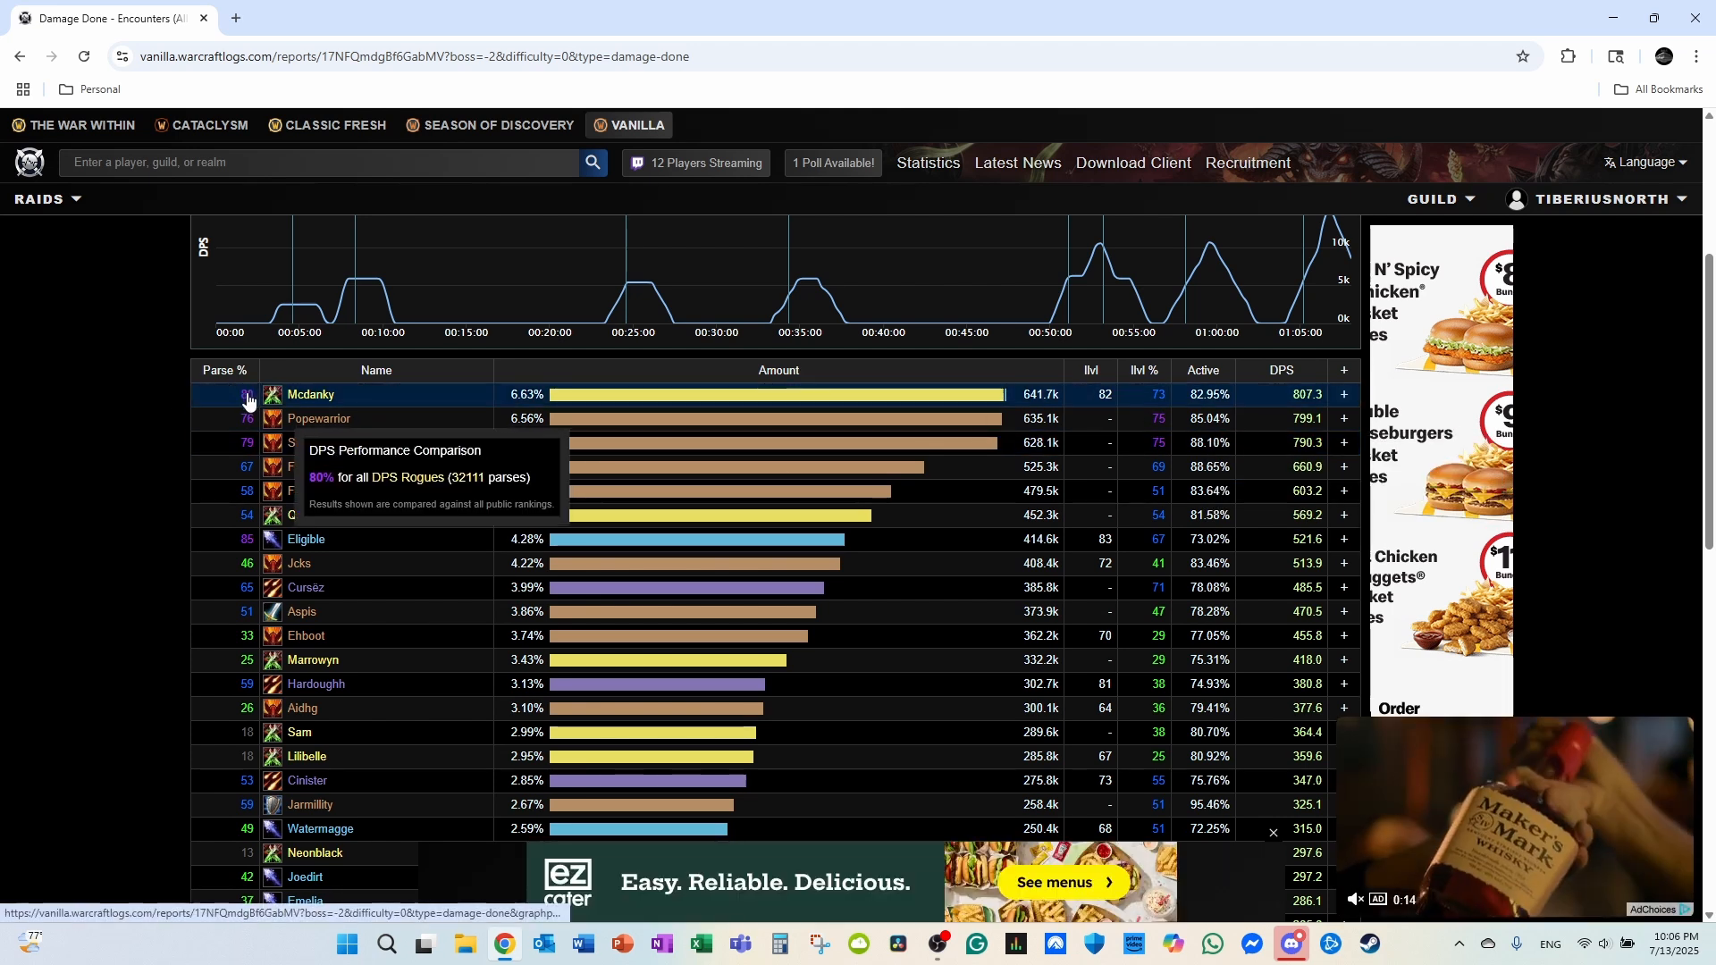
- Examine the top-ranked rogue's parse comparison, total damage, active time and DPS figures
{"action": "mouse_move", "coordinate": [238, 395]}
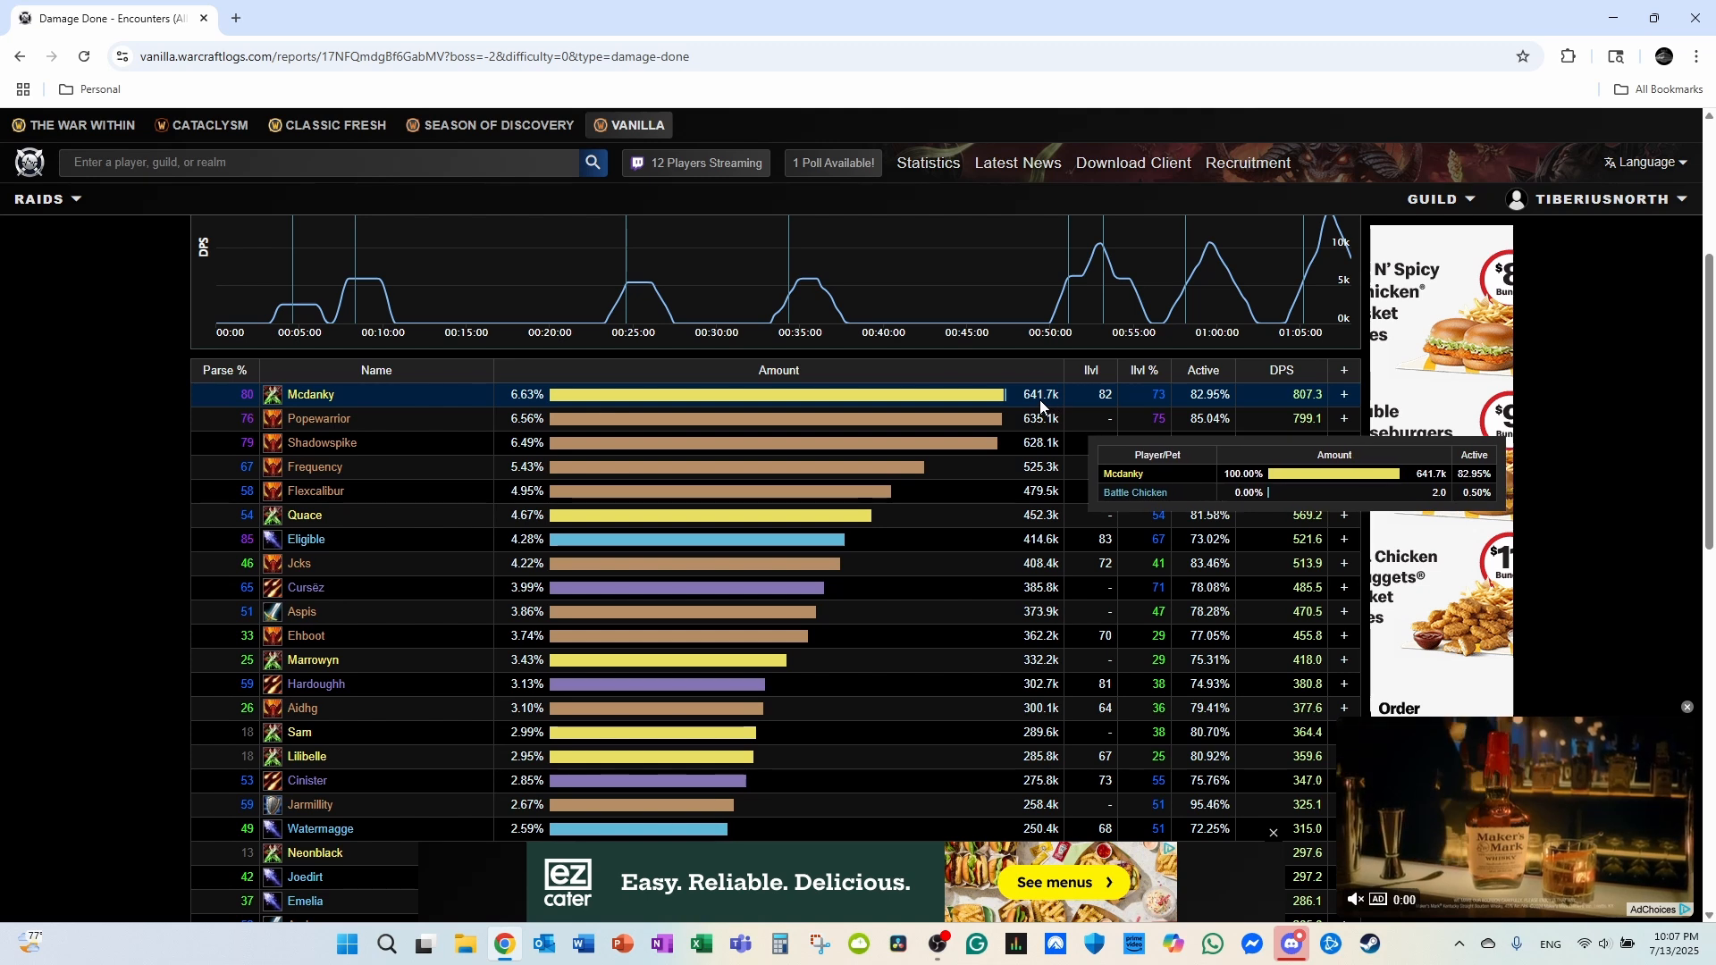
{"action": "mouse_move", "coordinate": [295, 393]}
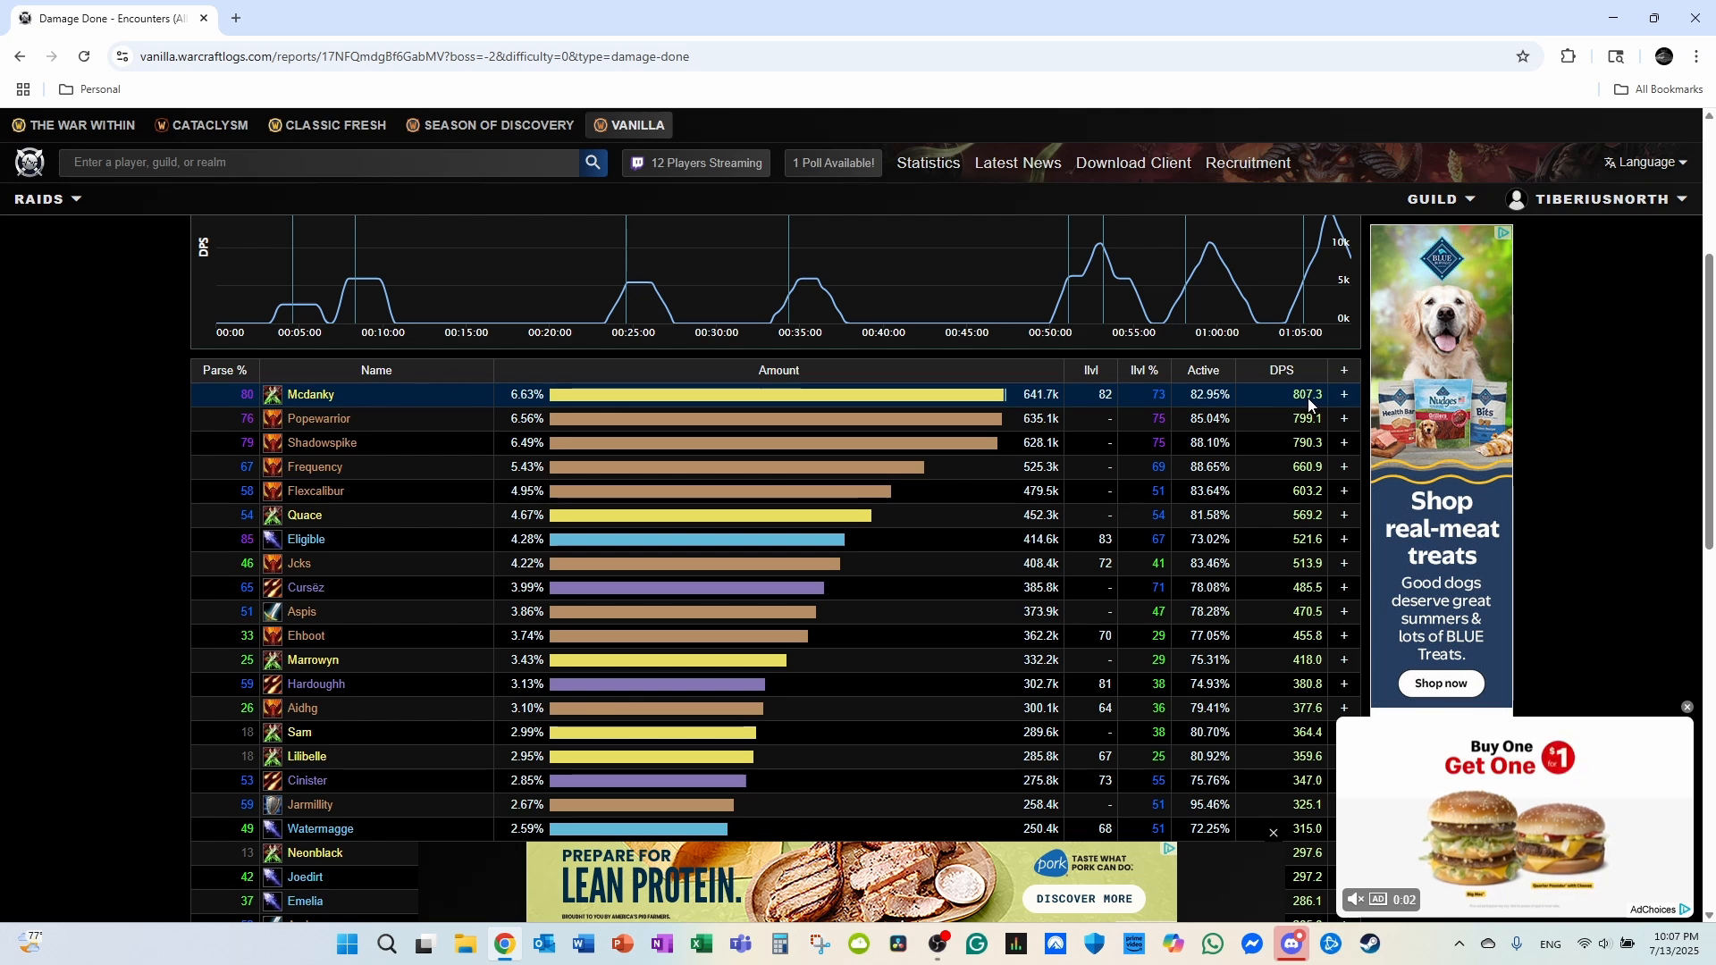
{"action": "mouse_move", "coordinate": [1045, 396]}
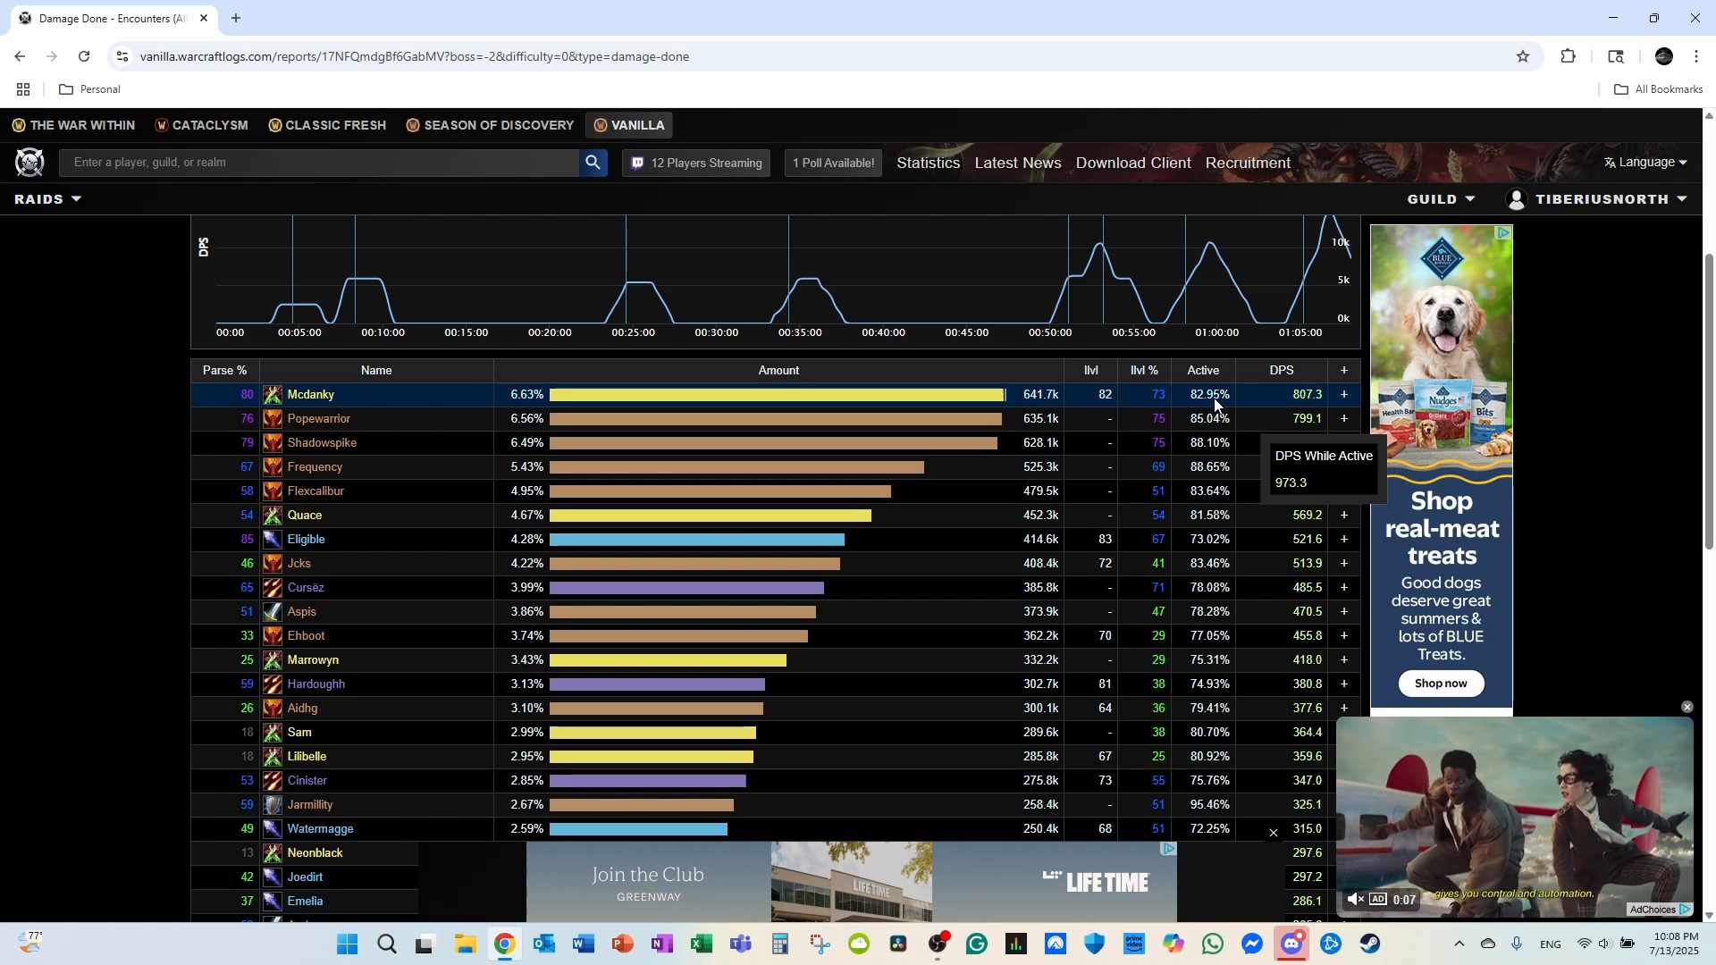
- Return to the all-encounters Summary and review the lower-ranked players in its damage done by source list
{"action": "scroll", "coordinate": [1285, 443], "scroll_direction": "up", "scroll_amount": 4}
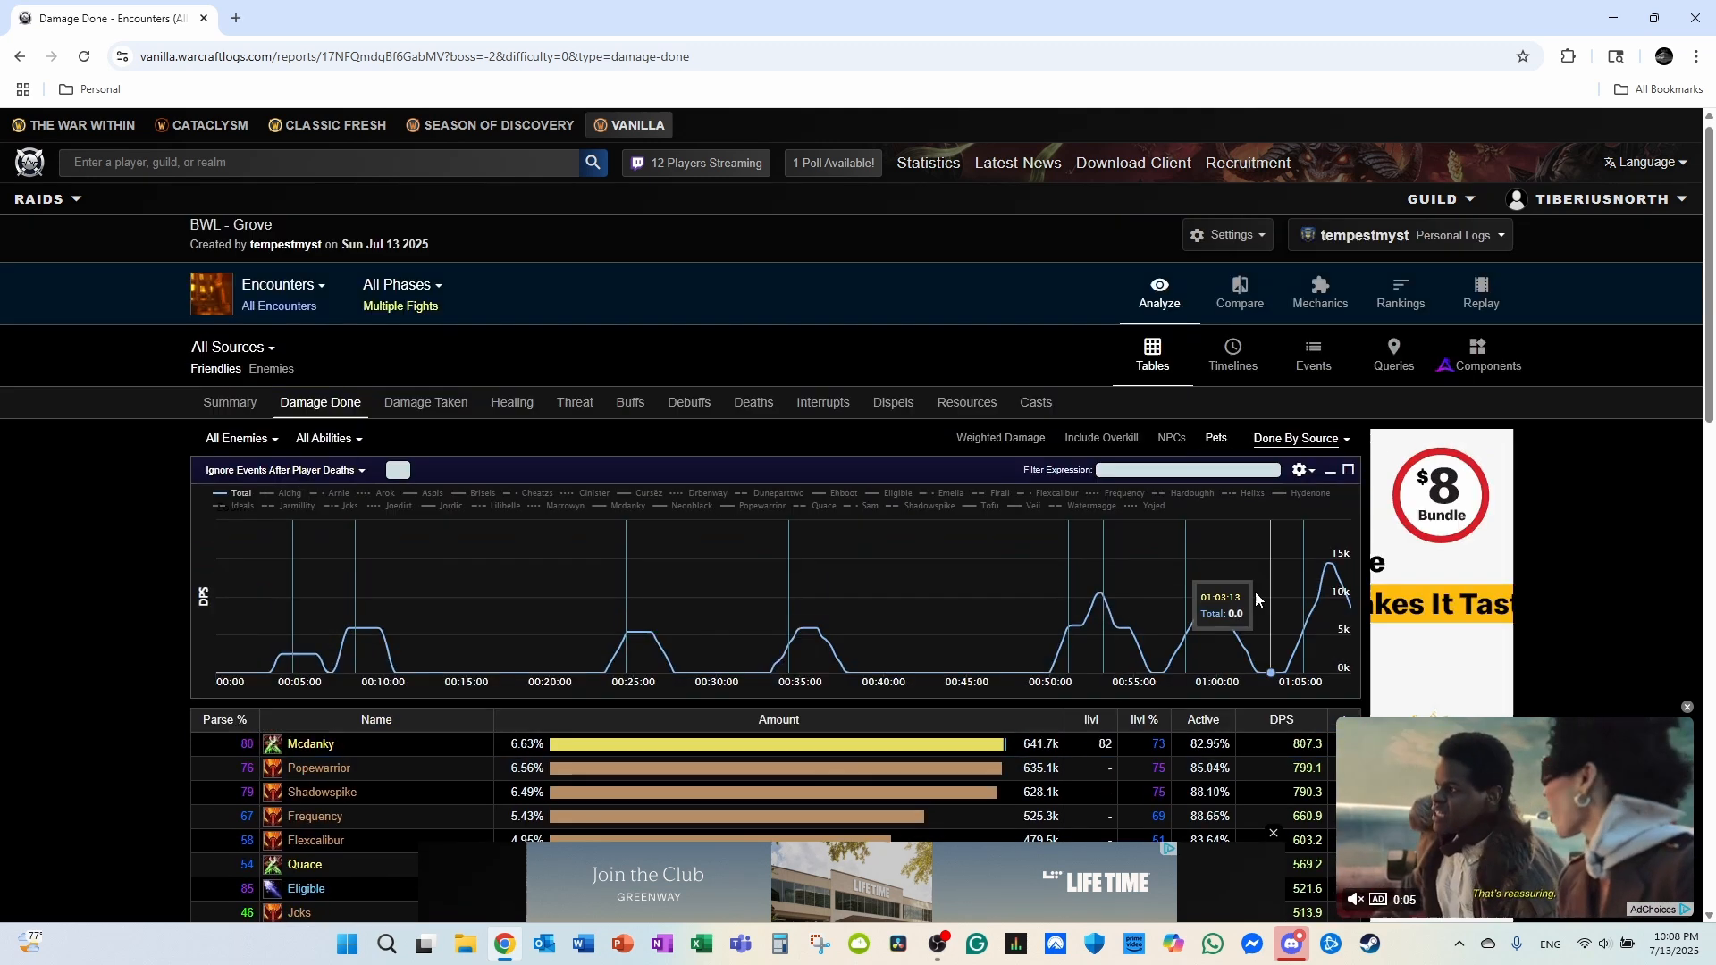
{"action": "scroll", "coordinate": [588, 456], "scroll_direction": "down", "scroll_amount": 1}
{"action": "scroll", "coordinate": [237, 426], "scroll_direction": "up", "scroll_amount": 1}
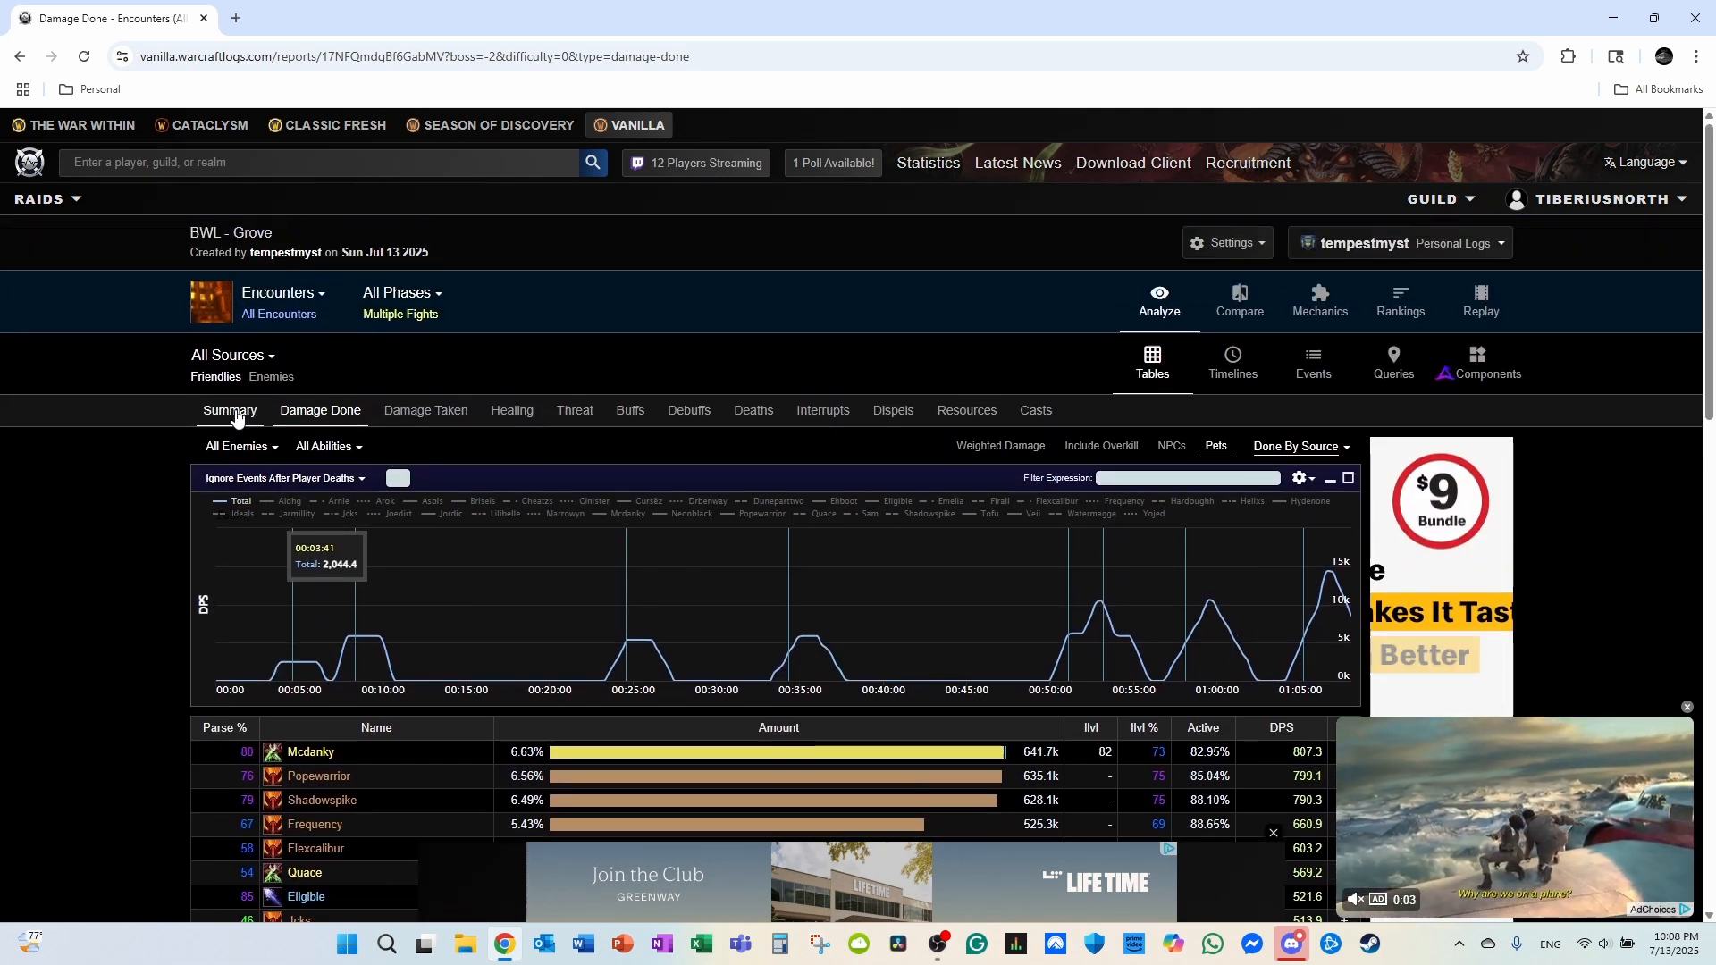
{"action": "left_click", "coordinate": [242, 413]}
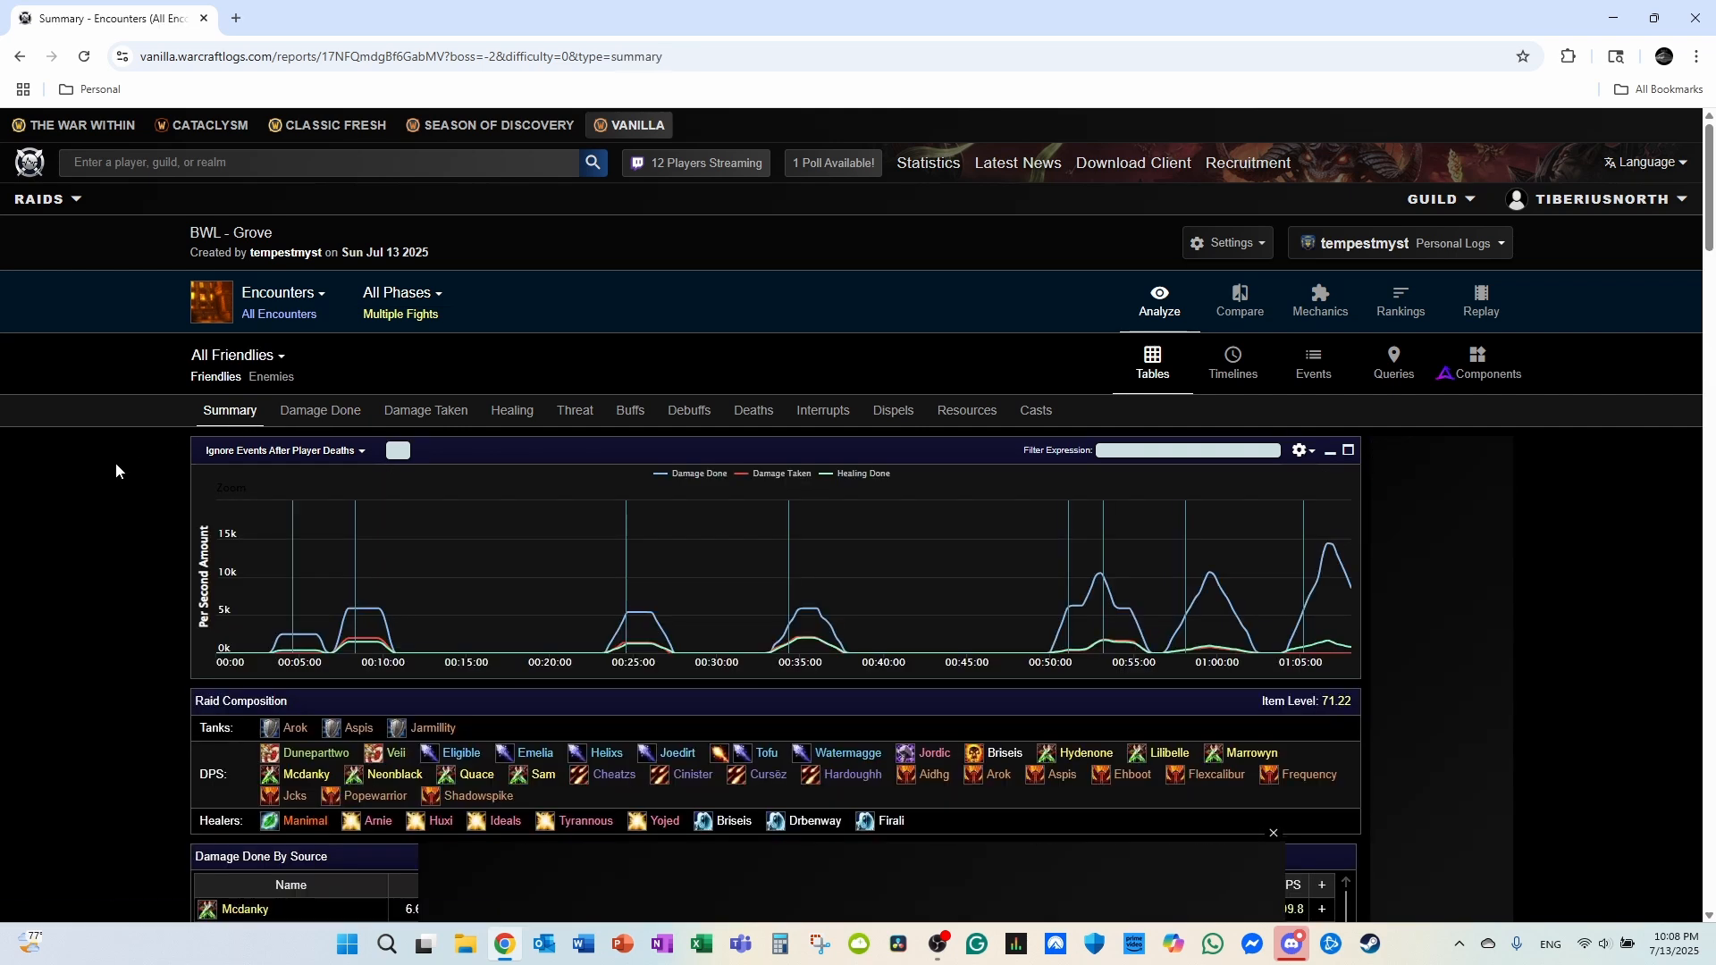
{"action": "scroll", "coordinate": [115, 463], "scroll_direction": "down", "scroll_amount": 5}
{"action": "scroll", "coordinate": [345, 581], "scroll_direction": "down", "scroll_amount": 4}
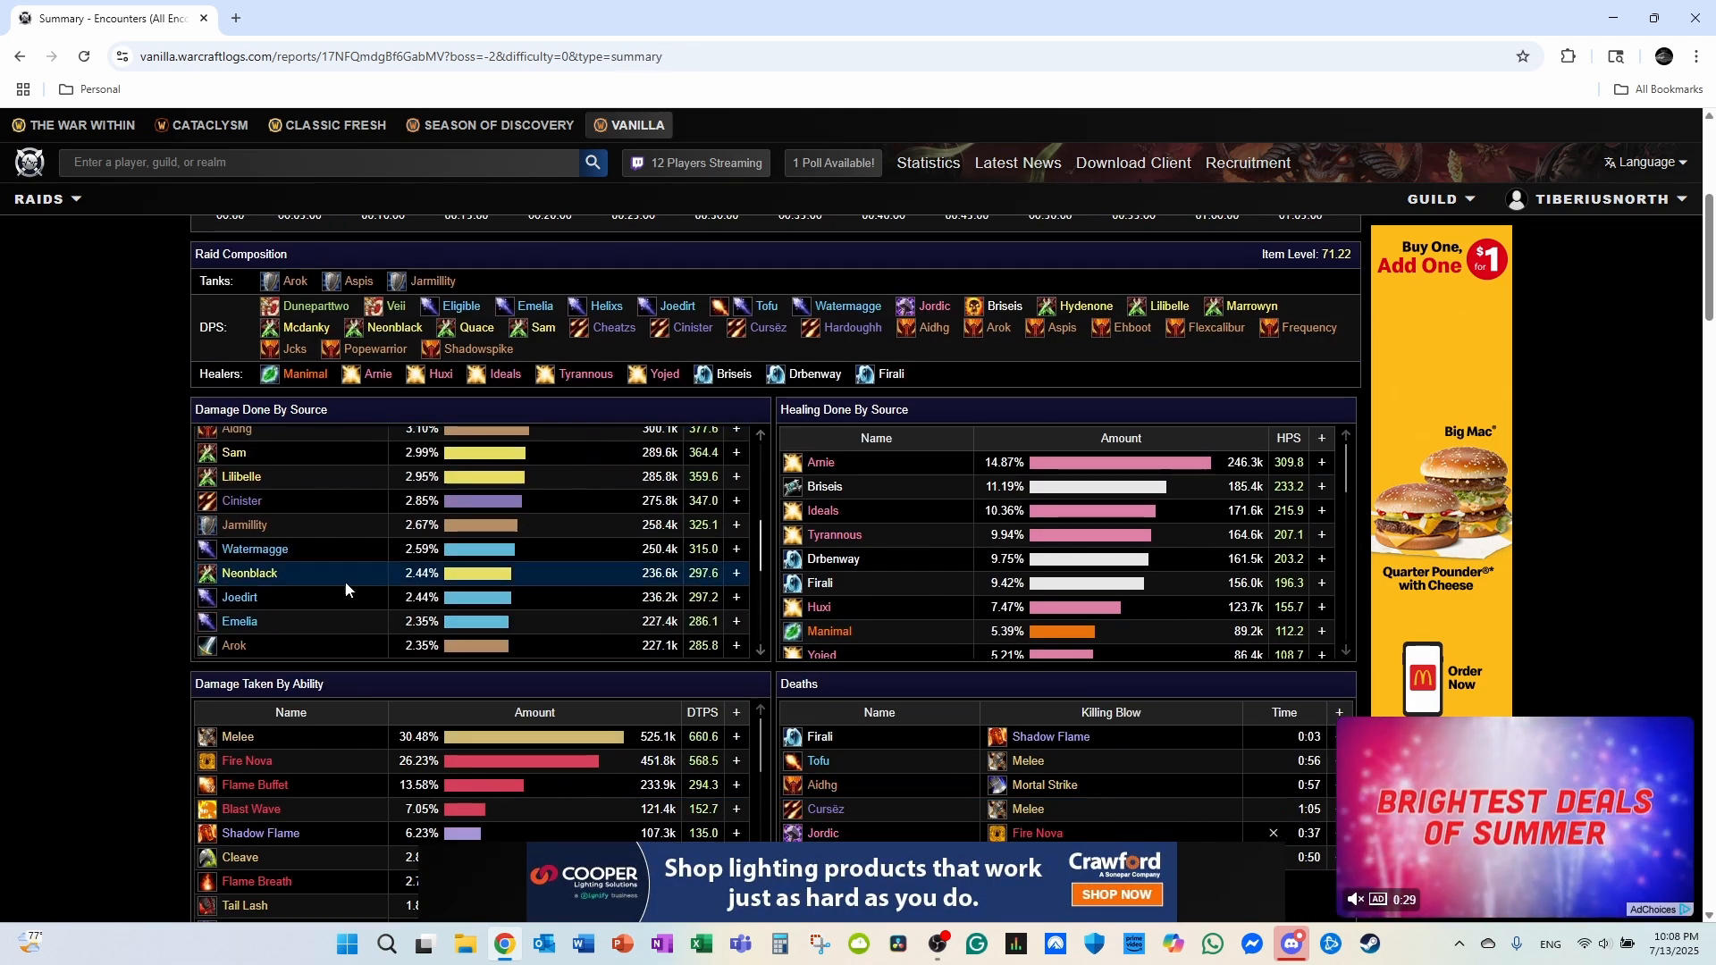
{"action": "scroll", "coordinate": [77, 634], "scroll_direction": "up", "scroll_amount": 2}
{"action": "scroll", "coordinate": [77, 634], "scroll_direction": "up", "scroll_amount": 2}
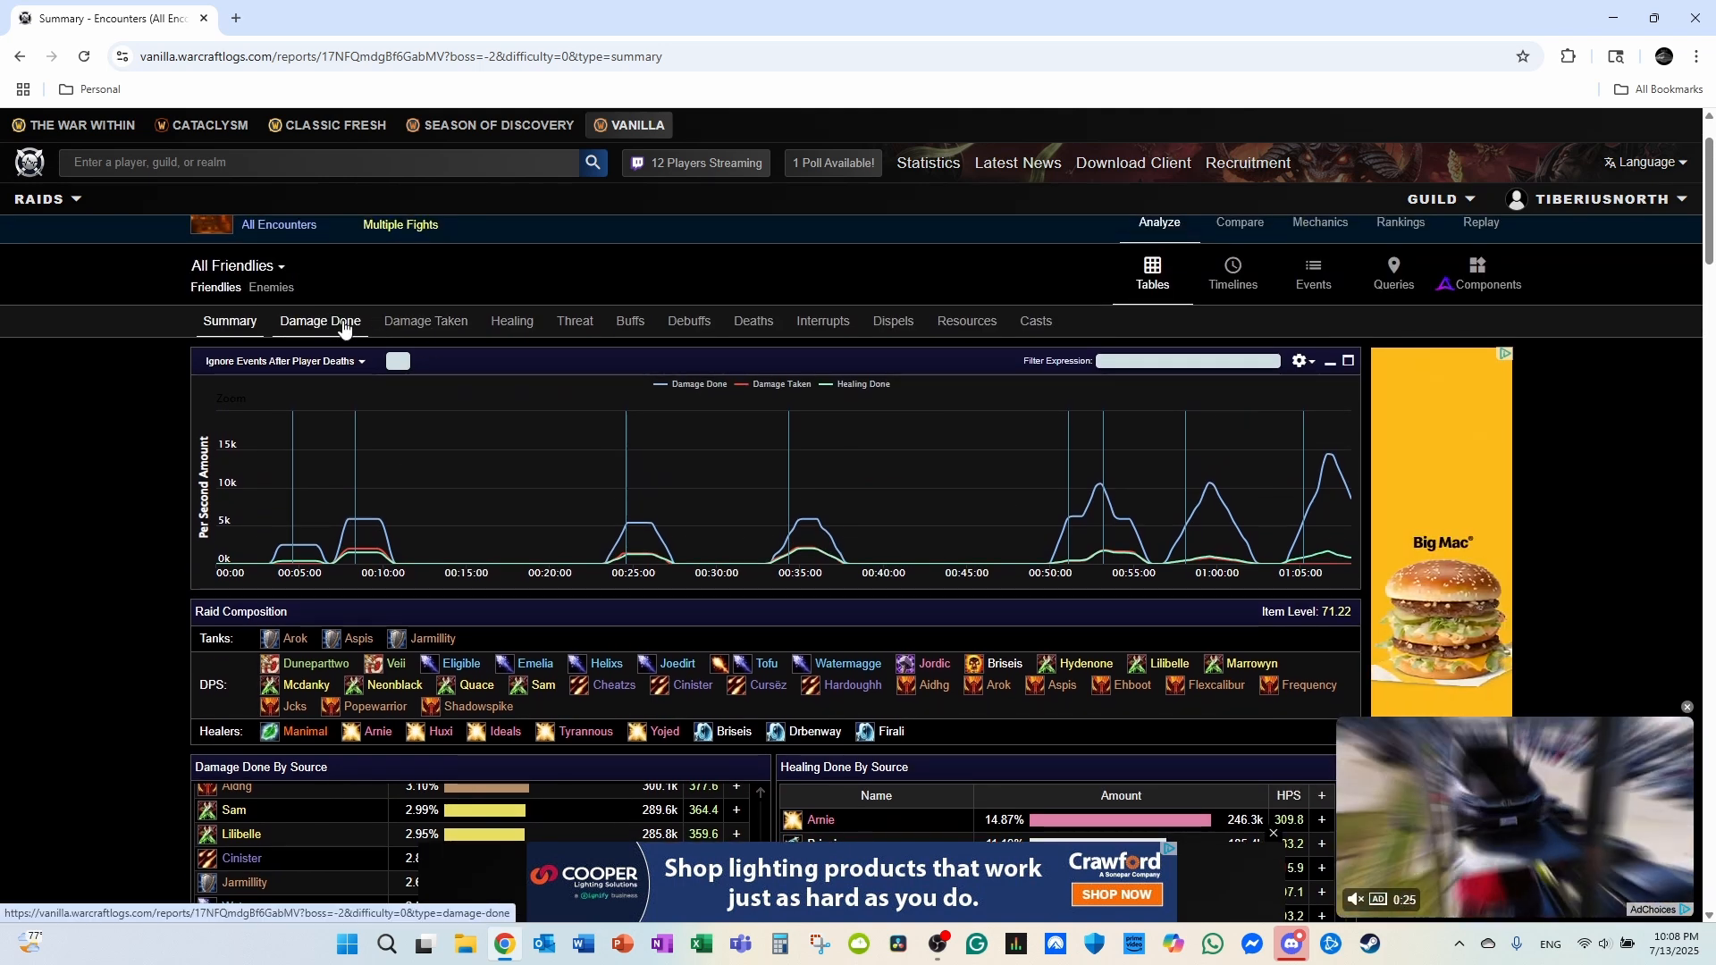
- Open the Damage Taken table for all encounters and bring the per-player ranking into view
{"action": "left_click", "coordinate": [431, 322]}
{"action": "scroll", "coordinate": [113, 516], "scroll_direction": "down", "scroll_amount": 4}
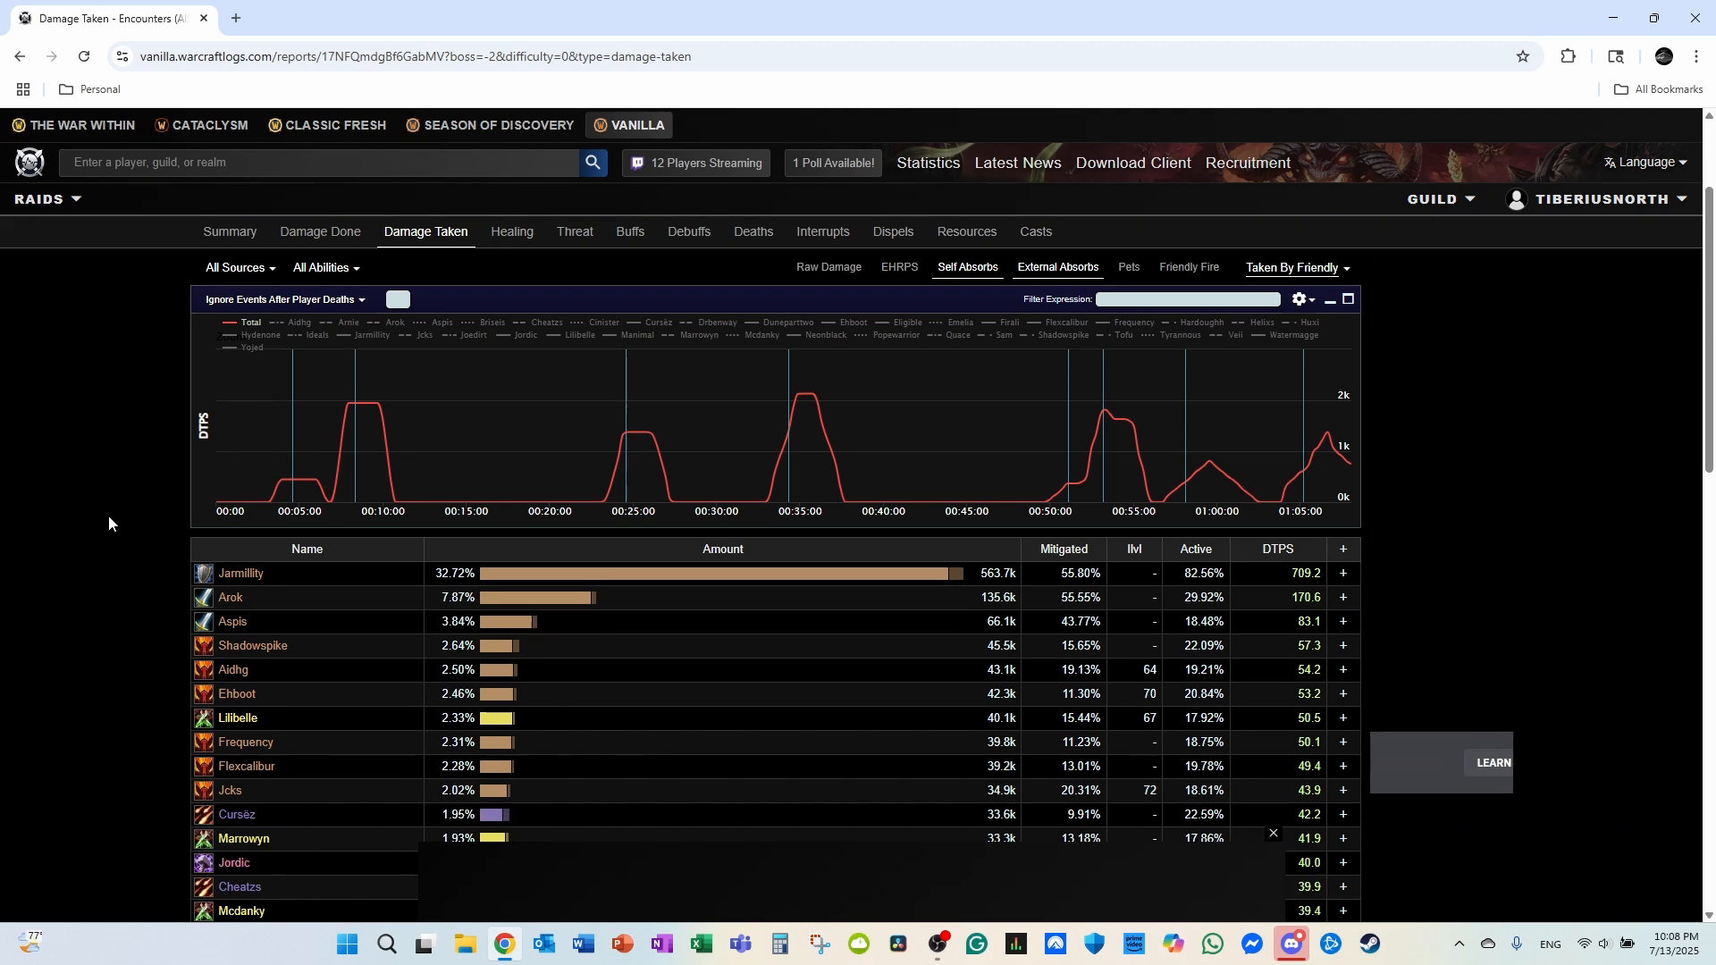
{"action": "scroll", "coordinate": [96, 506], "scroll_direction": "up", "scroll_amount": 1}
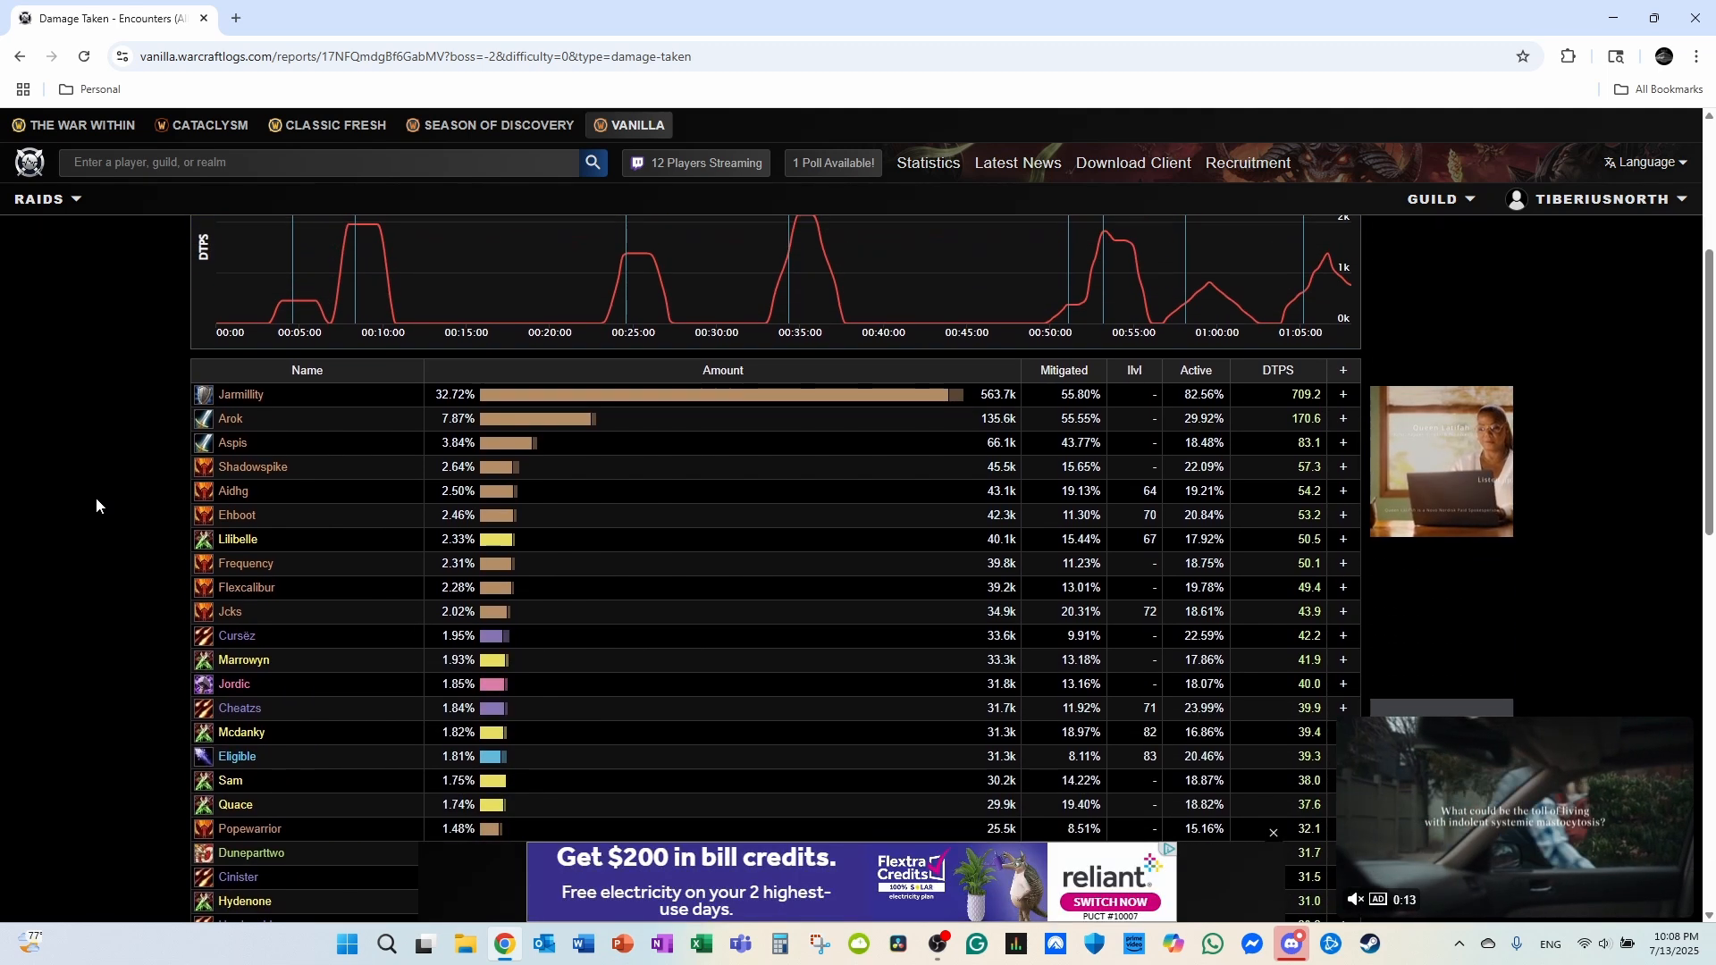
- Inspect the top-ranked tanks' damage taken breakdown by ability and source, along with their talents
{"action": "mouse_move", "coordinate": [247, 408]}
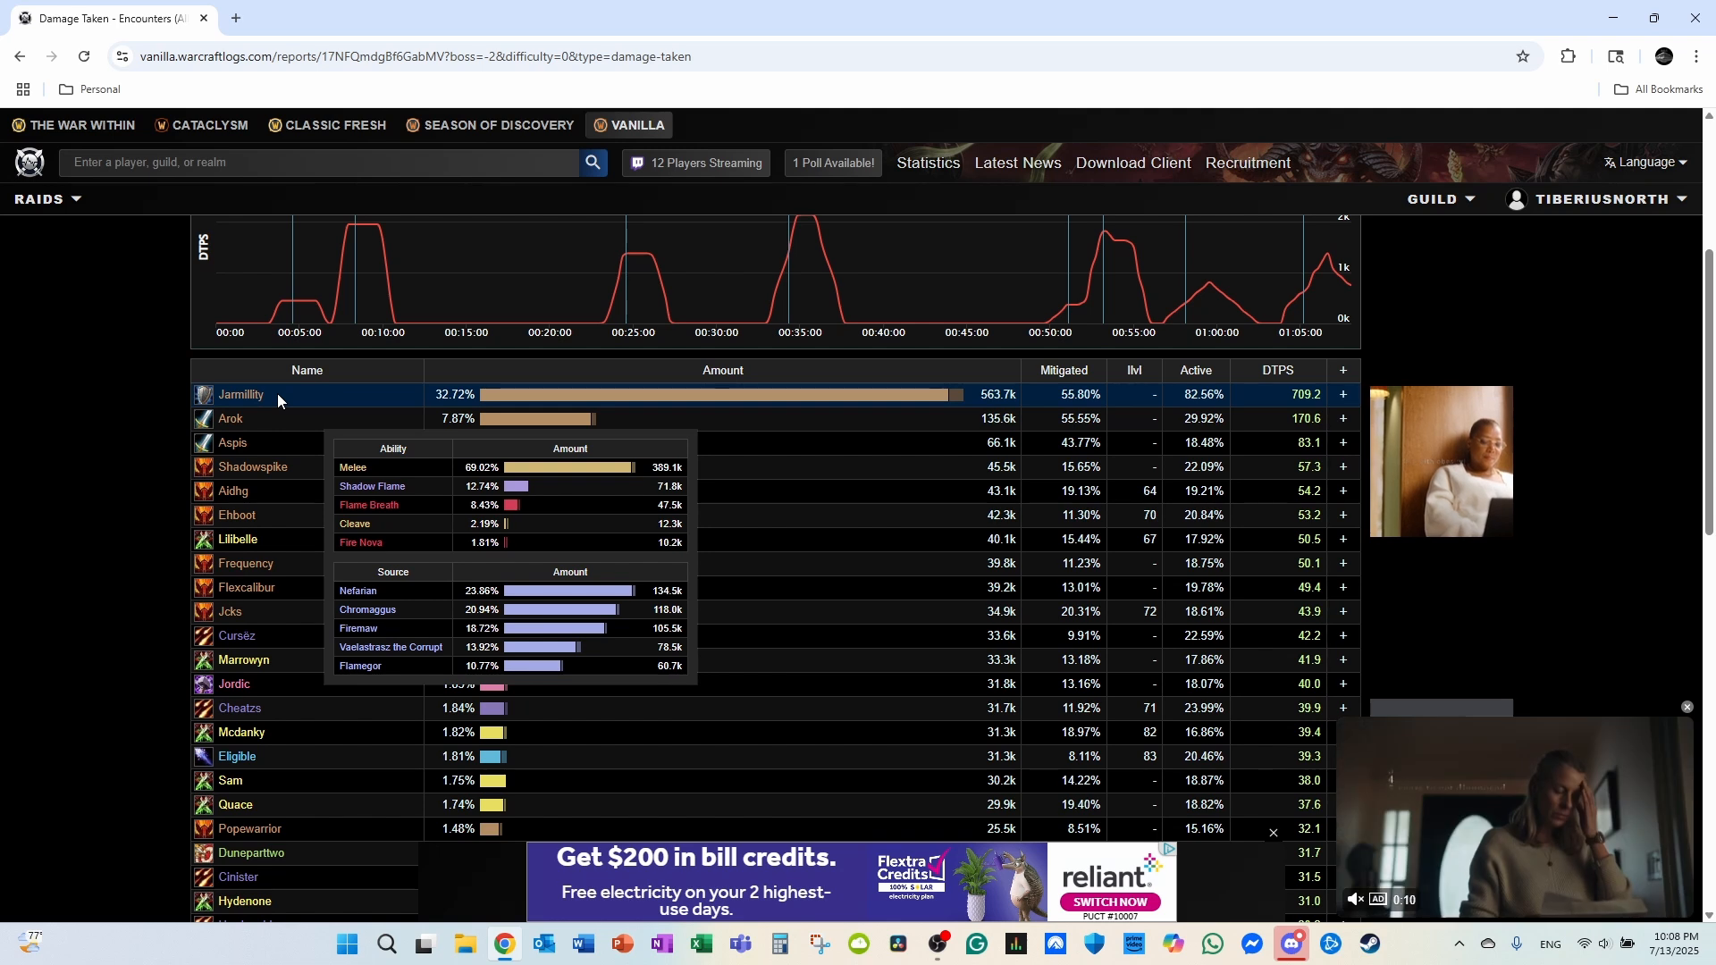
{"action": "mouse_move", "coordinate": [201, 395]}
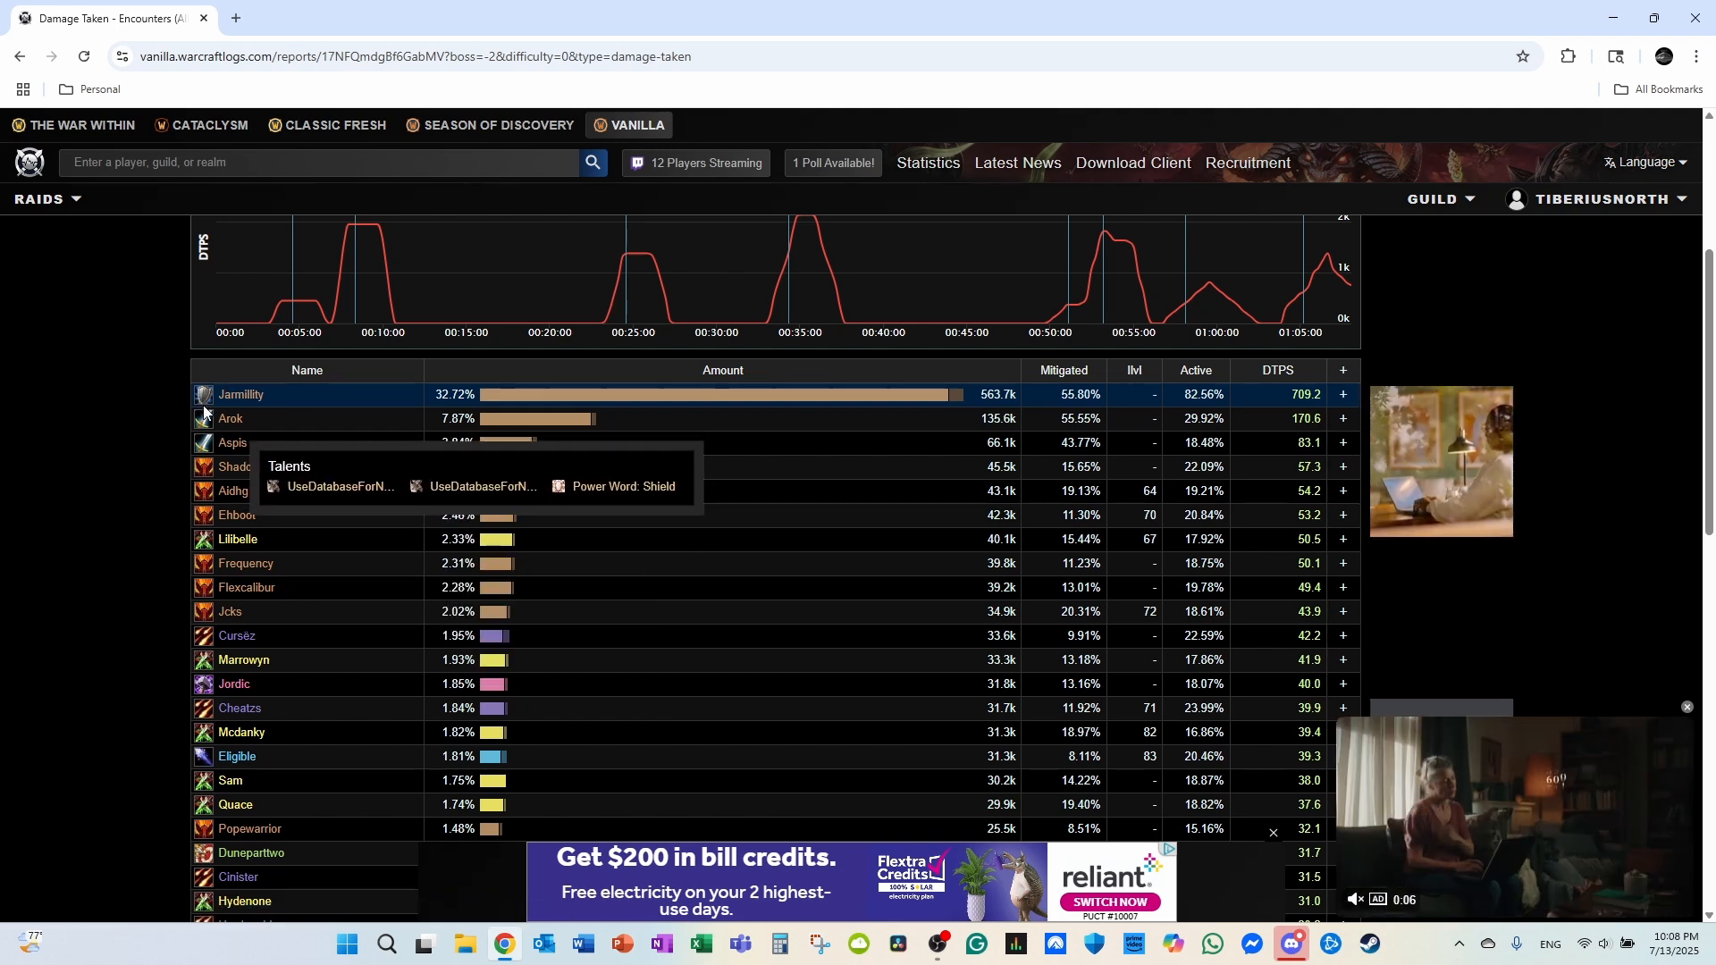
{"action": "scroll", "coordinate": [143, 459], "scroll_direction": "up", "scroll_amount": 3}
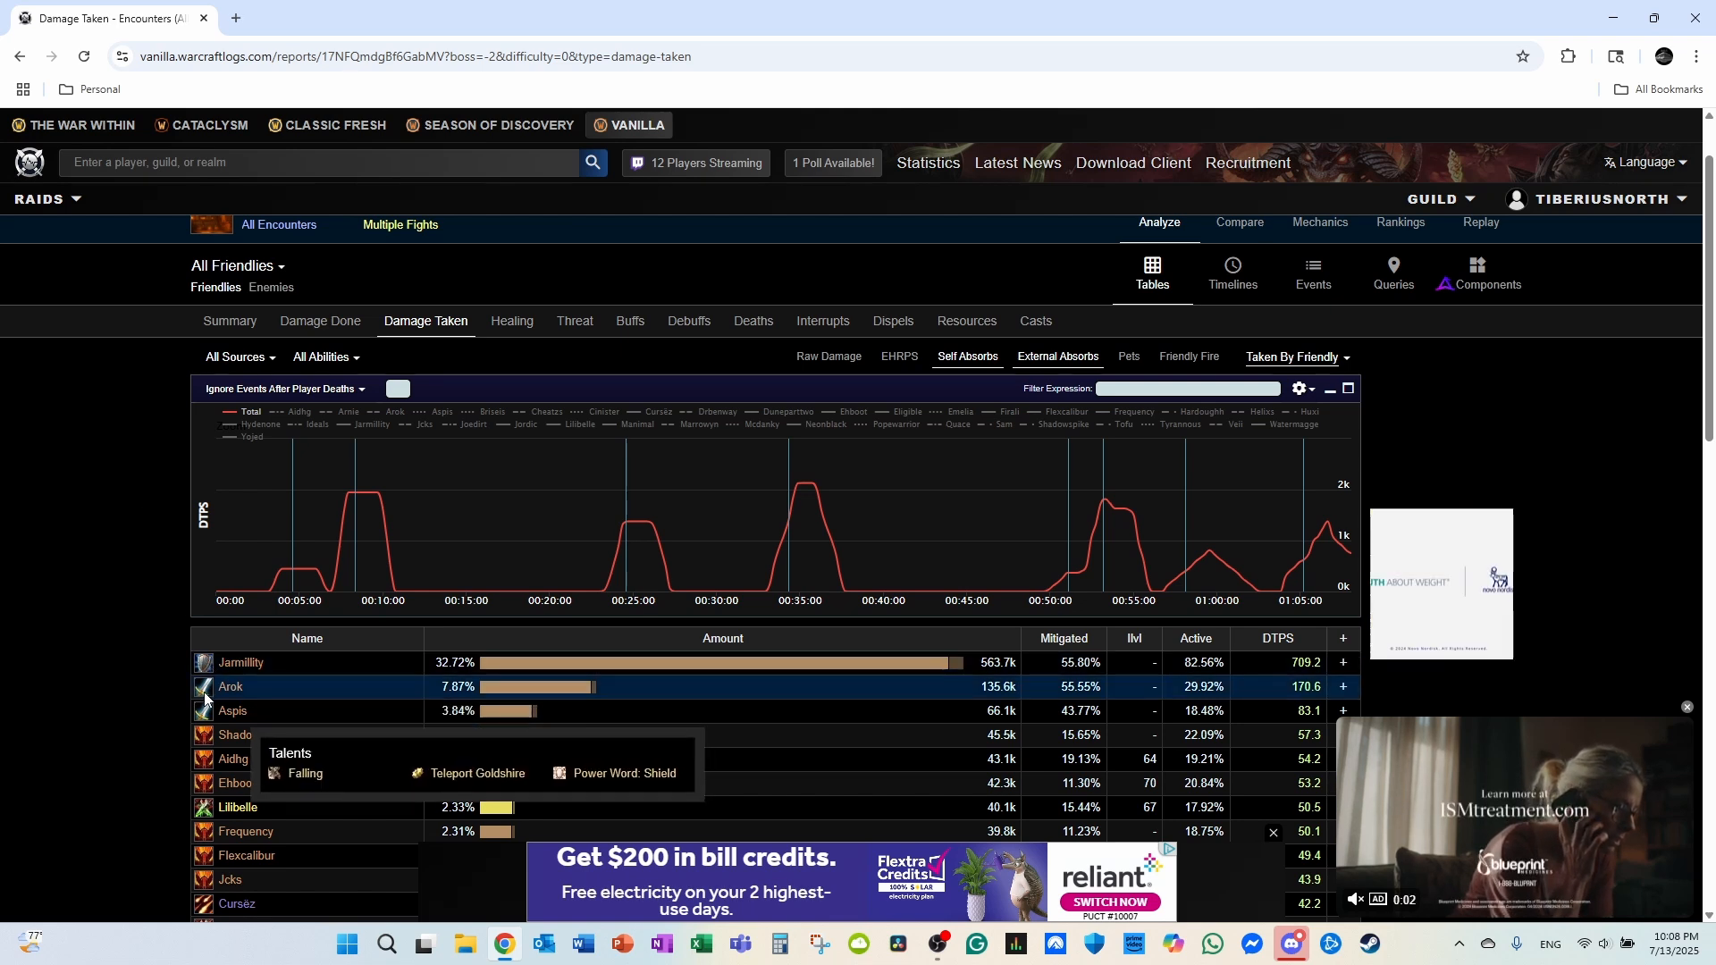
{"action": "mouse_move", "coordinate": [205, 722]}
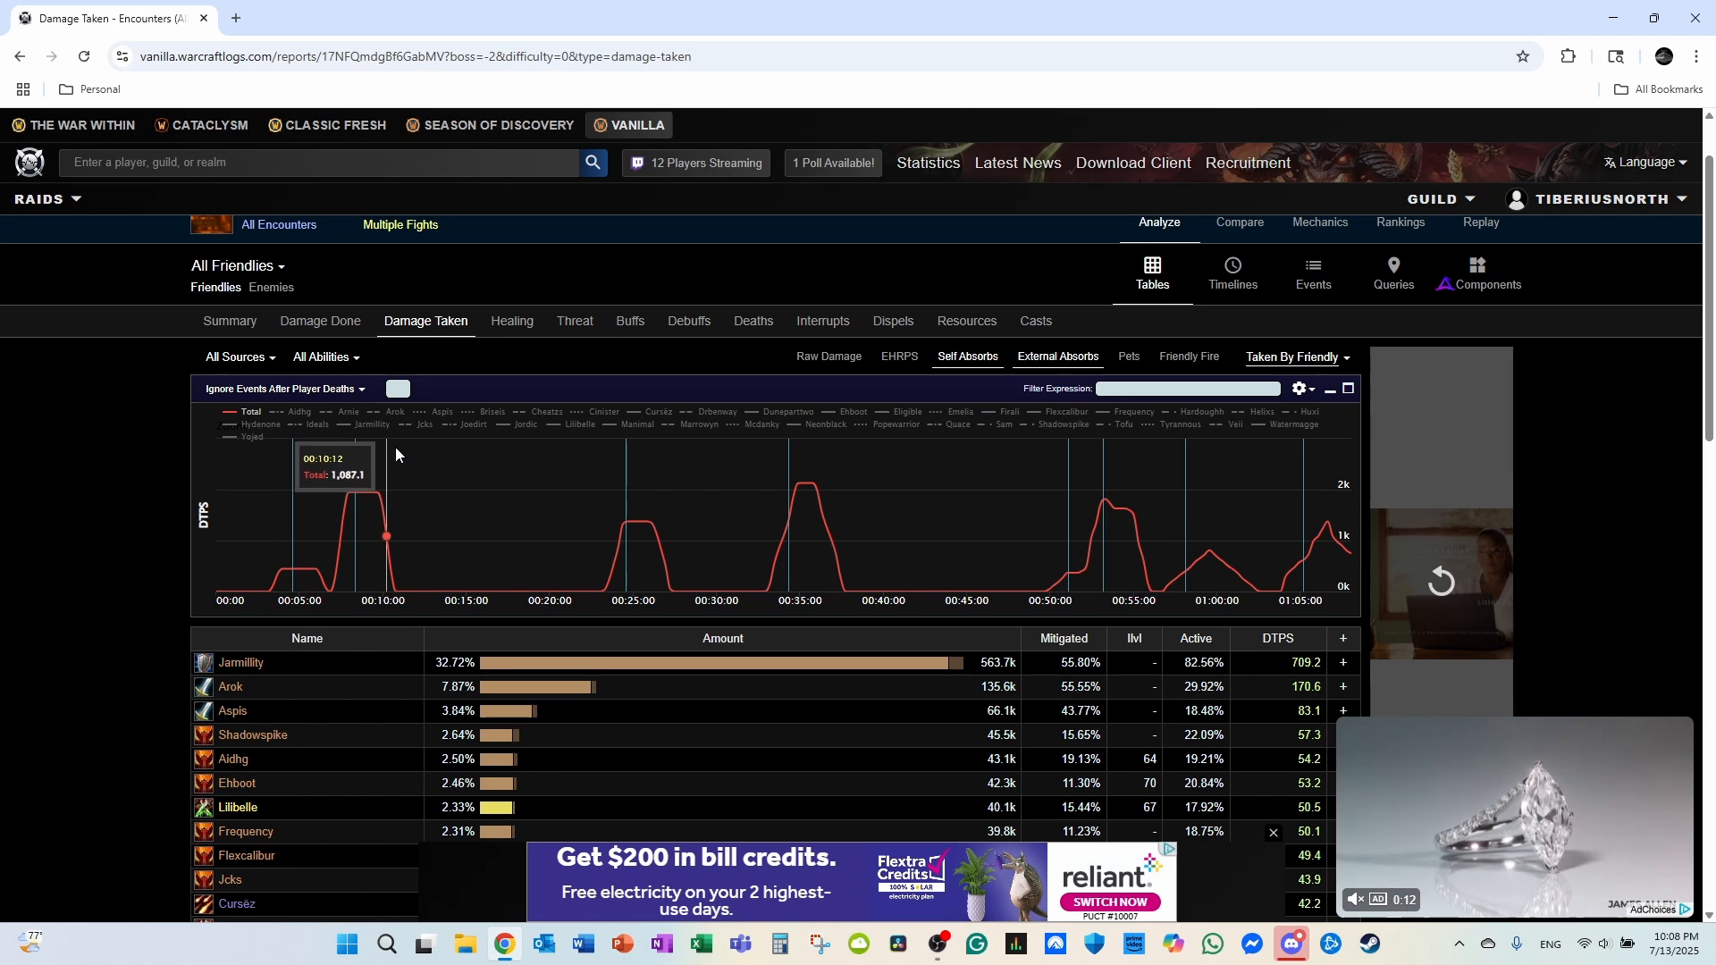
- Open the Healing table for all encounters and bring the per-player healing ranking into view
{"action": "left_click", "coordinate": [511, 323]}
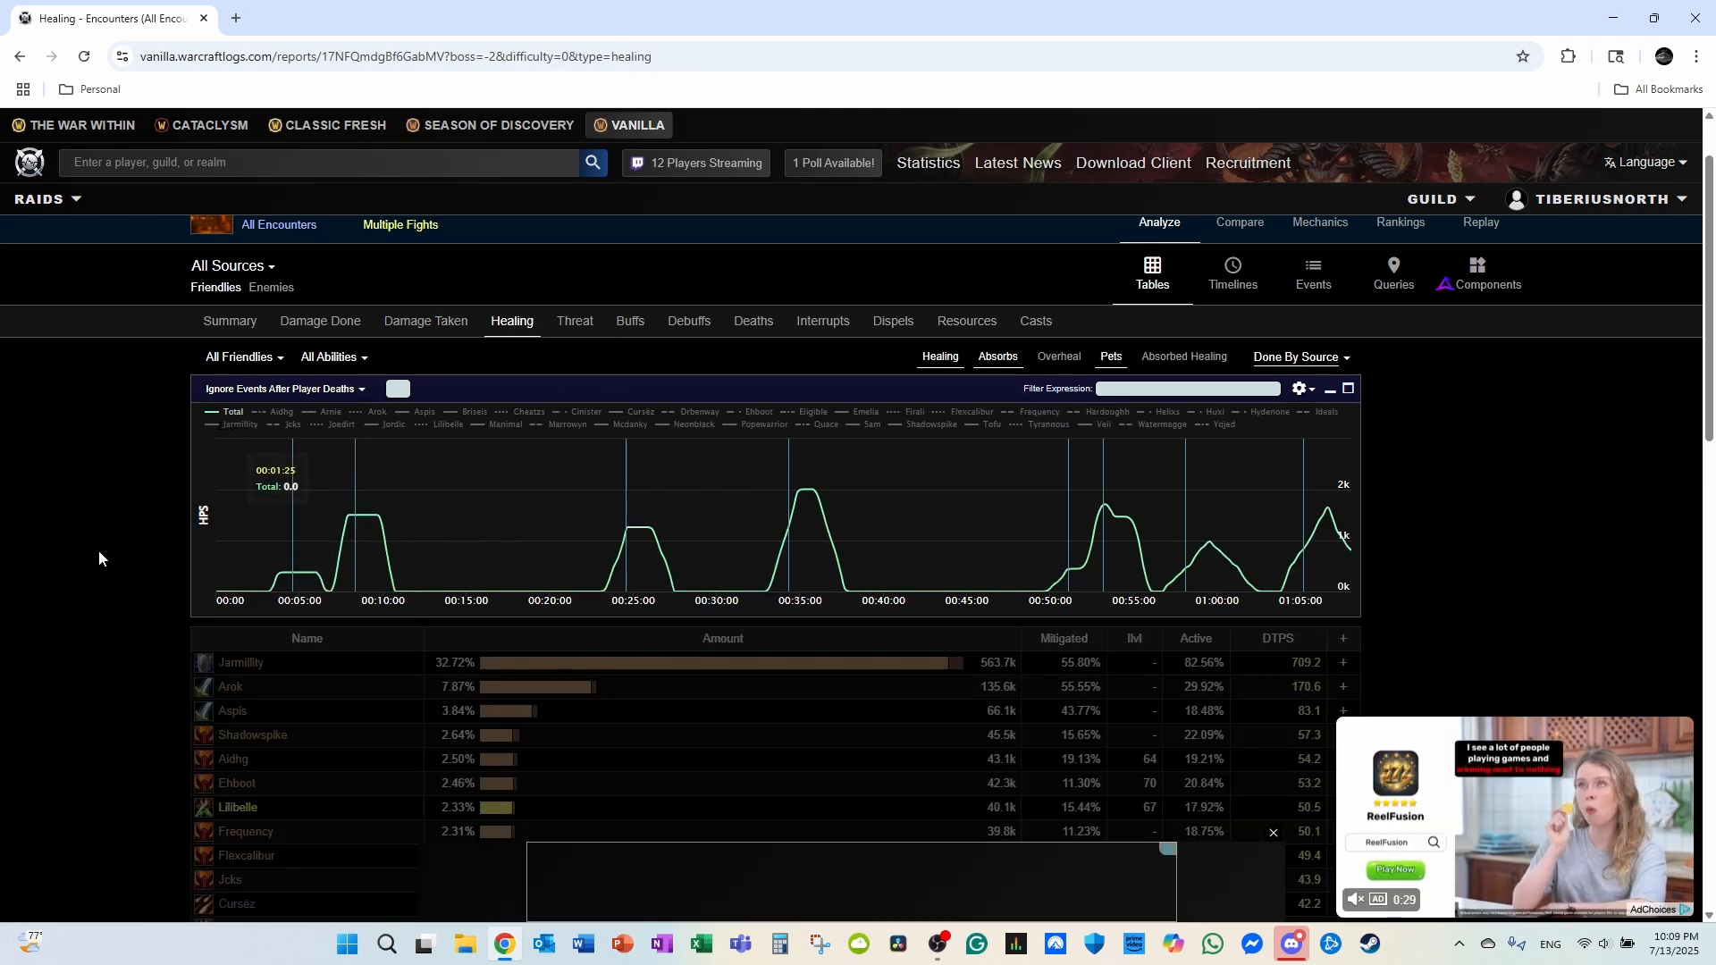
{"action": "scroll", "coordinate": [465, 558], "scroll_direction": "down", "scroll_amount": 1}
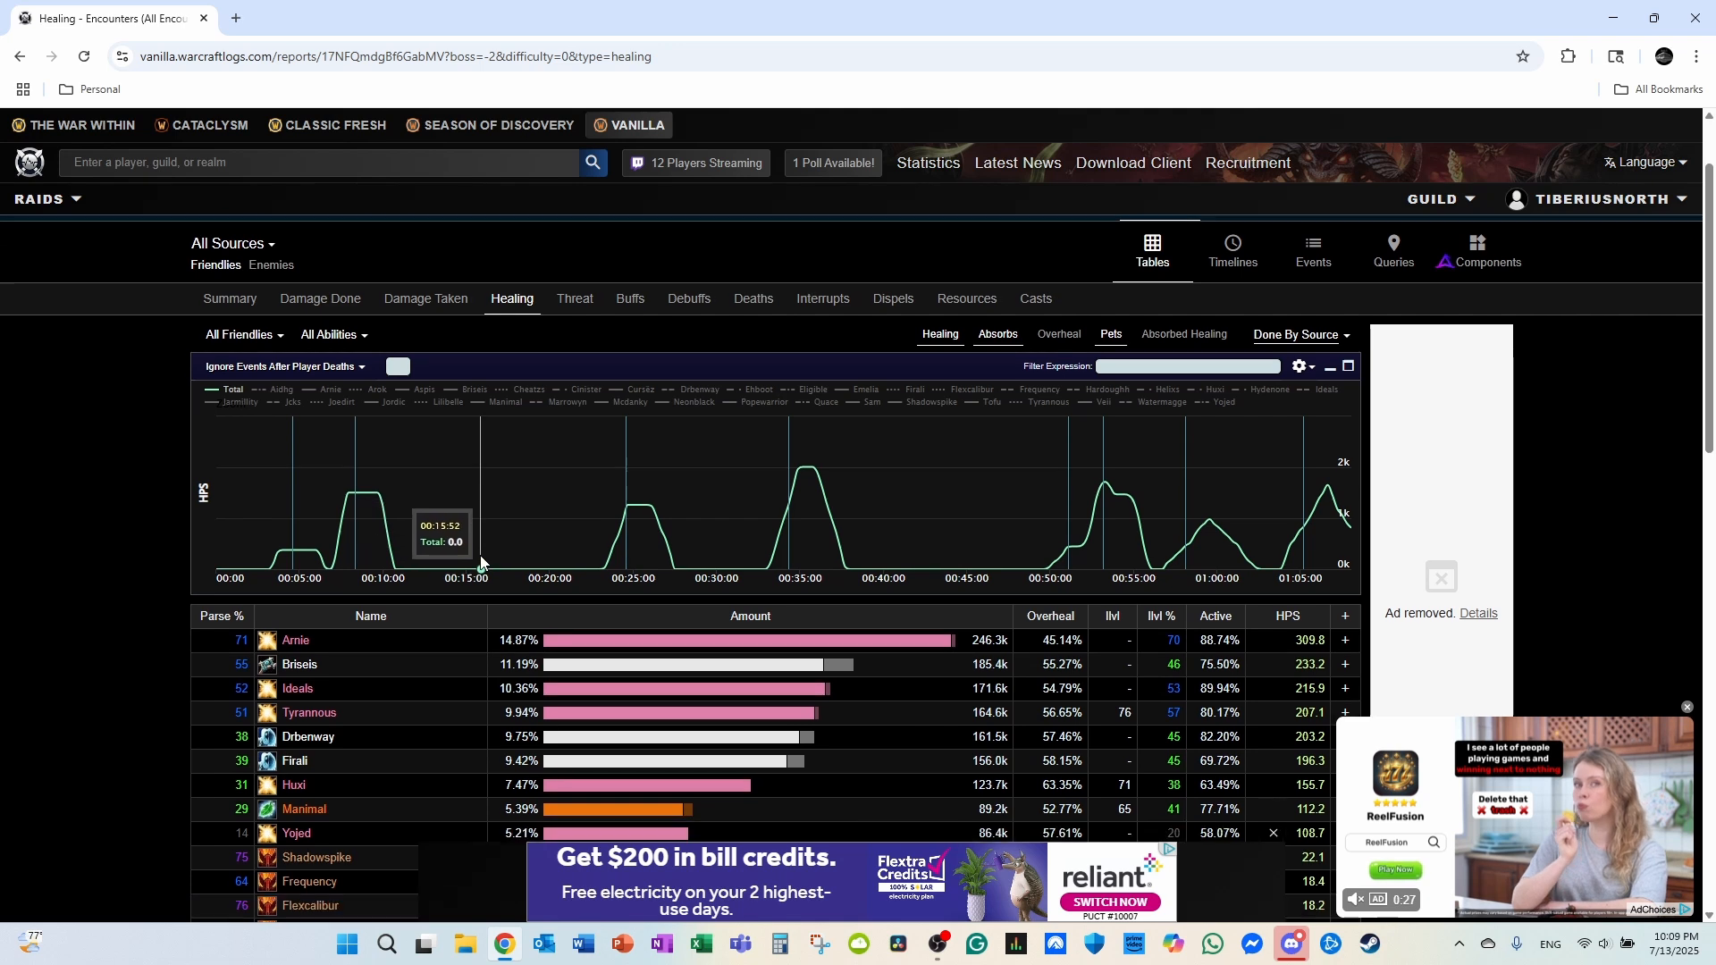
{"action": "scroll", "coordinate": [211, 599], "scroll_direction": "down", "scroll_amount": 1}
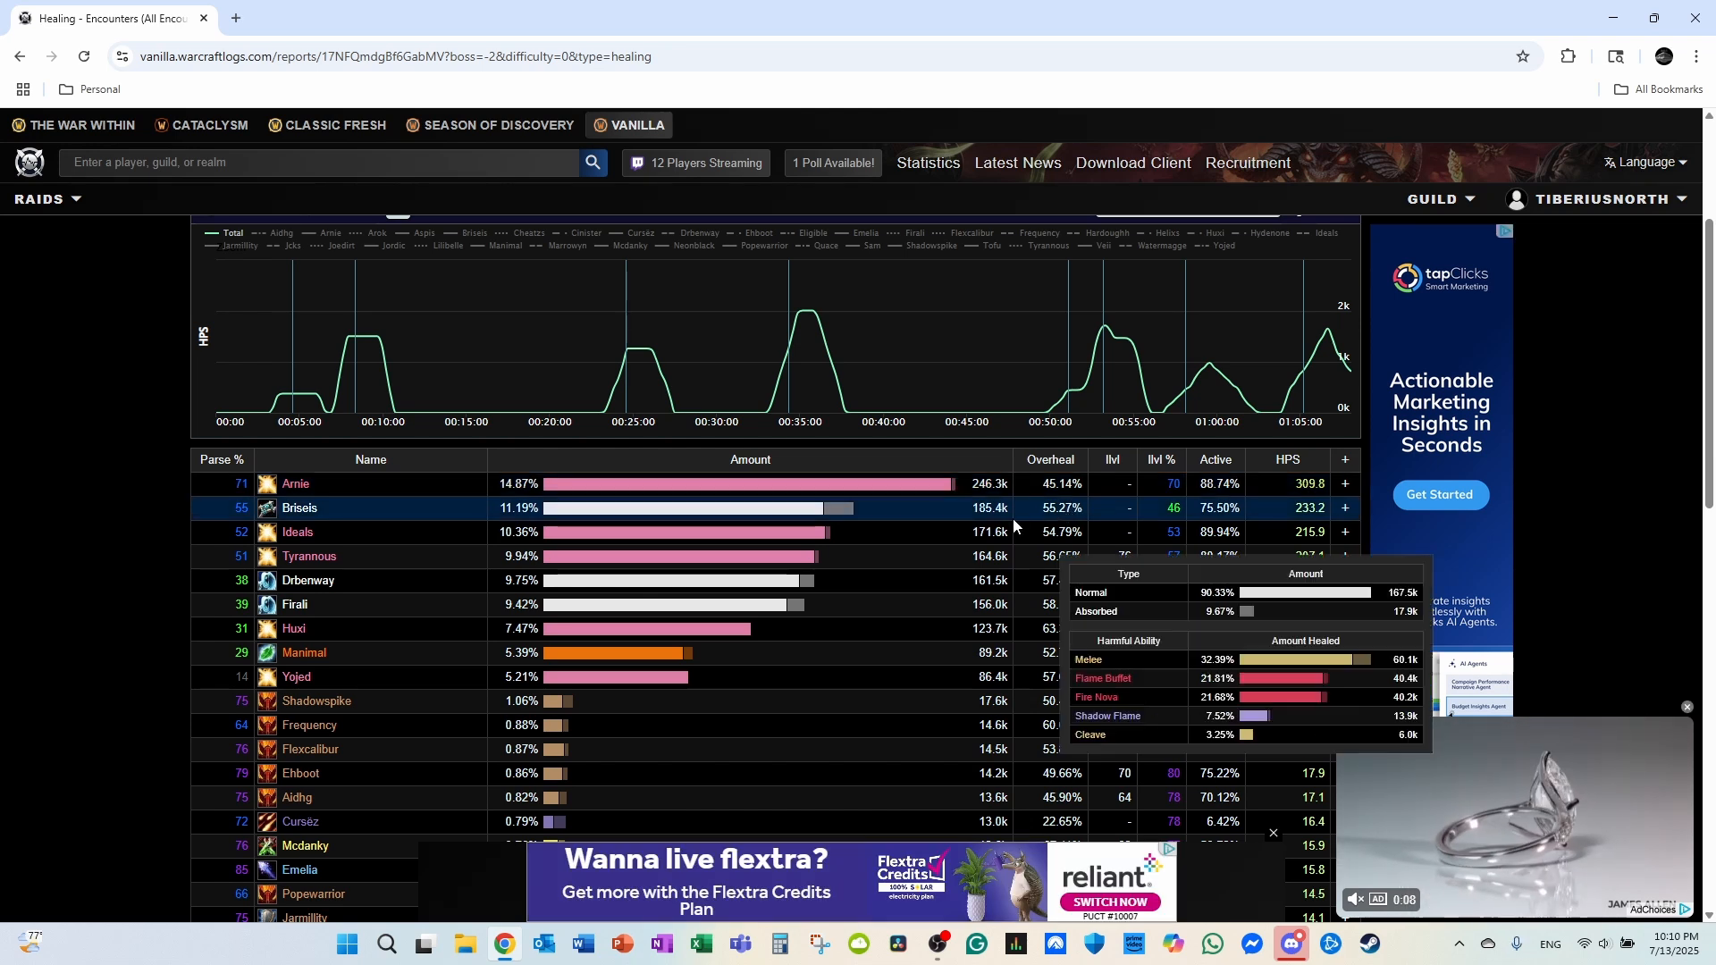
- Examine the top-ranked healer's equipped gear, item level parse comparison, active time and HPS
{"action": "mouse_move", "coordinate": [1093, 478]}
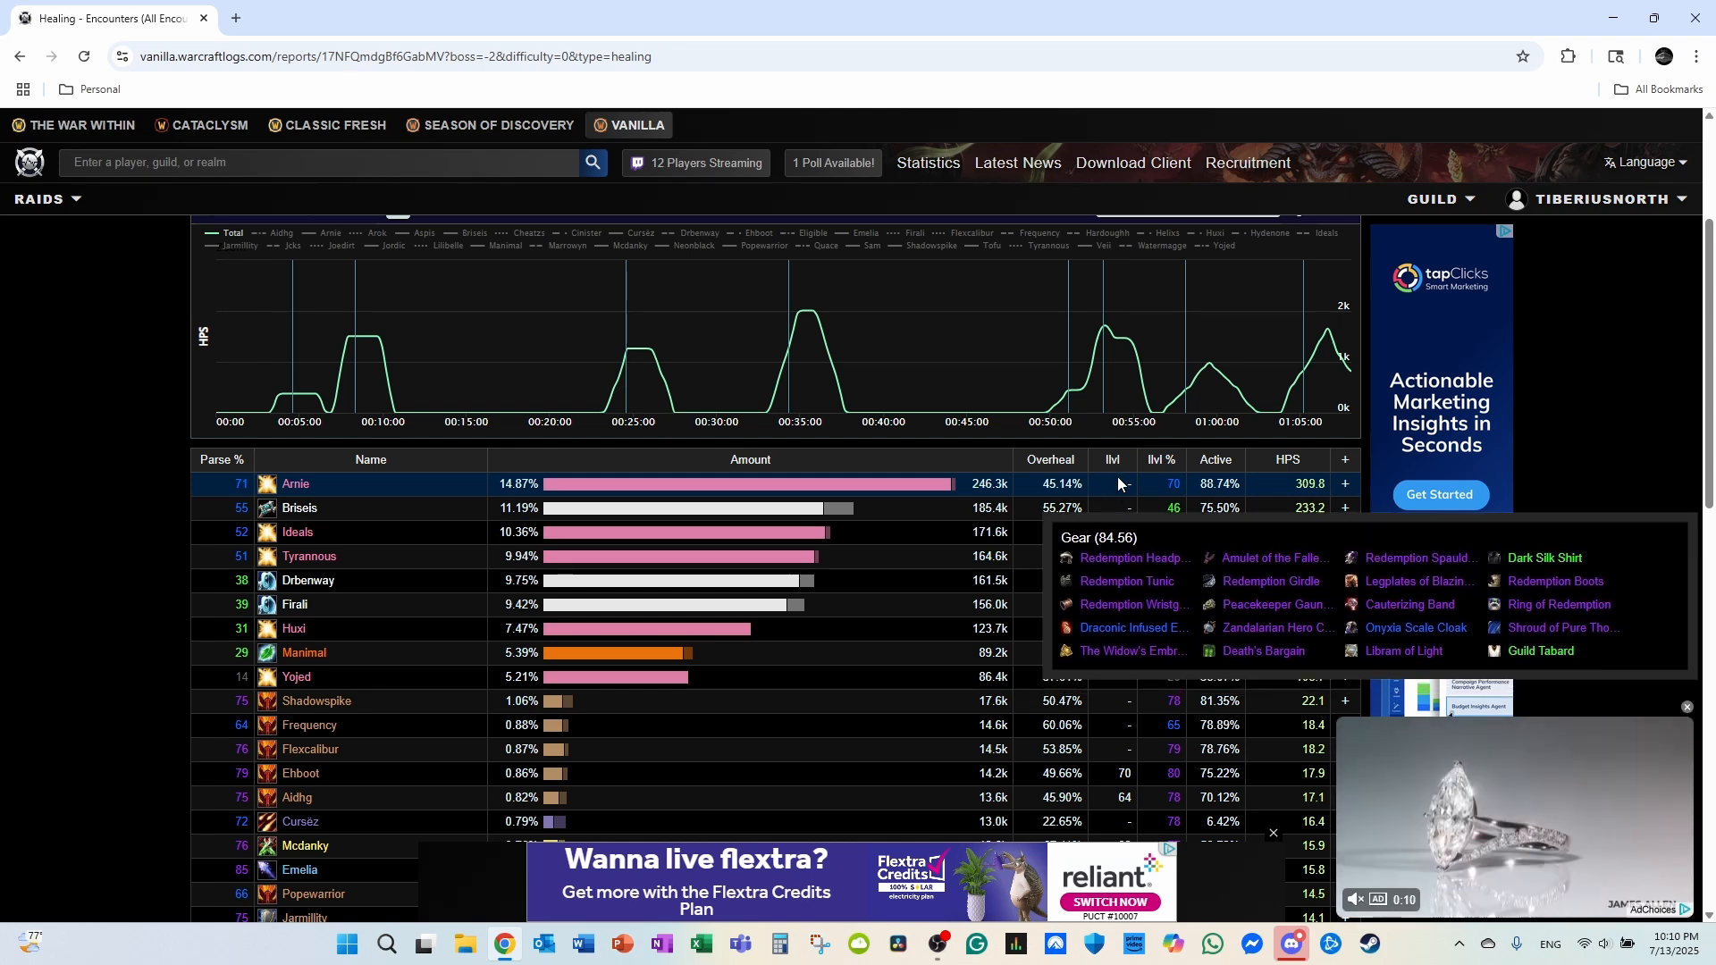
{"action": "mouse_move", "coordinate": [1166, 484]}
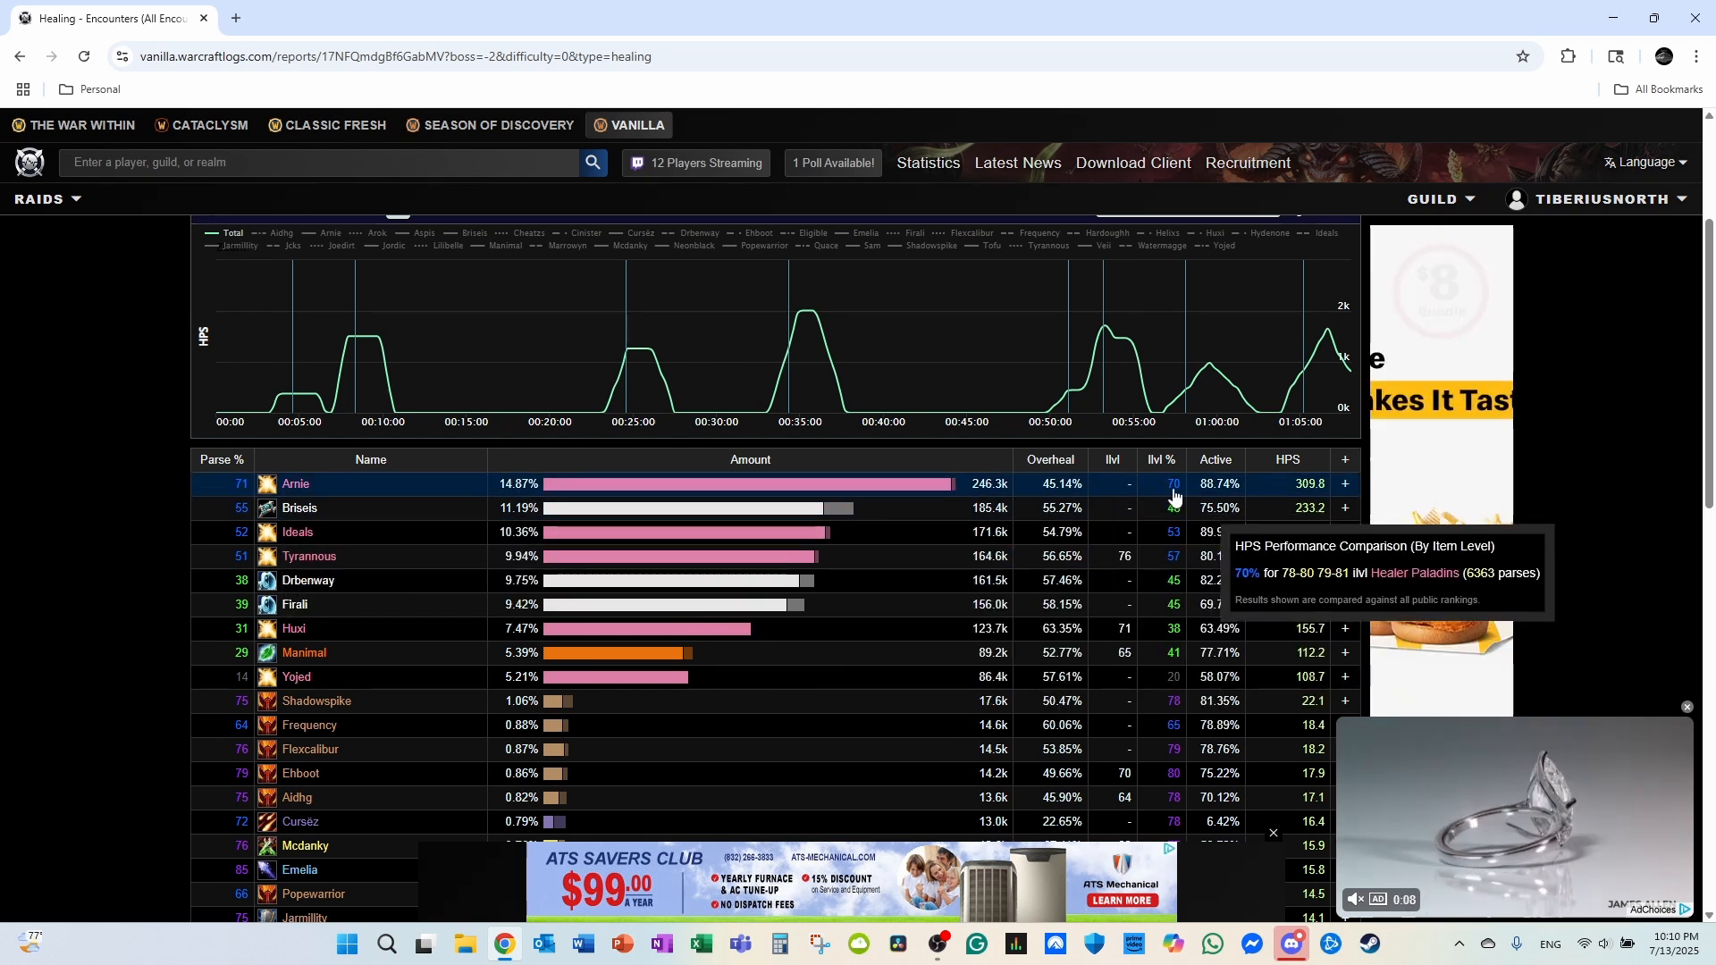
{"action": "mouse_move", "coordinate": [1229, 496]}
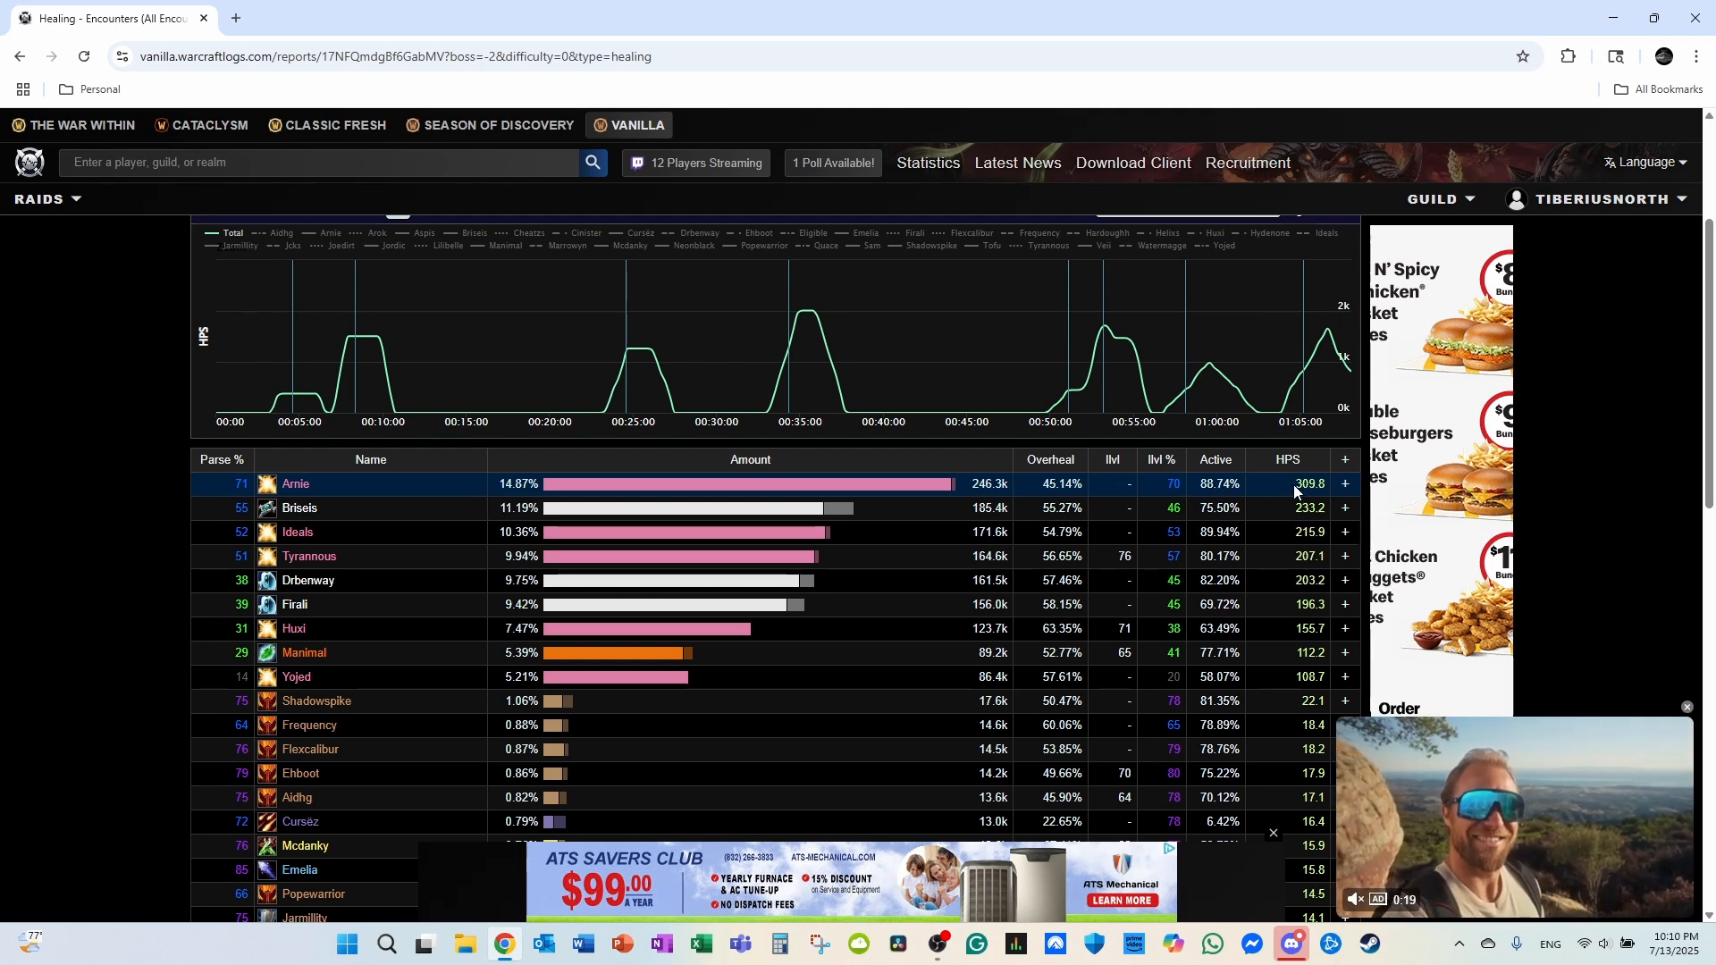
- Open the Threat table for all encounters and review its enemy graph and the first tank's tanking times
{"action": "scroll", "coordinate": [1292, 485], "scroll_direction": "up", "scroll_amount": 3}
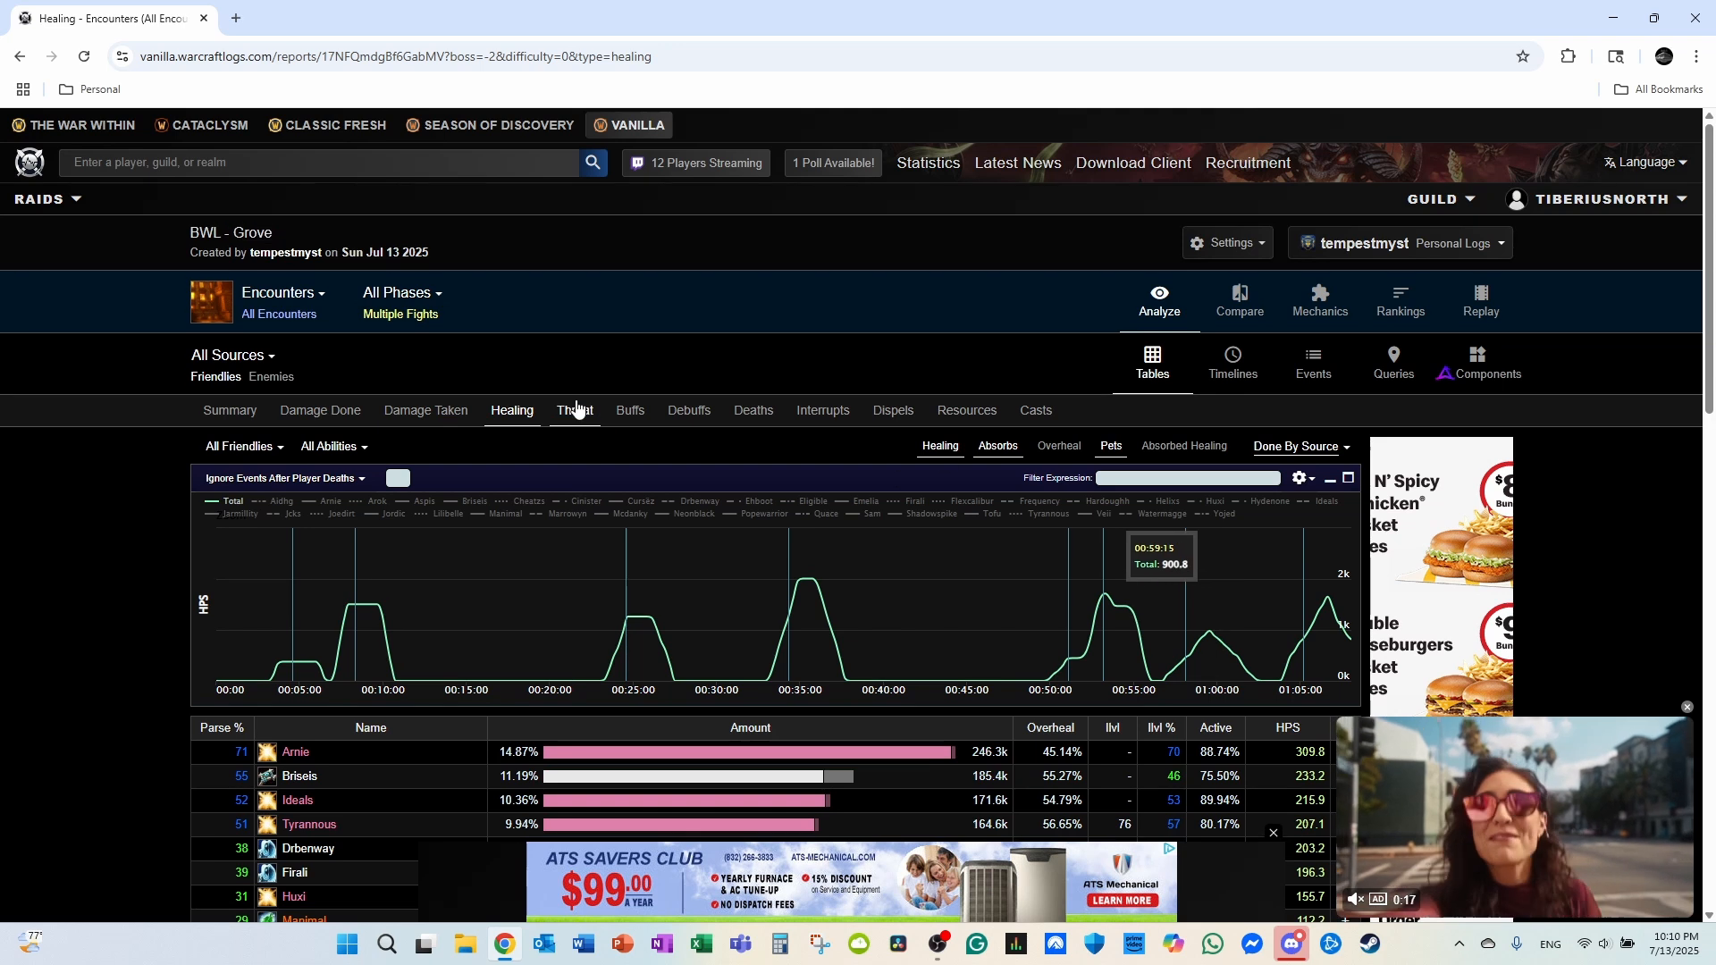
{"action": "left_click", "coordinate": [576, 412]}
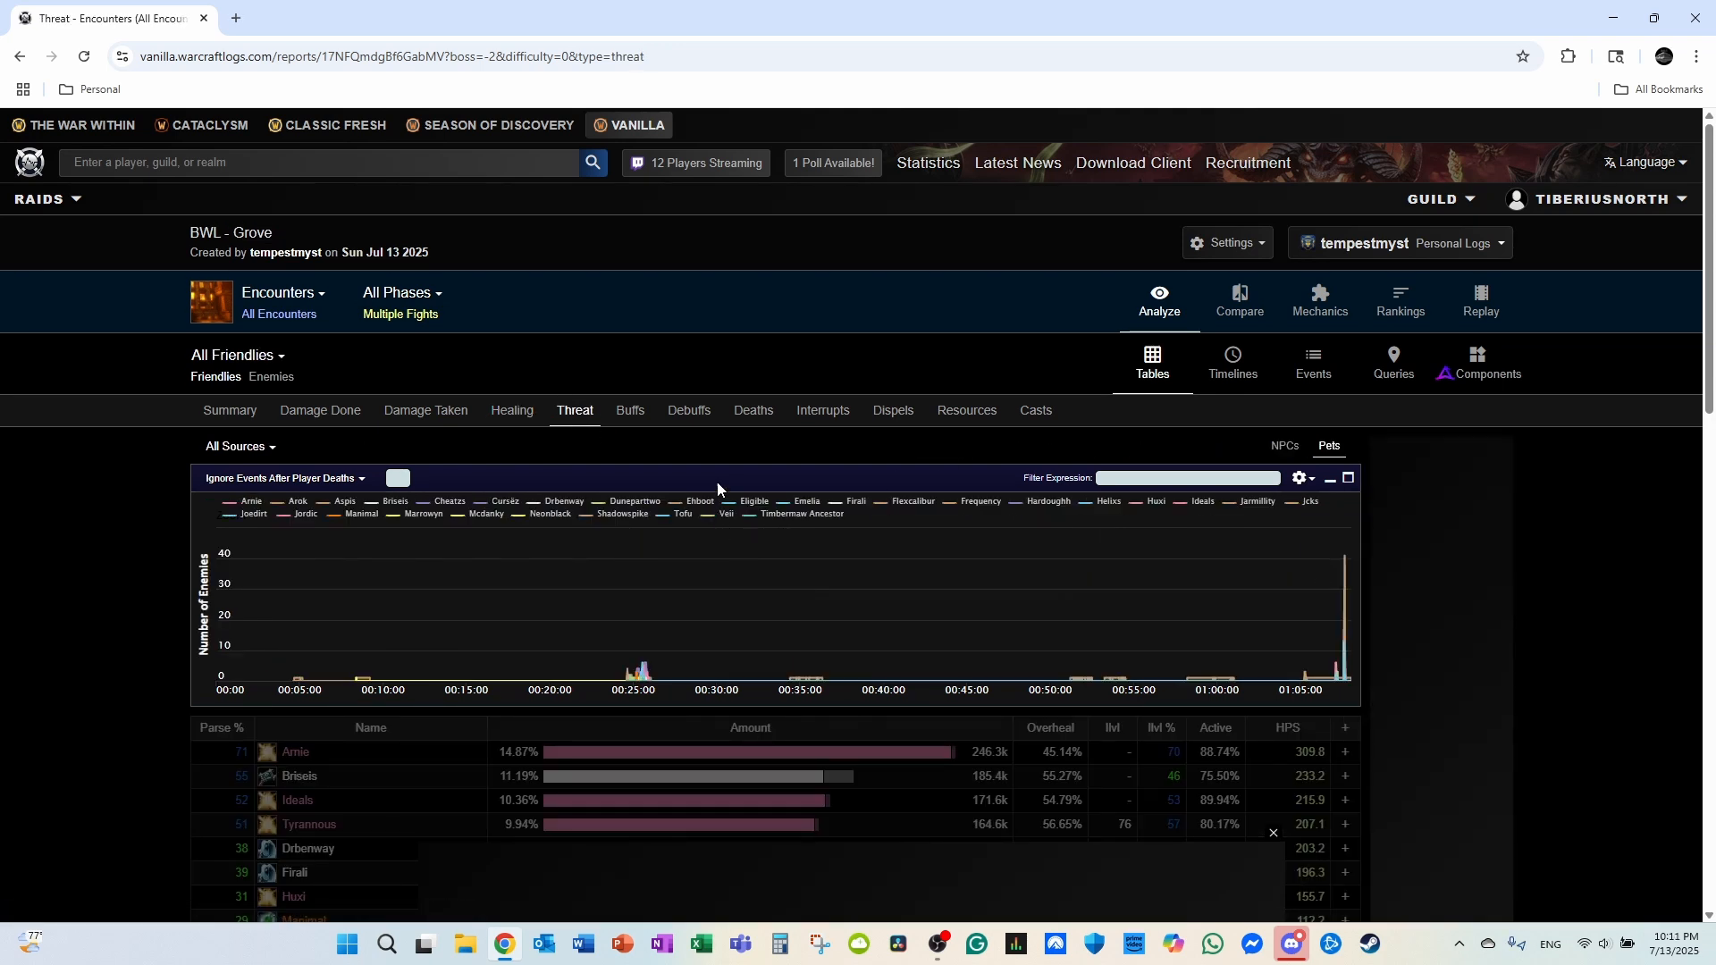
{"action": "scroll", "coordinate": [61, 572], "scroll_direction": "down", "scroll_amount": 2}
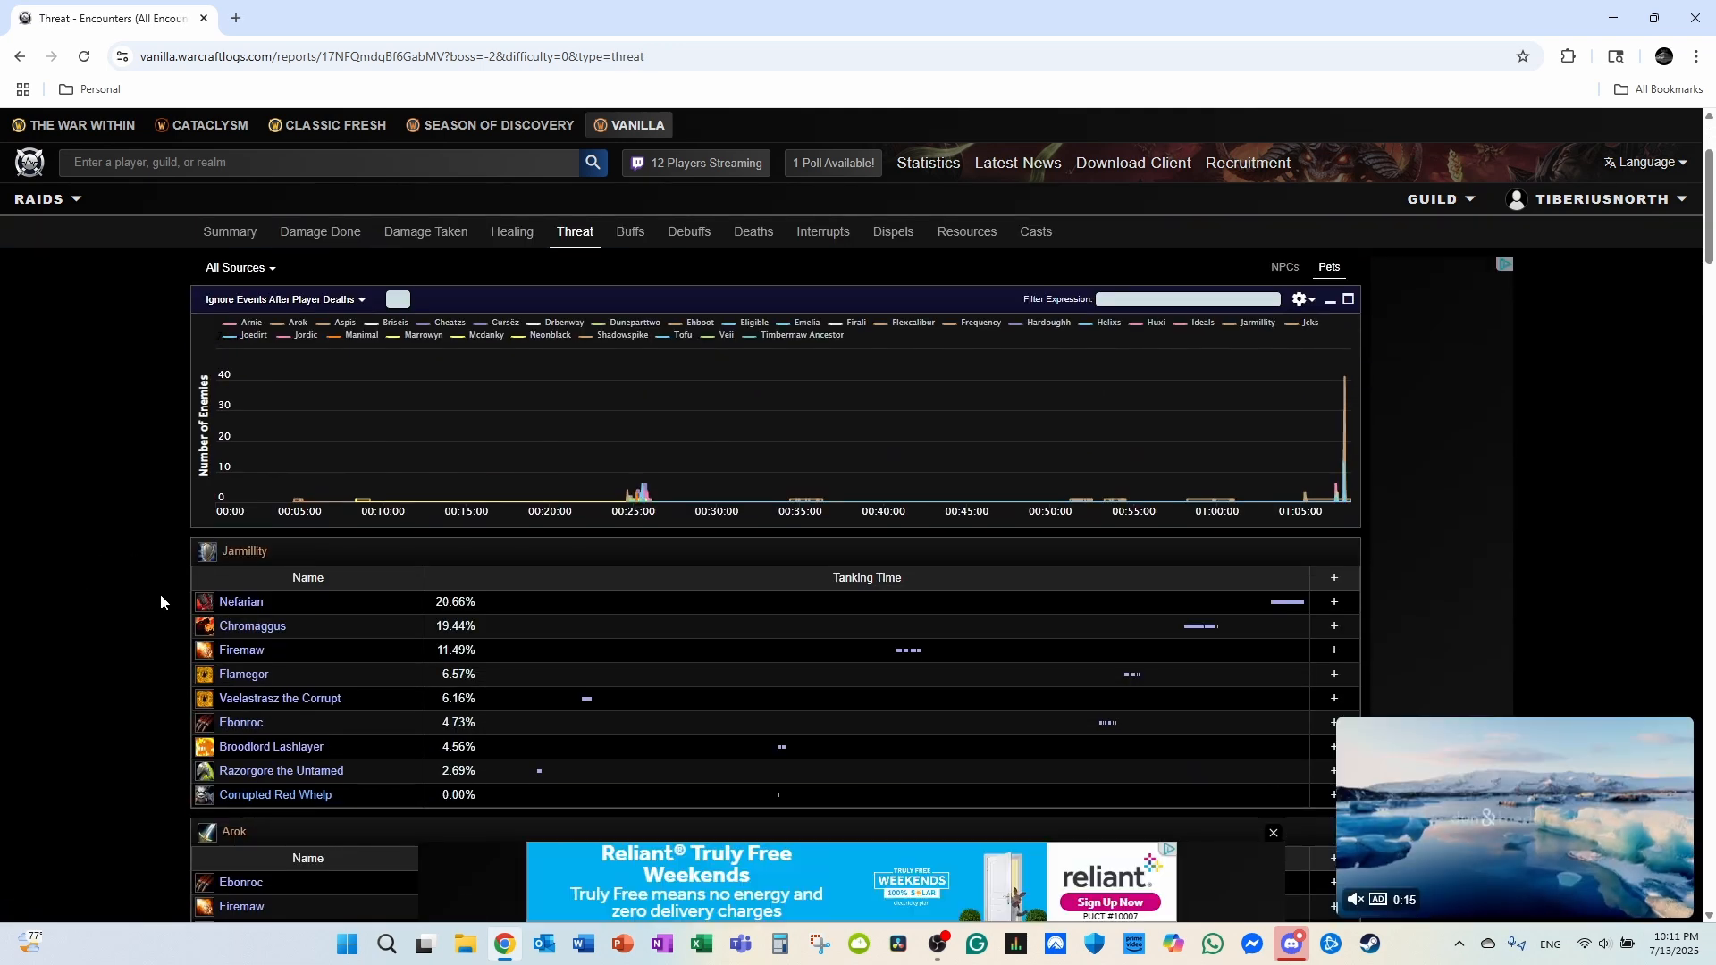
{"action": "scroll", "coordinate": [147, 596], "scroll_direction": "down", "scroll_amount": 2}
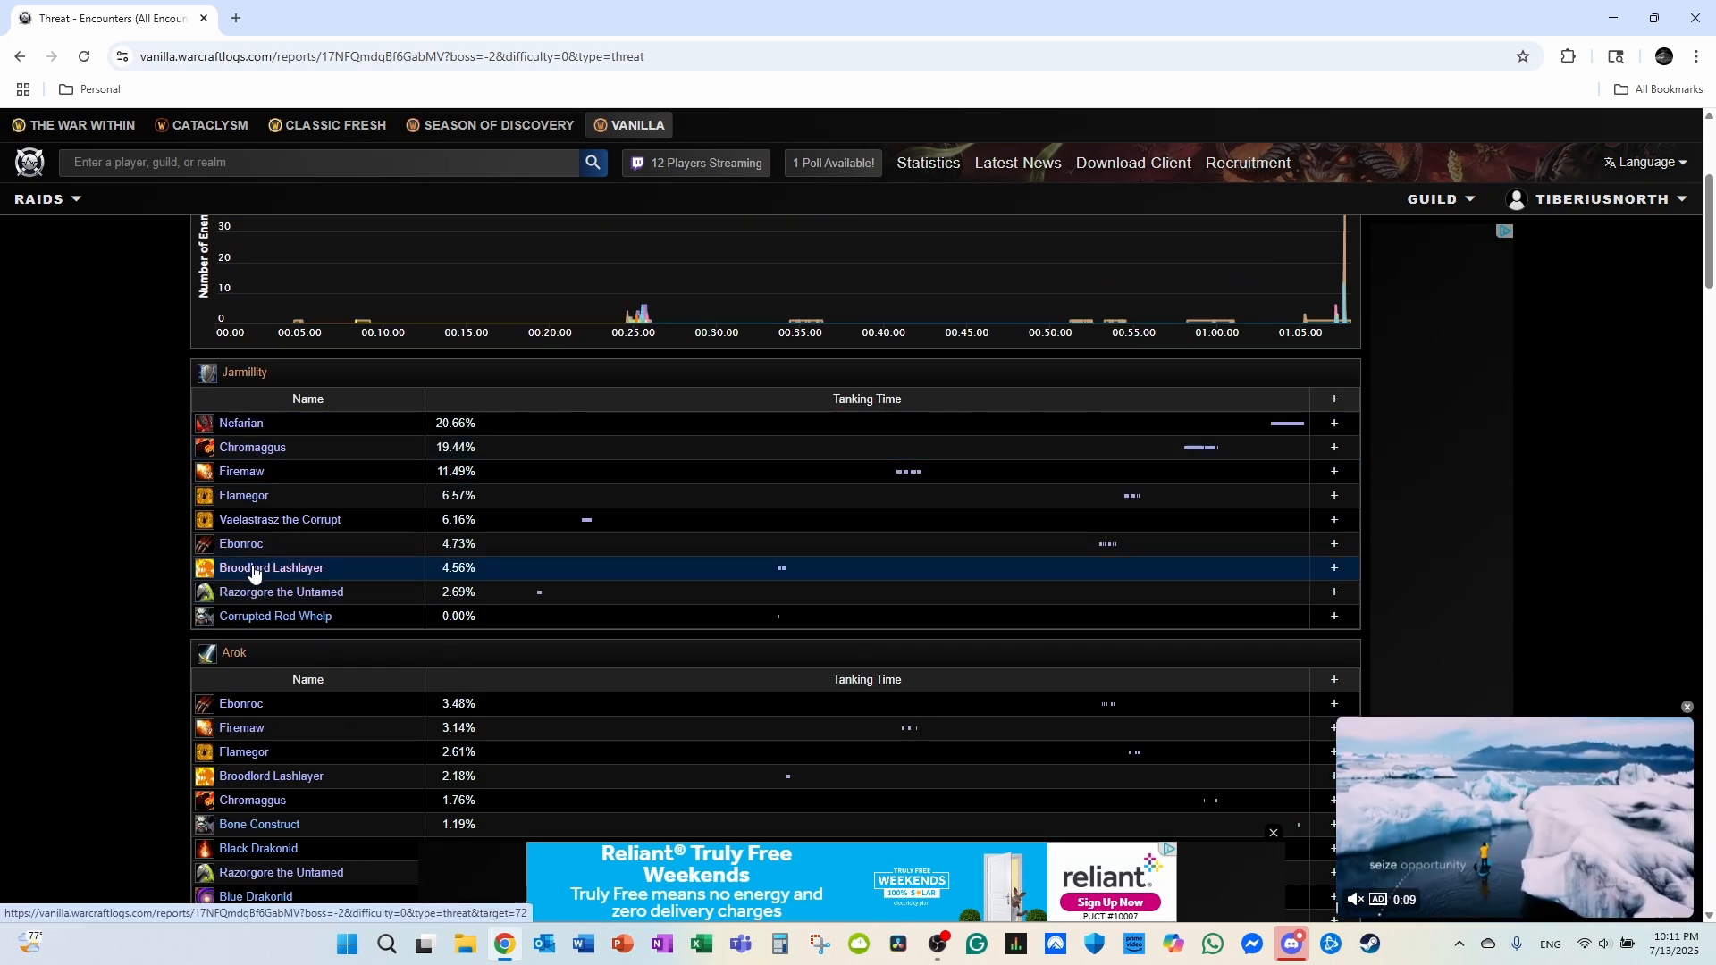
{"action": "scroll", "coordinate": [254, 567], "scroll_direction": "up", "scroll_amount": 2}
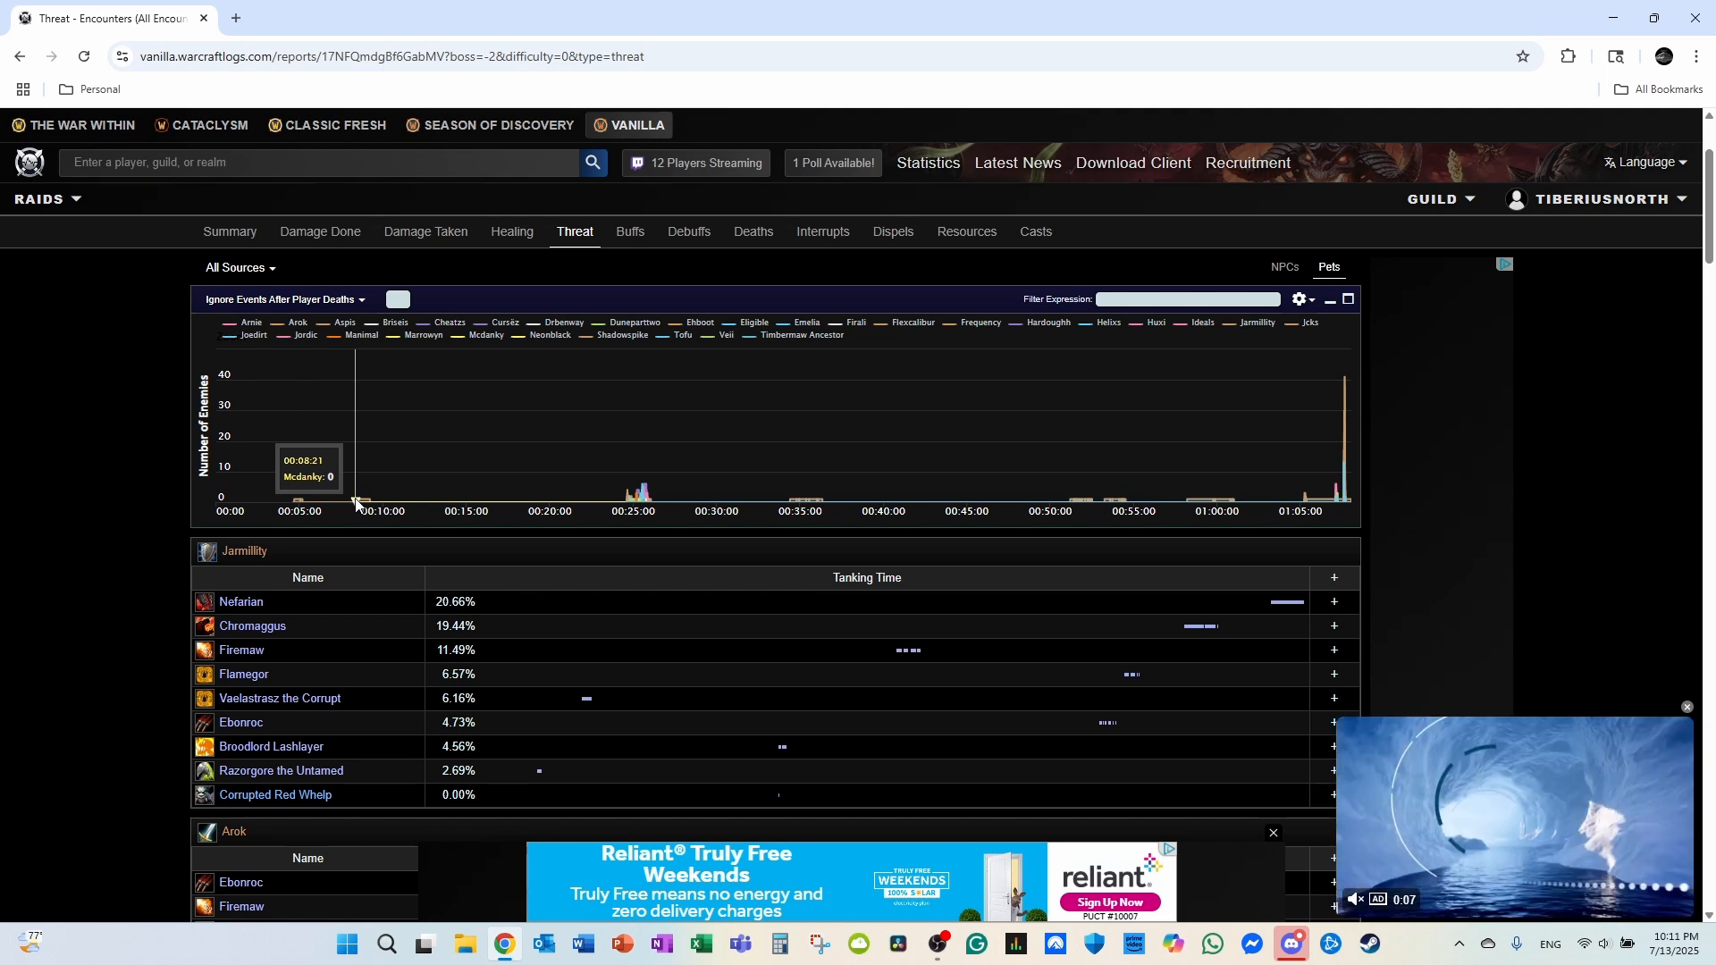
{"action": "scroll", "coordinate": [442, 527], "scroll_direction": "up", "scroll_amount": 1}
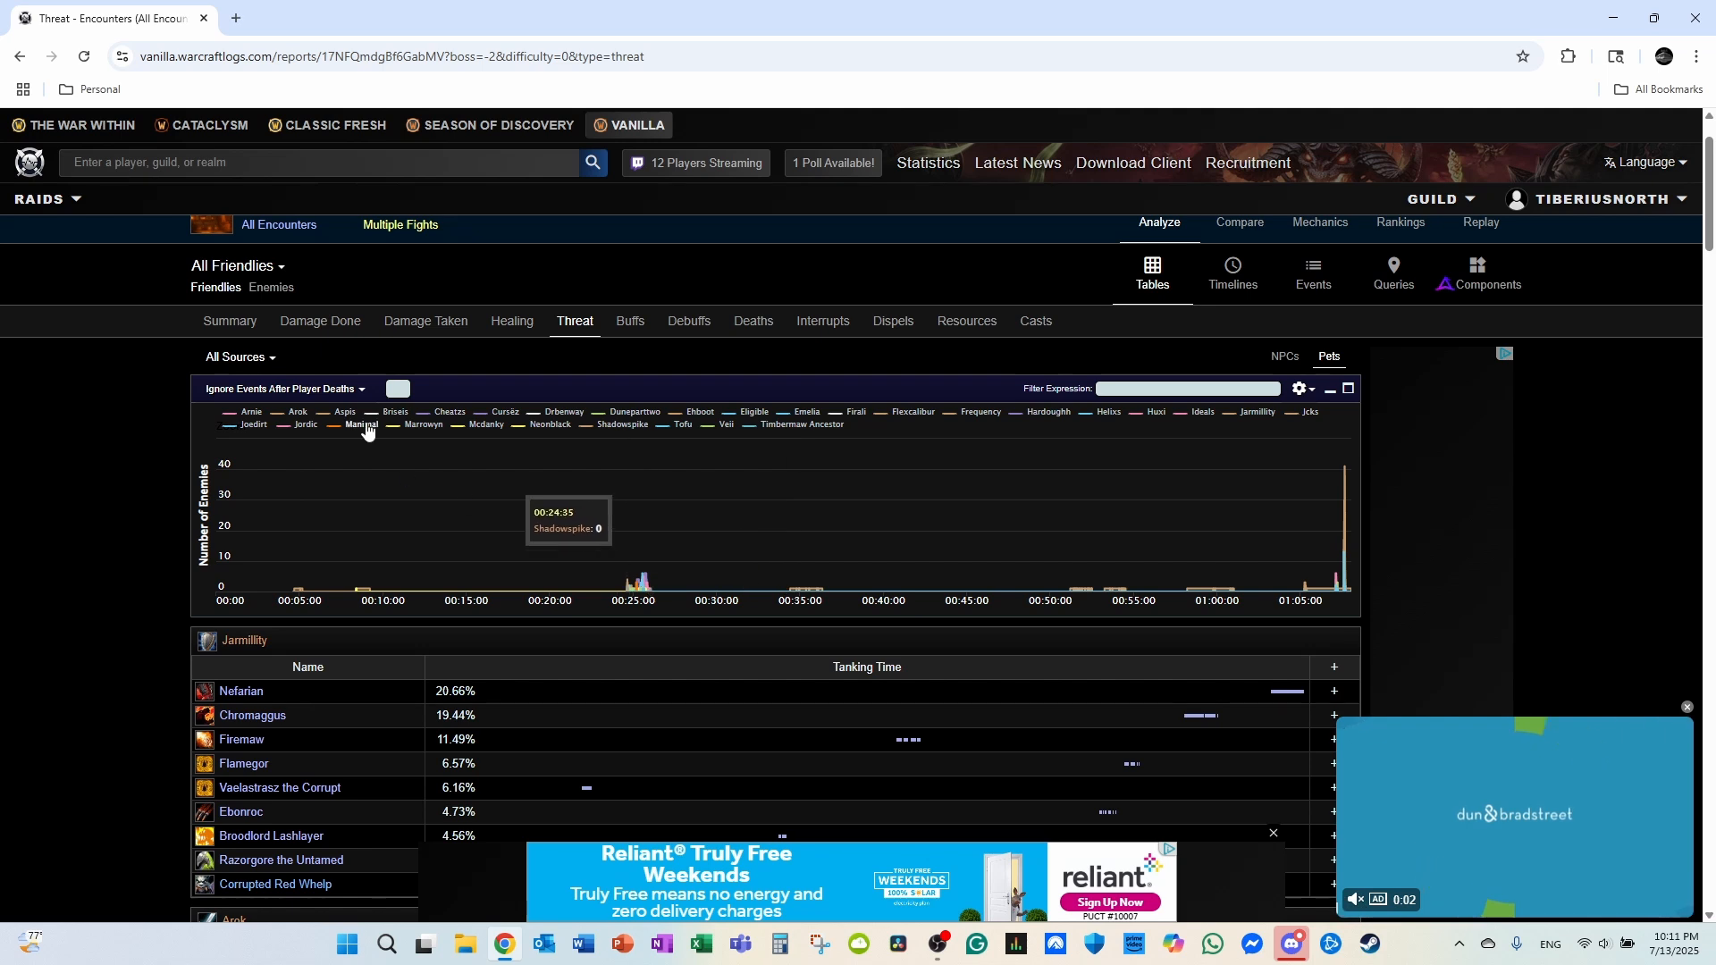
- Check the options for ignoring events, and compare tanking time per enemy across the listed players
{"action": "left_click", "coordinate": [362, 390]}
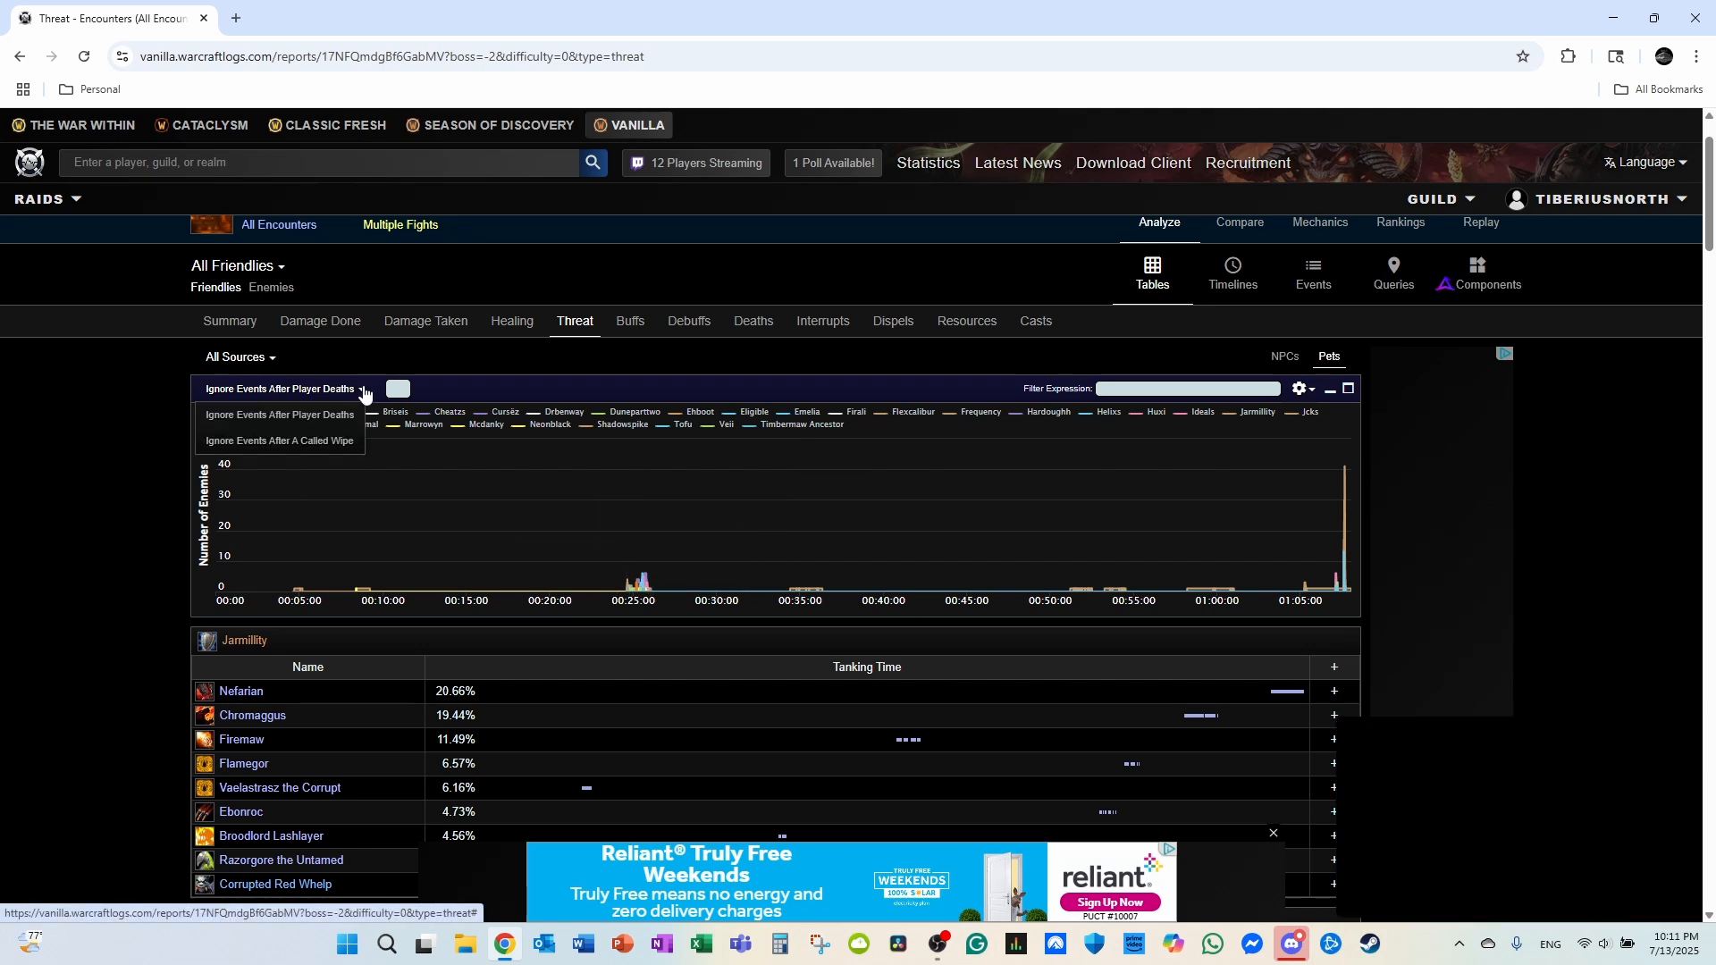
{"action": "left_click", "coordinate": [104, 543]}
{"action": "scroll", "coordinate": [105, 542], "scroll_direction": "down", "scroll_amount": 7}
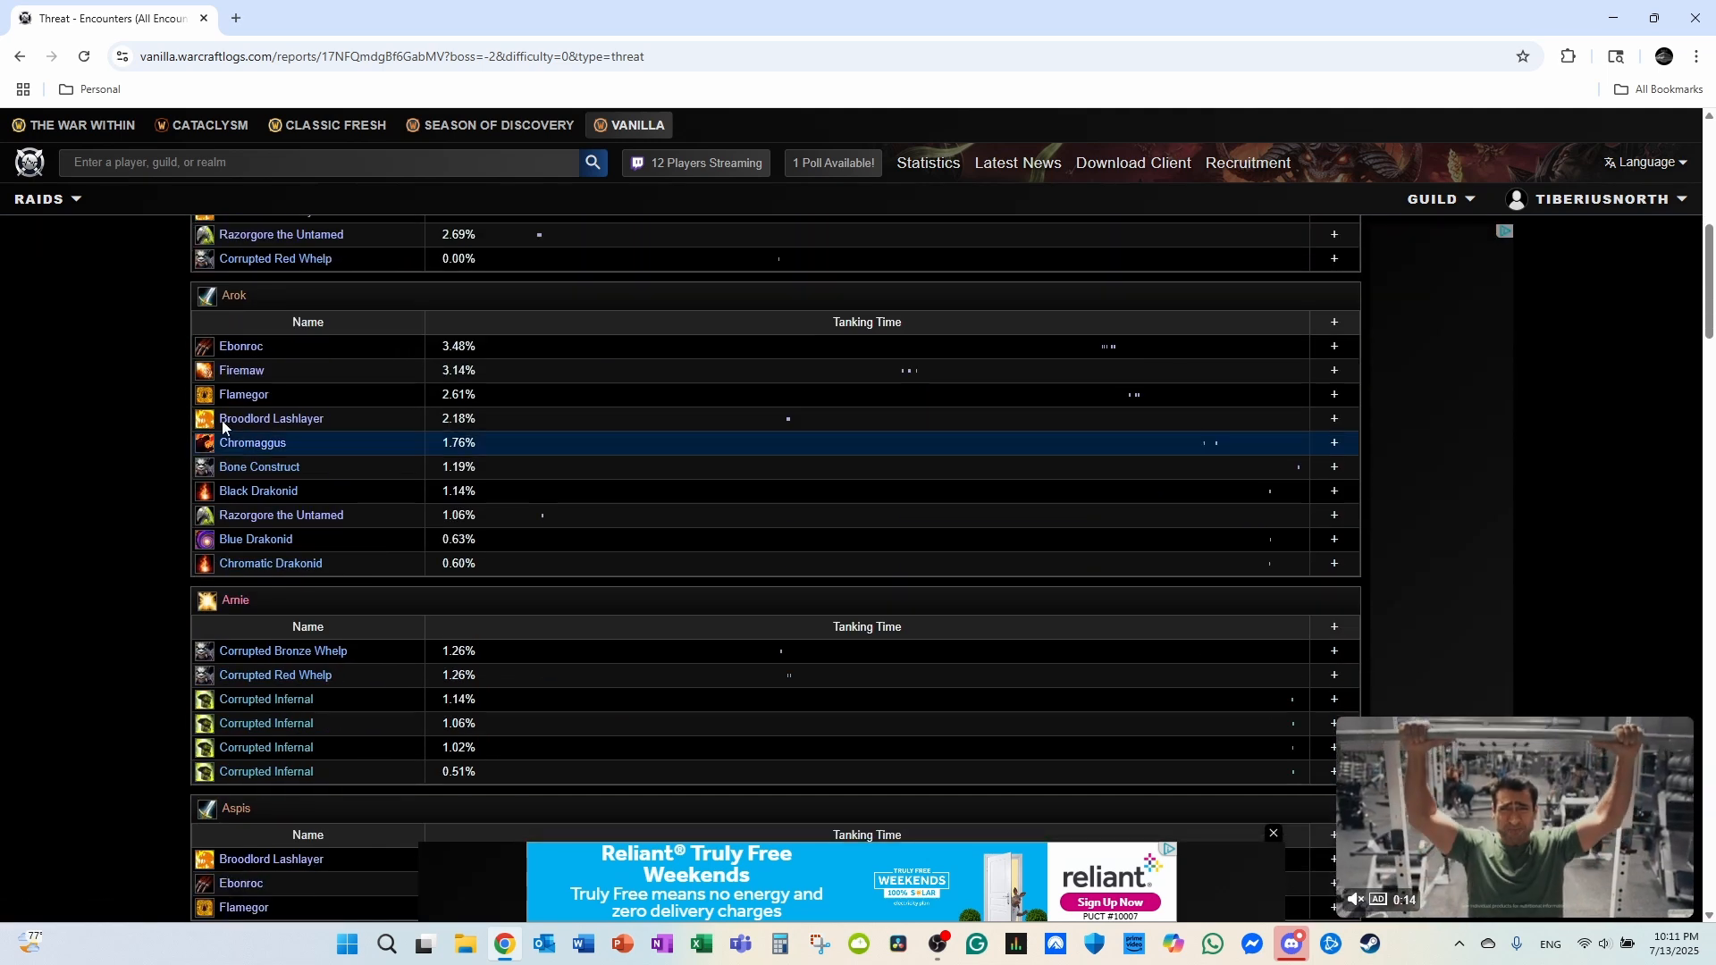
{"action": "scroll", "coordinate": [250, 303], "scroll_direction": "up", "scroll_amount": 3}
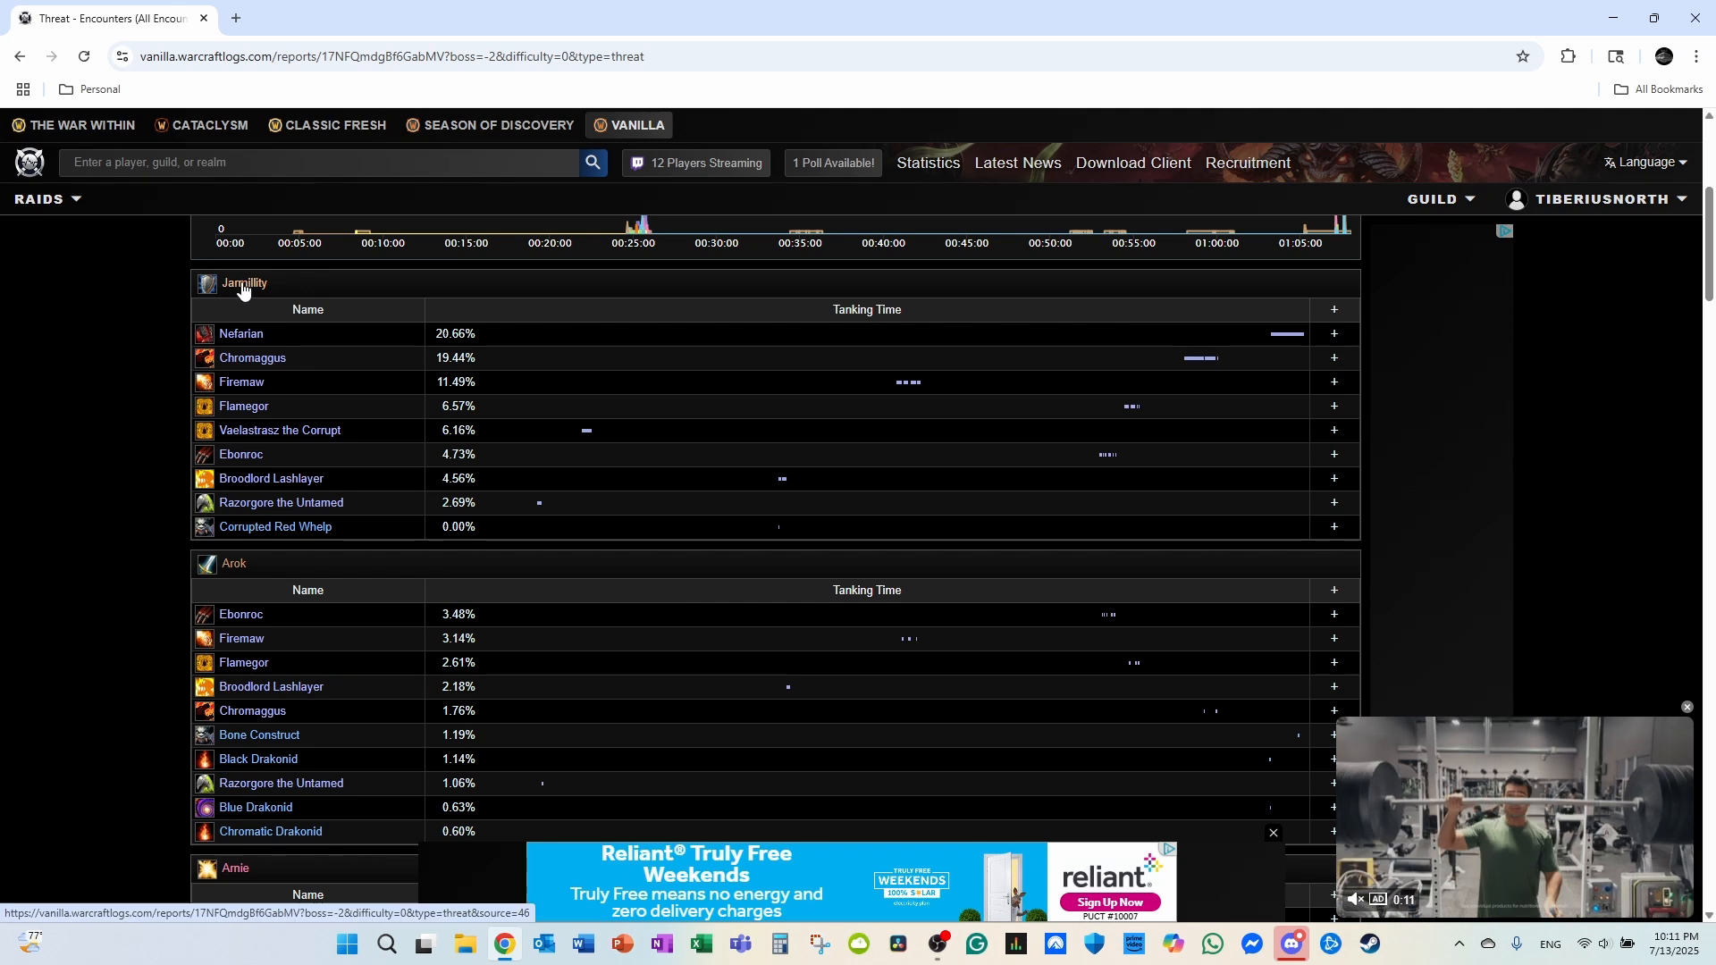
{"action": "scroll", "coordinate": [73, 452], "scroll_direction": "down", "scroll_amount": 2}
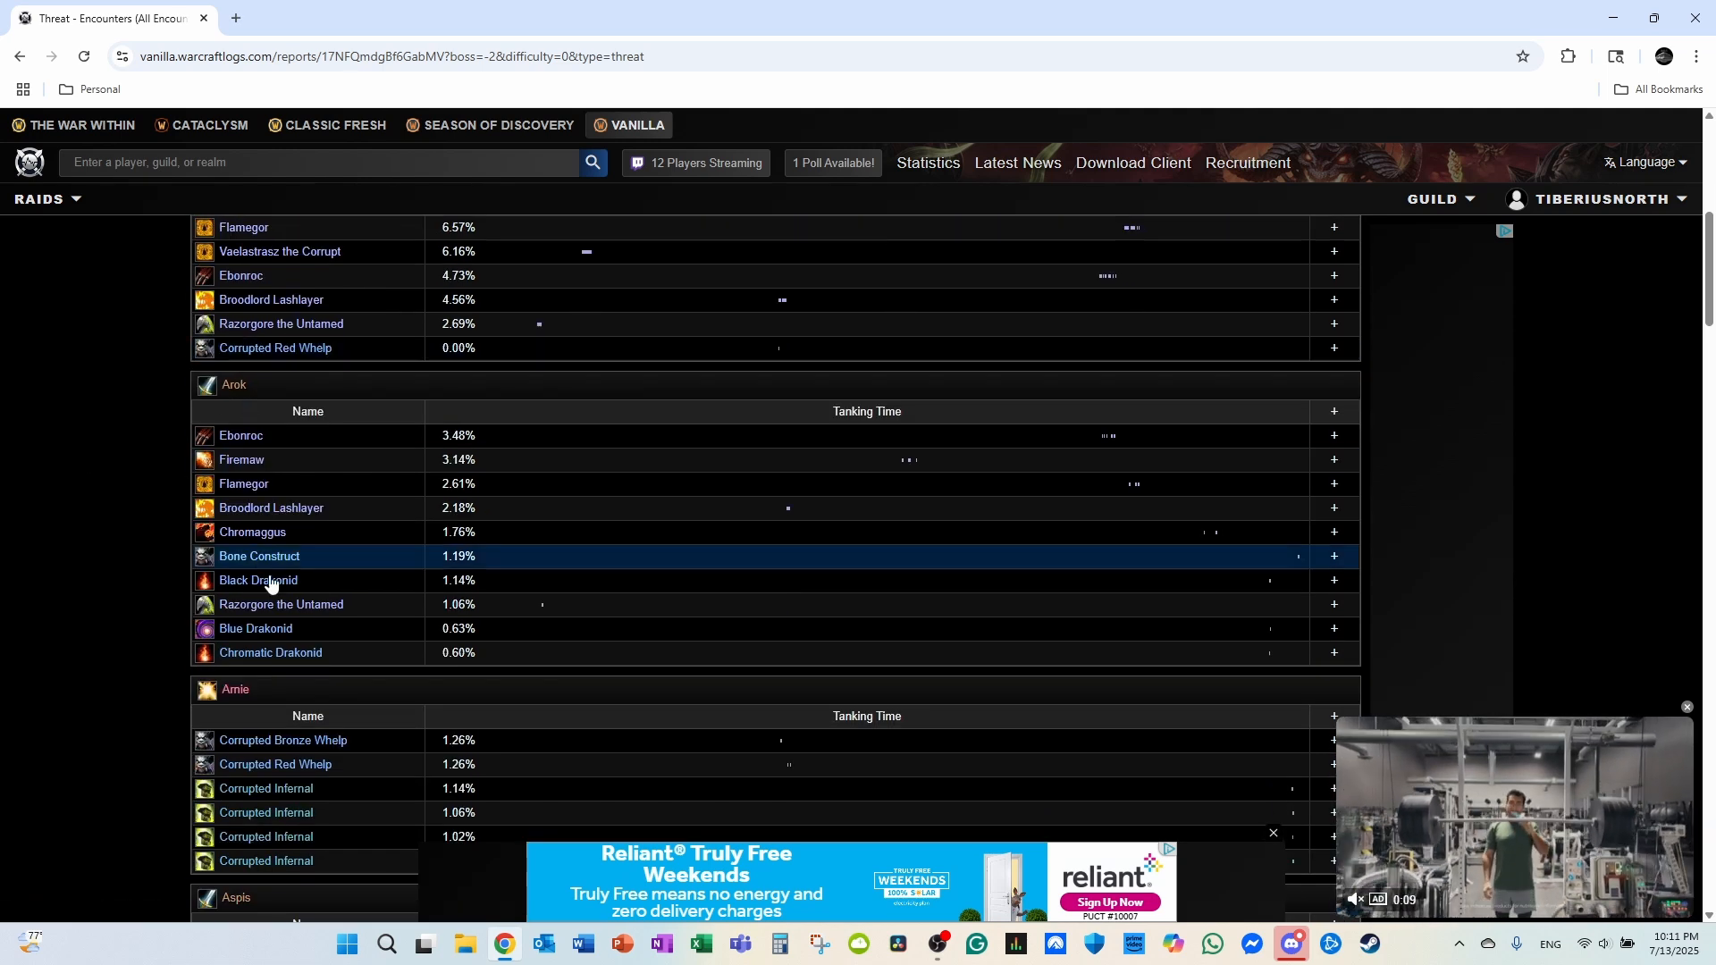
{"action": "scroll", "coordinate": [271, 585], "scroll_direction": "down", "scroll_amount": 3}
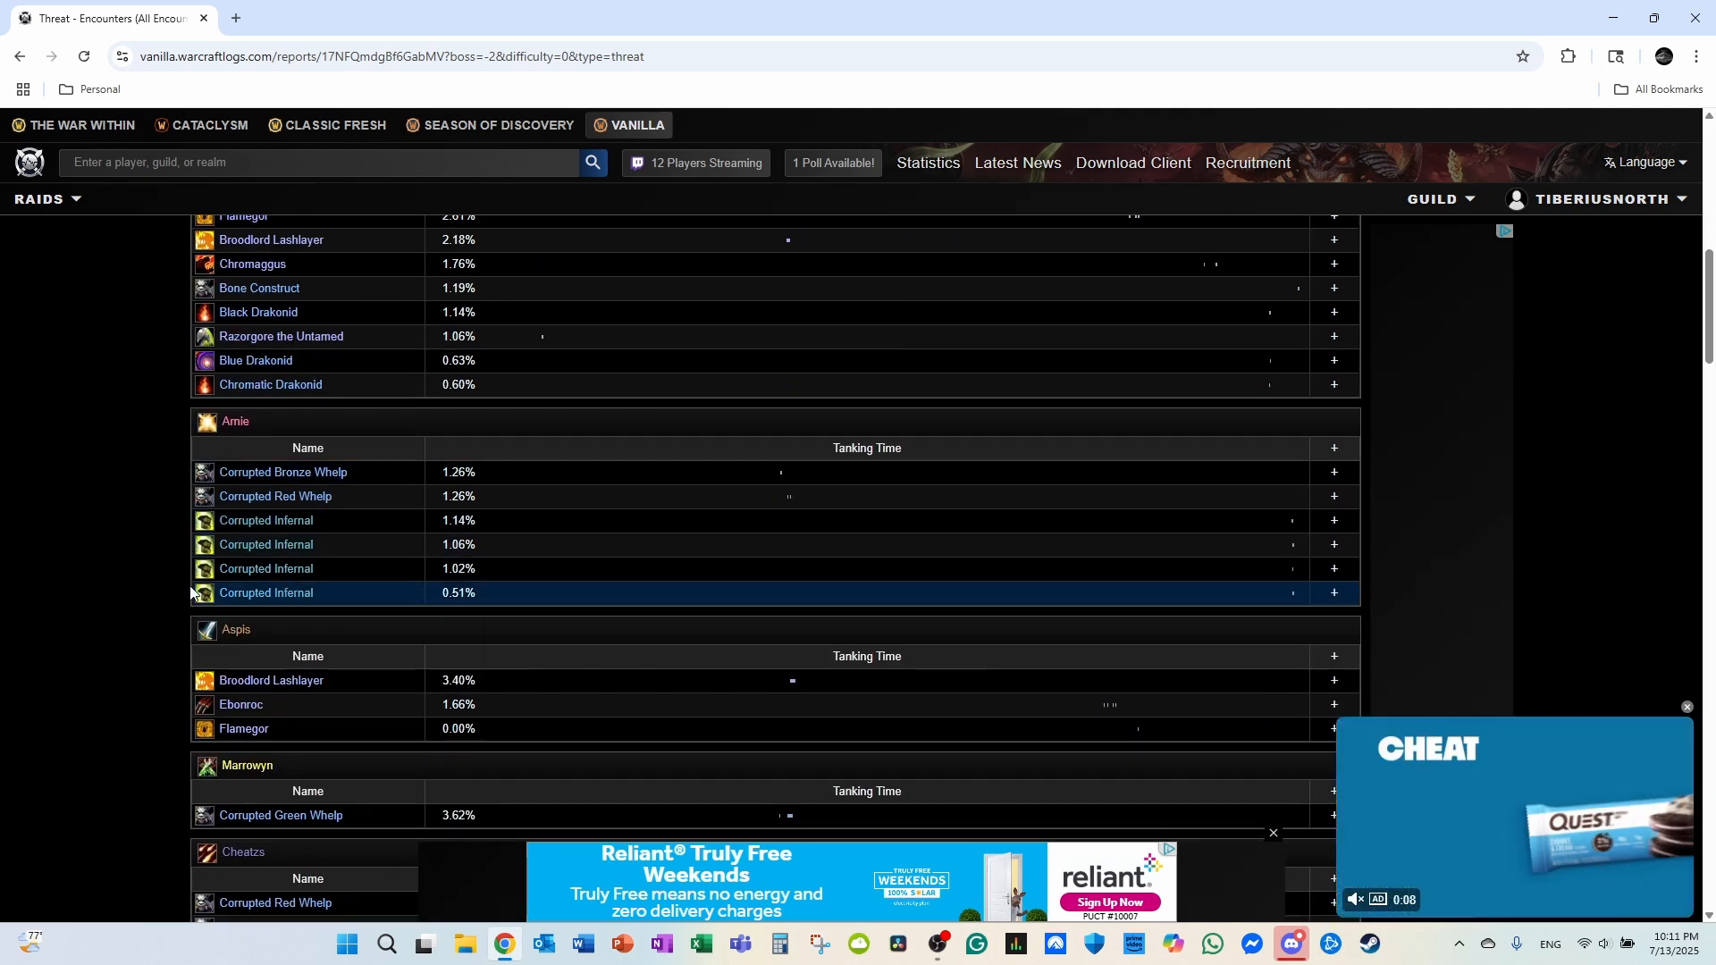
{"action": "scroll", "coordinate": [127, 581], "scroll_direction": "up", "scroll_amount": 7}
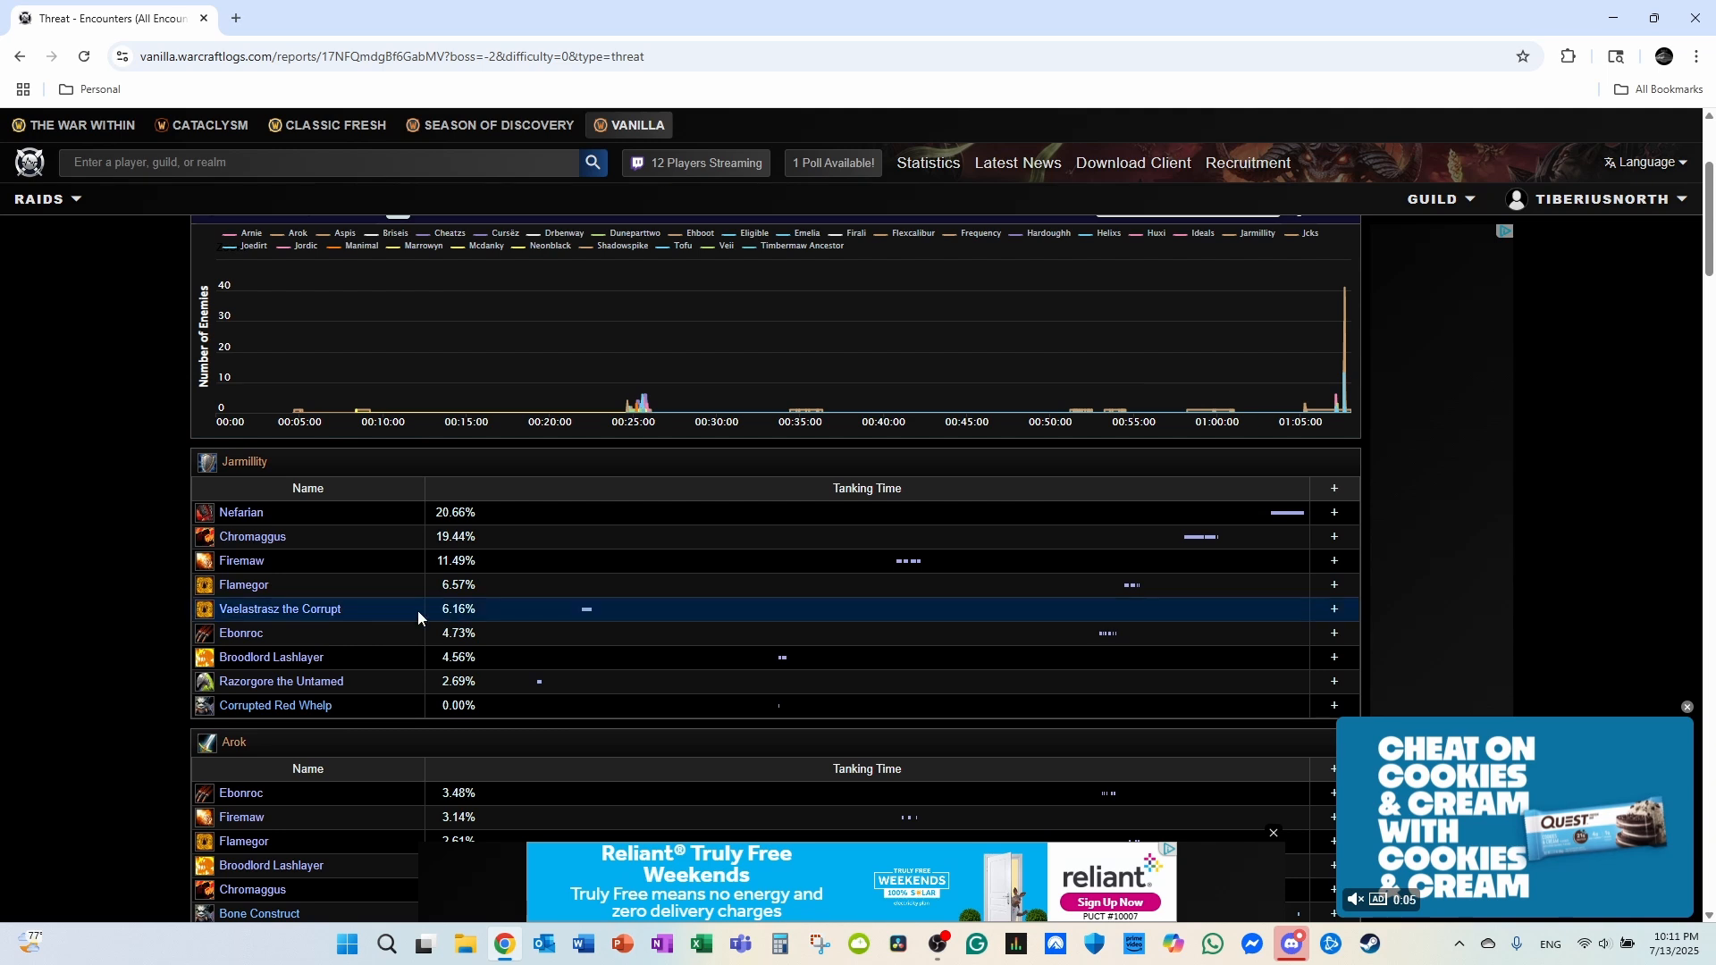
{"action": "scroll", "coordinate": [844, 496], "scroll_direction": "up", "scroll_amount": 2}
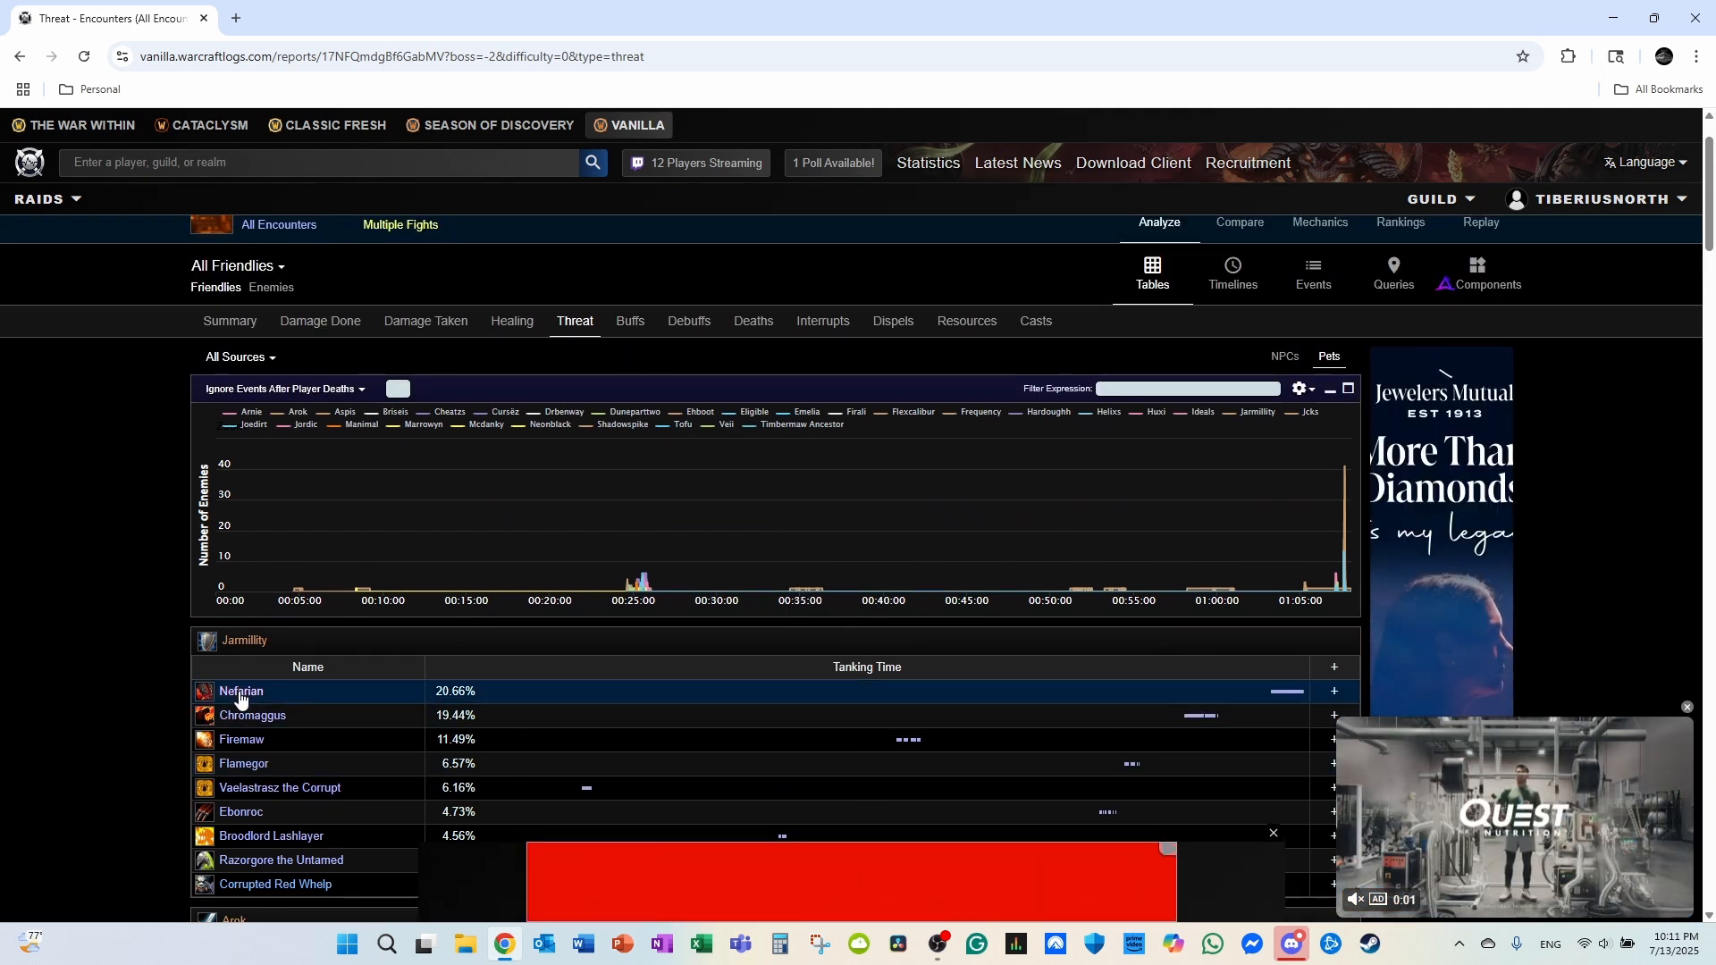
{"action": "scroll", "coordinate": [255, 684], "scroll_direction": "down", "scroll_amount": 1}
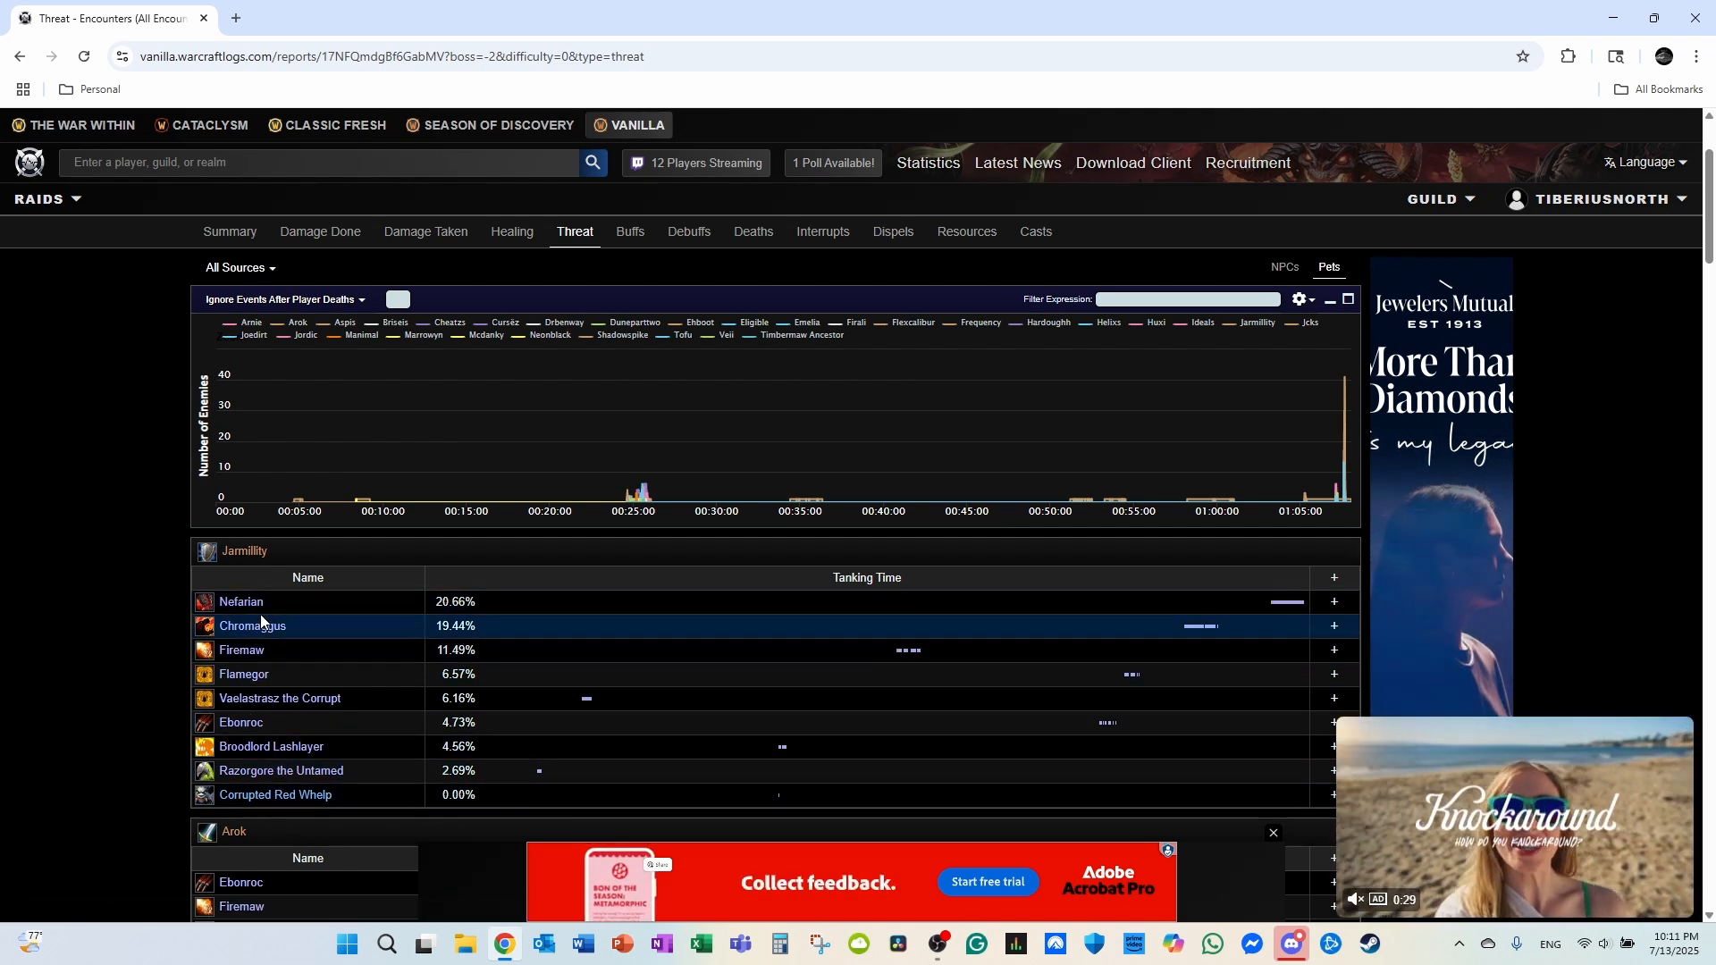
- Open the Buffs table and review the group cooldown, individual cooldown and damage buff sections
{"action": "scroll", "coordinate": [265, 706], "scroll_direction": "up", "scroll_amount": 2}
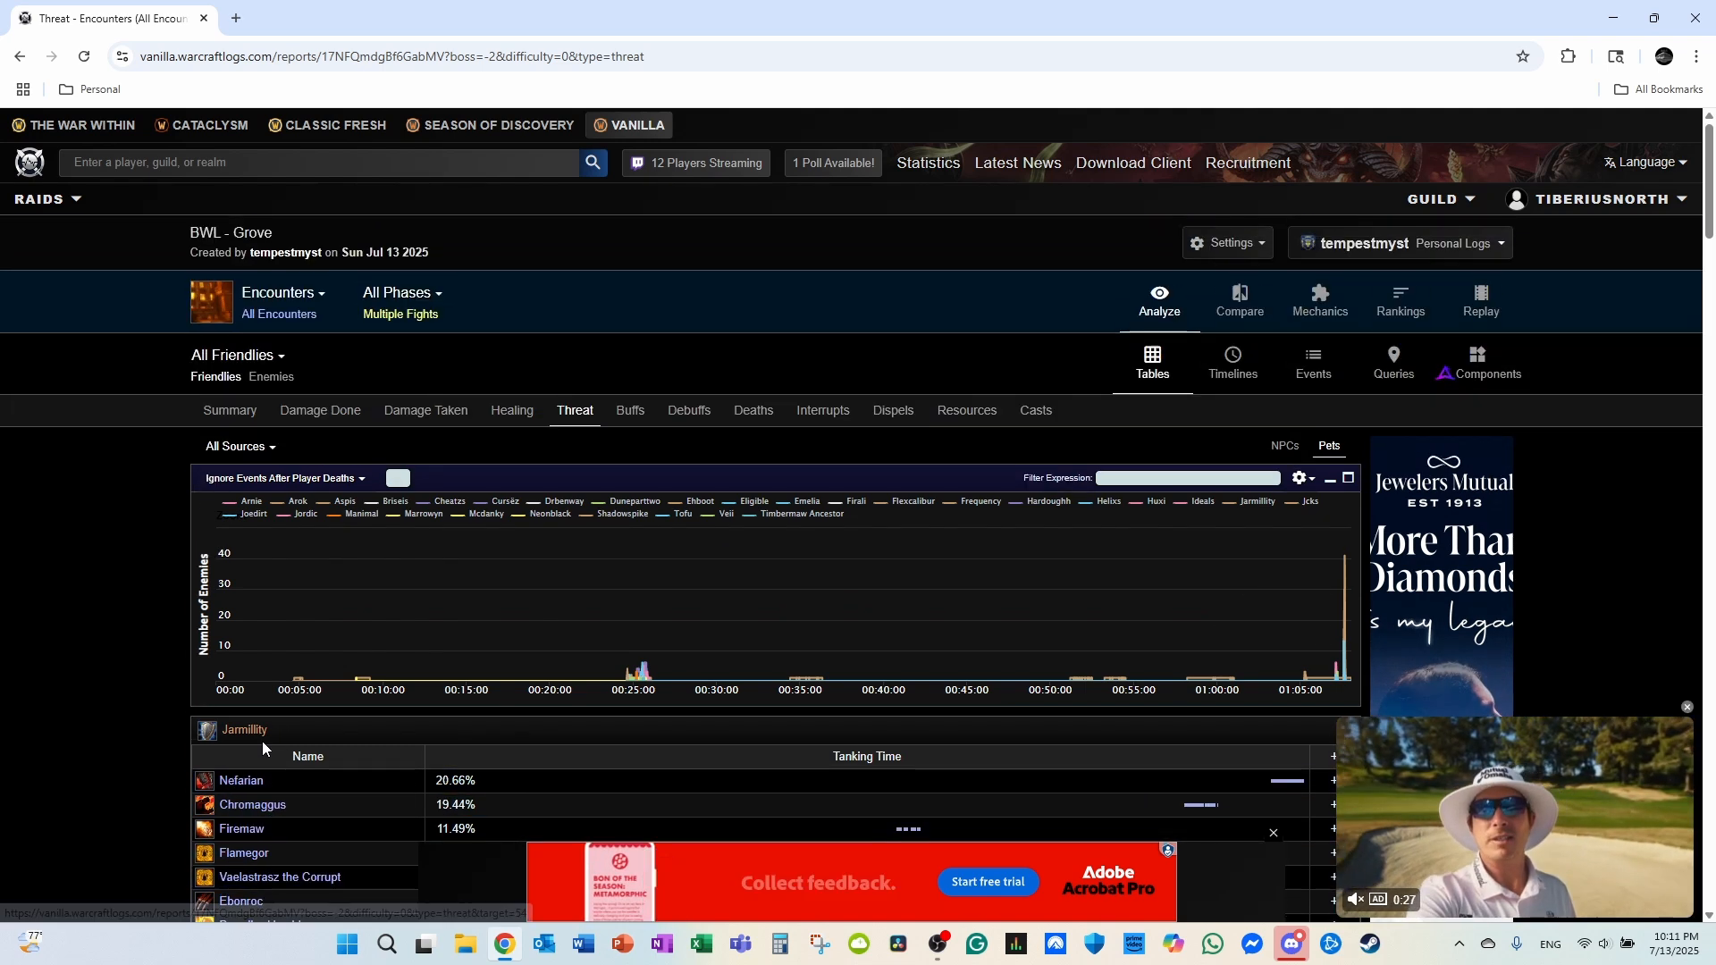
{"action": "left_click", "coordinate": [640, 421]}
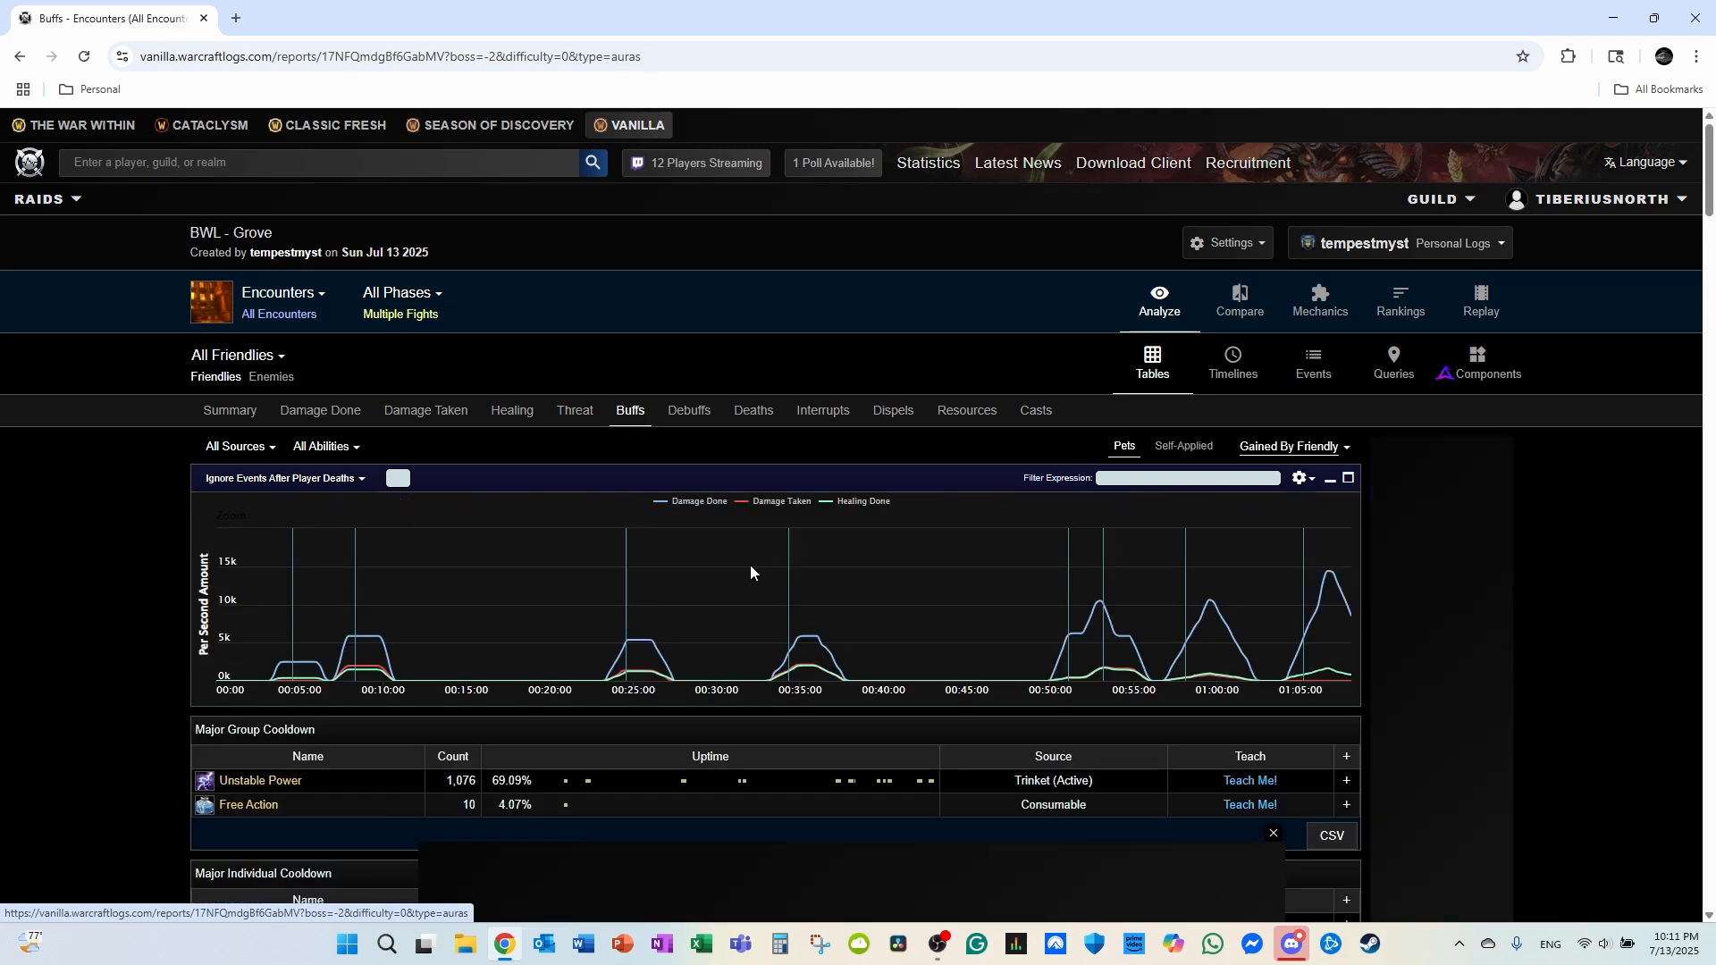
{"action": "scroll", "coordinate": [644, 549], "scroll_direction": "down", "scroll_amount": 2}
{"action": "scroll", "coordinate": [638, 554], "scroll_direction": "down", "scroll_amount": 2}
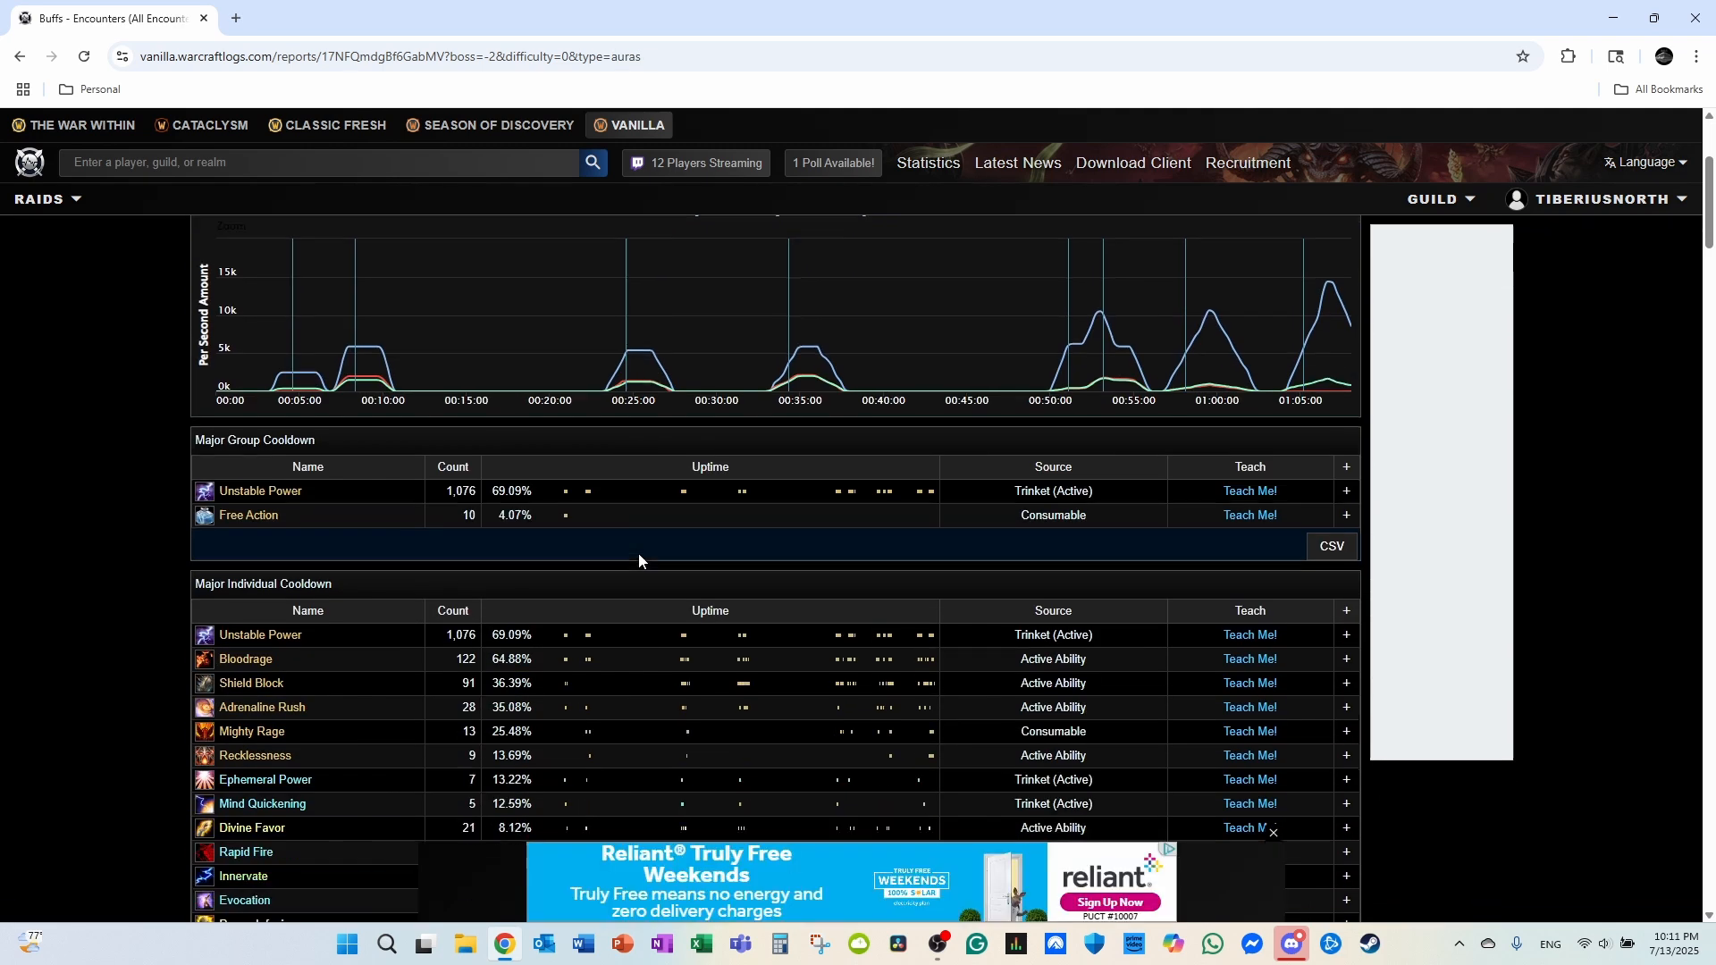
{"action": "scroll", "coordinate": [491, 545], "scroll_direction": "down", "scroll_amount": 3}
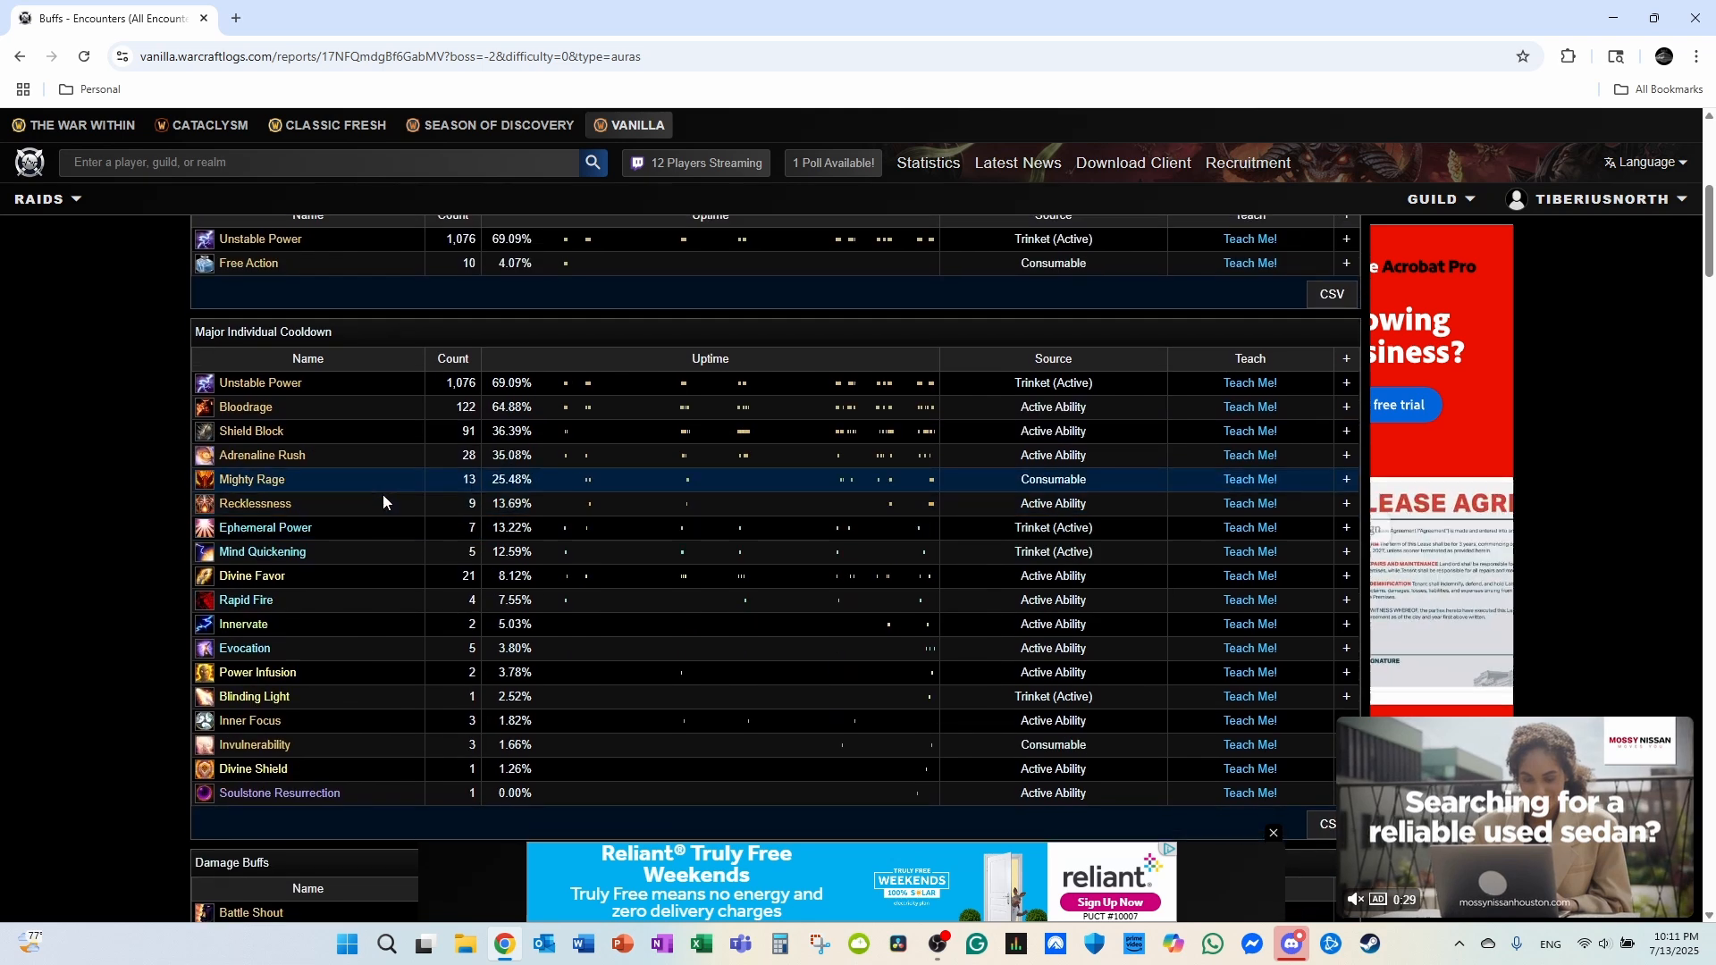
{"action": "scroll", "coordinate": [564, 642], "scroll_direction": "up", "scroll_amount": 1}
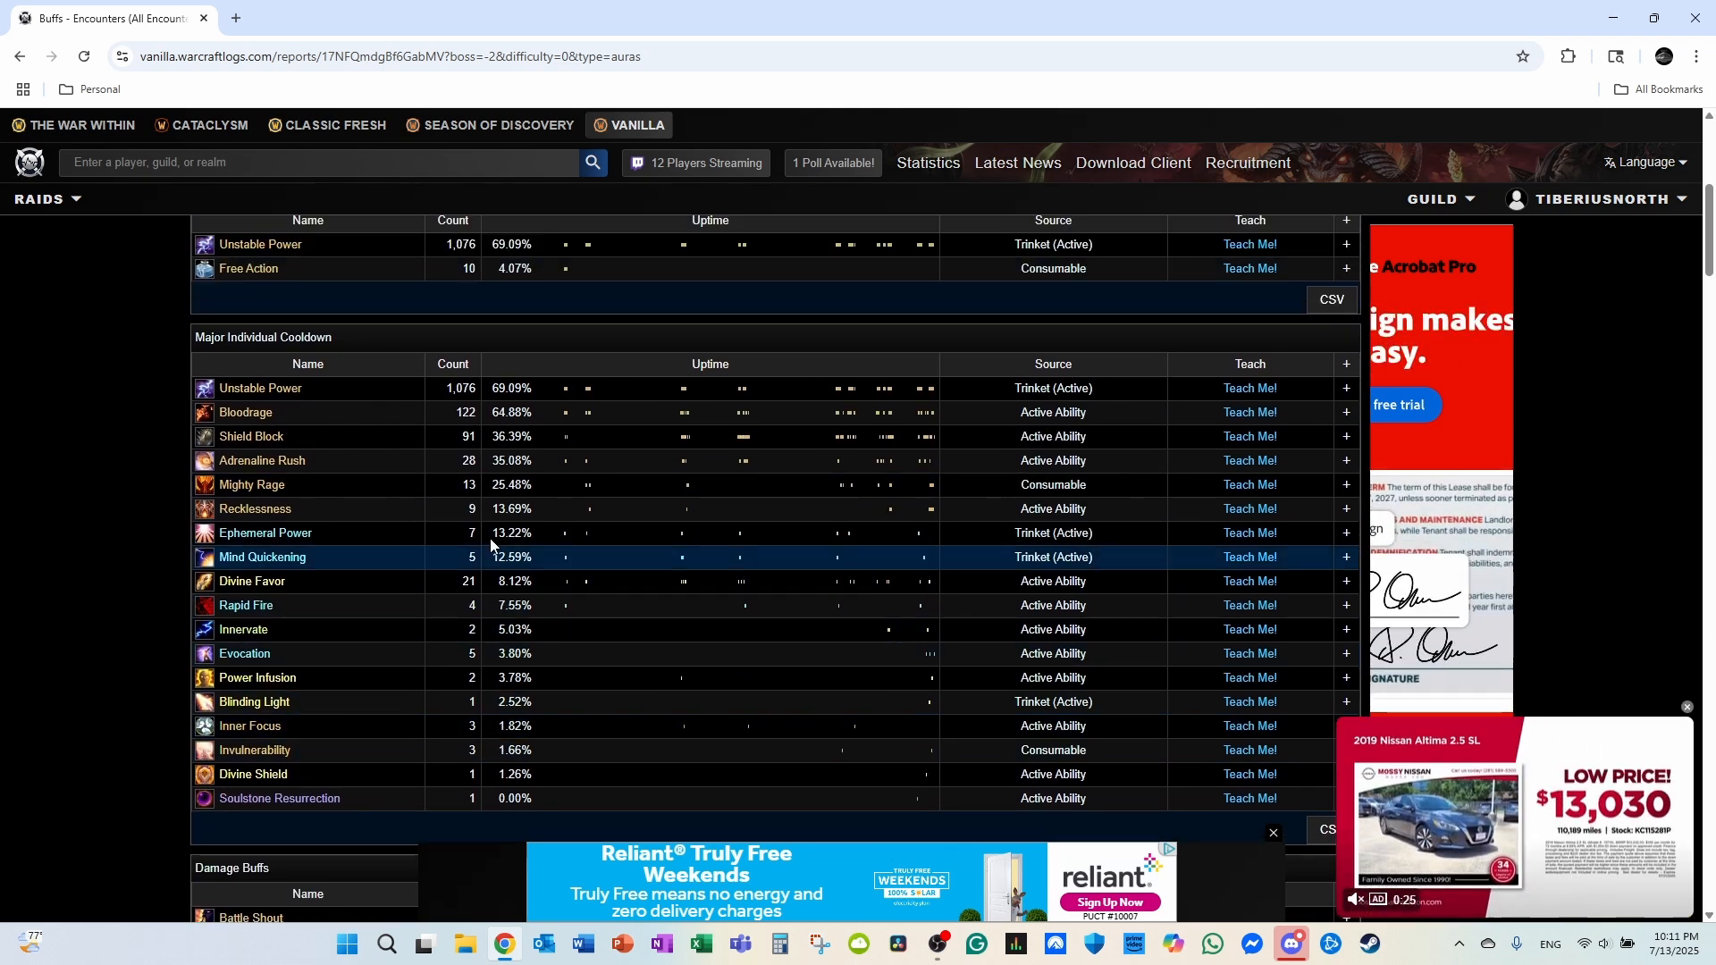
{"action": "scroll", "coordinate": [333, 344], "scroll_direction": "down", "scroll_amount": 2}
{"action": "scroll", "coordinate": [303, 420], "scroll_direction": "down", "scroll_amount": 2}
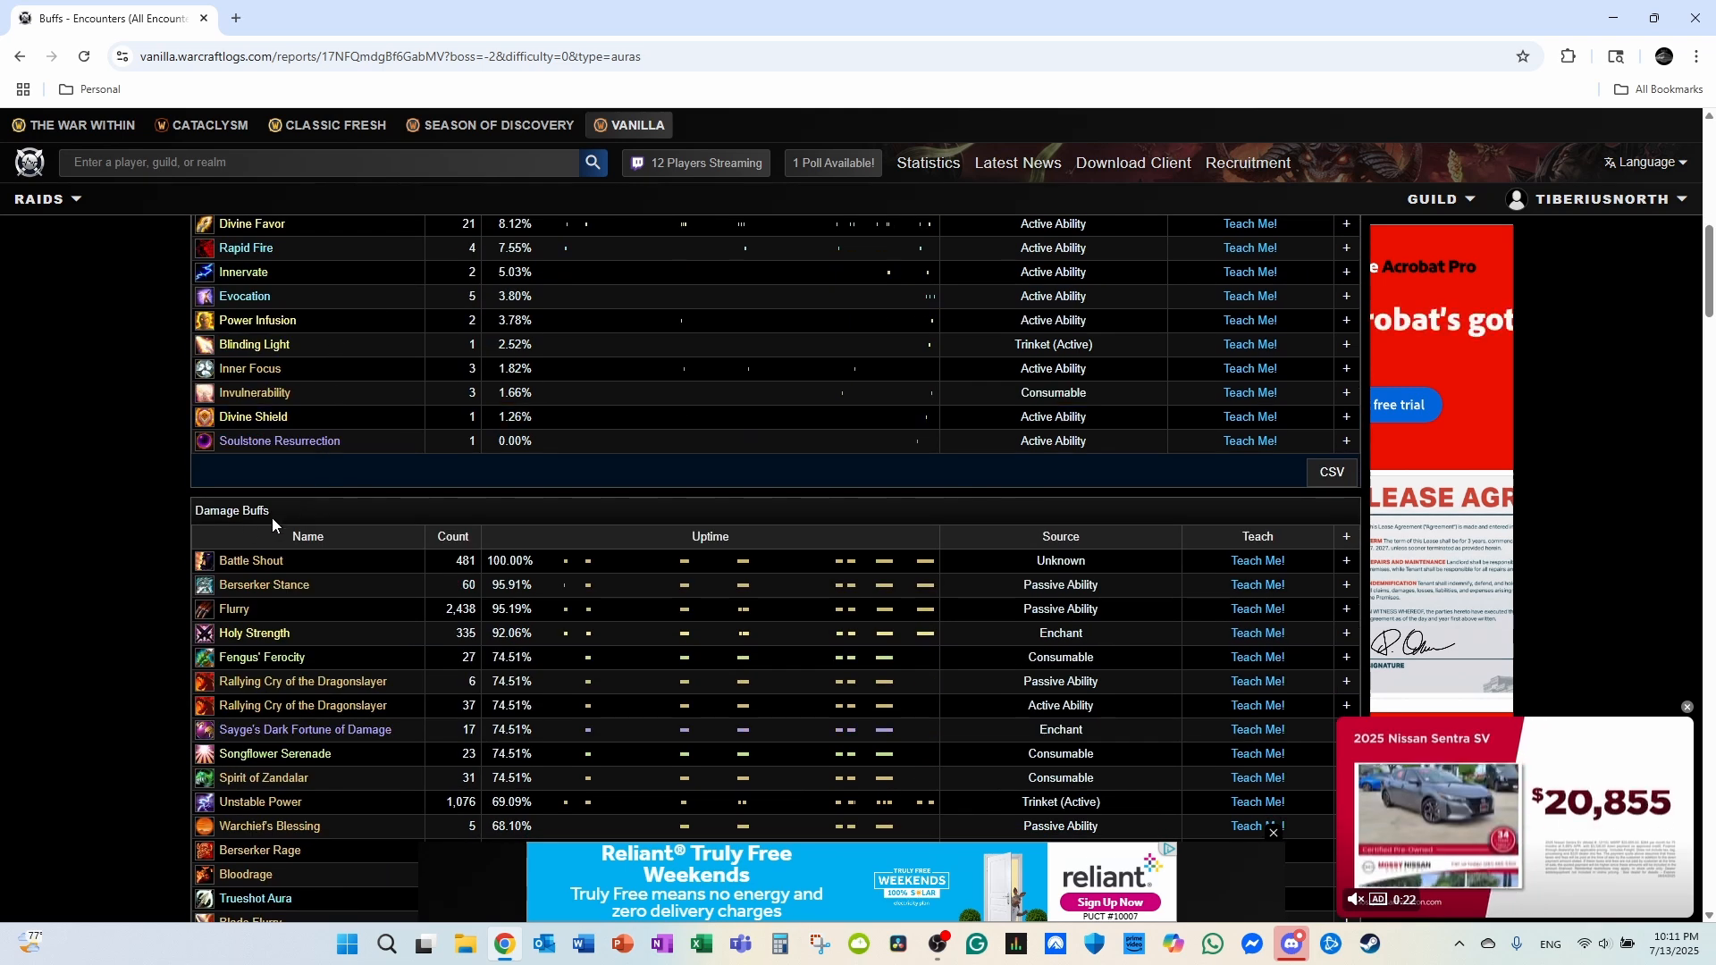
- Open the Debuffs table for all encounters and review the debuff counts and uptimes
{"action": "scroll", "coordinate": [277, 523], "scroll_direction": "up", "scroll_amount": 10}
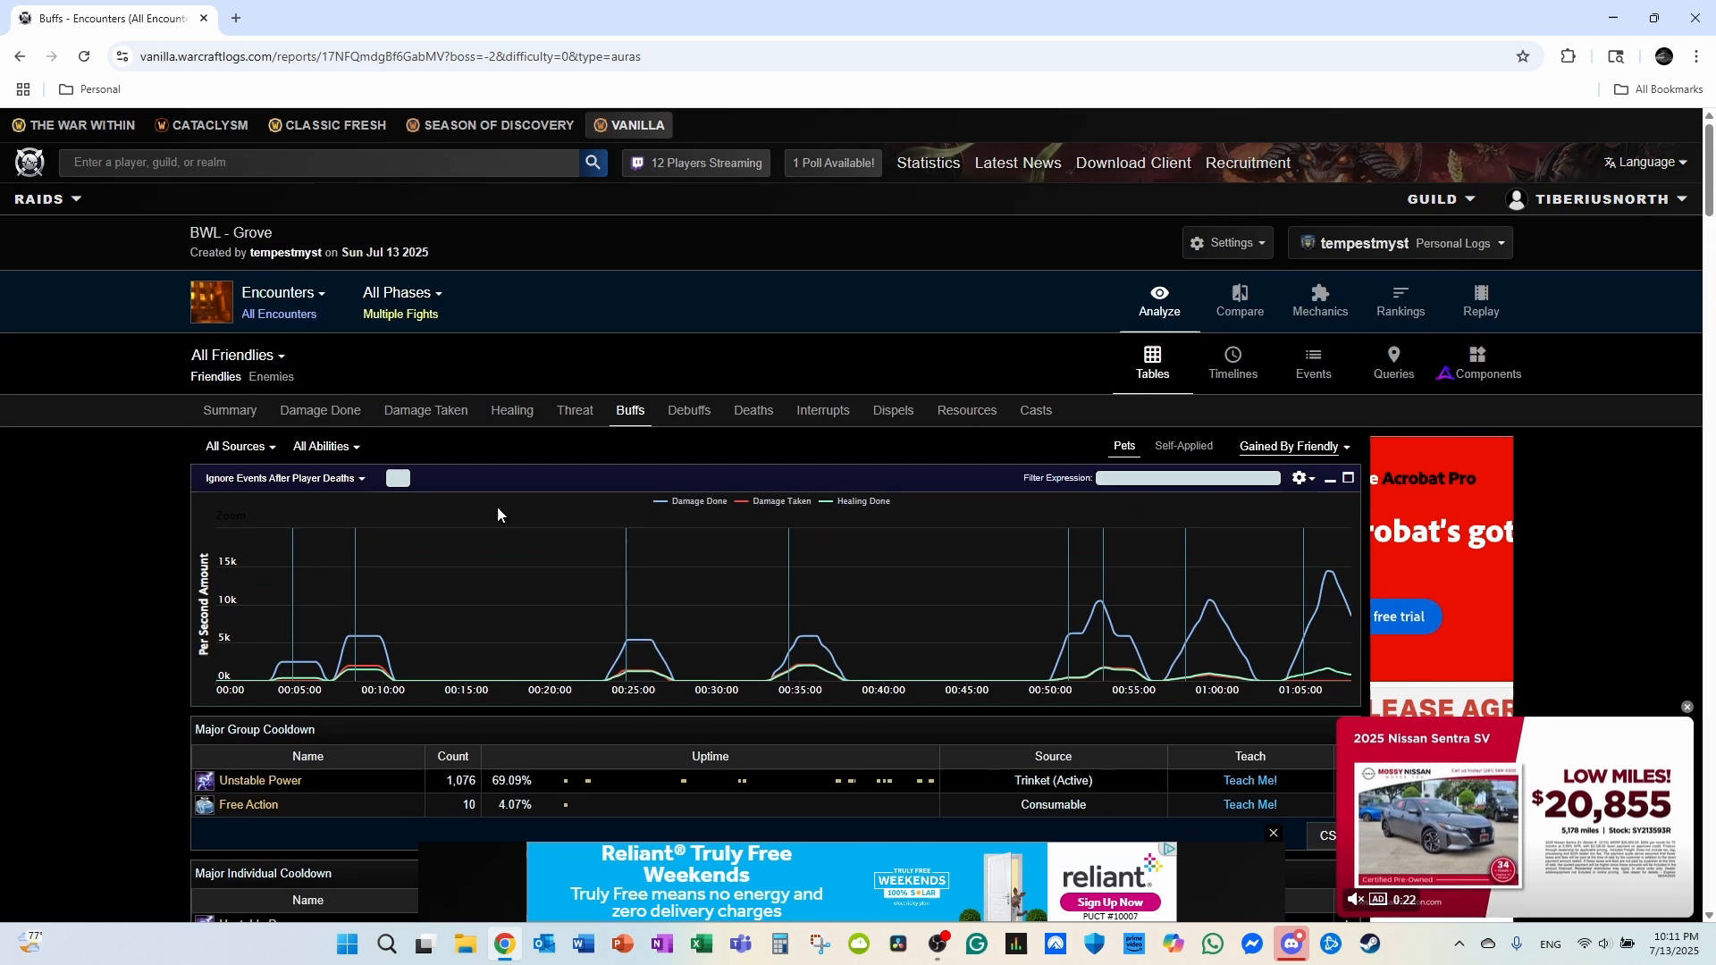
{"action": "left_click", "coordinate": [693, 413]}
{"action": "scroll", "coordinate": [681, 491], "scroll_direction": "down", "scroll_amount": 1}
{"action": "scroll", "coordinate": [657, 469], "scroll_direction": "down", "scroll_amount": 1}
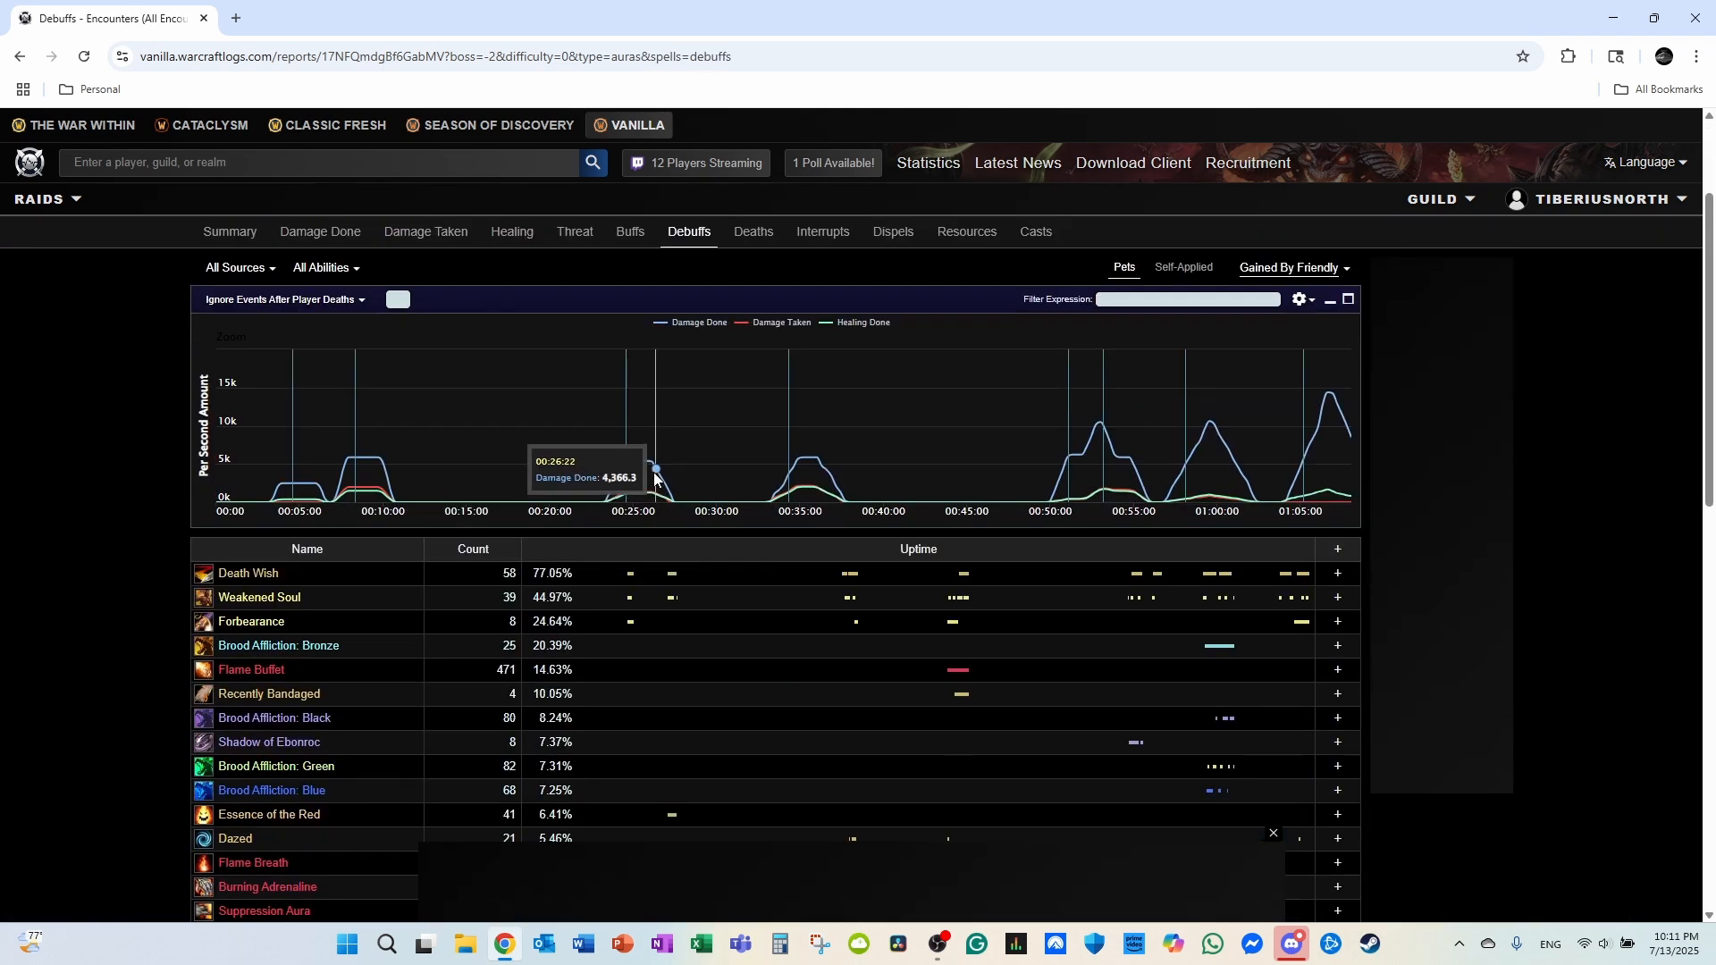
{"action": "scroll", "coordinate": [649, 458], "scroll_direction": "down", "scroll_amount": 1}
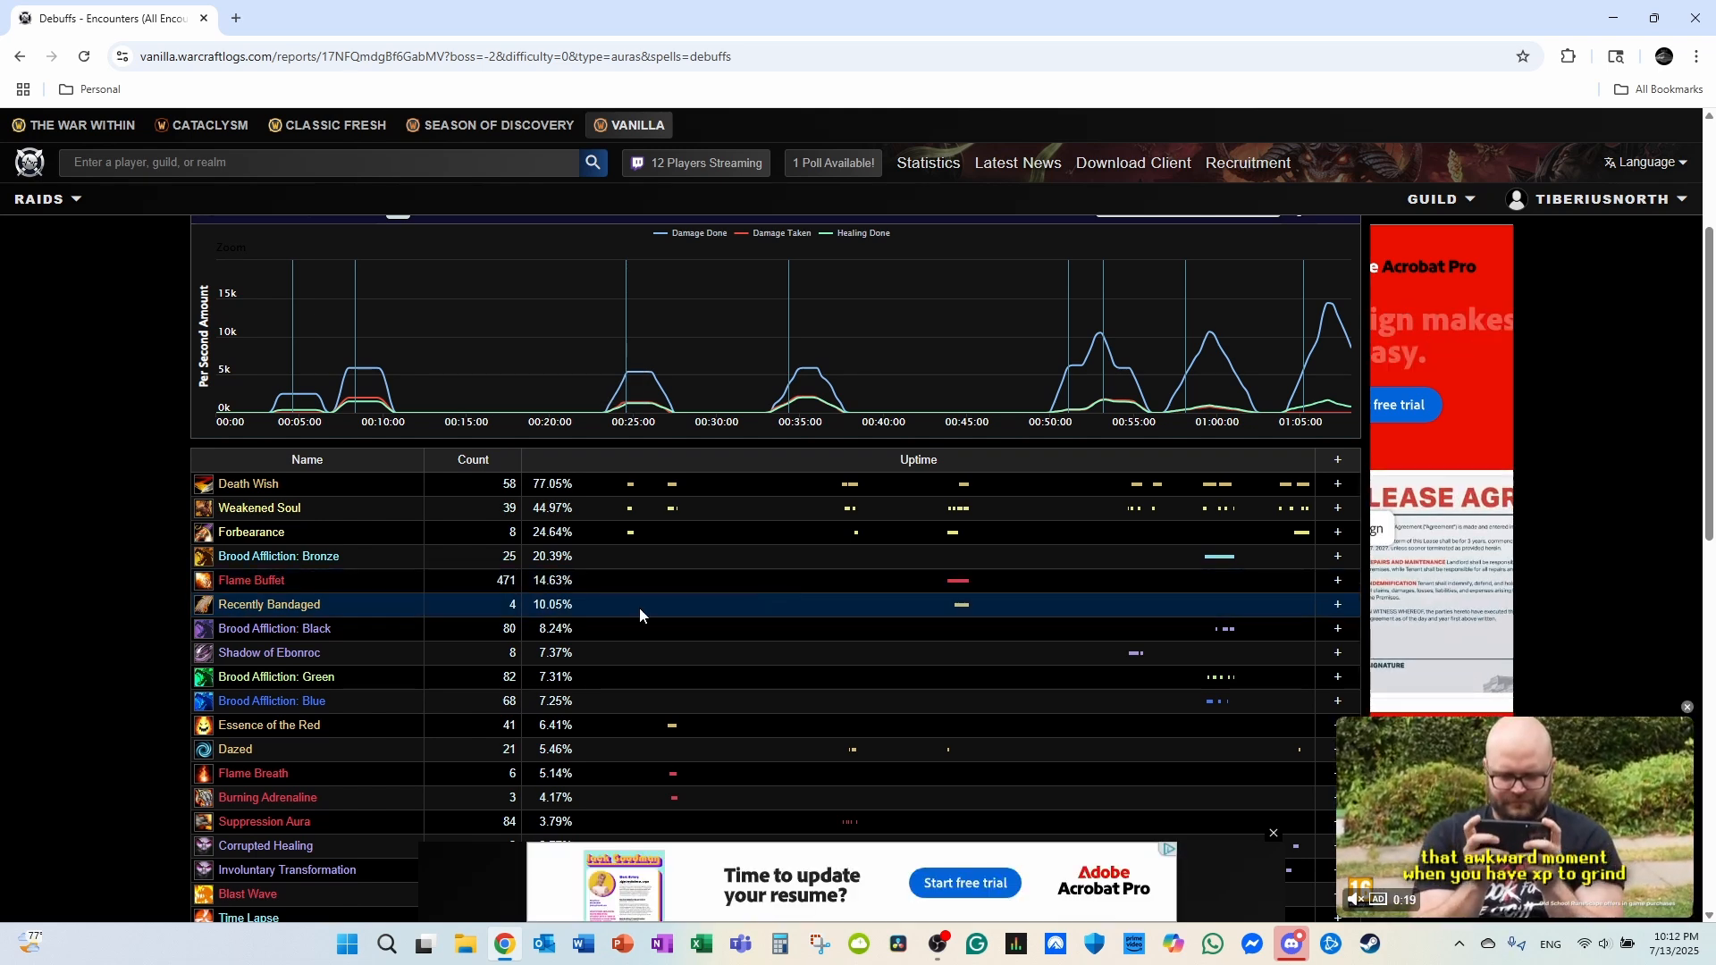
- Open the Deaths table for all encounters
{"action": "scroll", "coordinate": [829, 602], "scroll_direction": "up", "scroll_amount": 3}
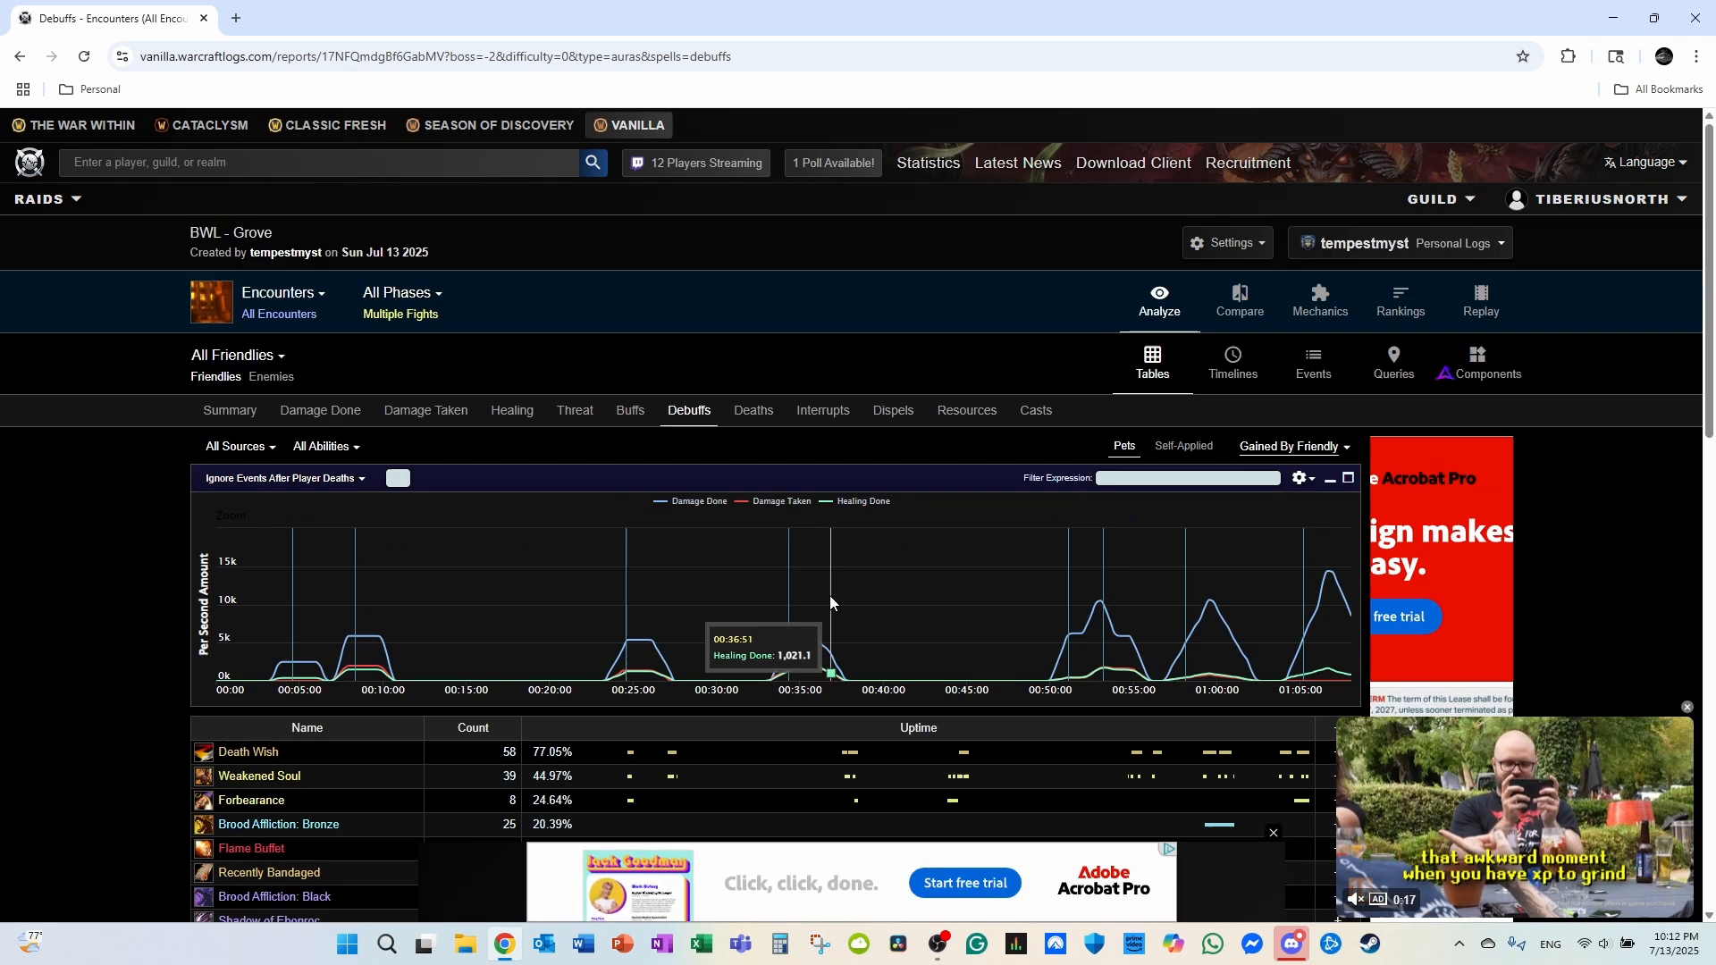
{"action": "left_click", "coordinate": [753, 410]}
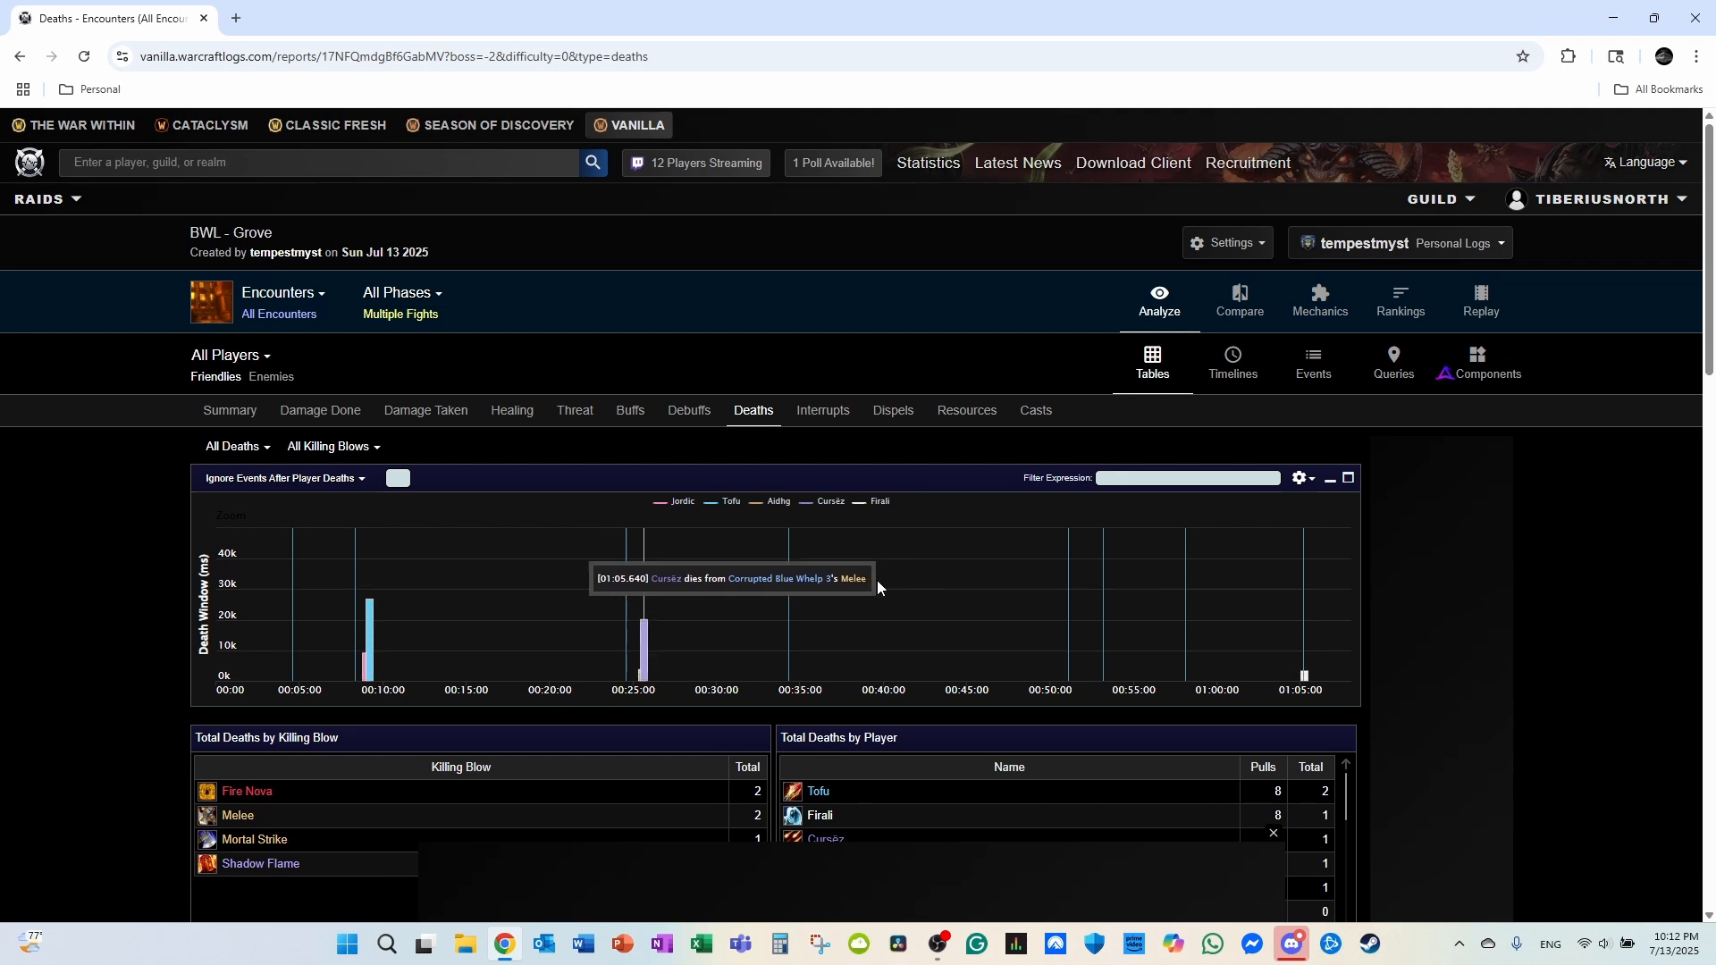
- Examine the deaths by killing blow and by player, and compare the players' percentages across Wipe 1 to Wipe 8
{"action": "scroll", "coordinate": [874, 583], "scroll_direction": "down", "scroll_amount": 3}
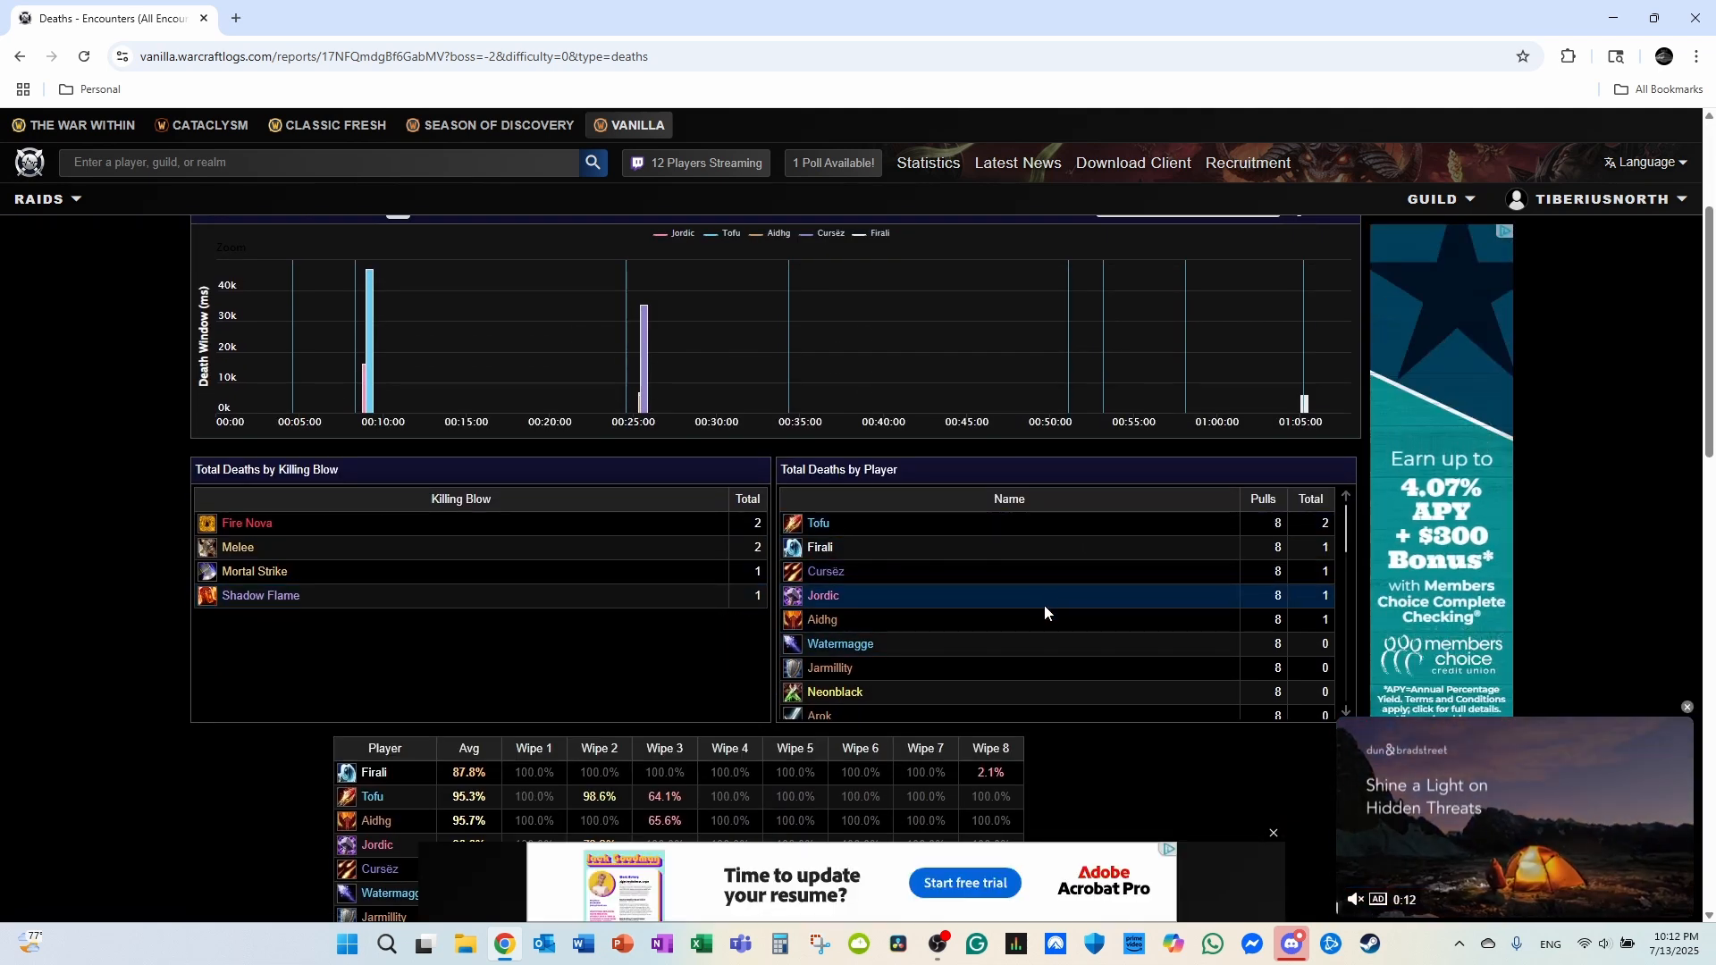
{"action": "scroll", "coordinate": [983, 688], "scroll_direction": "down", "scroll_amount": 5}
{"action": "scroll", "coordinate": [237, 763], "scroll_direction": "down", "scroll_amount": 6}
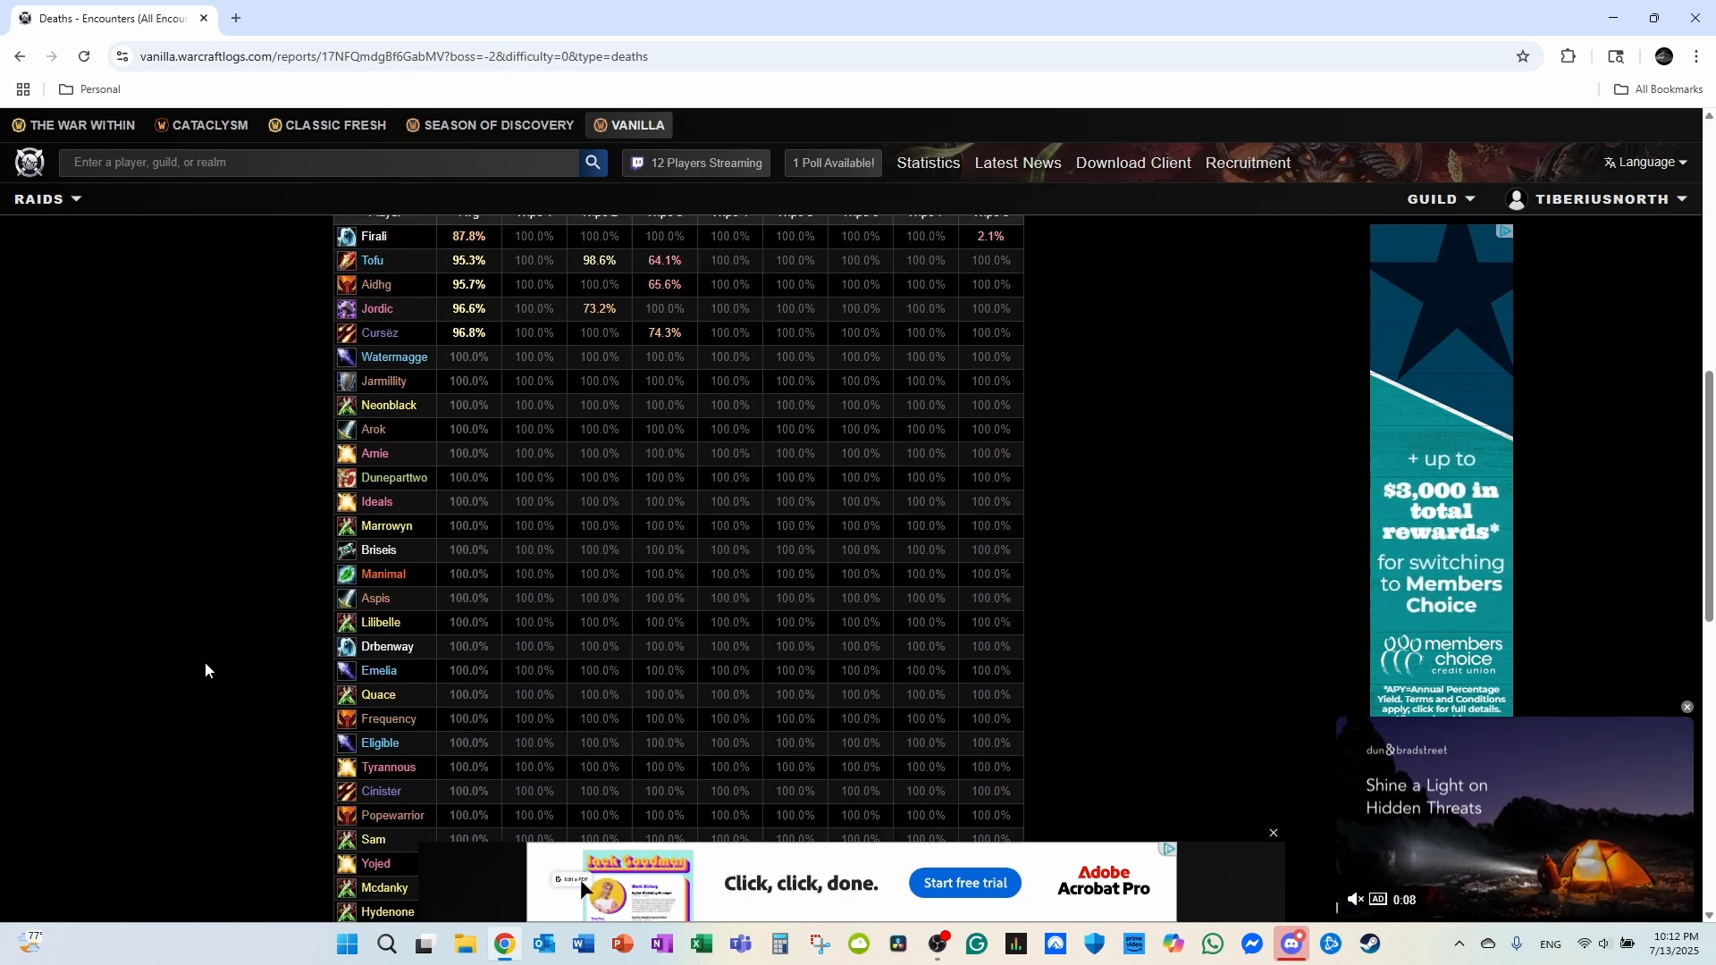
{"action": "scroll", "coordinate": [211, 663], "scroll_direction": "up", "scroll_amount": 1}
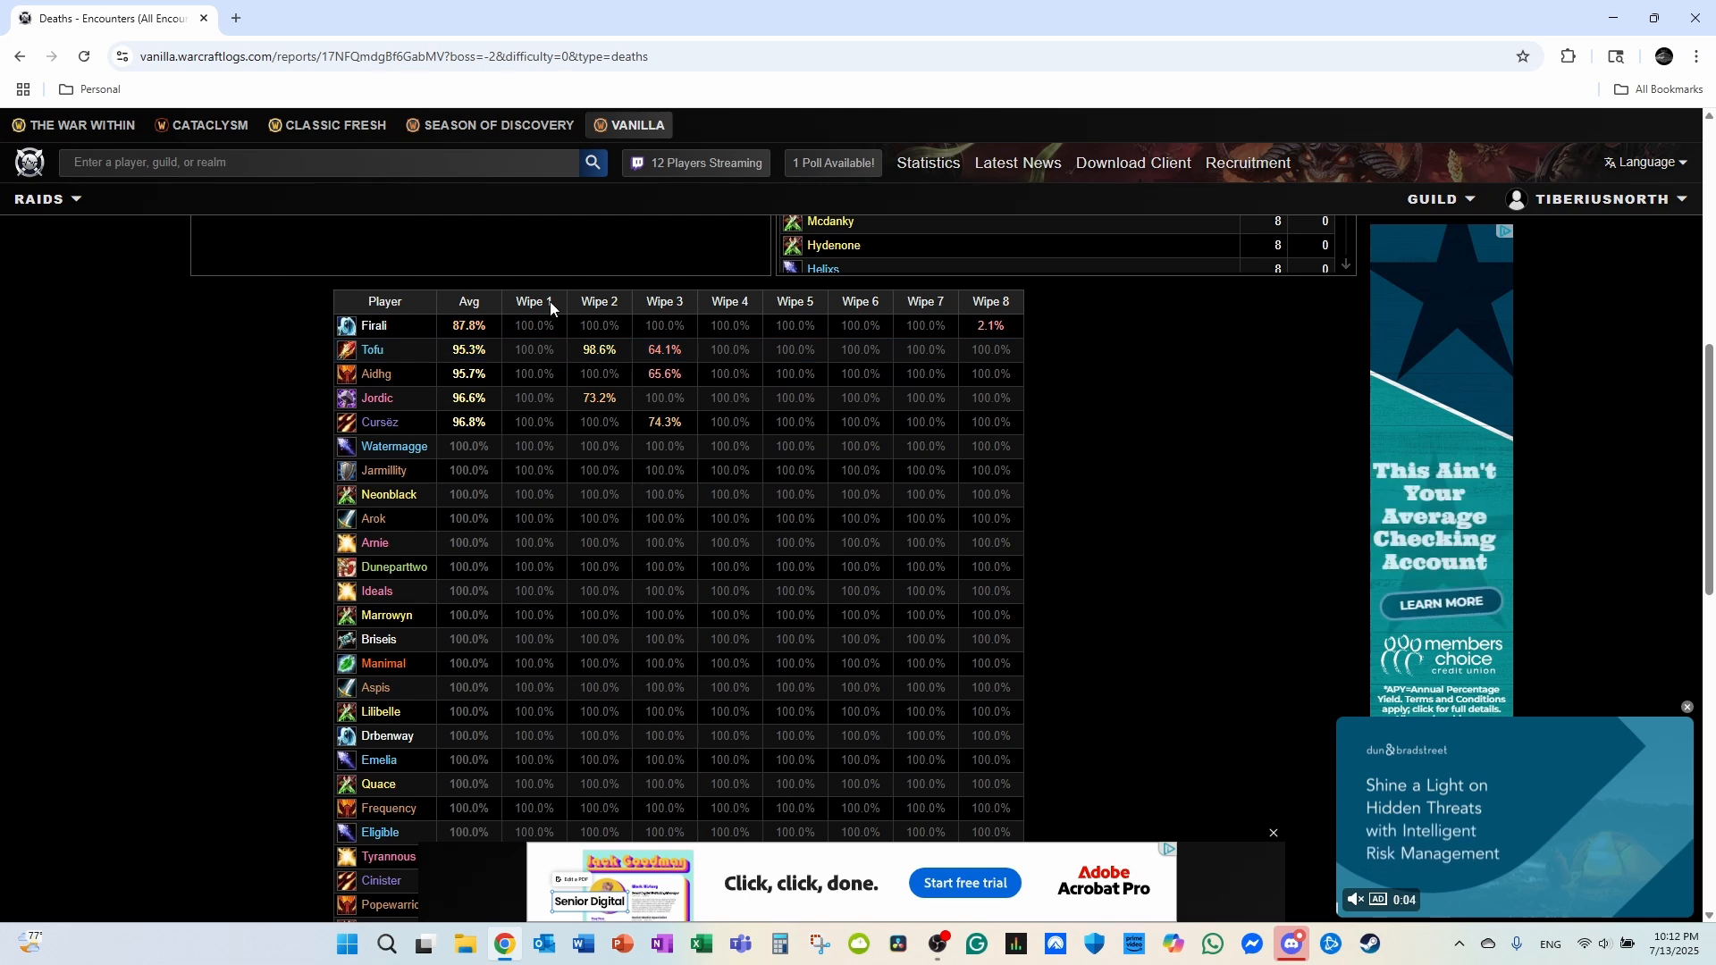
{"action": "scroll", "coordinate": [548, 748], "scroll_direction": "down", "scroll_amount": 1}
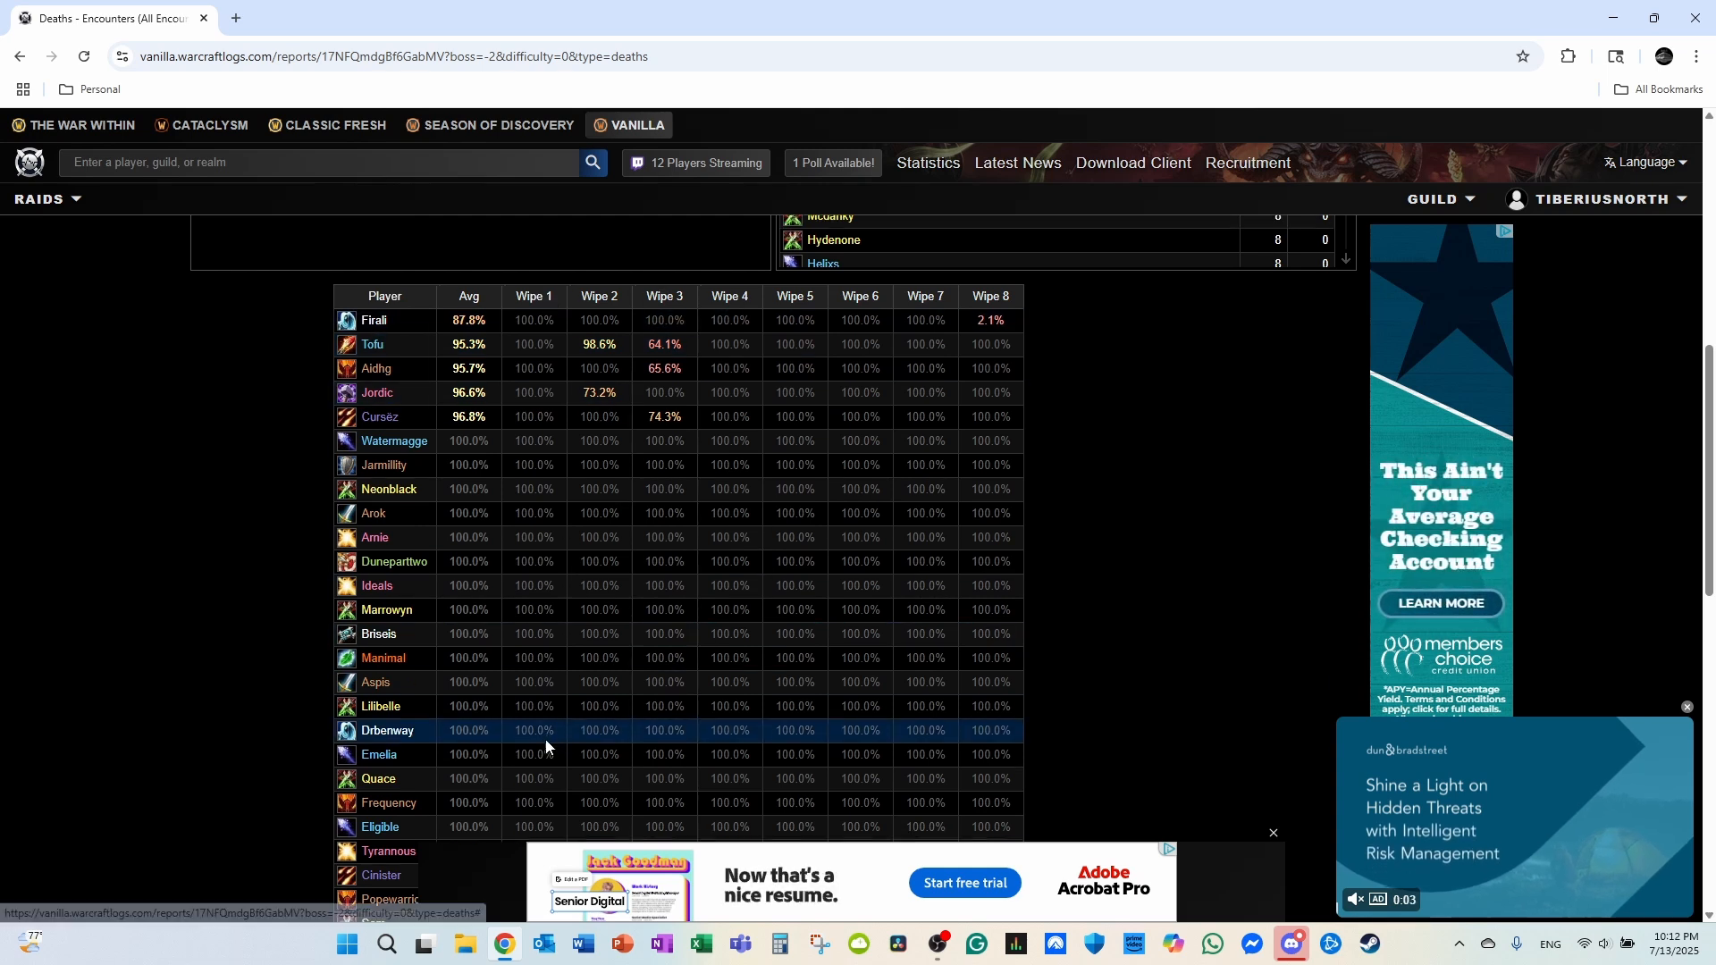
{"action": "scroll", "coordinate": [546, 741], "scroll_direction": "down", "scroll_amount": 4}
{"action": "scroll", "coordinate": [545, 686], "scroll_direction": "up", "scroll_amount": 3}
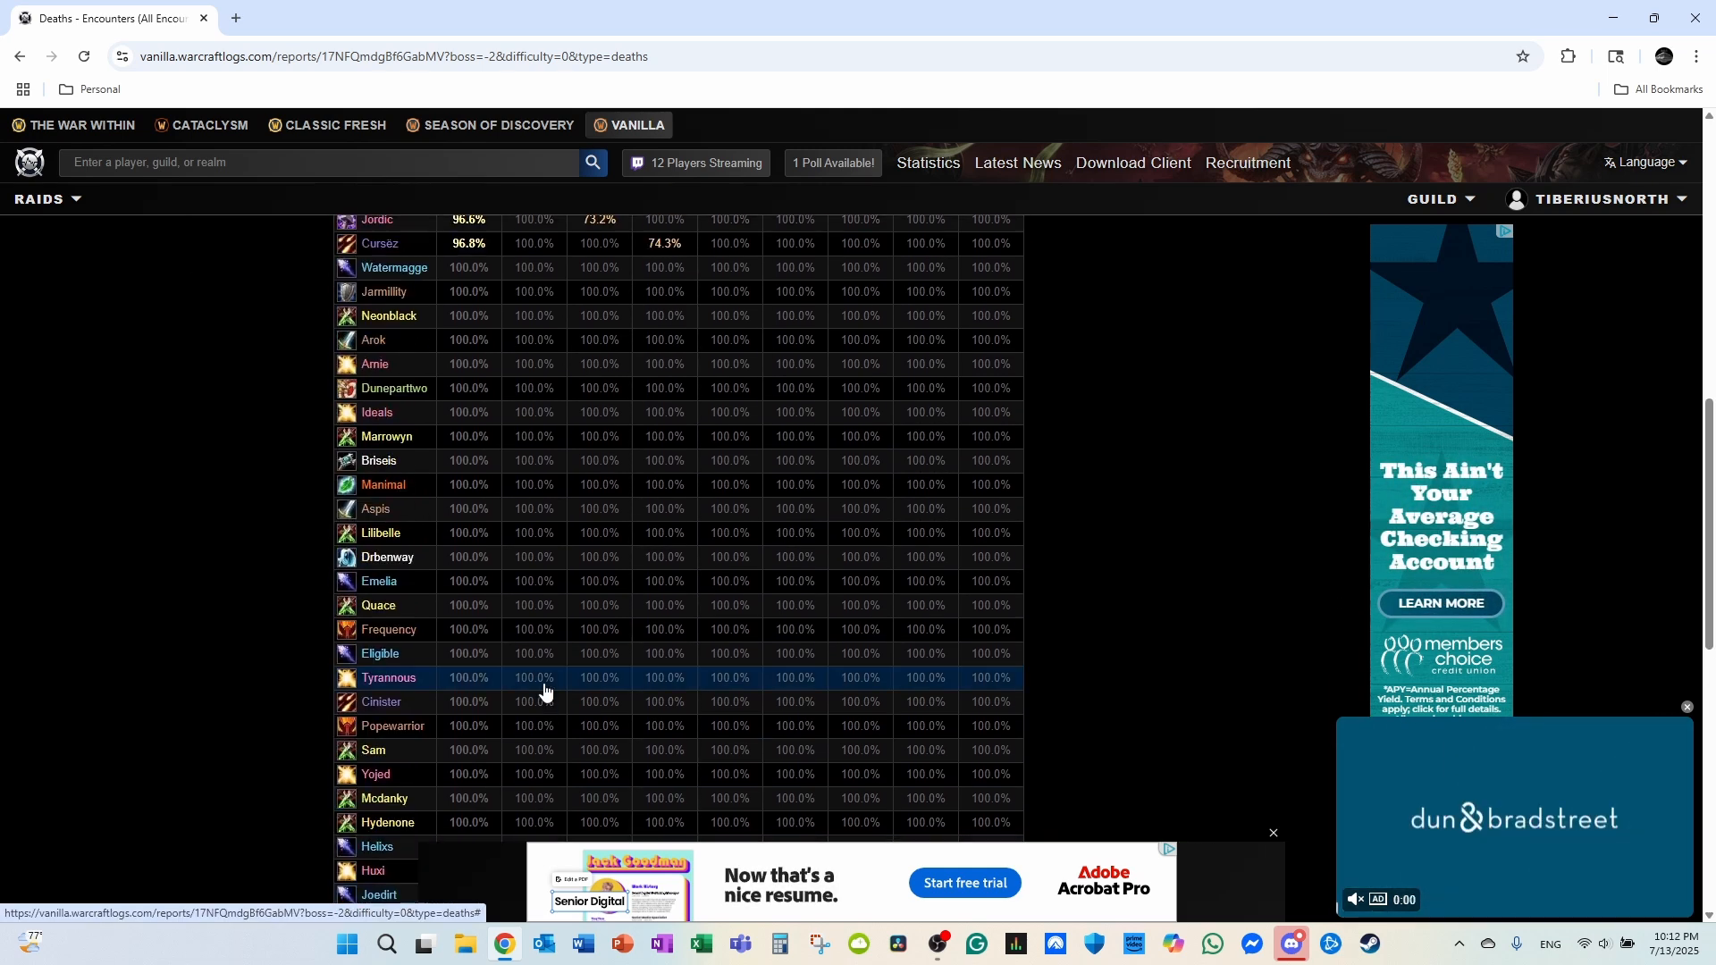
{"action": "scroll", "coordinate": [546, 682], "scroll_direction": "down", "scroll_amount": 1}
{"action": "scroll", "coordinate": [598, 605], "scroll_direction": "down", "scroll_amount": 2}
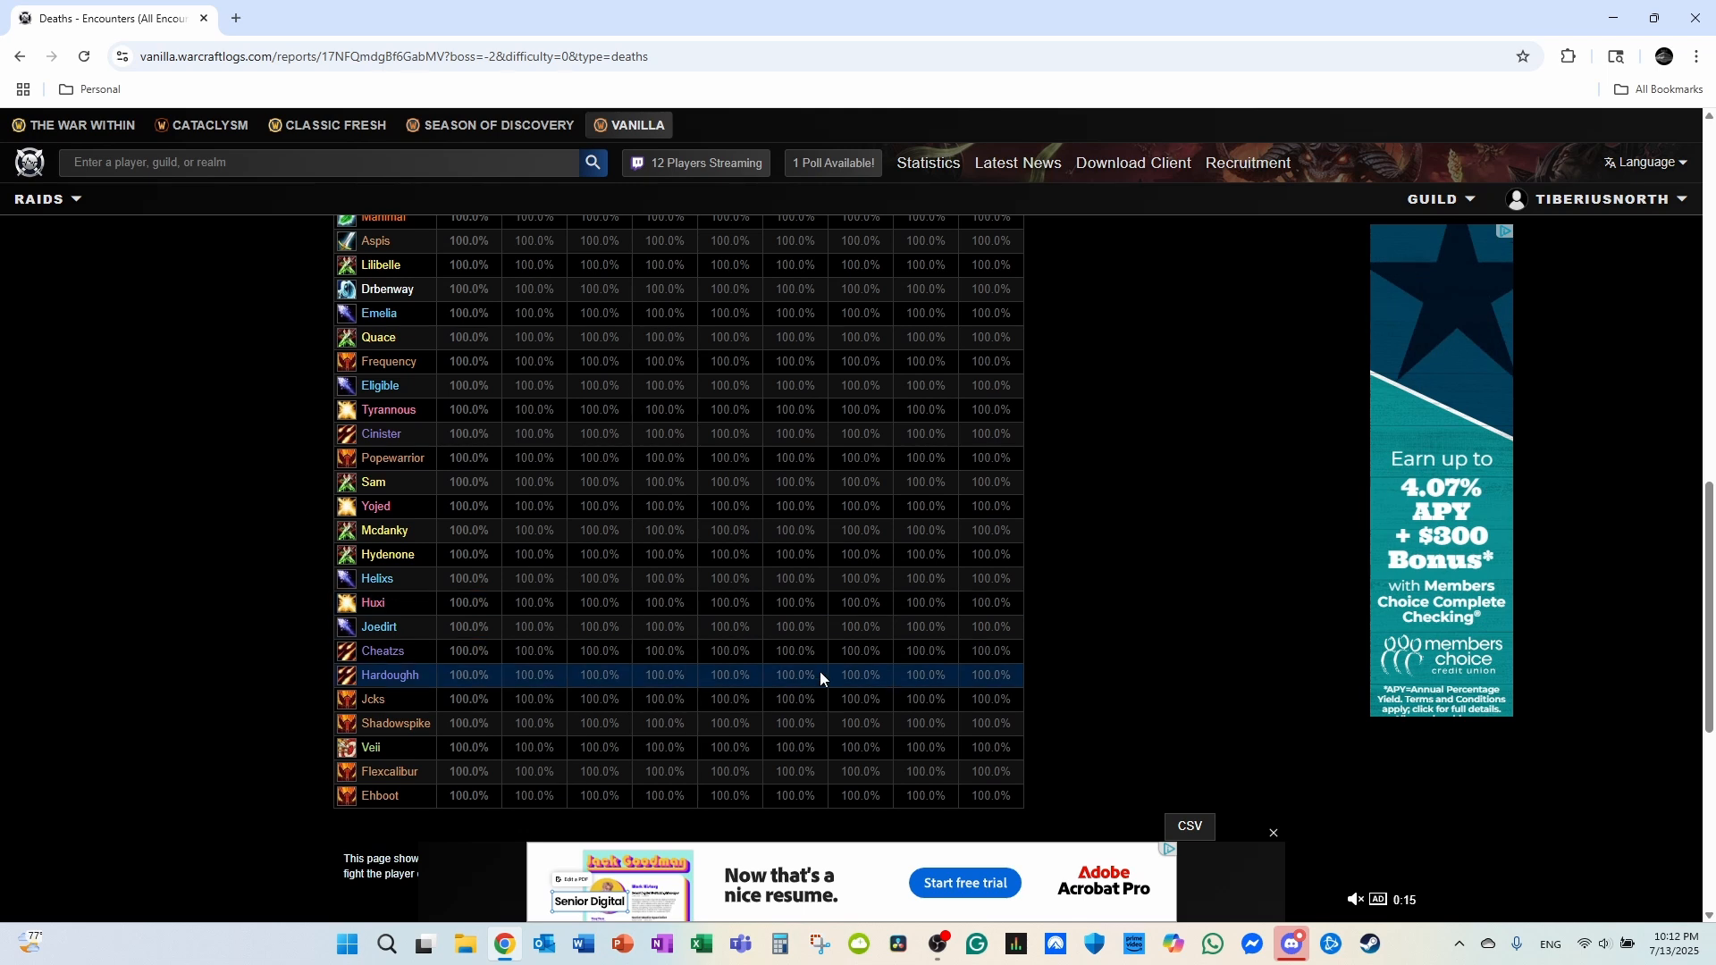
{"action": "scroll", "coordinate": [819, 680], "scroll_direction": "up", "scroll_amount": 7}
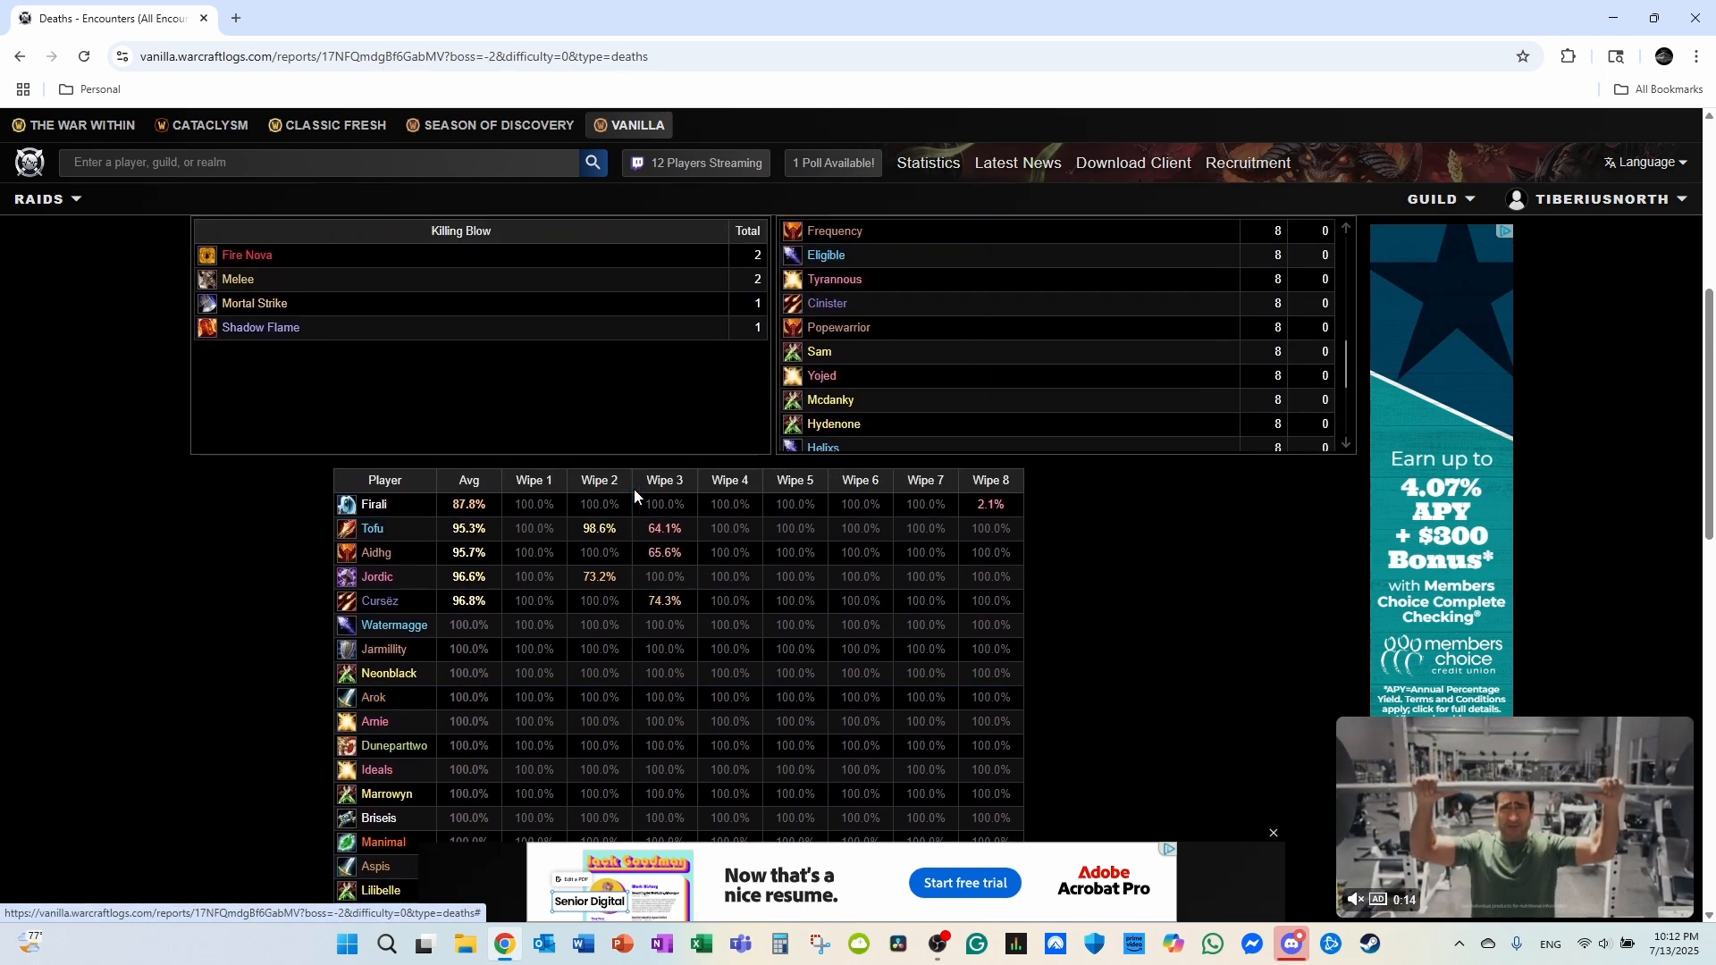
{"action": "scroll", "coordinate": [907, 652], "scroll_direction": "up", "scroll_amount": 1}
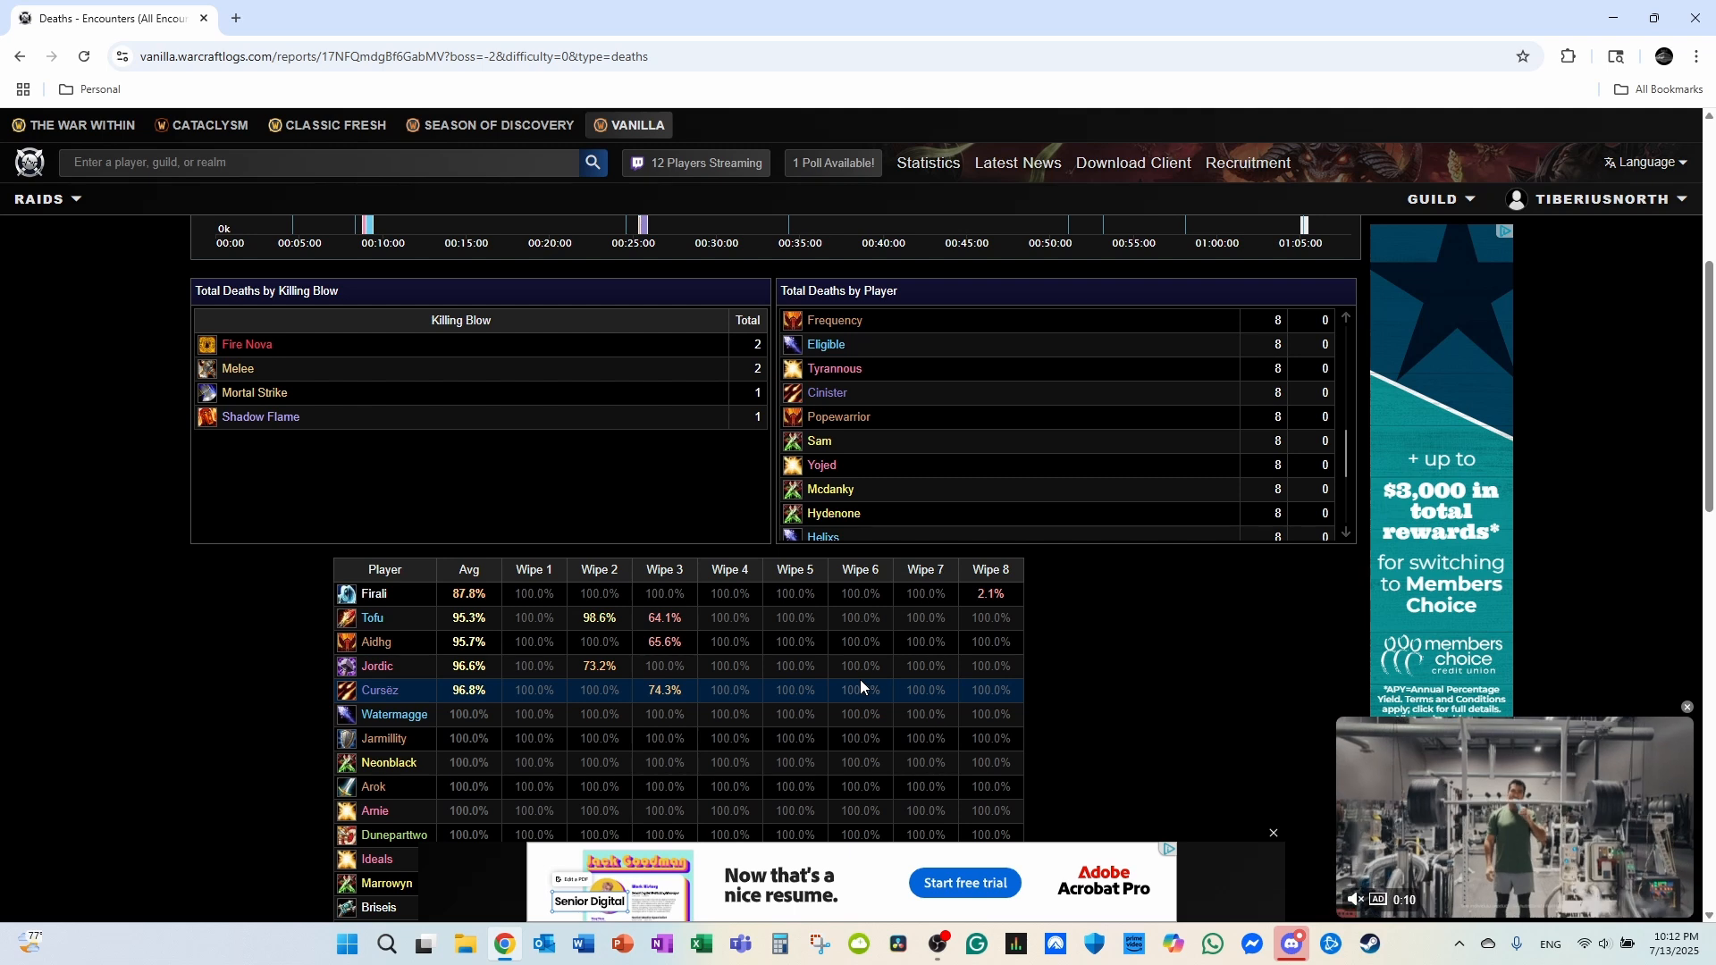
{"action": "scroll", "coordinate": [860, 686], "scroll_direction": "up", "scroll_amount": 3}
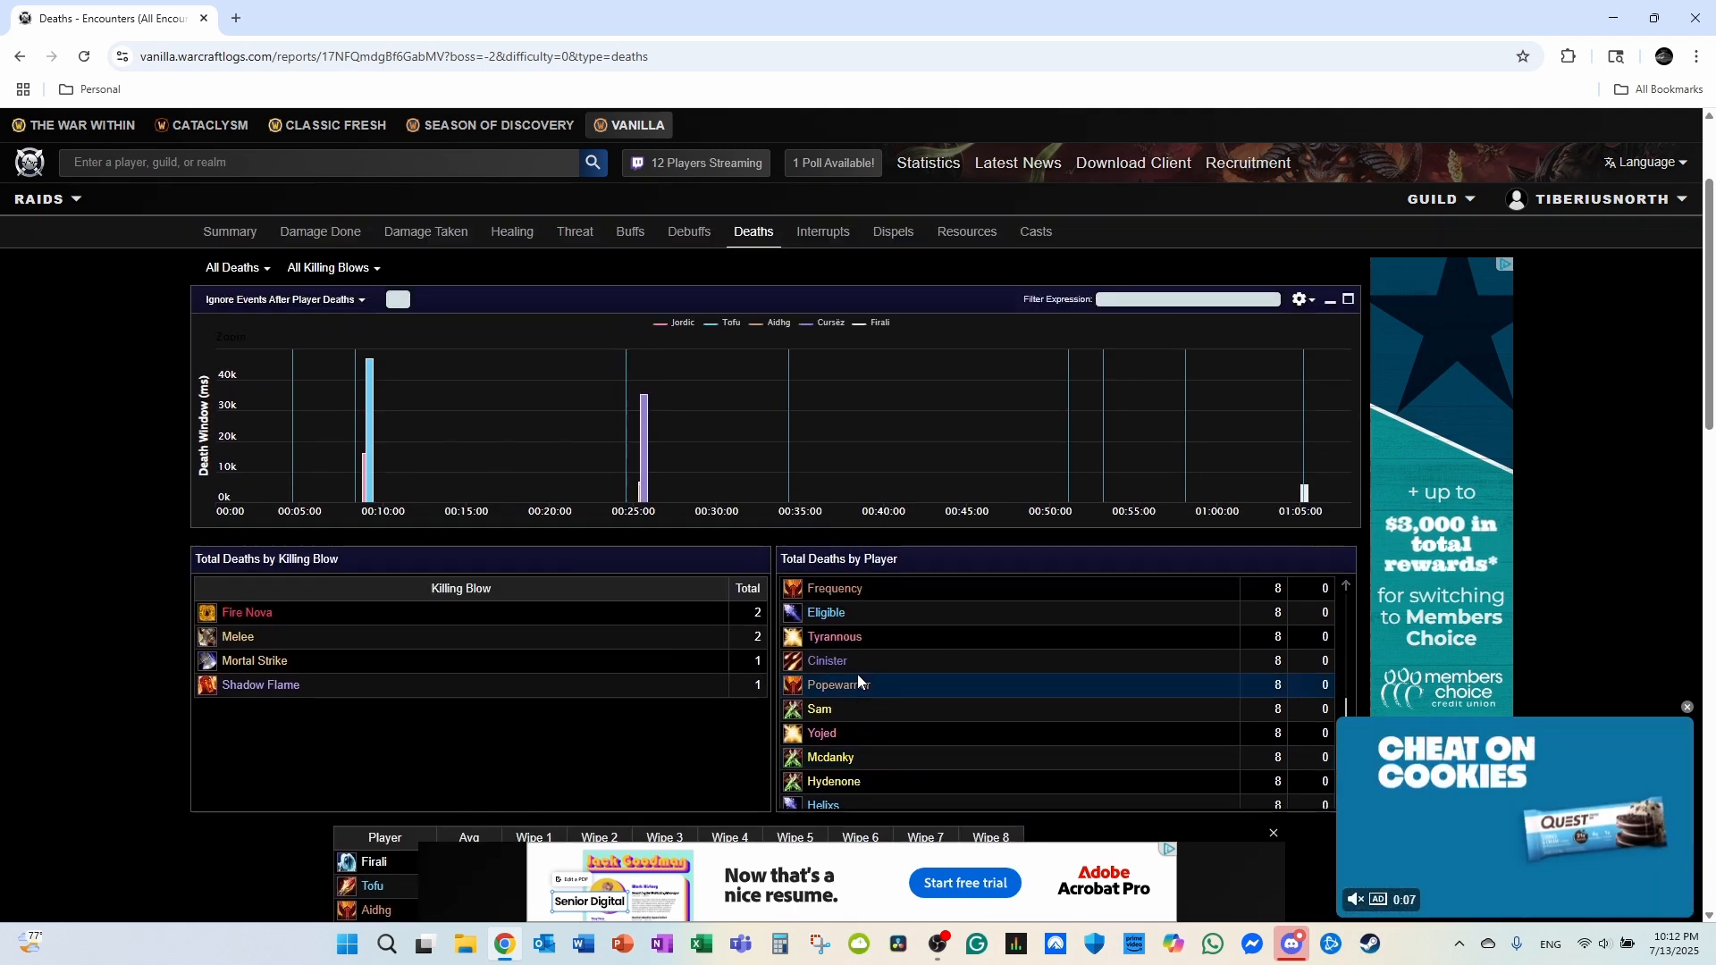
{"action": "scroll", "coordinate": [969, 677], "scroll_direction": "up", "scroll_amount": 5}
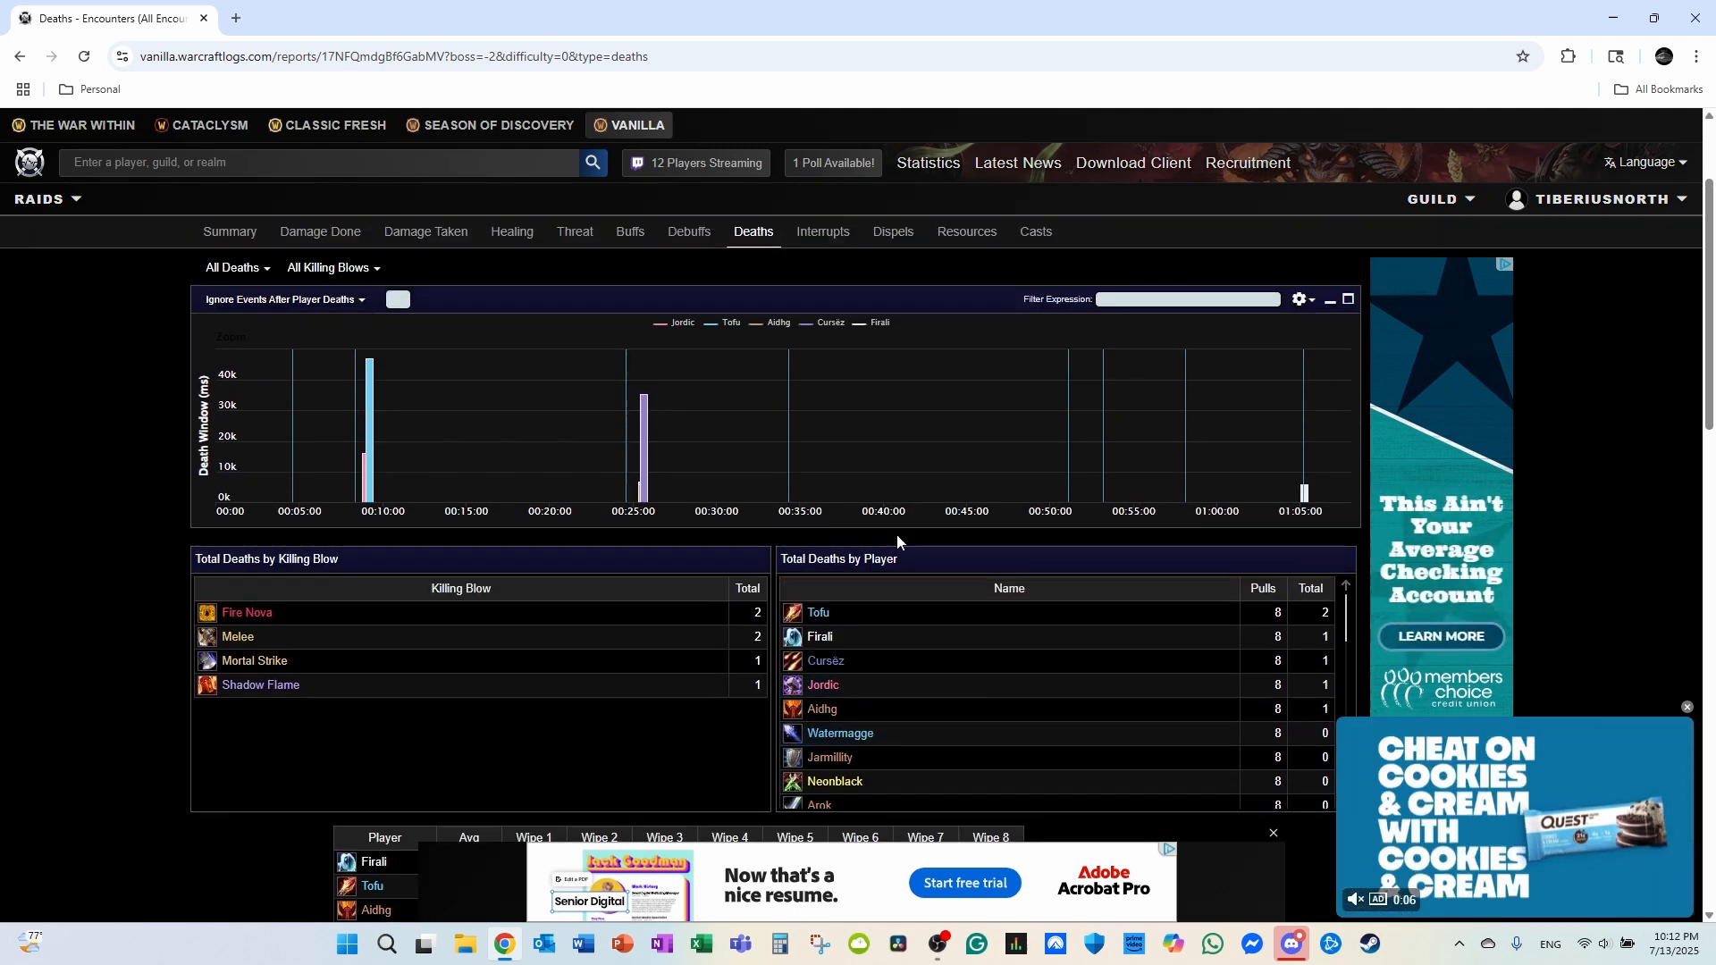
- Open the Interrupts table for all encounters and check which actors and abilities it can be filtered by
{"action": "left_click", "coordinate": [841, 238]}
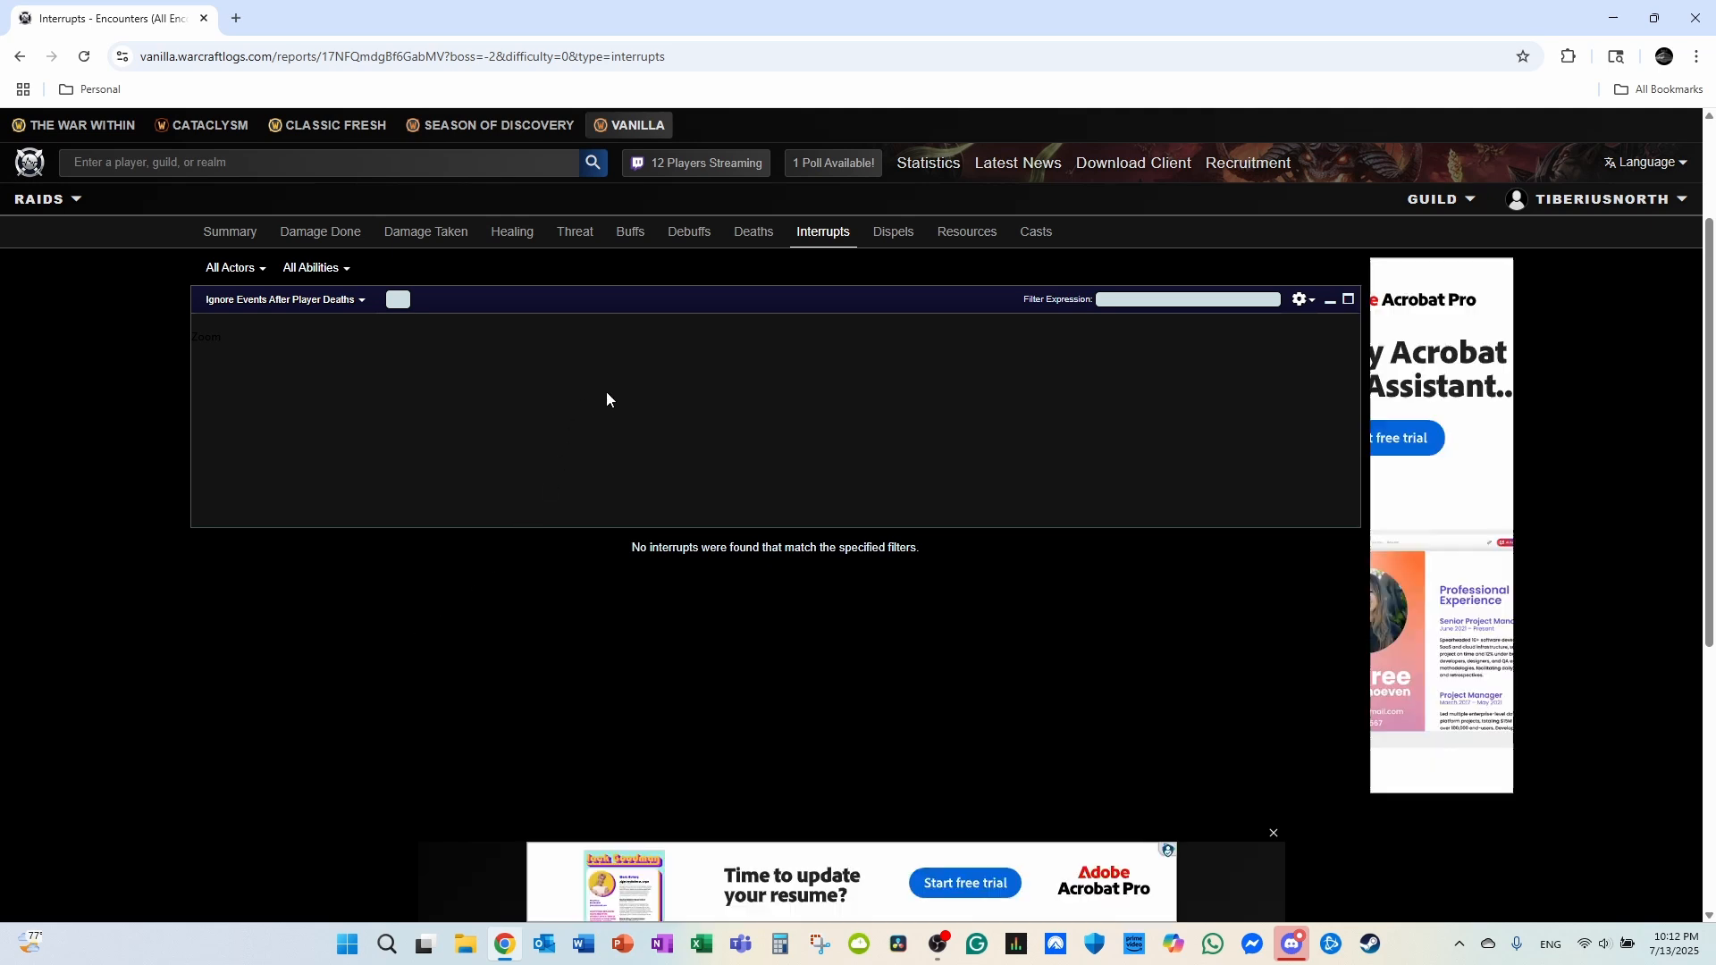
{"action": "left_click", "coordinate": [261, 275]}
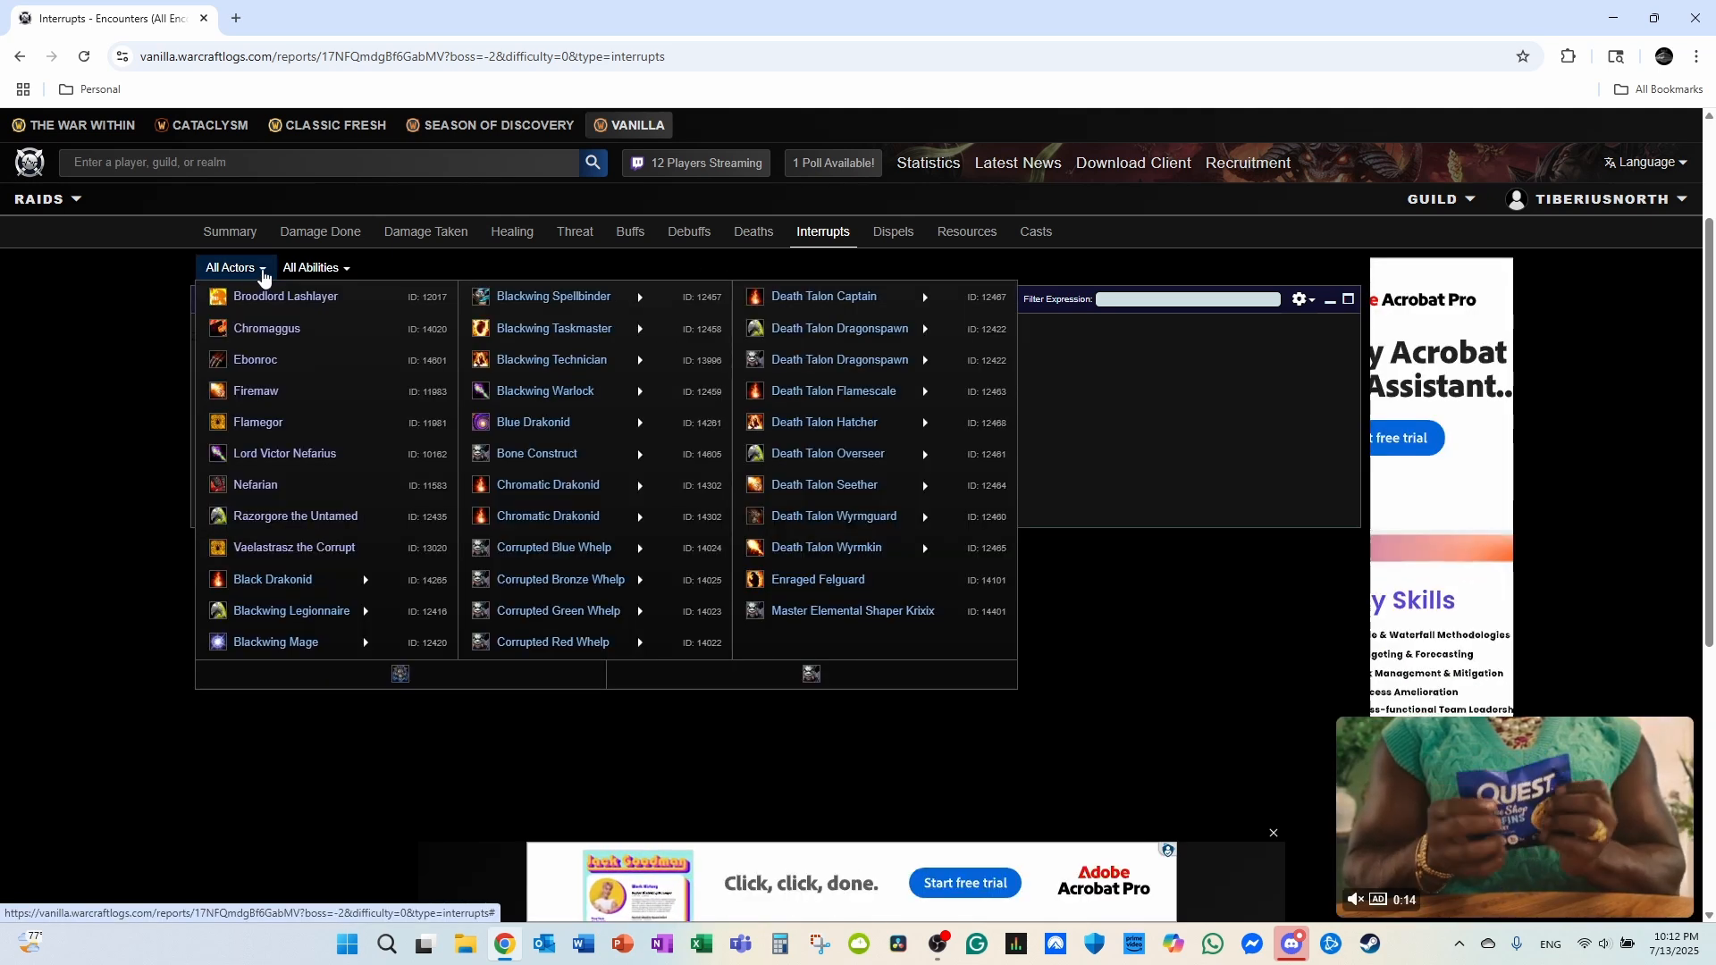
{"action": "left_click", "coordinate": [343, 267]}
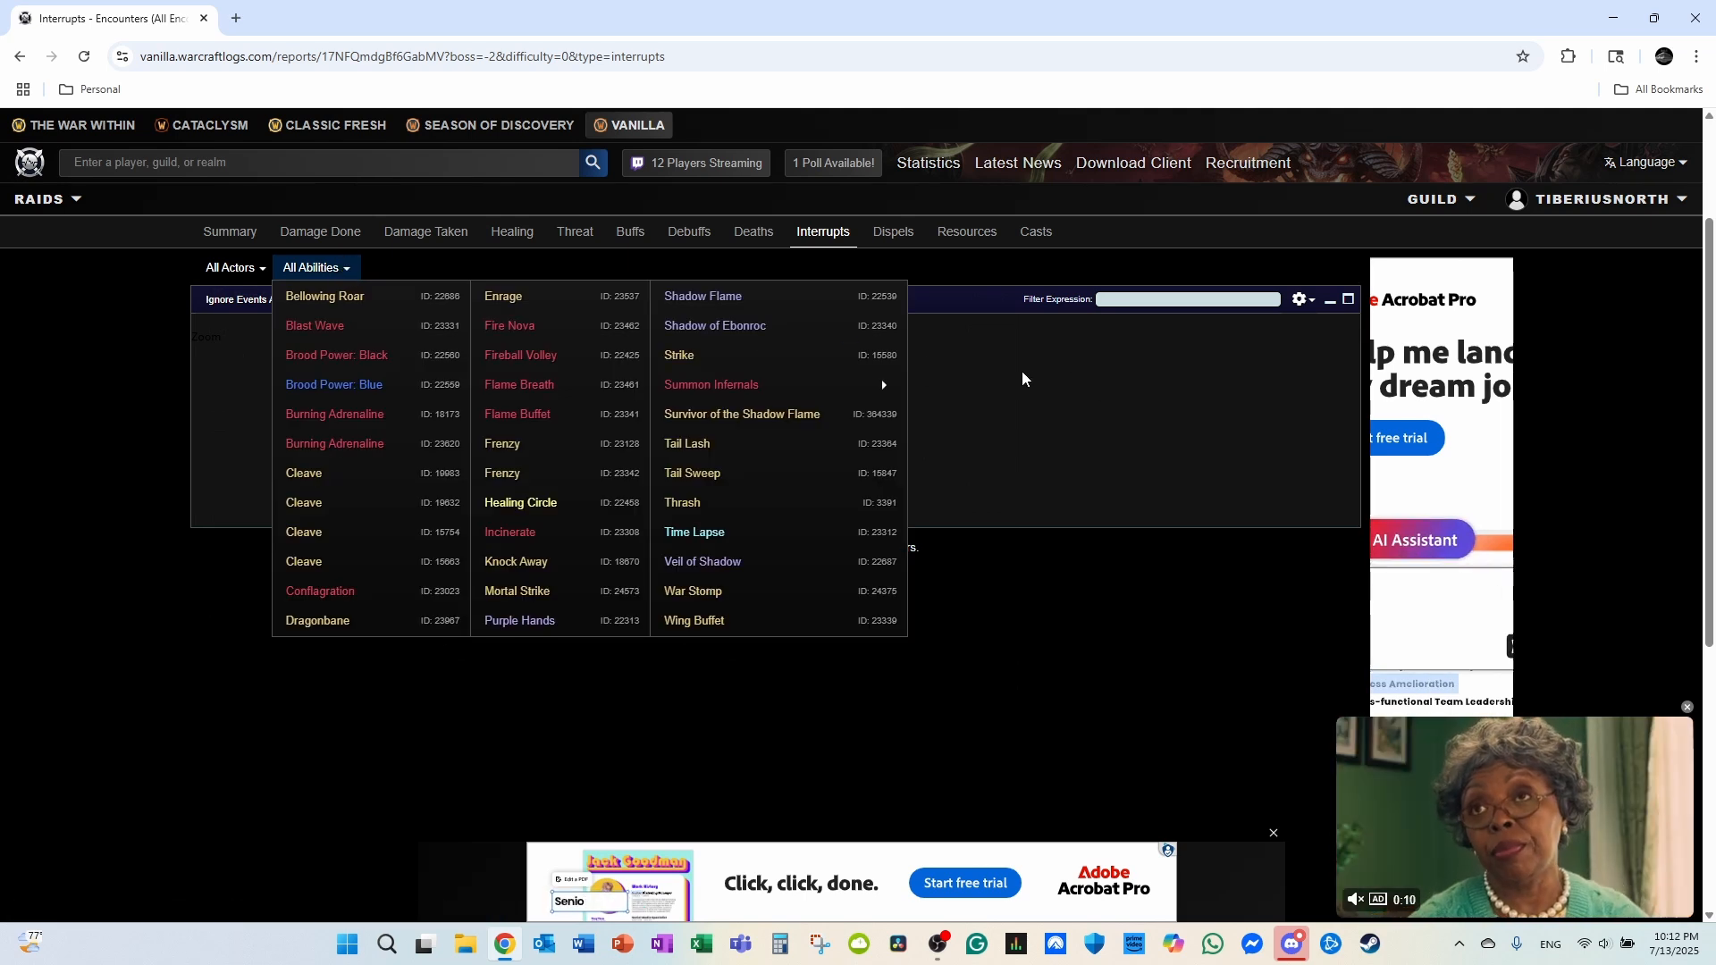
{"action": "left_click", "coordinate": [1026, 639]}
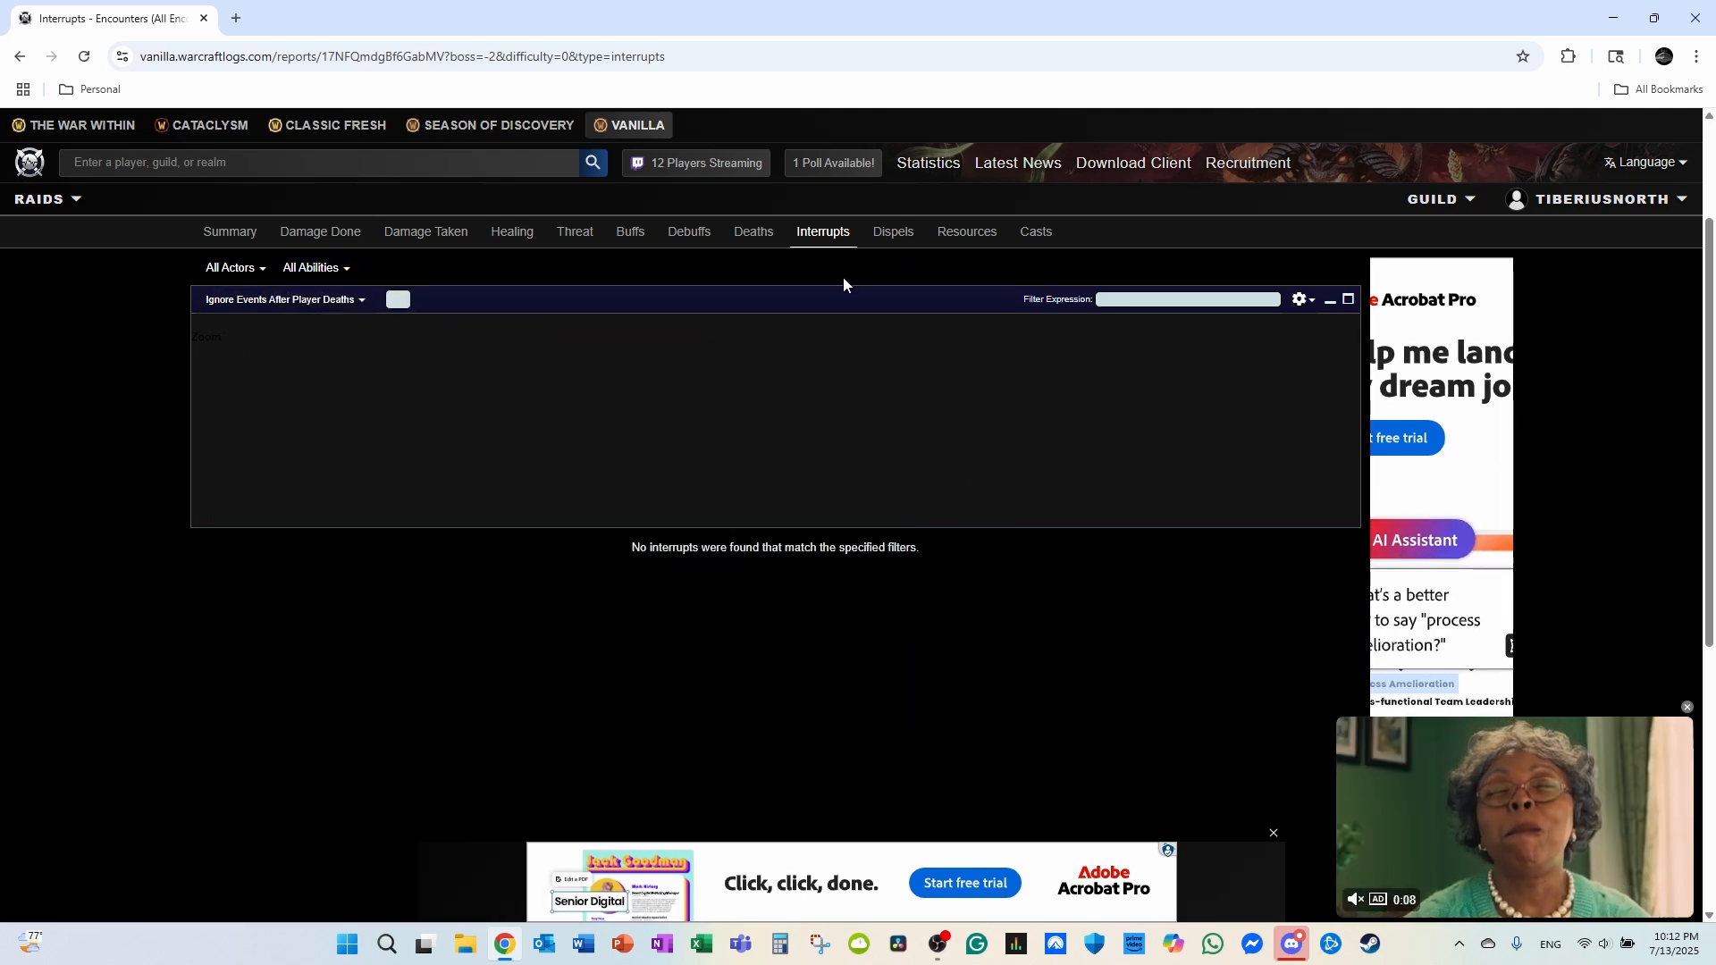
- Open the Dispels table and review who dispelled Frenzy and the blue, green and black Brood Afflictions
{"action": "left_click", "coordinate": [894, 232]}
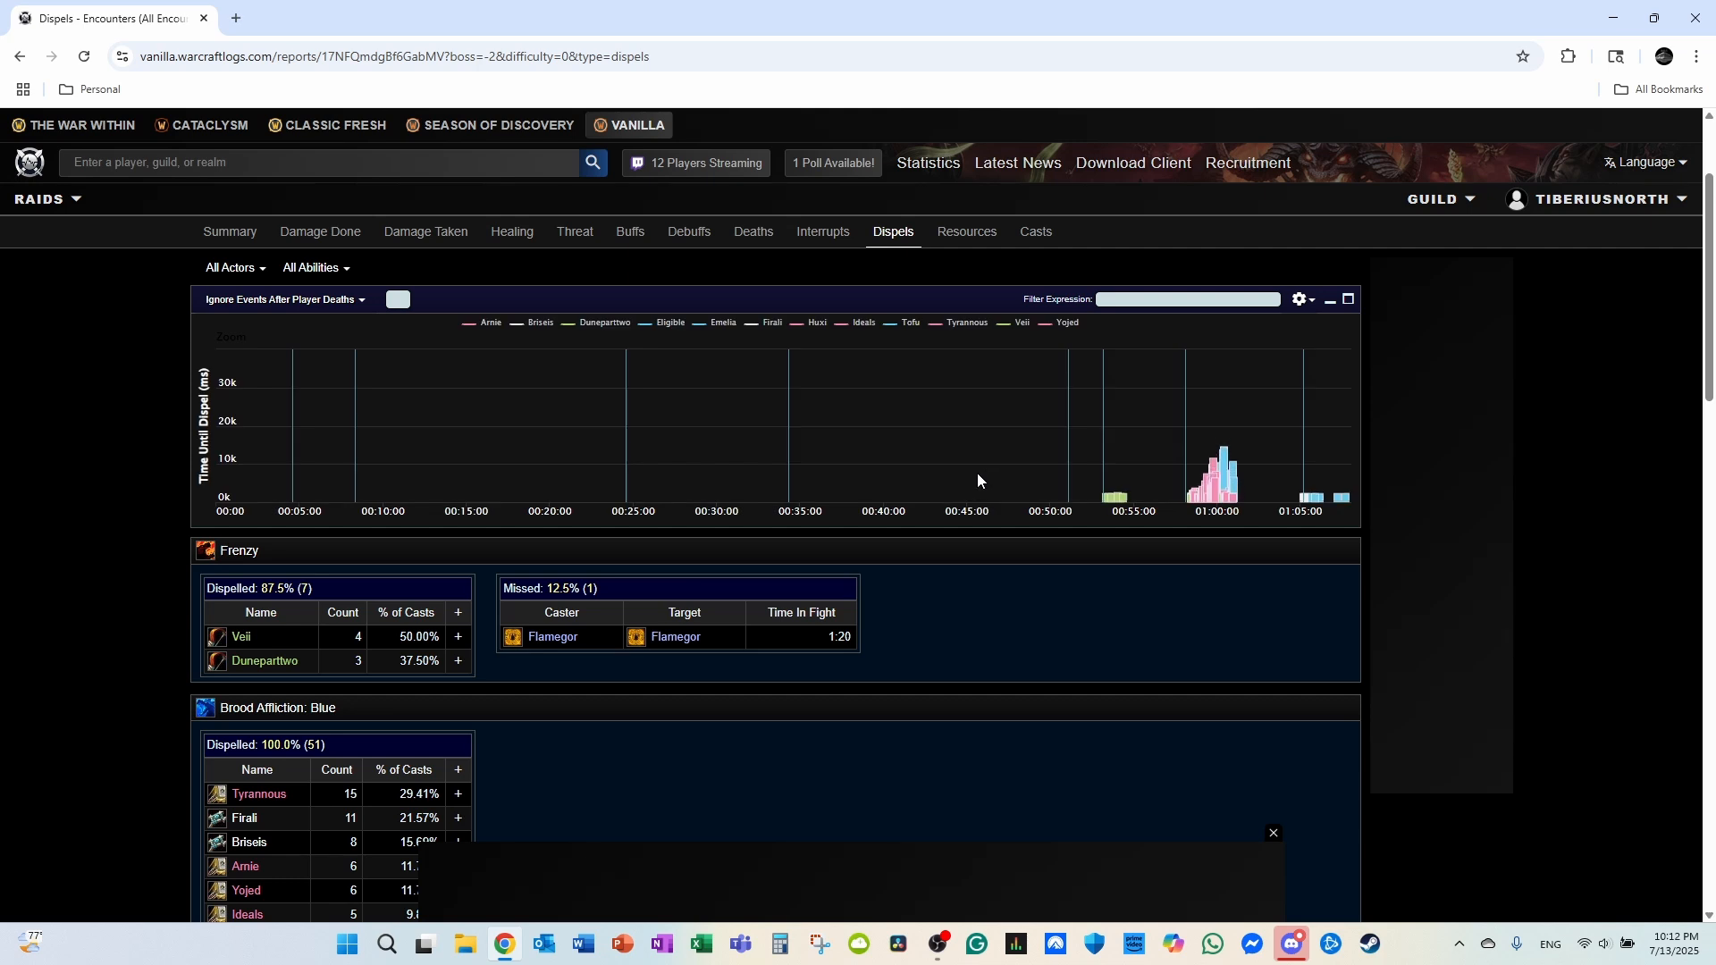
{"action": "scroll", "coordinate": [747, 497], "scroll_direction": "down", "scroll_amount": 2}
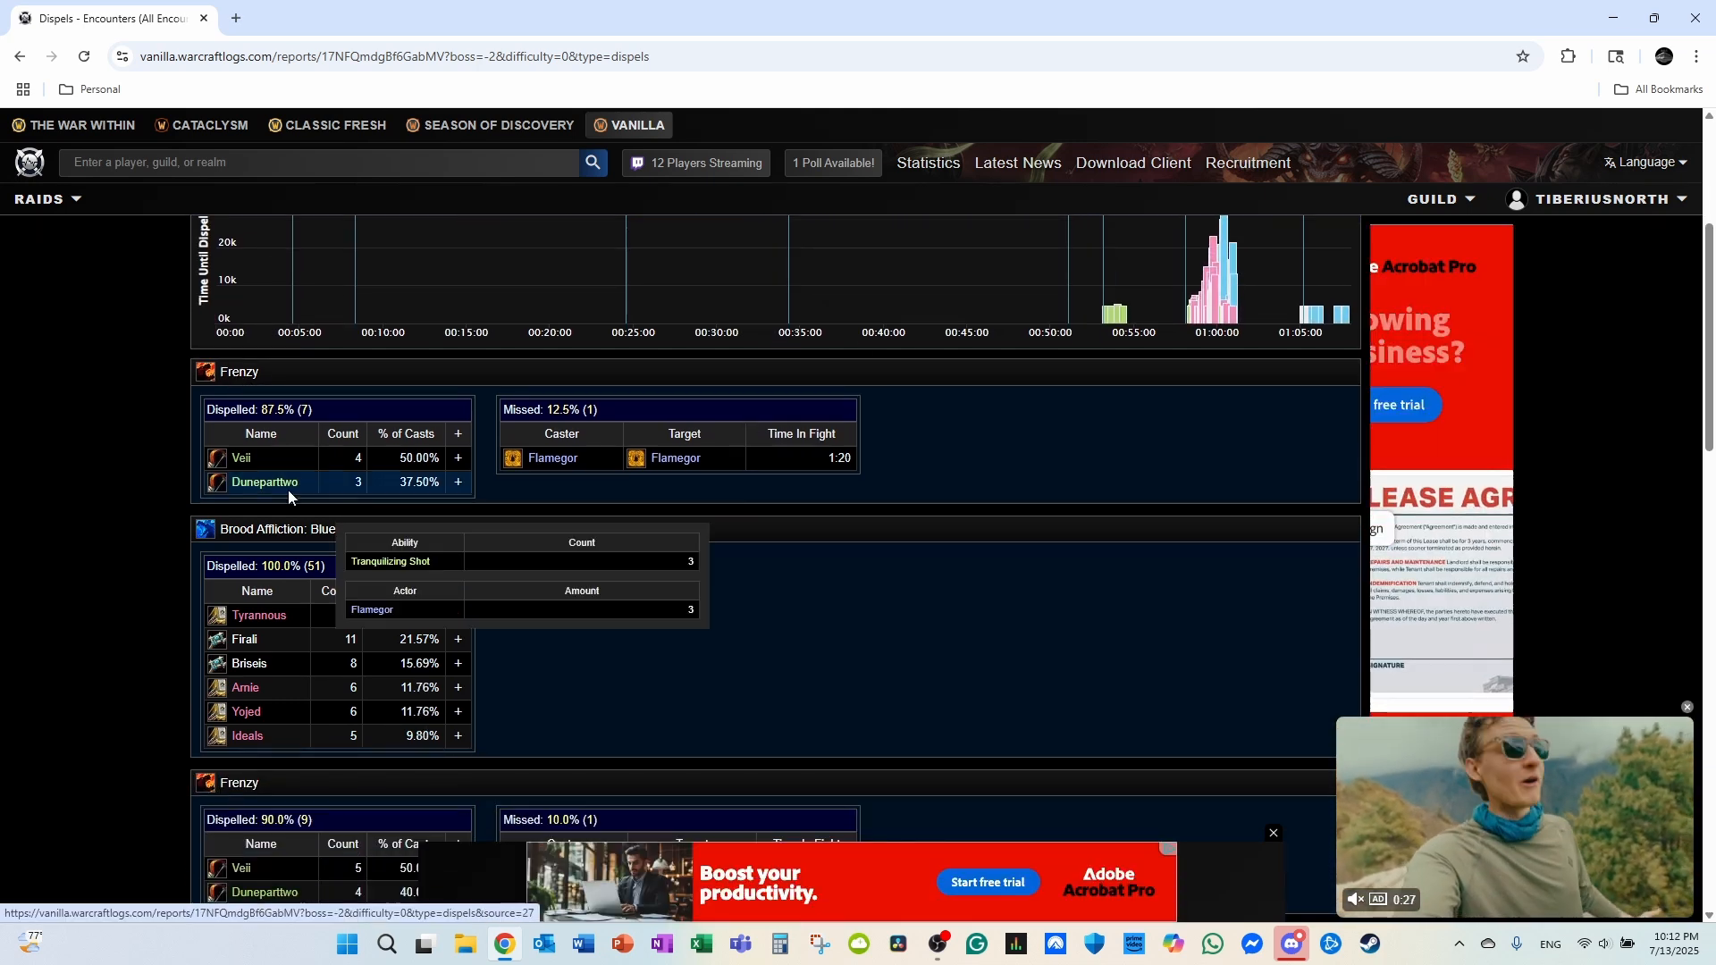
{"action": "mouse_move", "coordinate": [249, 467]}
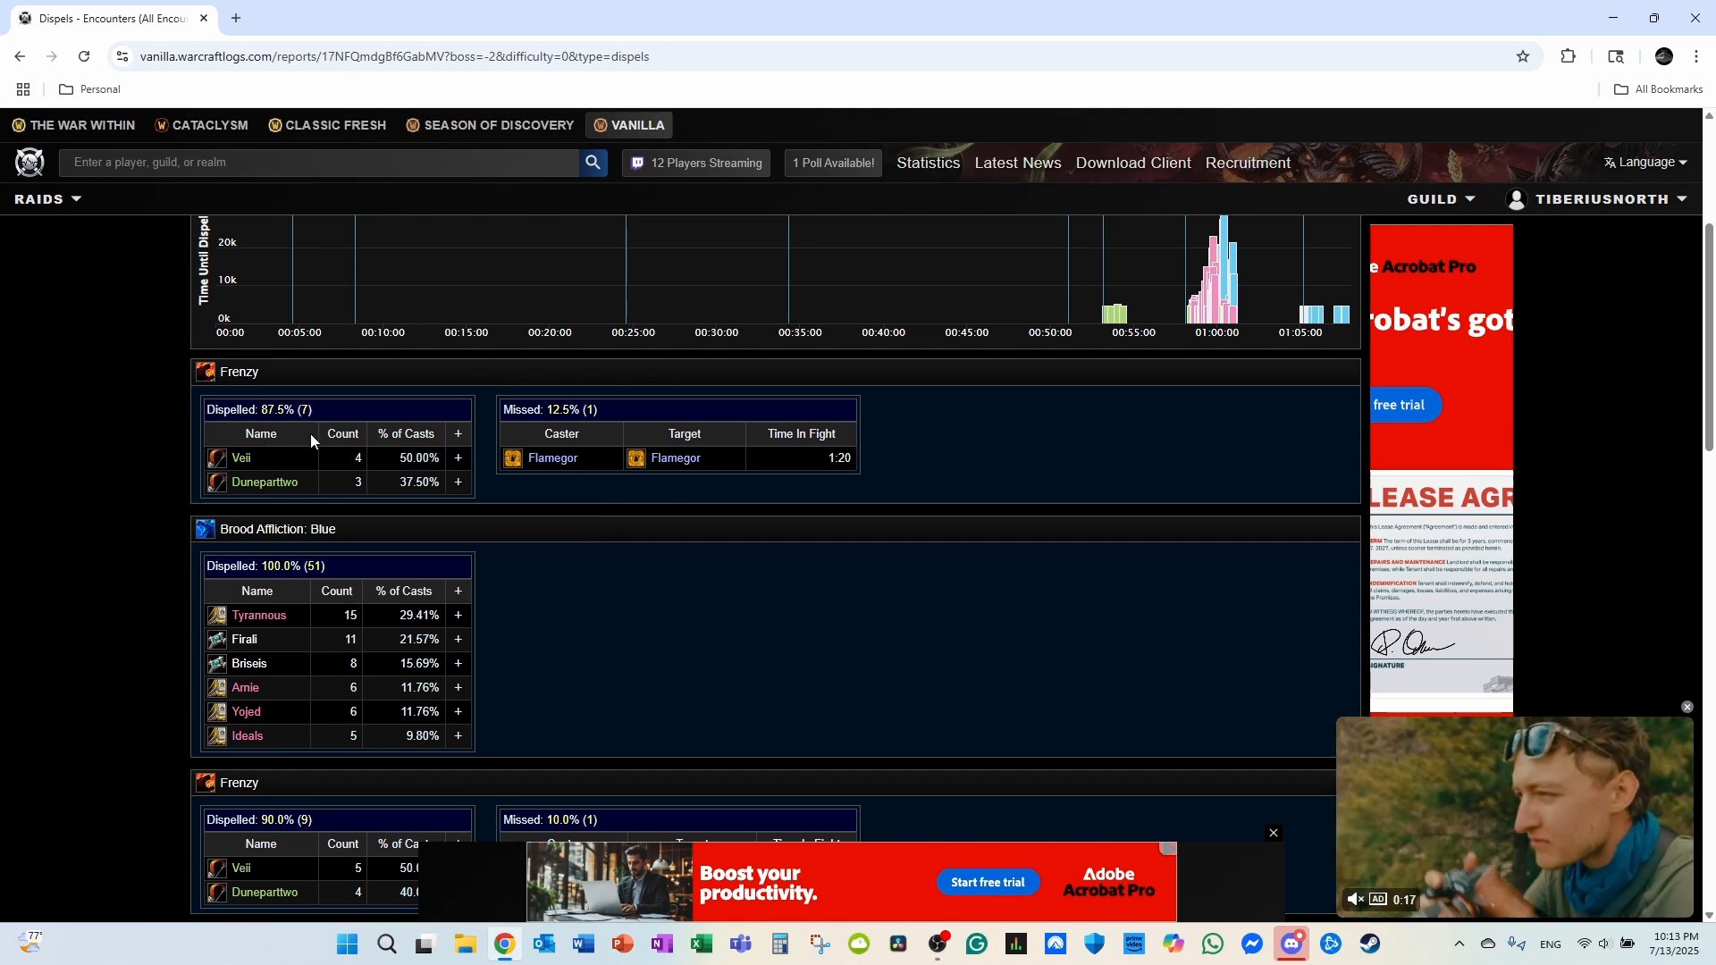
{"action": "scroll", "coordinate": [309, 432], "scroll_direction": "down", "scroll_amount": 3}
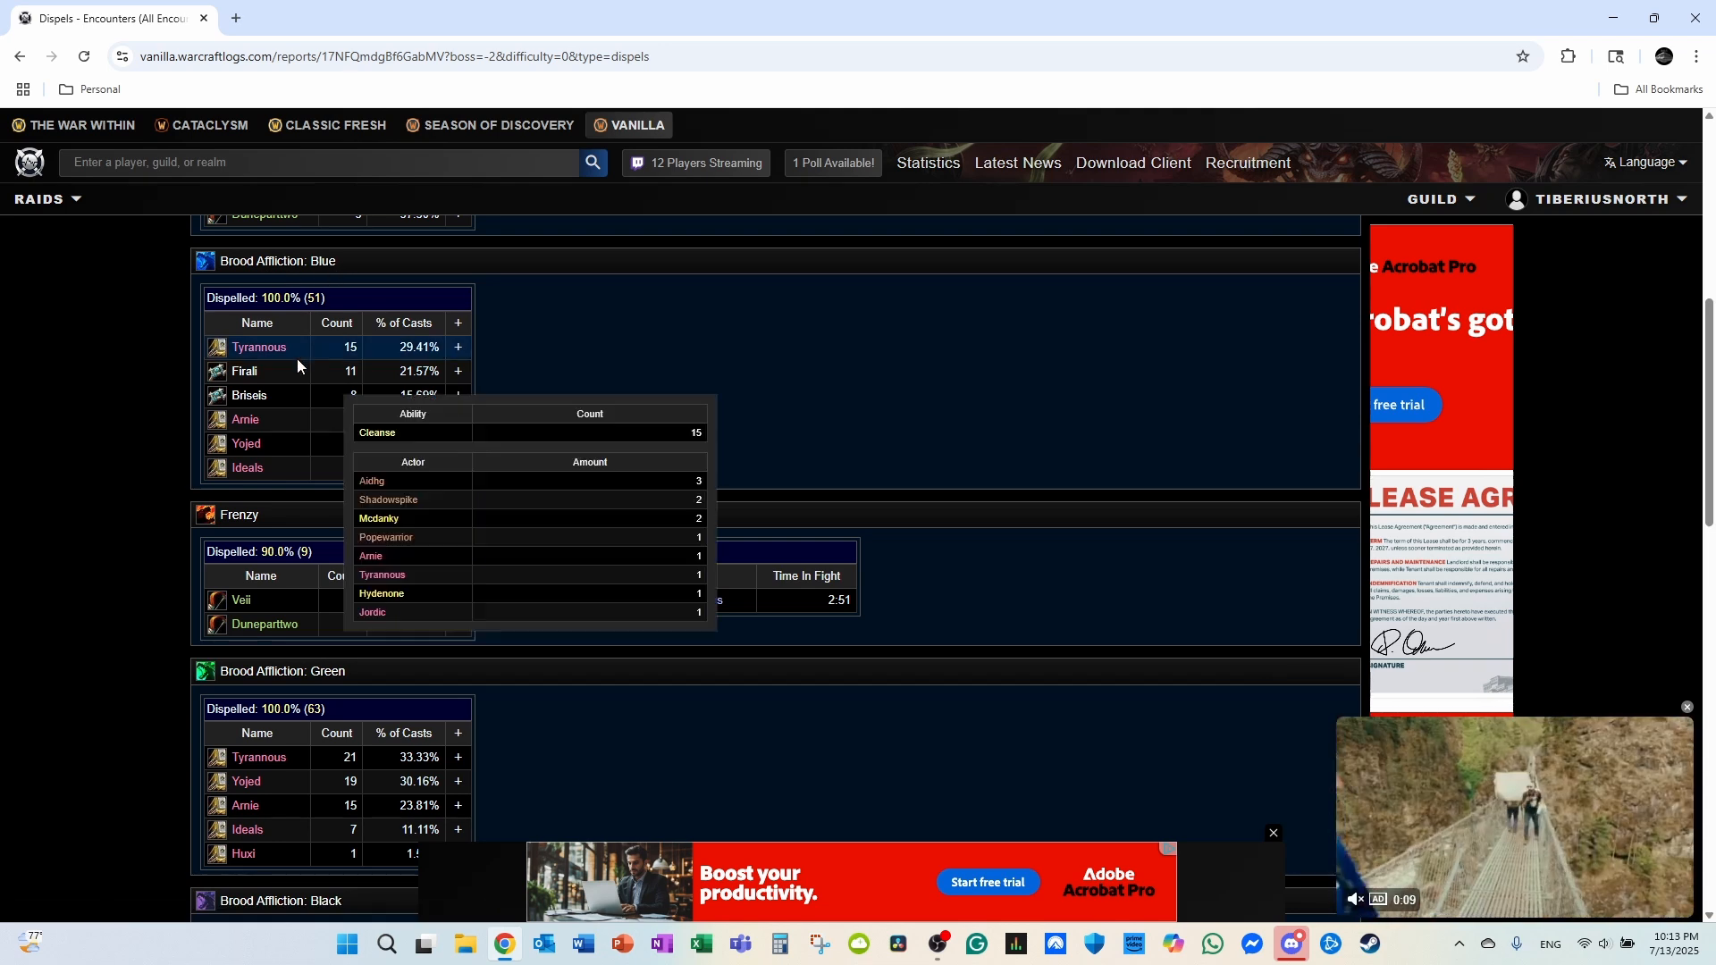
{"action": "mouse_move", "coordinate": [254, 404]}
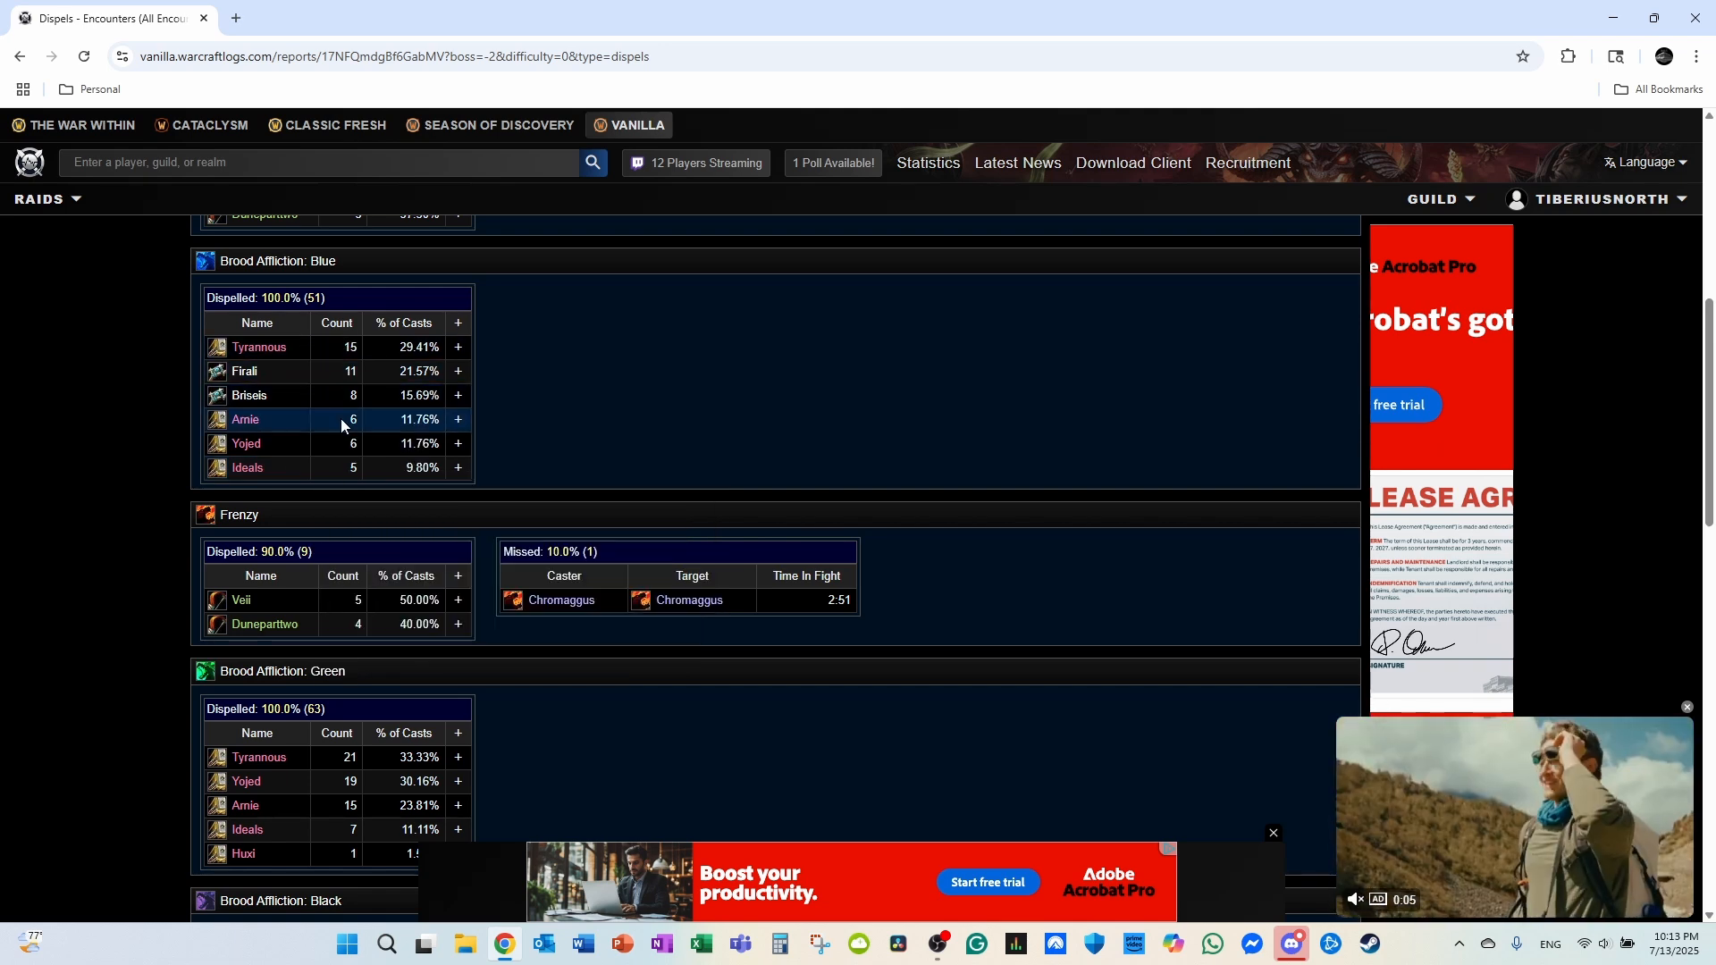
{"action": "scroll", "coordinate": [333, 435], "scroll_direction": "down", "scroll_amount": 1}
{"action": "scroll", "coordinate": [119, 532], "scroll_direction": "down", "scroll_amount": 5}
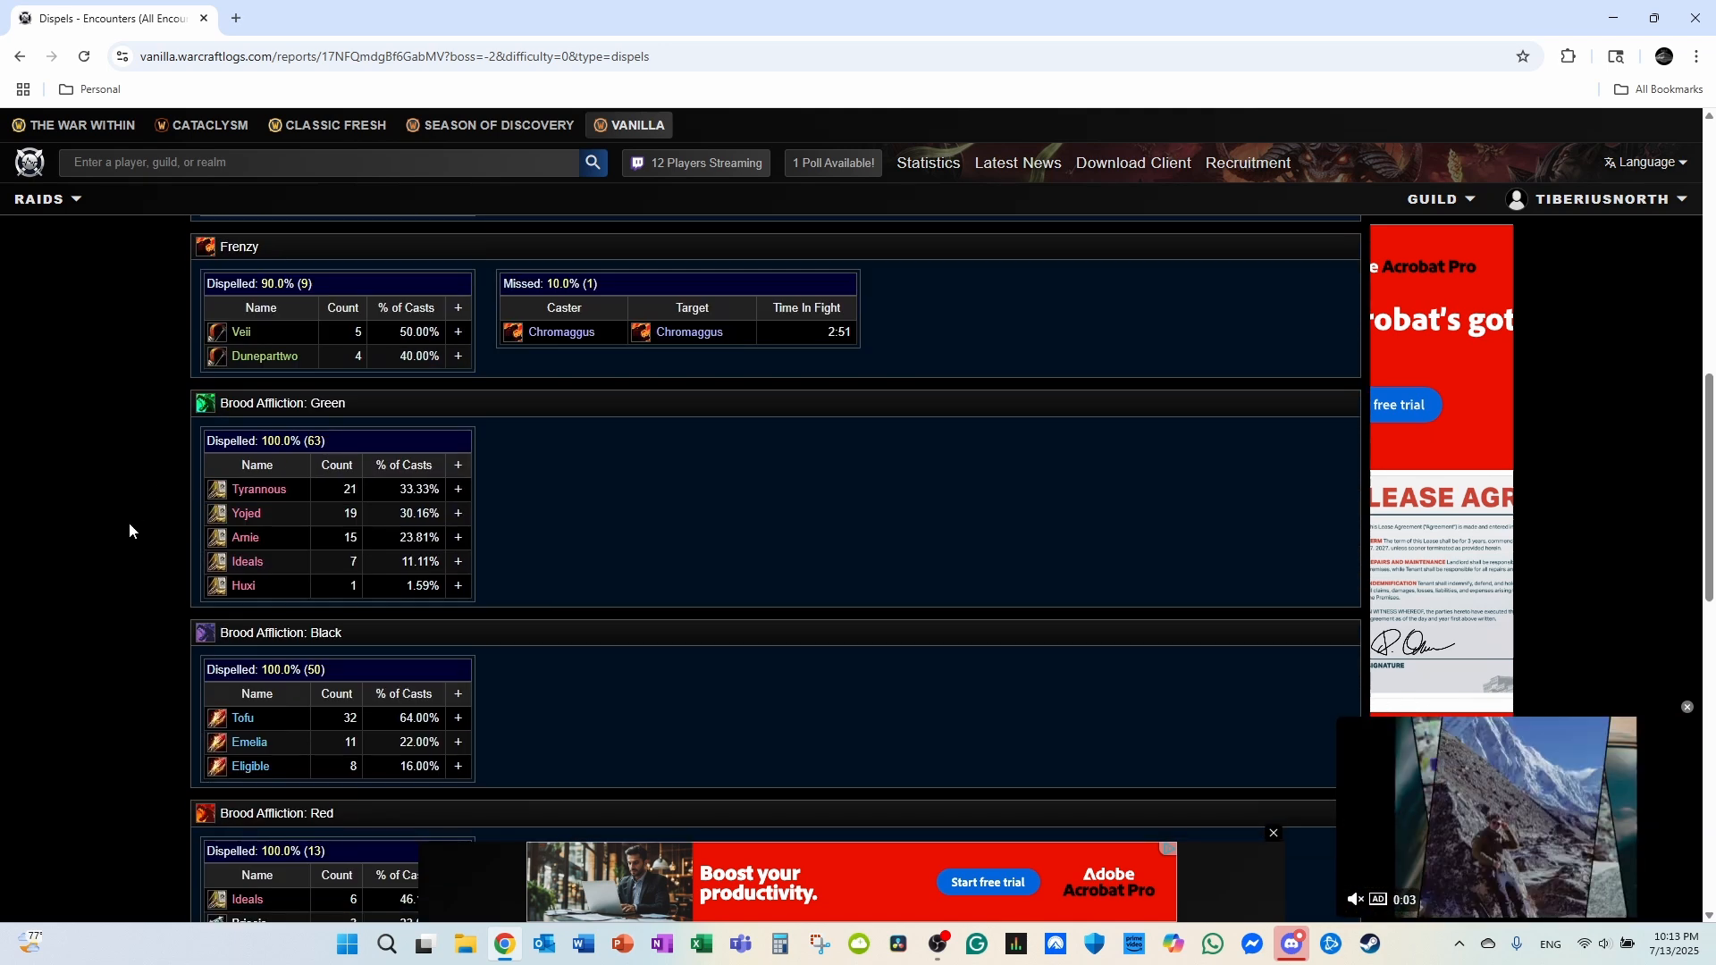
{"action": "scroll", "coordinate": [199, 554], "scroll_direction": "up", "scroll_amount": 10}
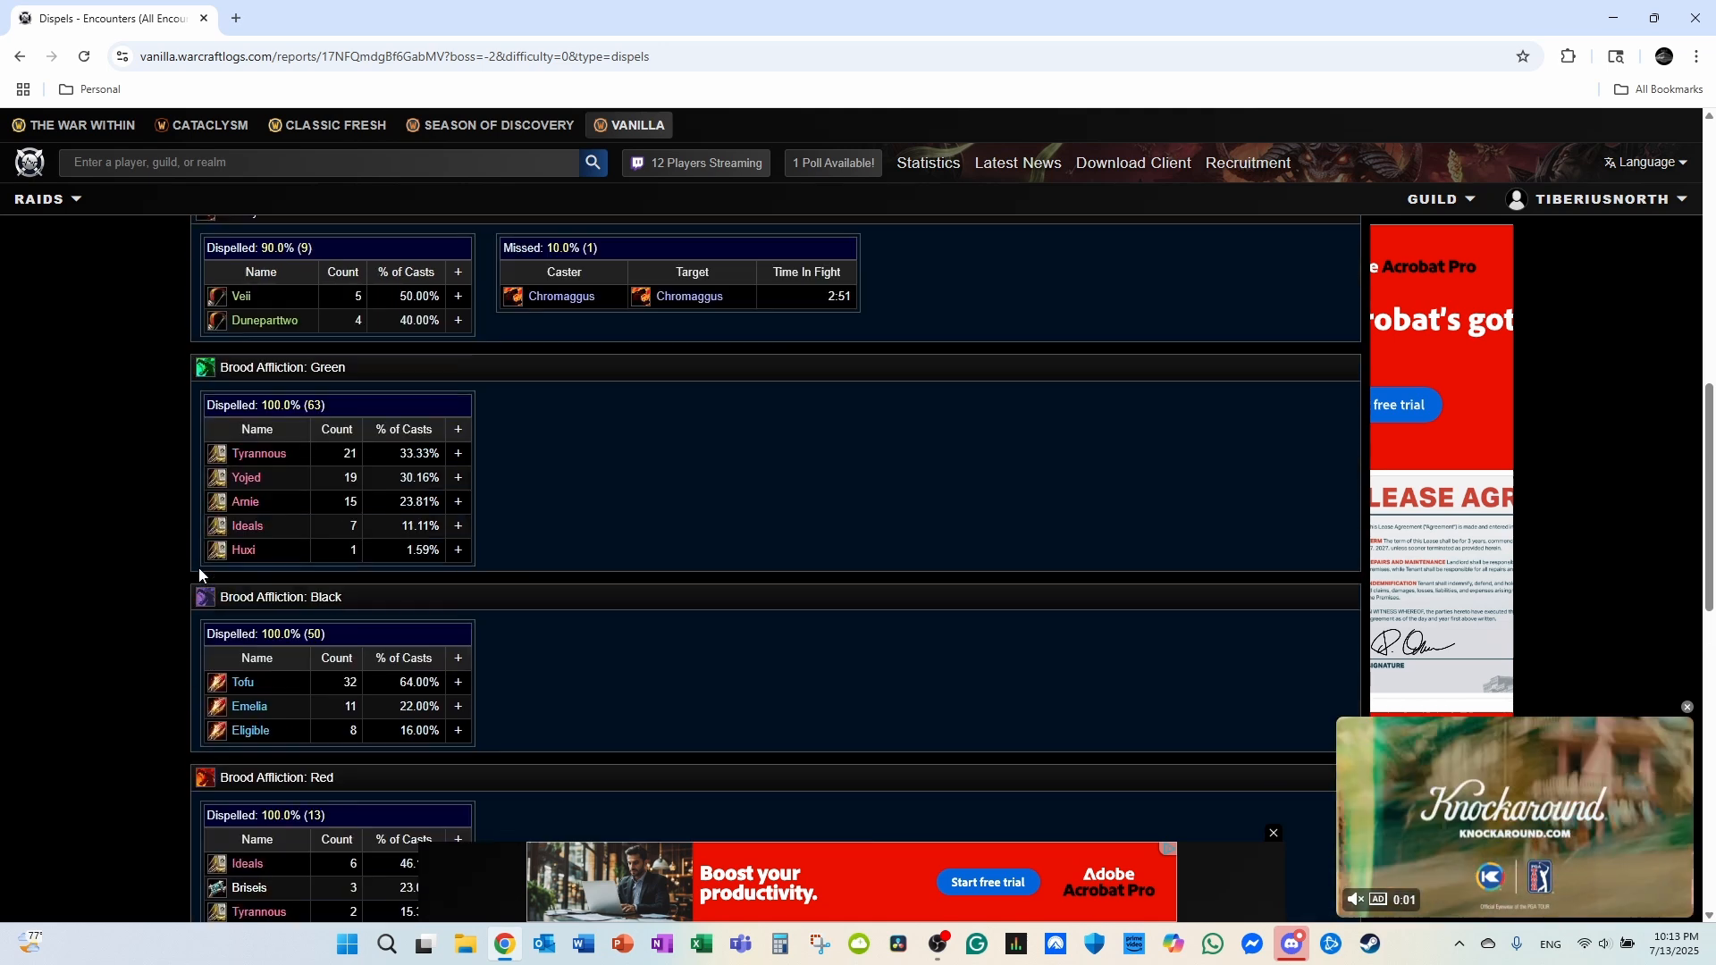
{"action": "scroll", "coordinate": [186, 570], "scroll_direction": "up", "scroll_amount": 1}
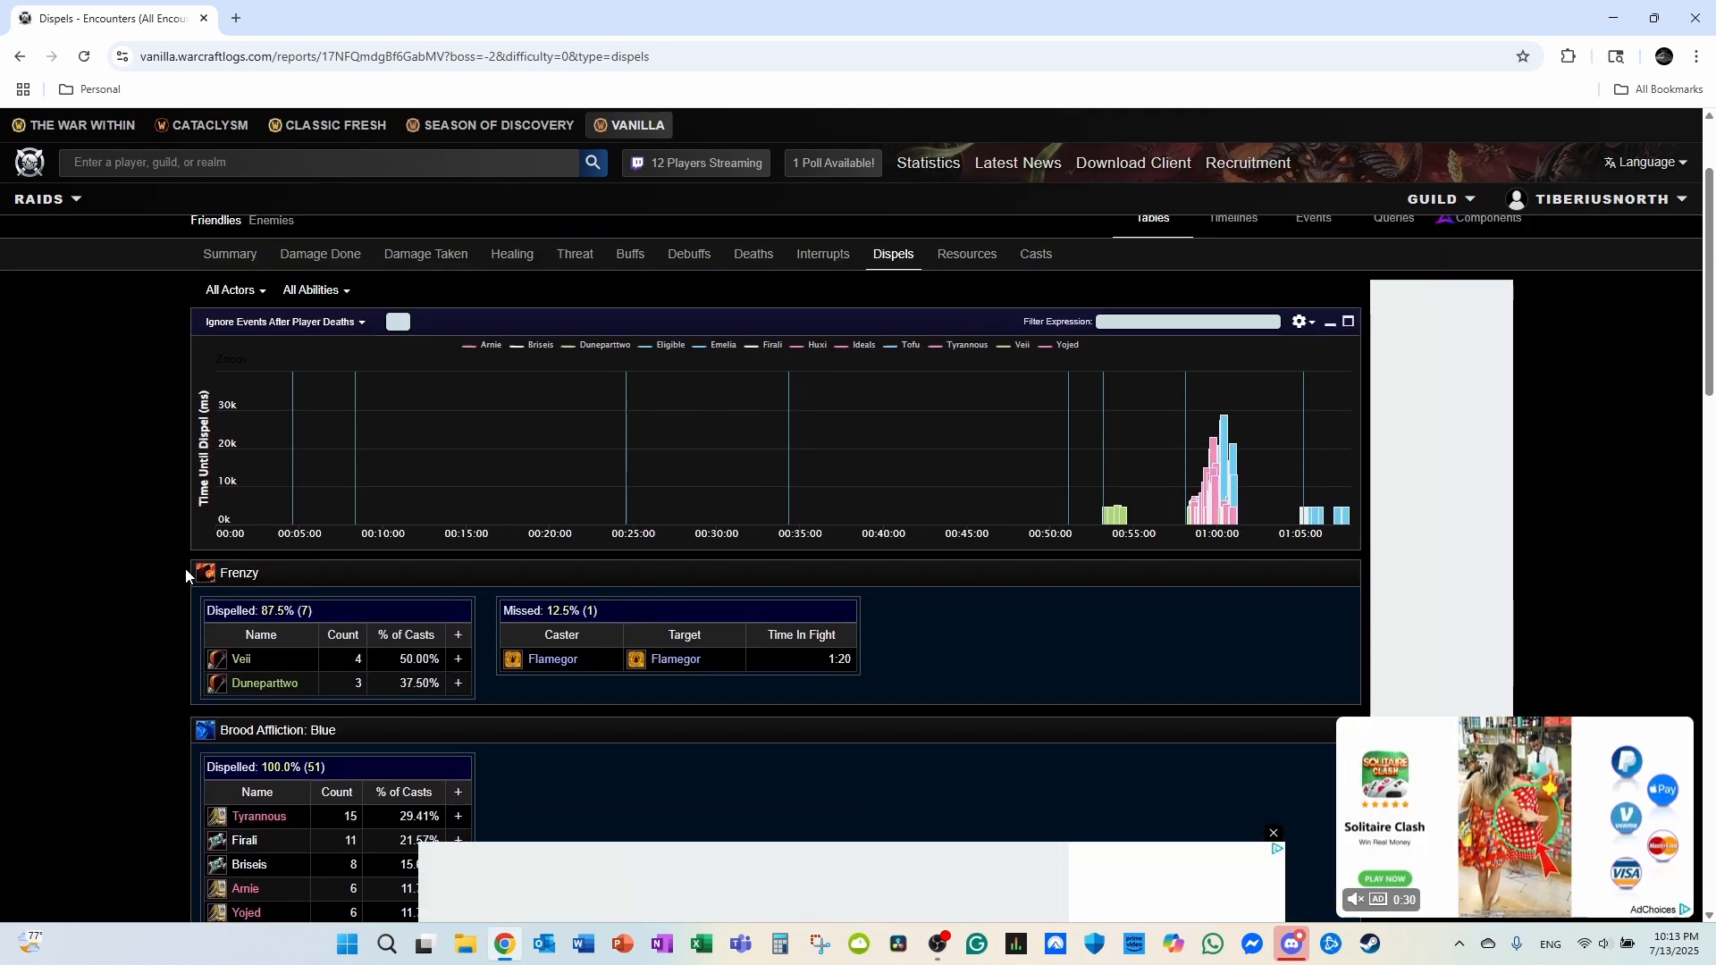
- Filter the dispels to the Frenzy ability on Chromaggus
{"action": "left_click", "coordinate": [258, 357]}
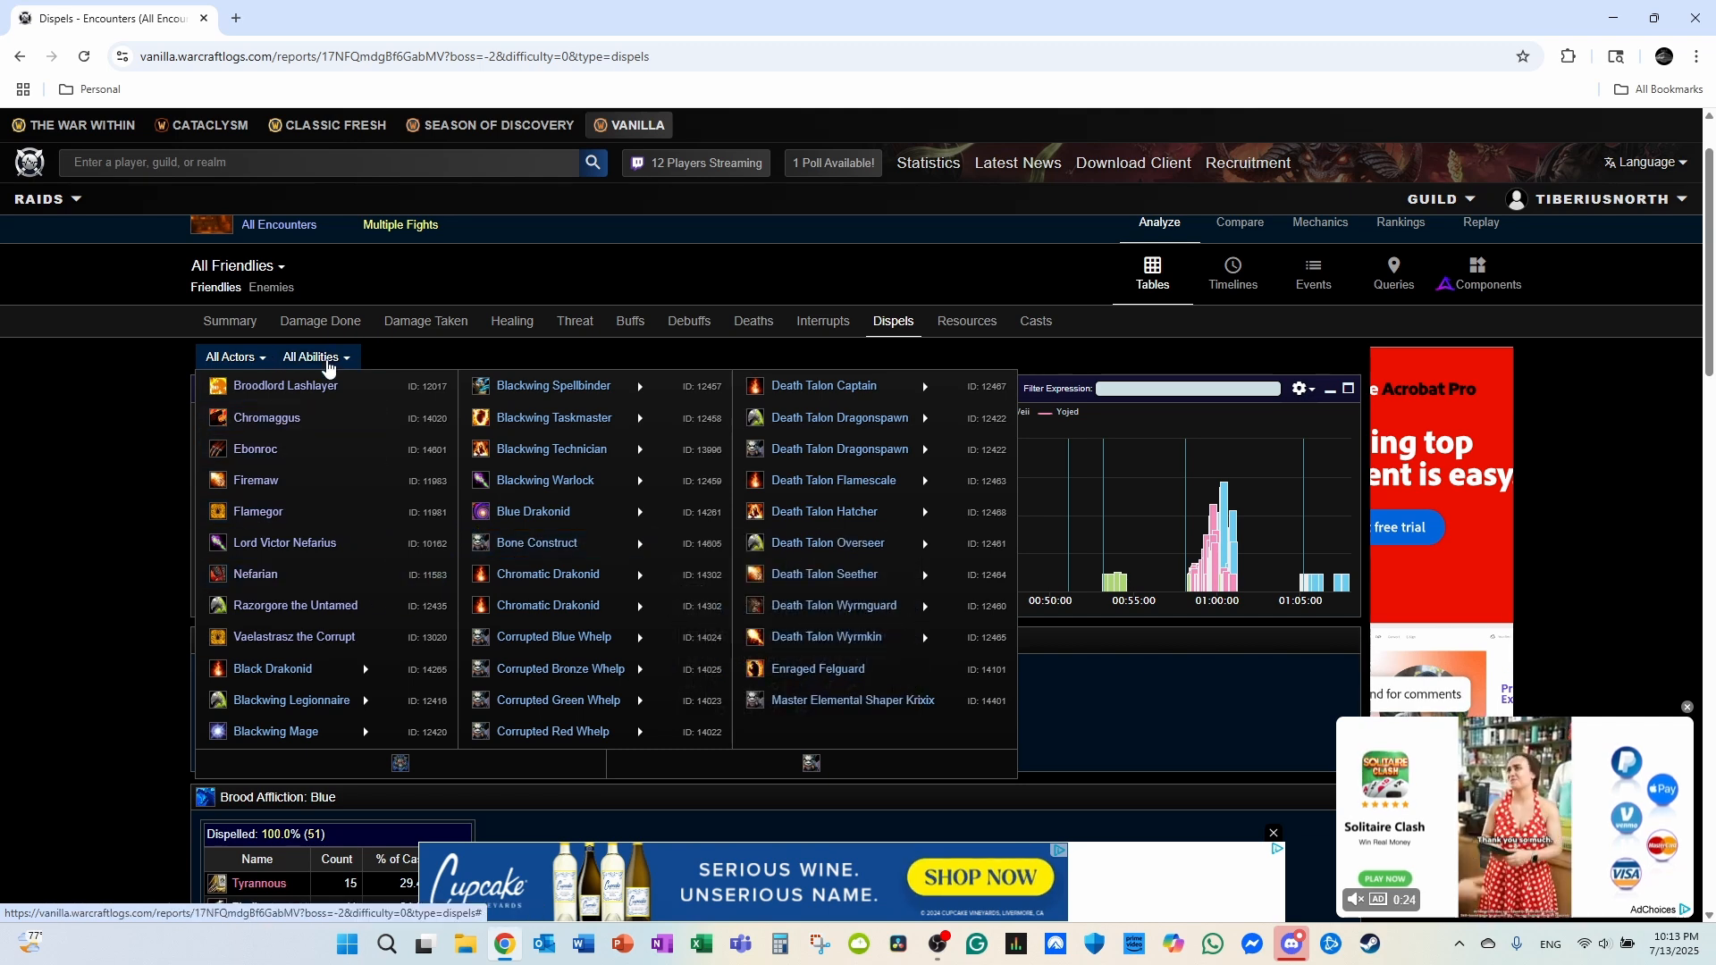
{"action": "left_click", "coordinate": [343, 361]}
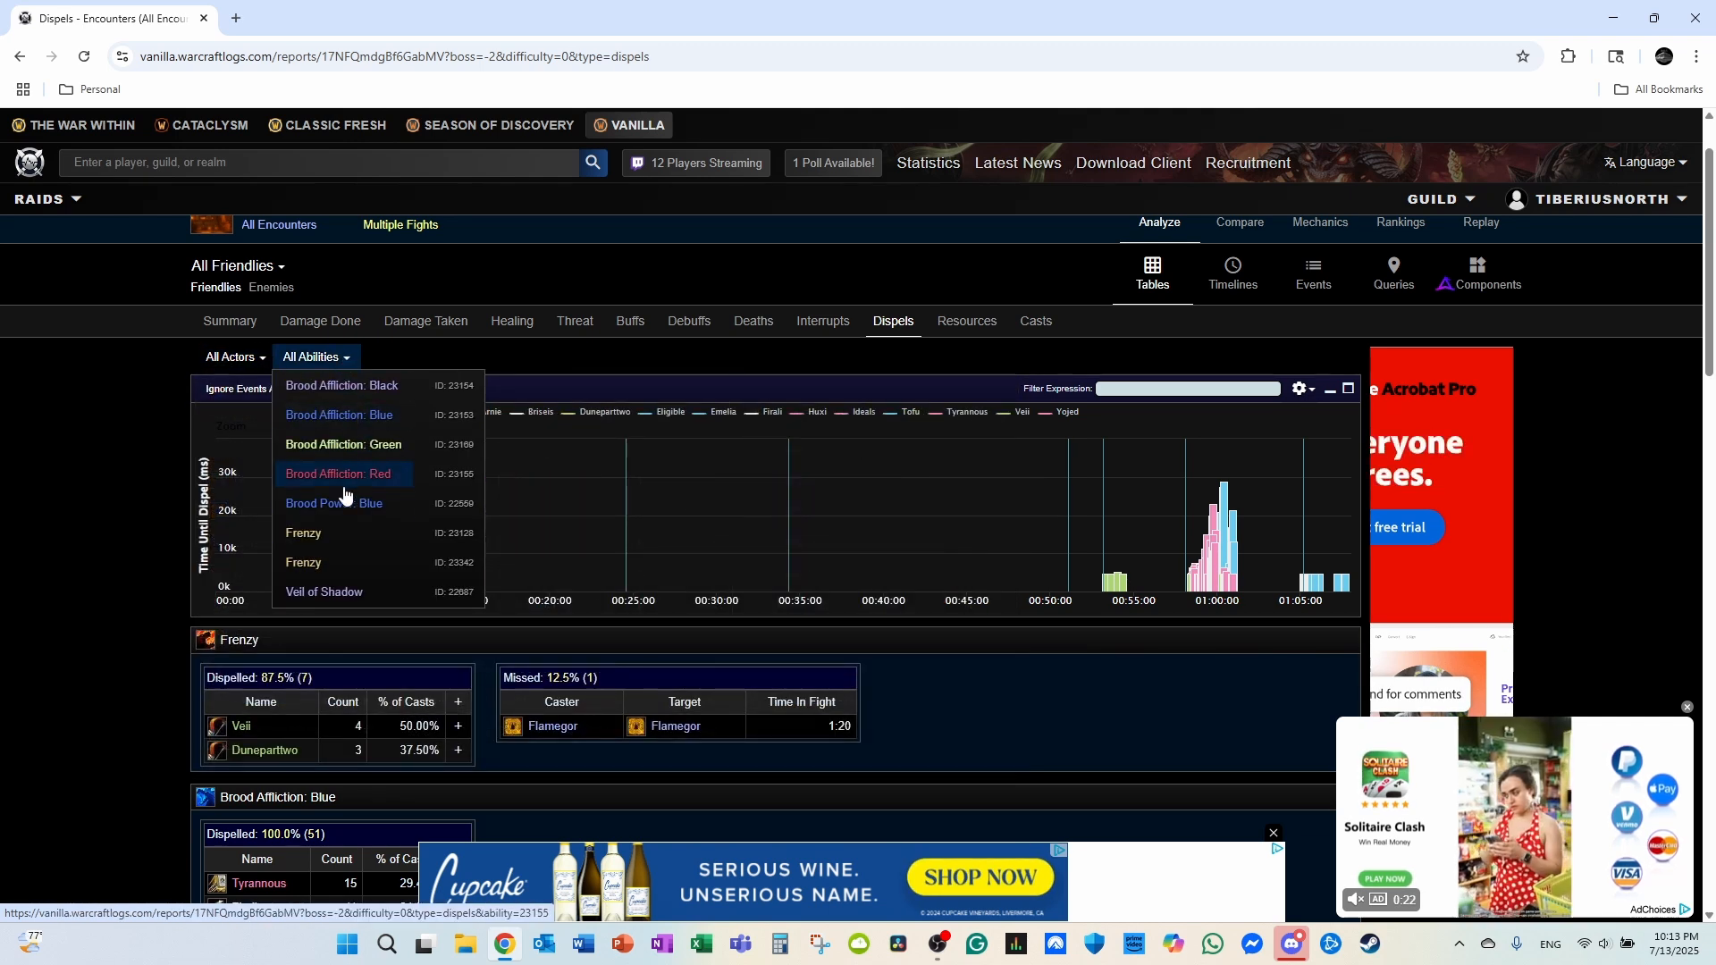
{"action": "left_click", "coordinate": [319, 535]}
{"action": "left_click", "coordinate": [262, 358]}
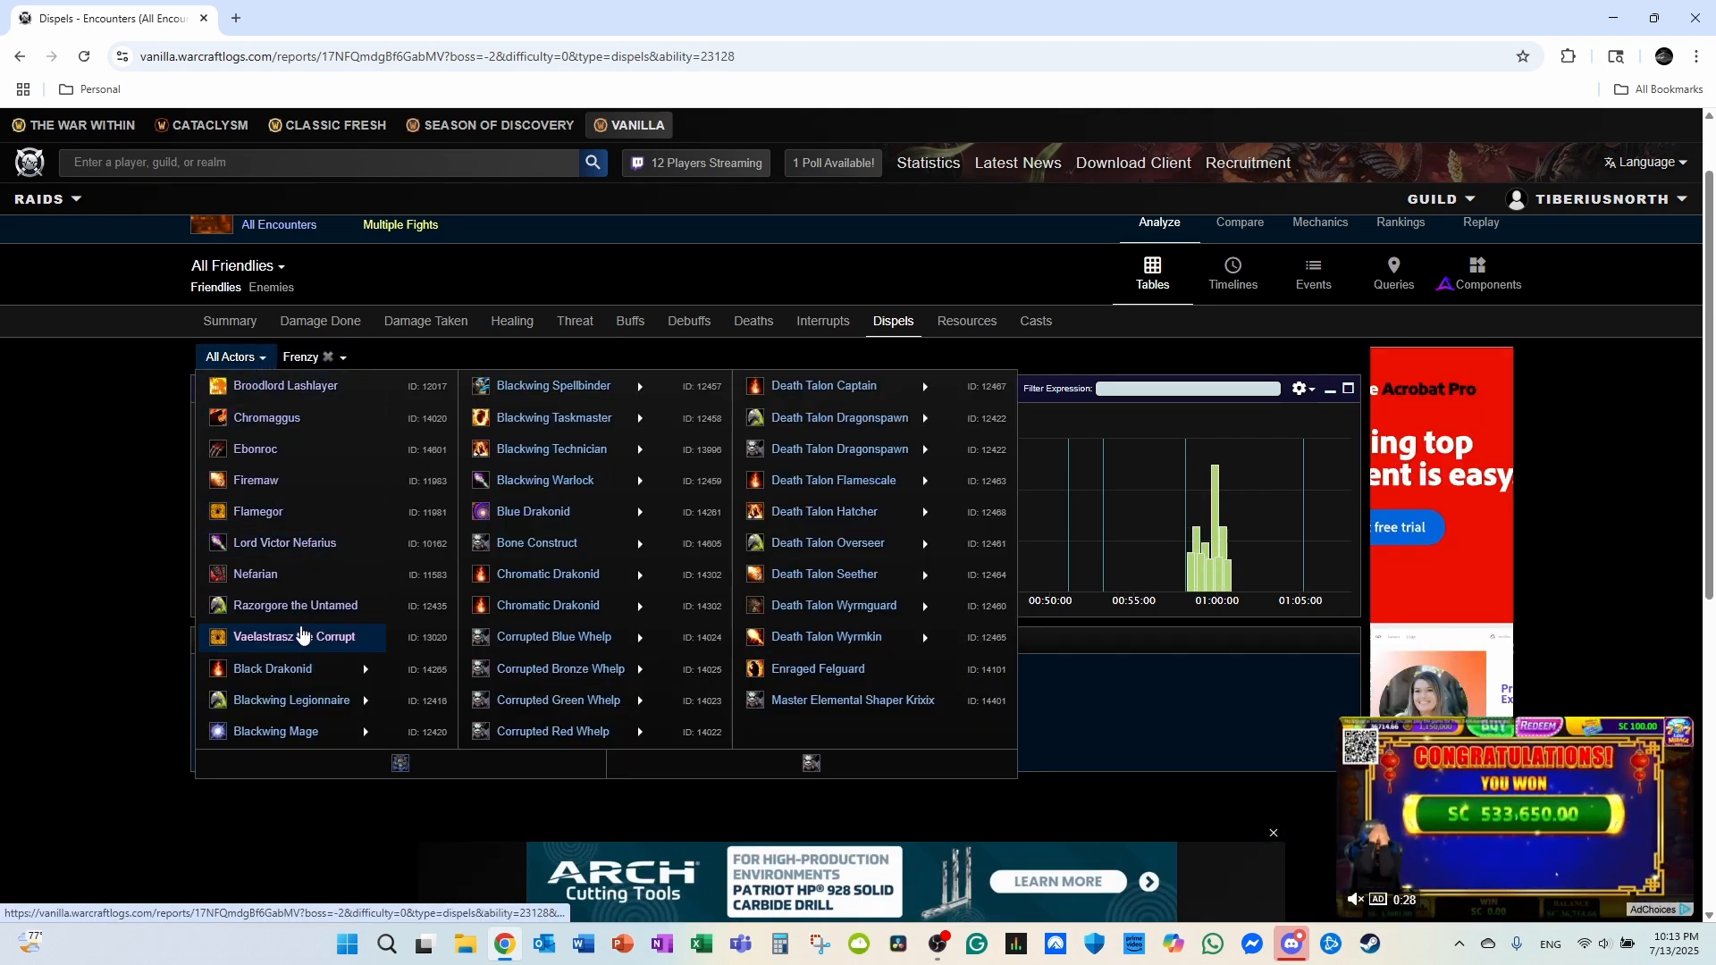
{"action": "left_click", "coordinate": [268, 418]}
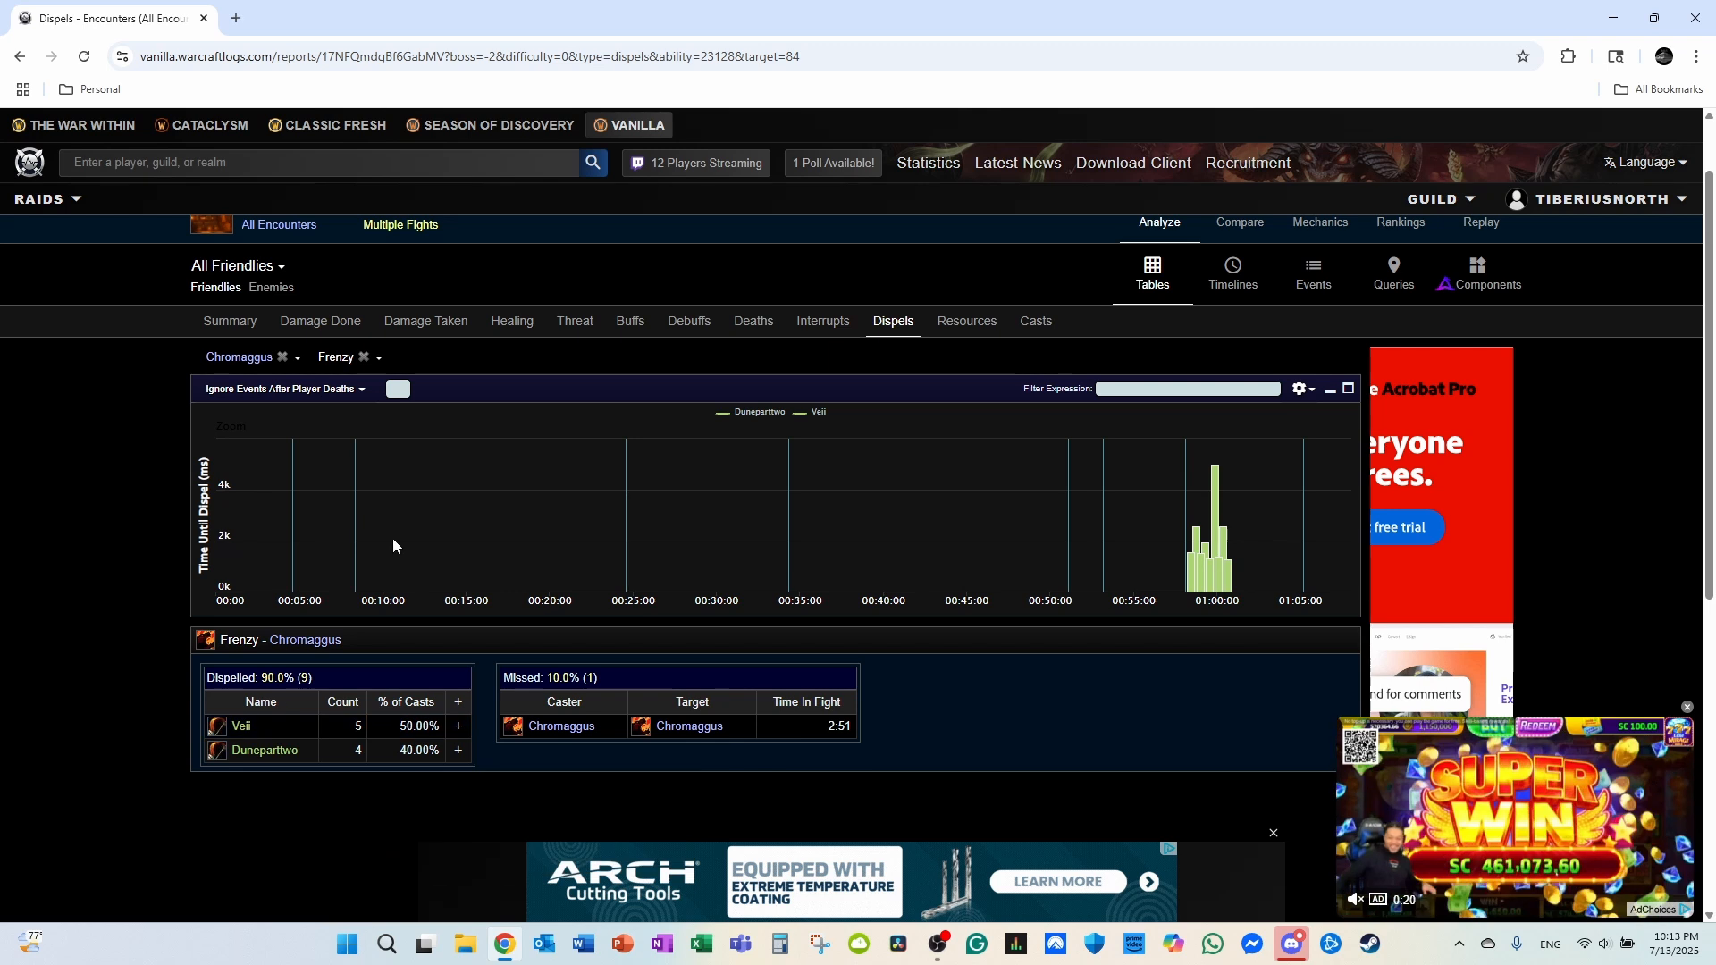
- Open the Resources table for all friendlies and review the hit points graph and the heal and damage event list
{"action": "left_click", "coordinate": [966, 322]}
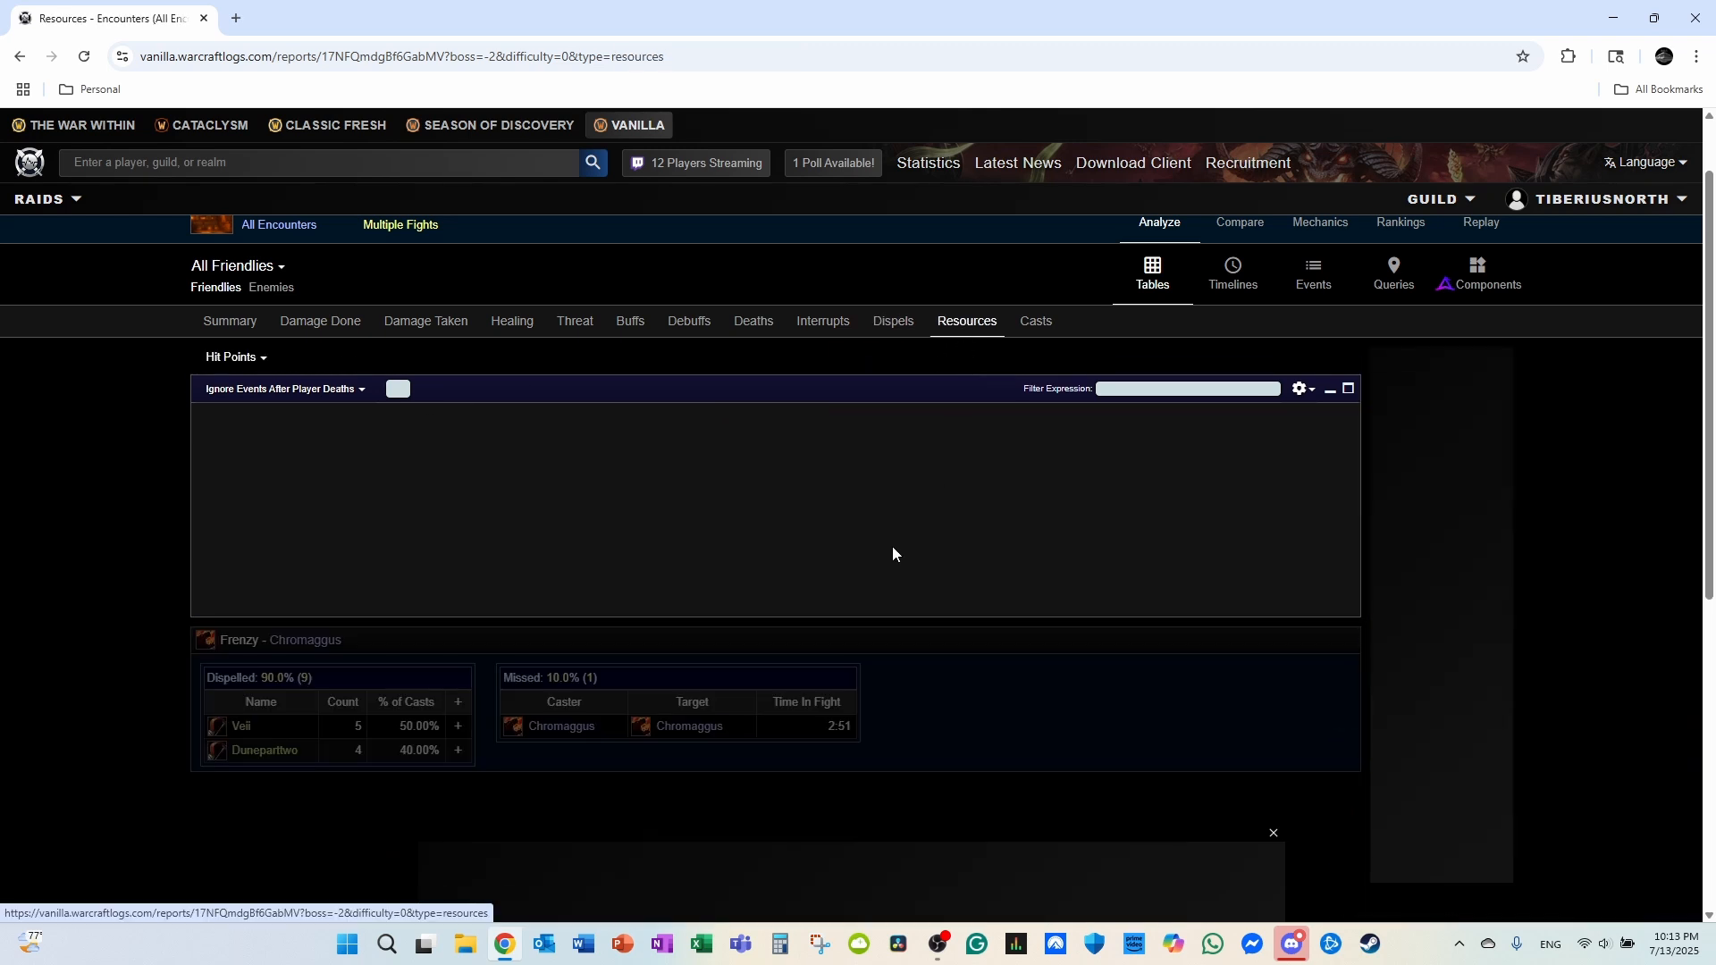
{"action": "scroll", "coordinate": [91, 602], "scroll_direction": "down", "scroll_amount": 5}
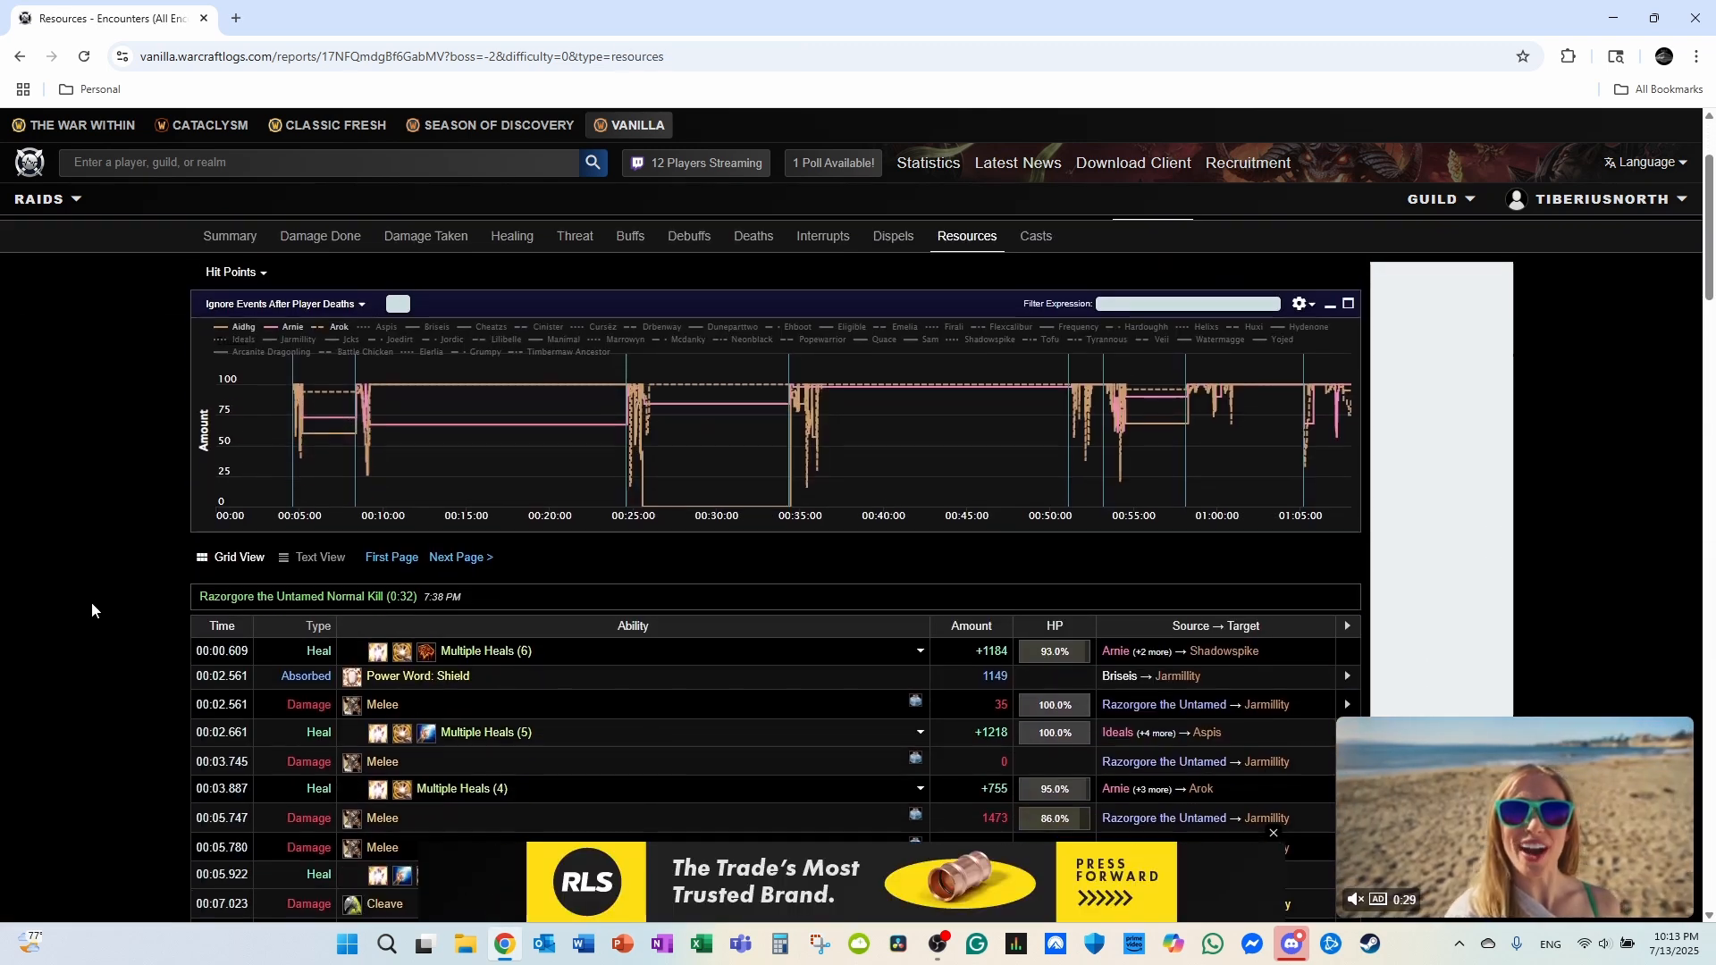
{"action": "scroll", "coordinate": [136, 534], "scroll_direction": "down", "scroll_amount": 5}
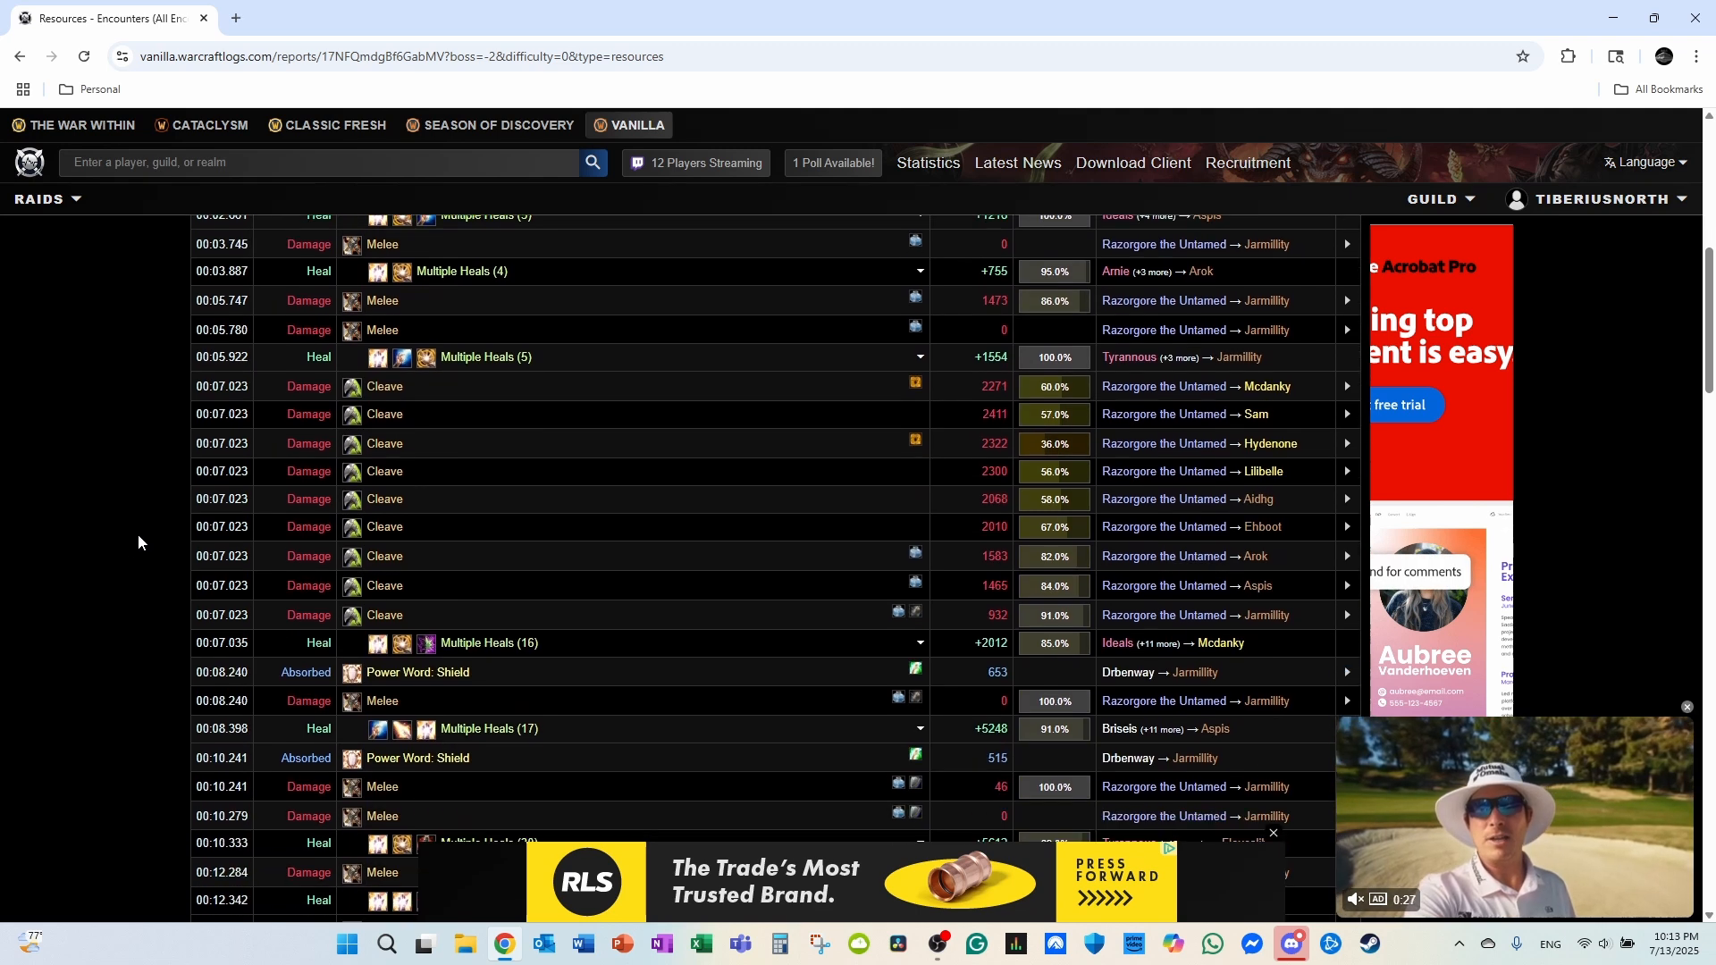
{"action": "scroll", "coordinate": [140, 536], "scroll_direction": "up", "scroll_amount": 3}
{"action": "scroll", "coordinate": [145, 541], "scroll_direction": "up", "scroll_amount": 7}
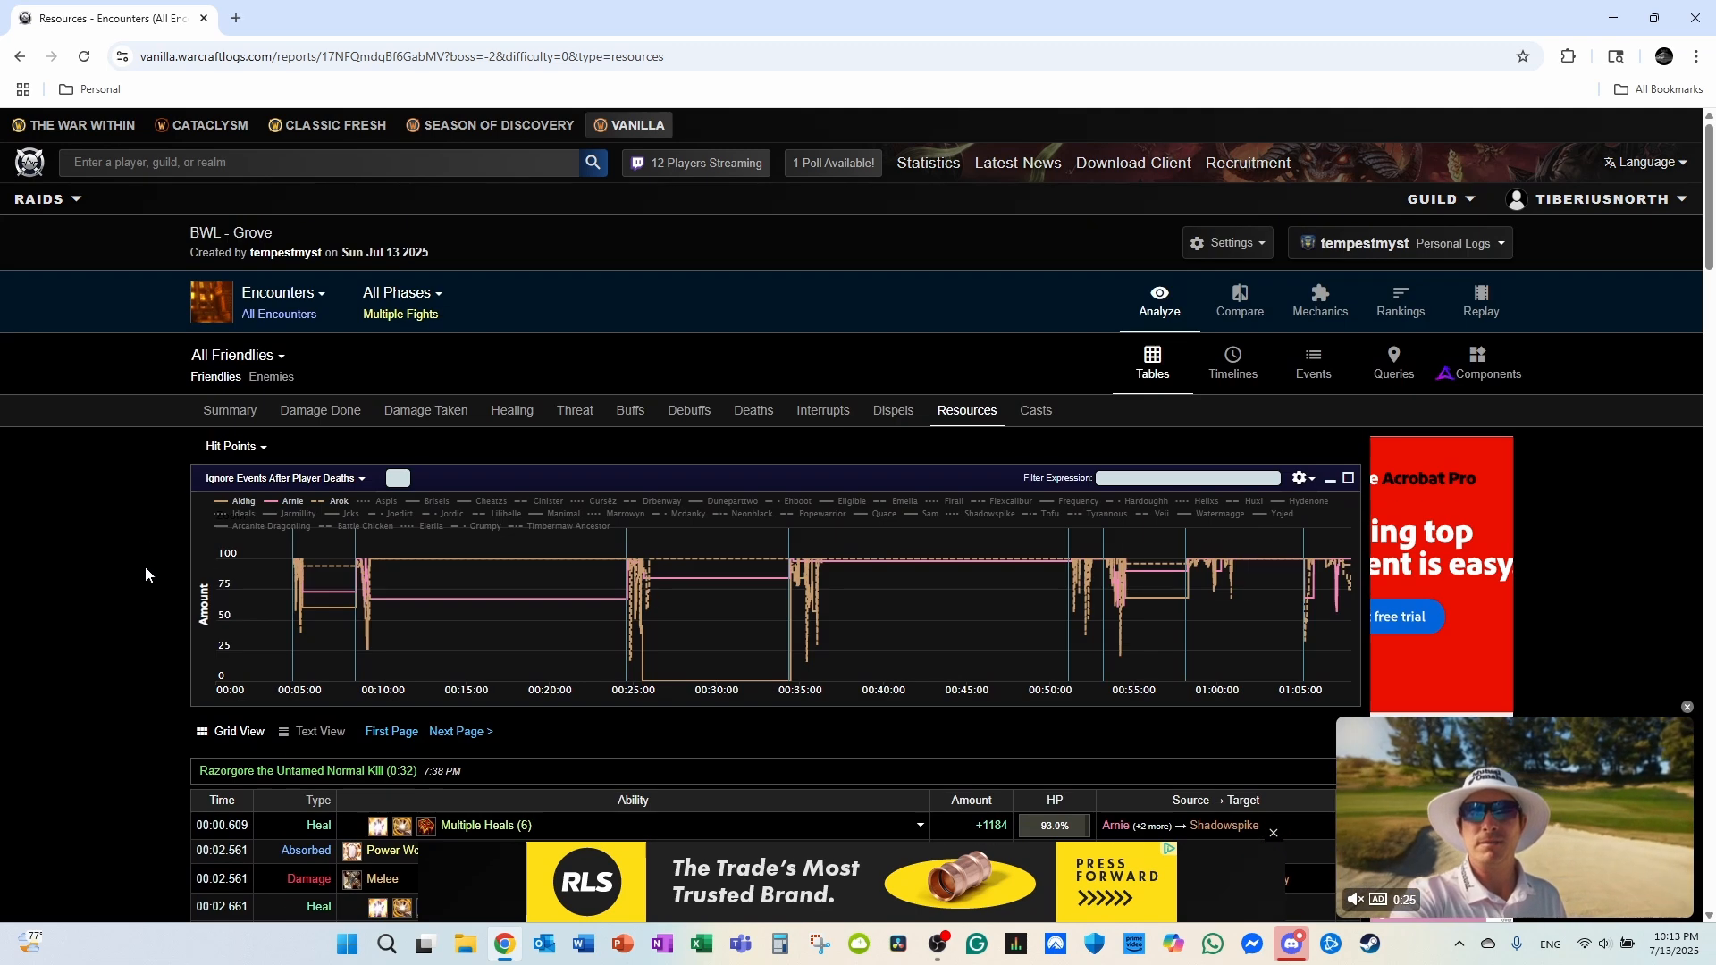
- Open the Casts table for all encounters and compare cast amounts, active time and casts per minute across the players
{"action": "left_click", "coordinate": [1045, 418]}
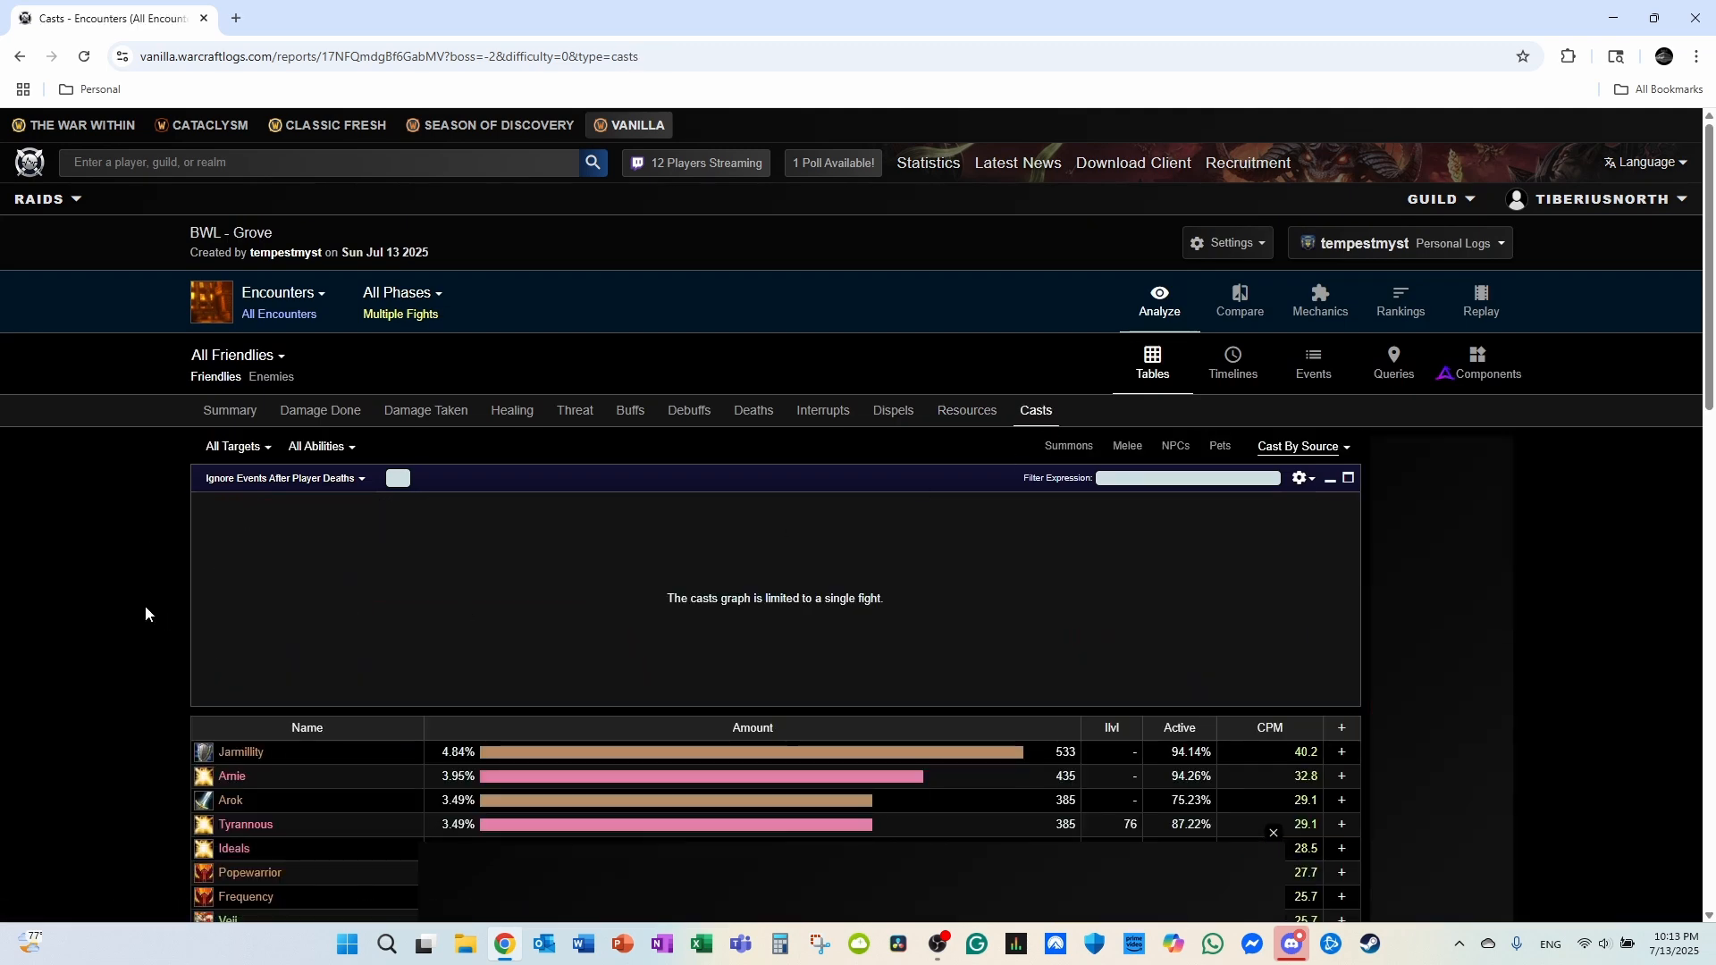
{"action": "scroll", "coordinate": [125, 584], "scroll_direction": "down", "scroll_amount": 3}
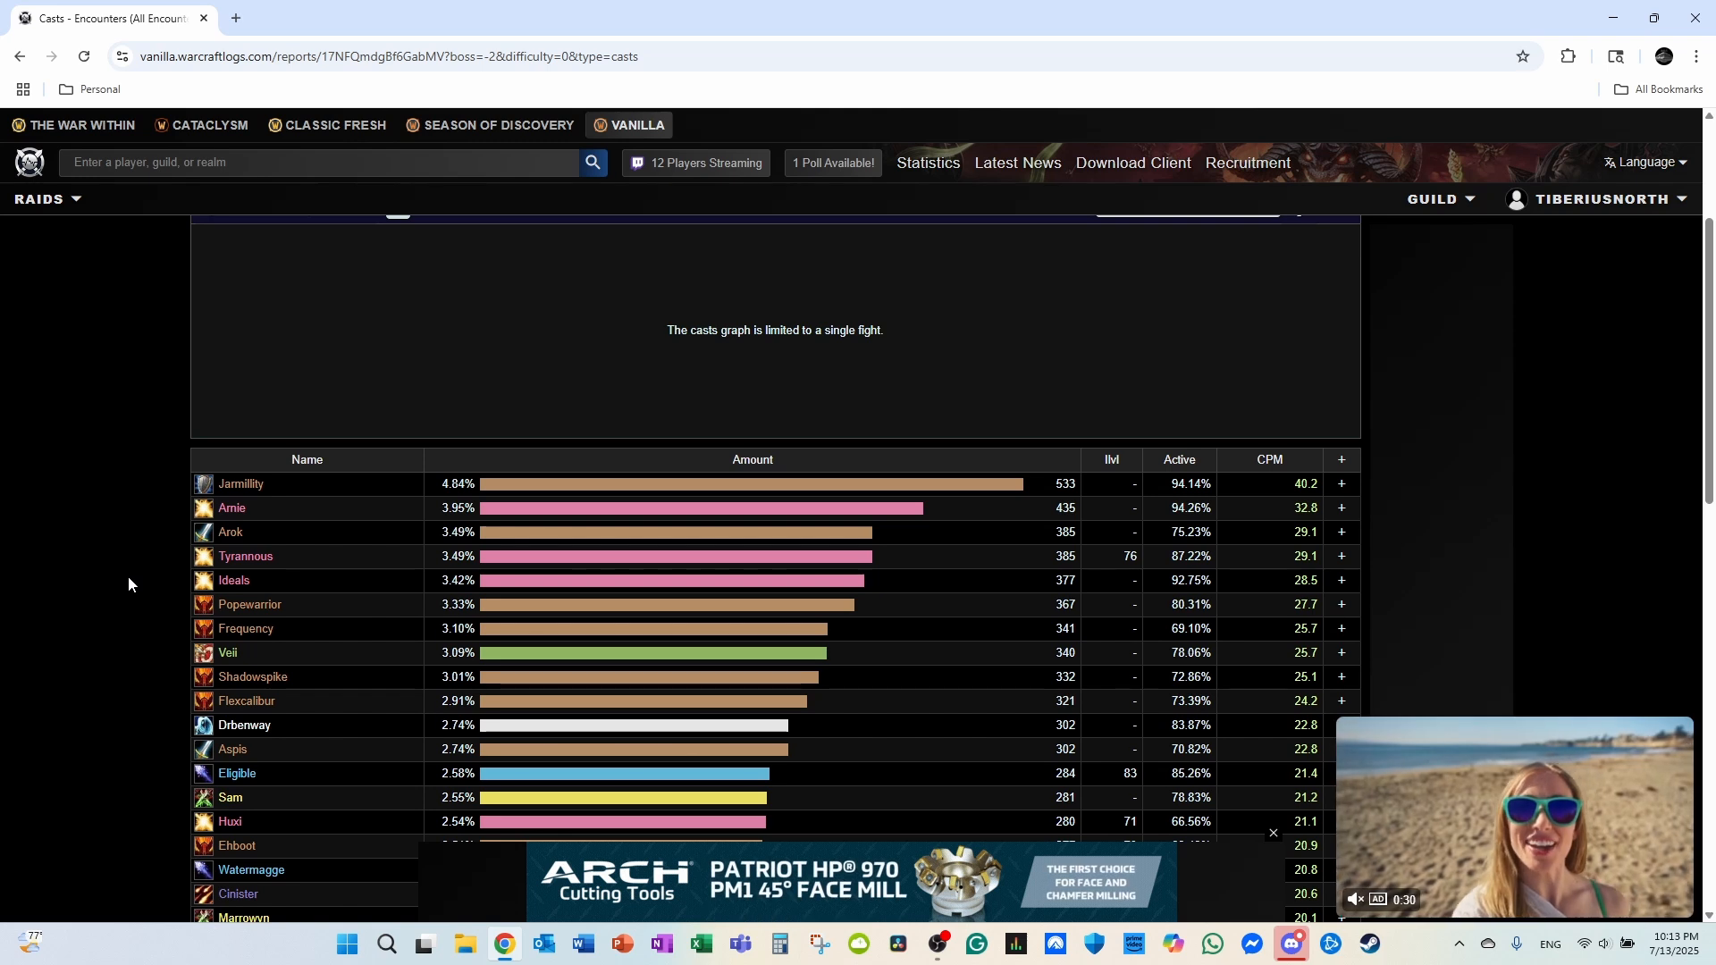
{"action": "scroll", "coordinate": [132, 581], "scroll_direction": "down", "scroll_amount": 3}
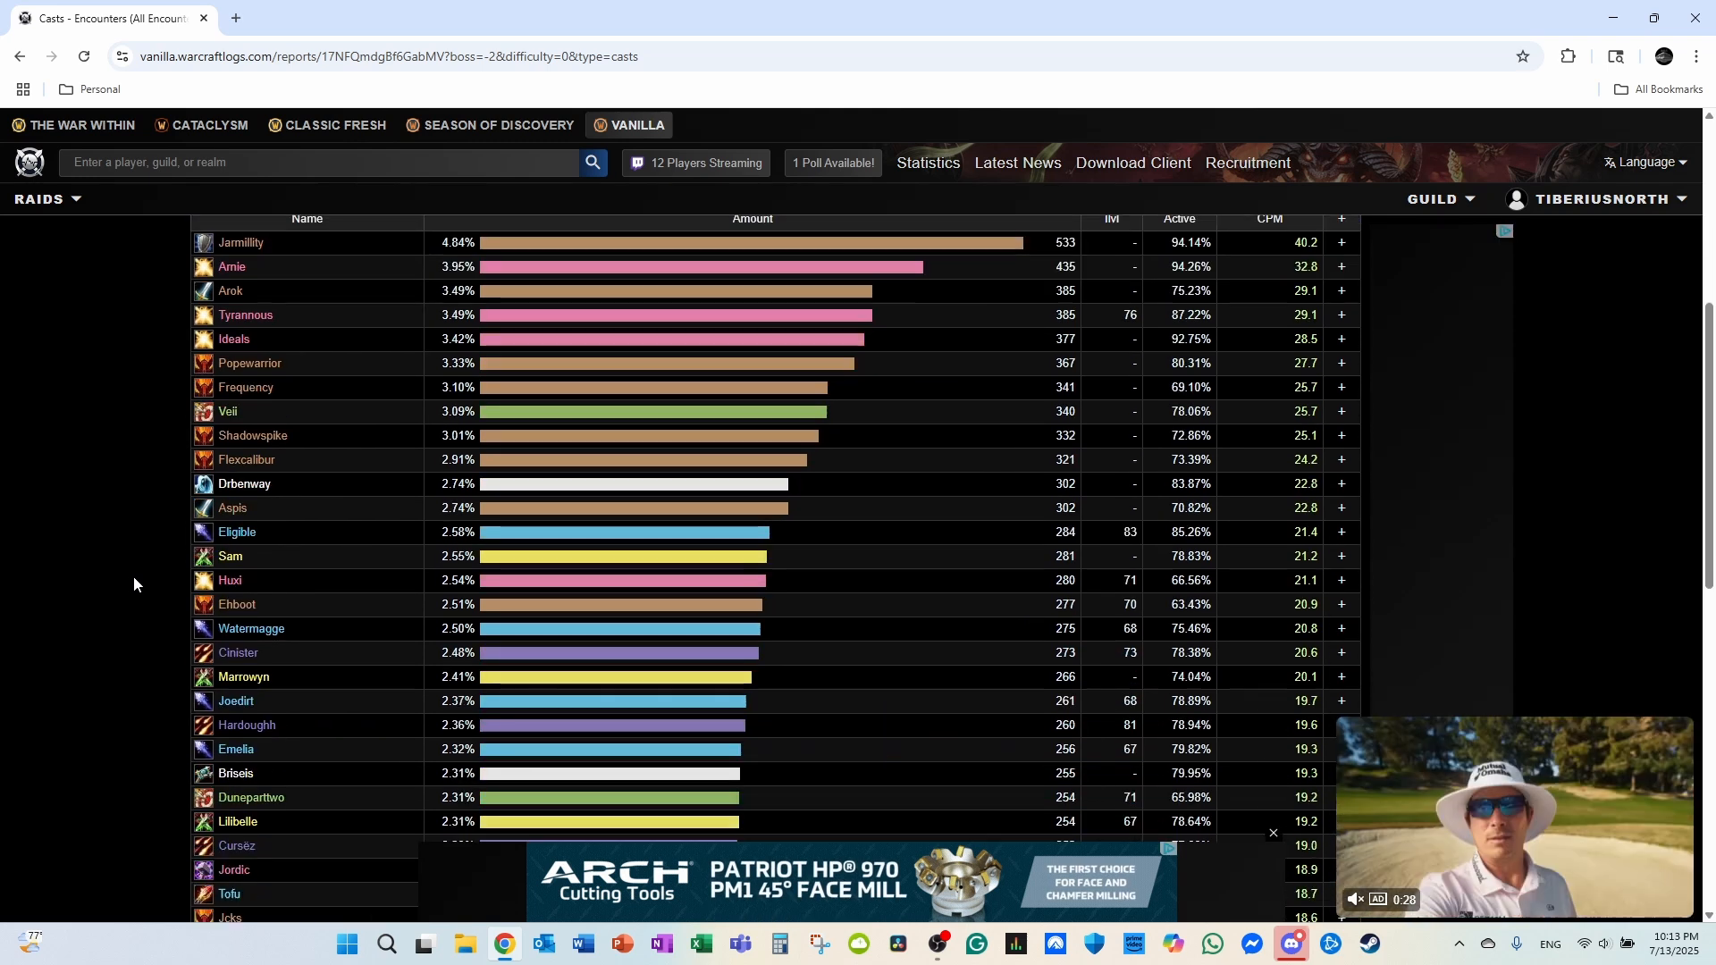
{"action": "scroll", "coordinate": [138, 572], "scroll_direction": "down", "scroll_amount": 4}
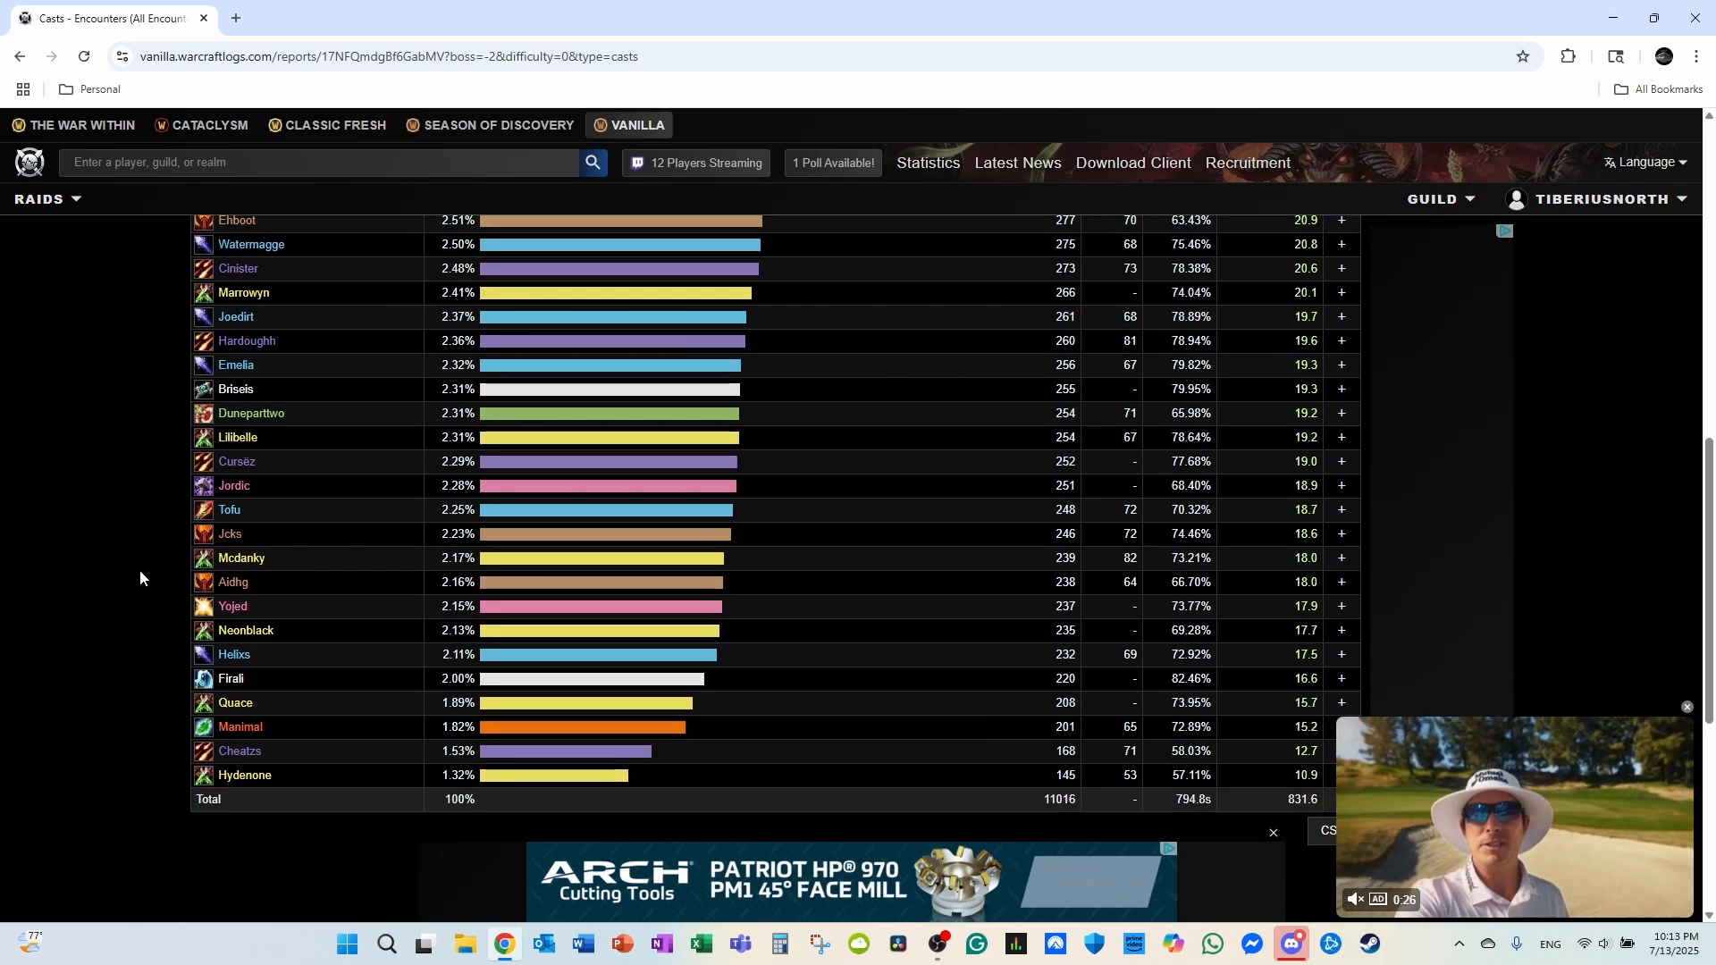
{"action": "scroll", "coordinate": [140, 570], "scroll_direction": "up", "scroll_amount": 4}
{"action": "scroll", "coordinate": [147, 575], "scroll_direction": "up", "scroll_amount": 6}
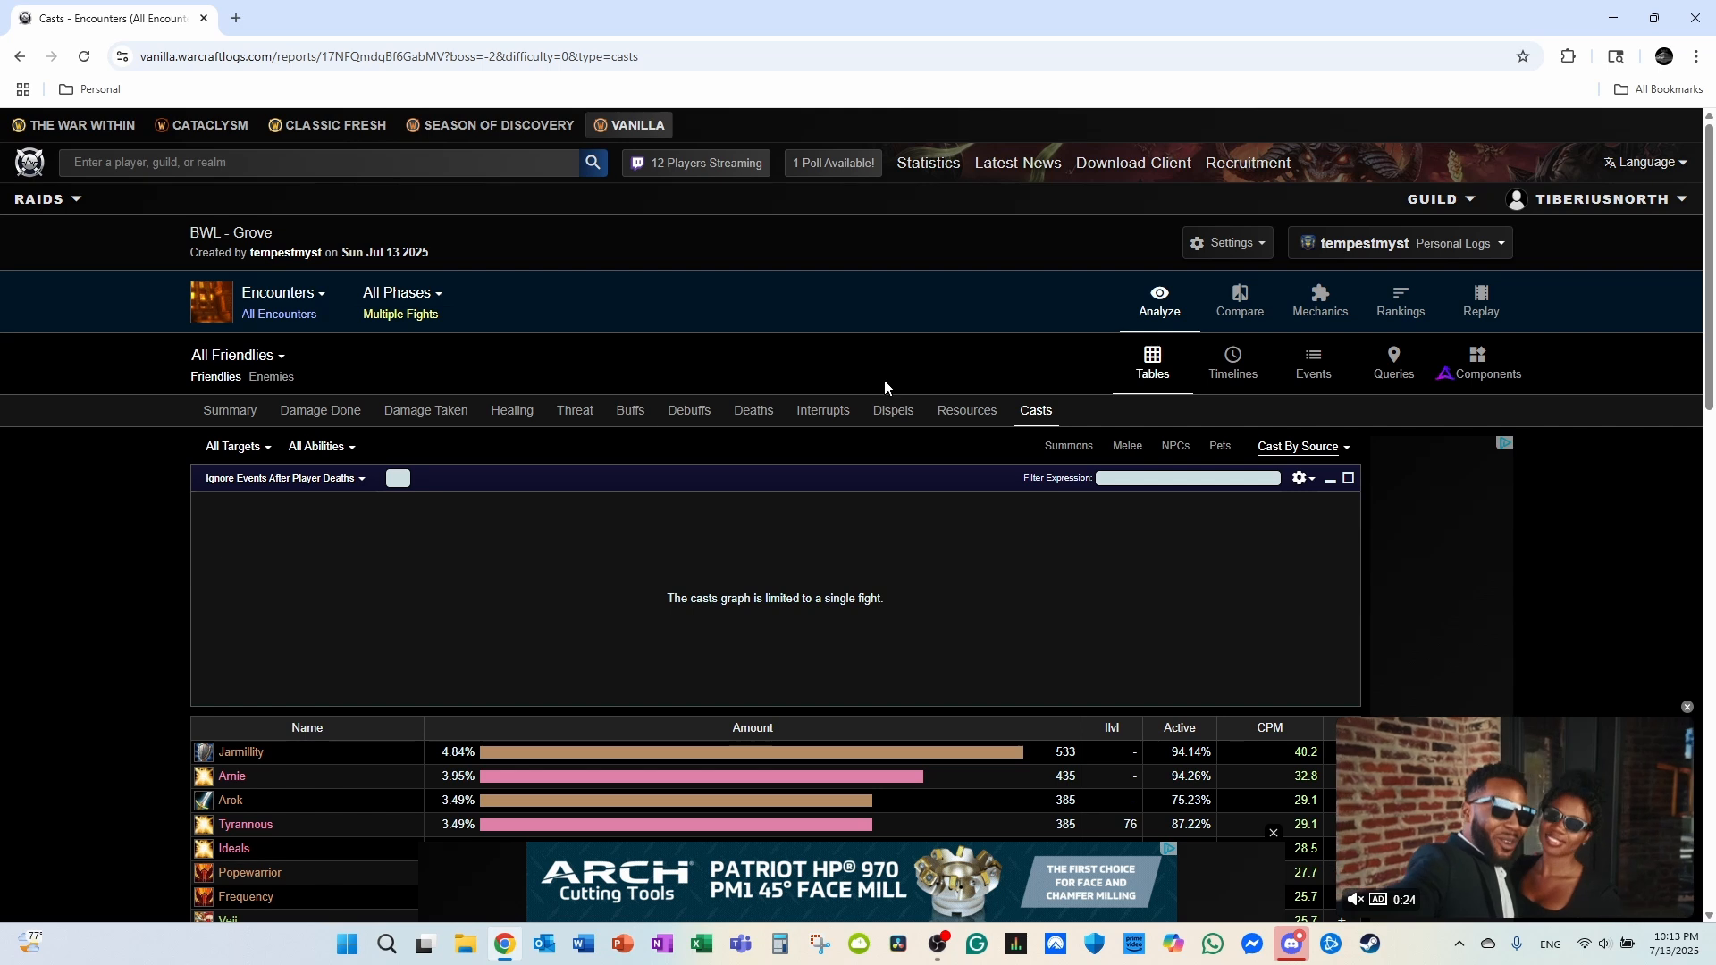
- Extend the Casts table to Encounters and Trash Fights and open Shadowspike's cast breakdown by spell
{"action": "left_click", "coordinate": [307, 301]}
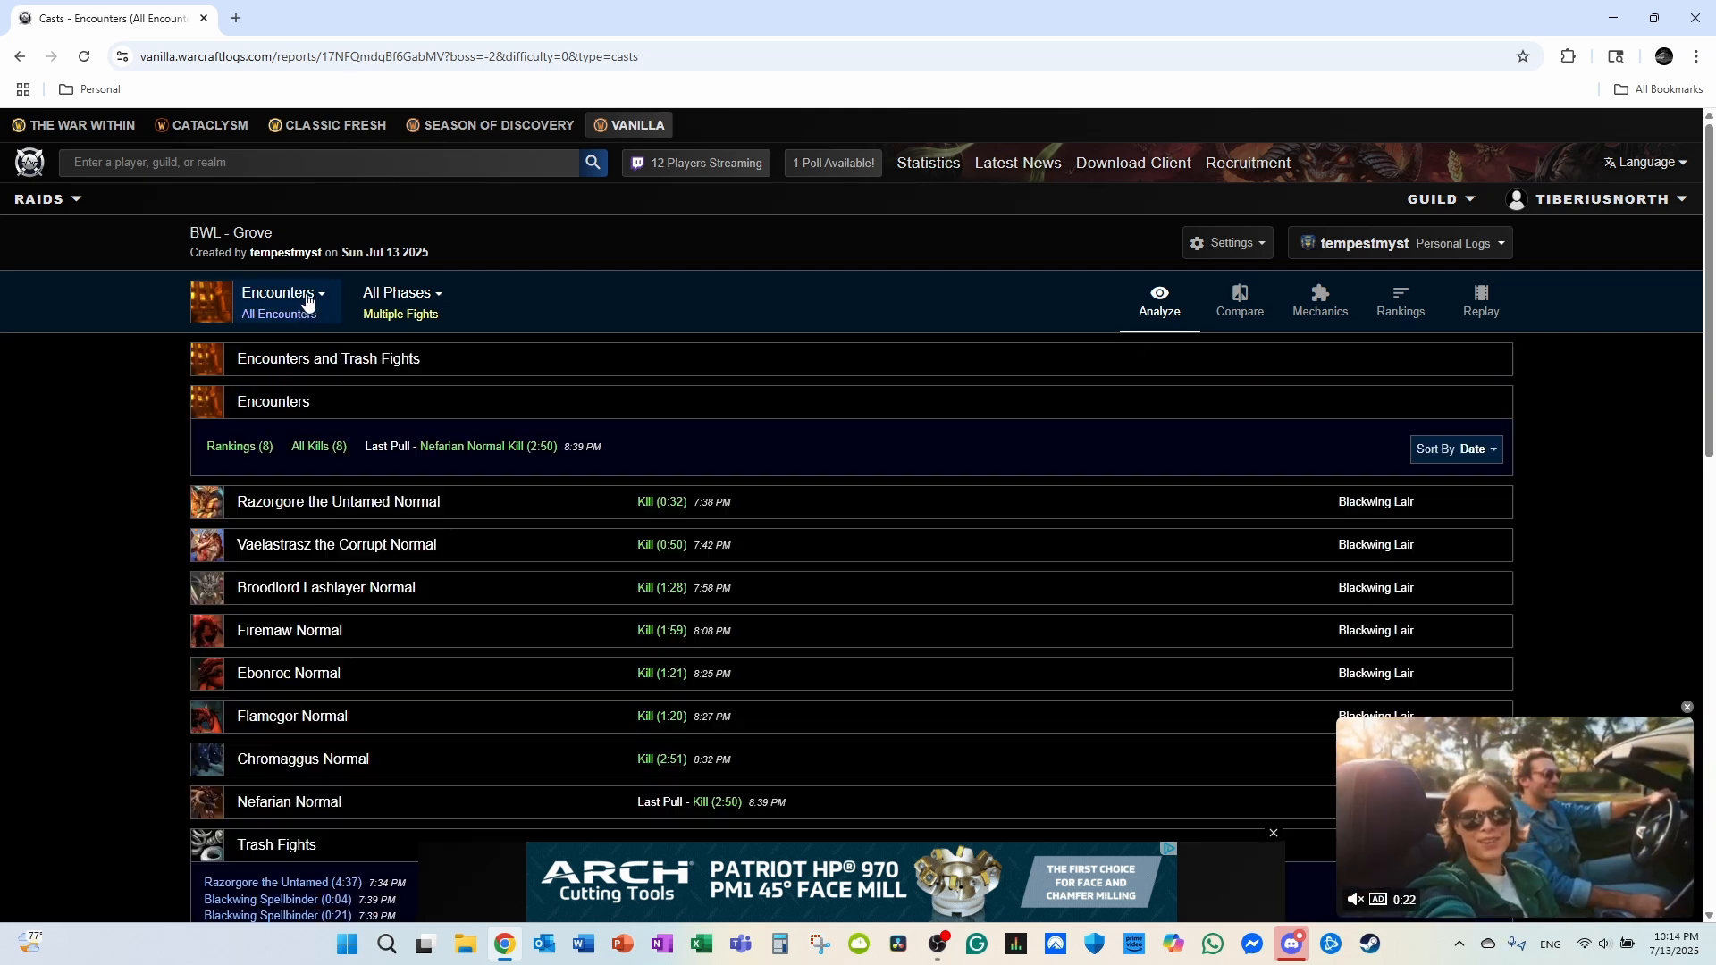
{"action": "left_click", "coordinate": [383, 362]}
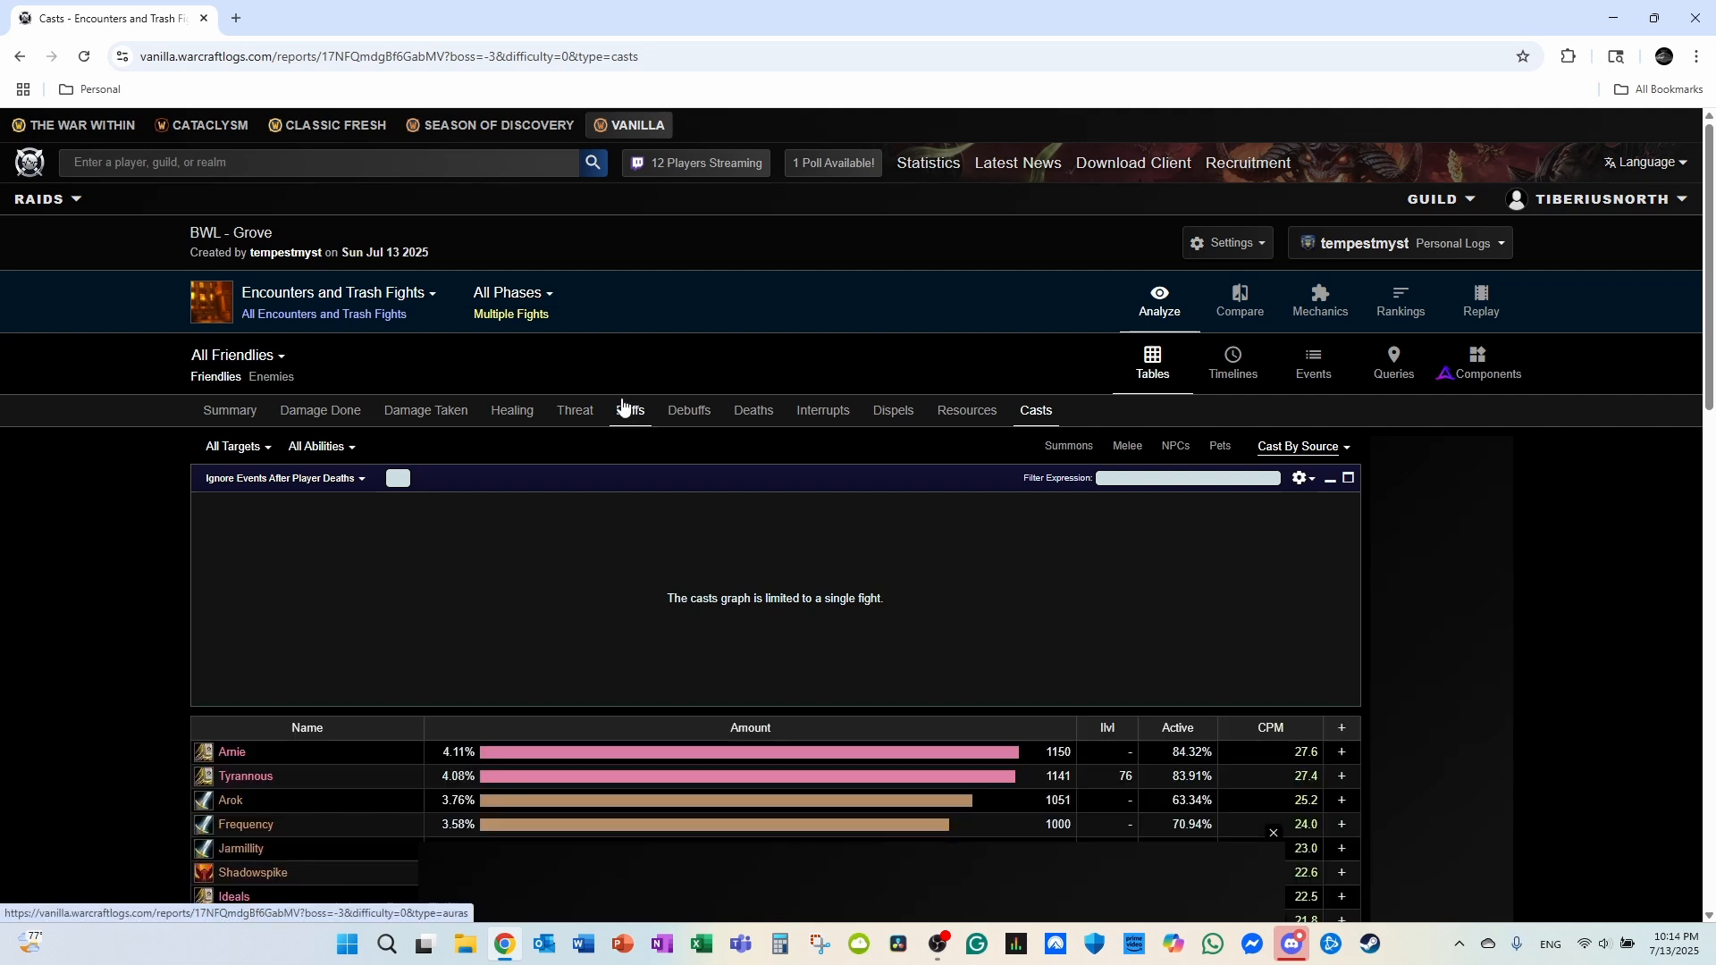
{"action": "scroll", "coordinate": [537, 447], "scroll_direction": "down", "scroll_amount": 3}
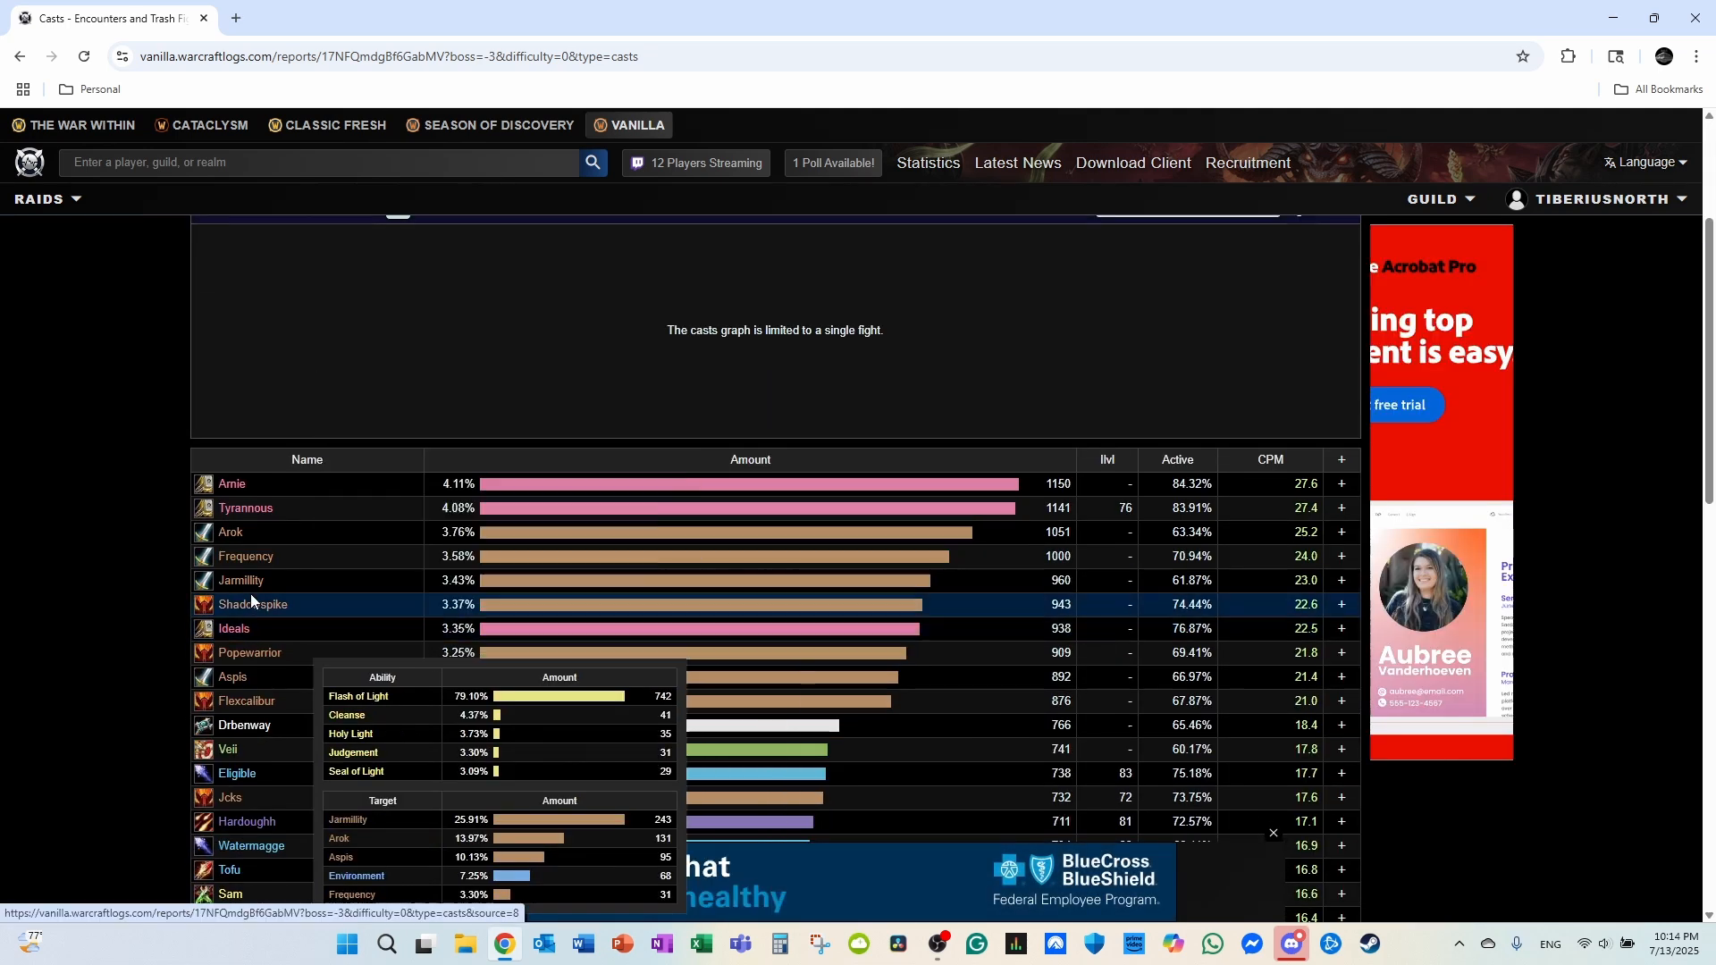
{"action": "left_click", "coordinate": [251, 605]}
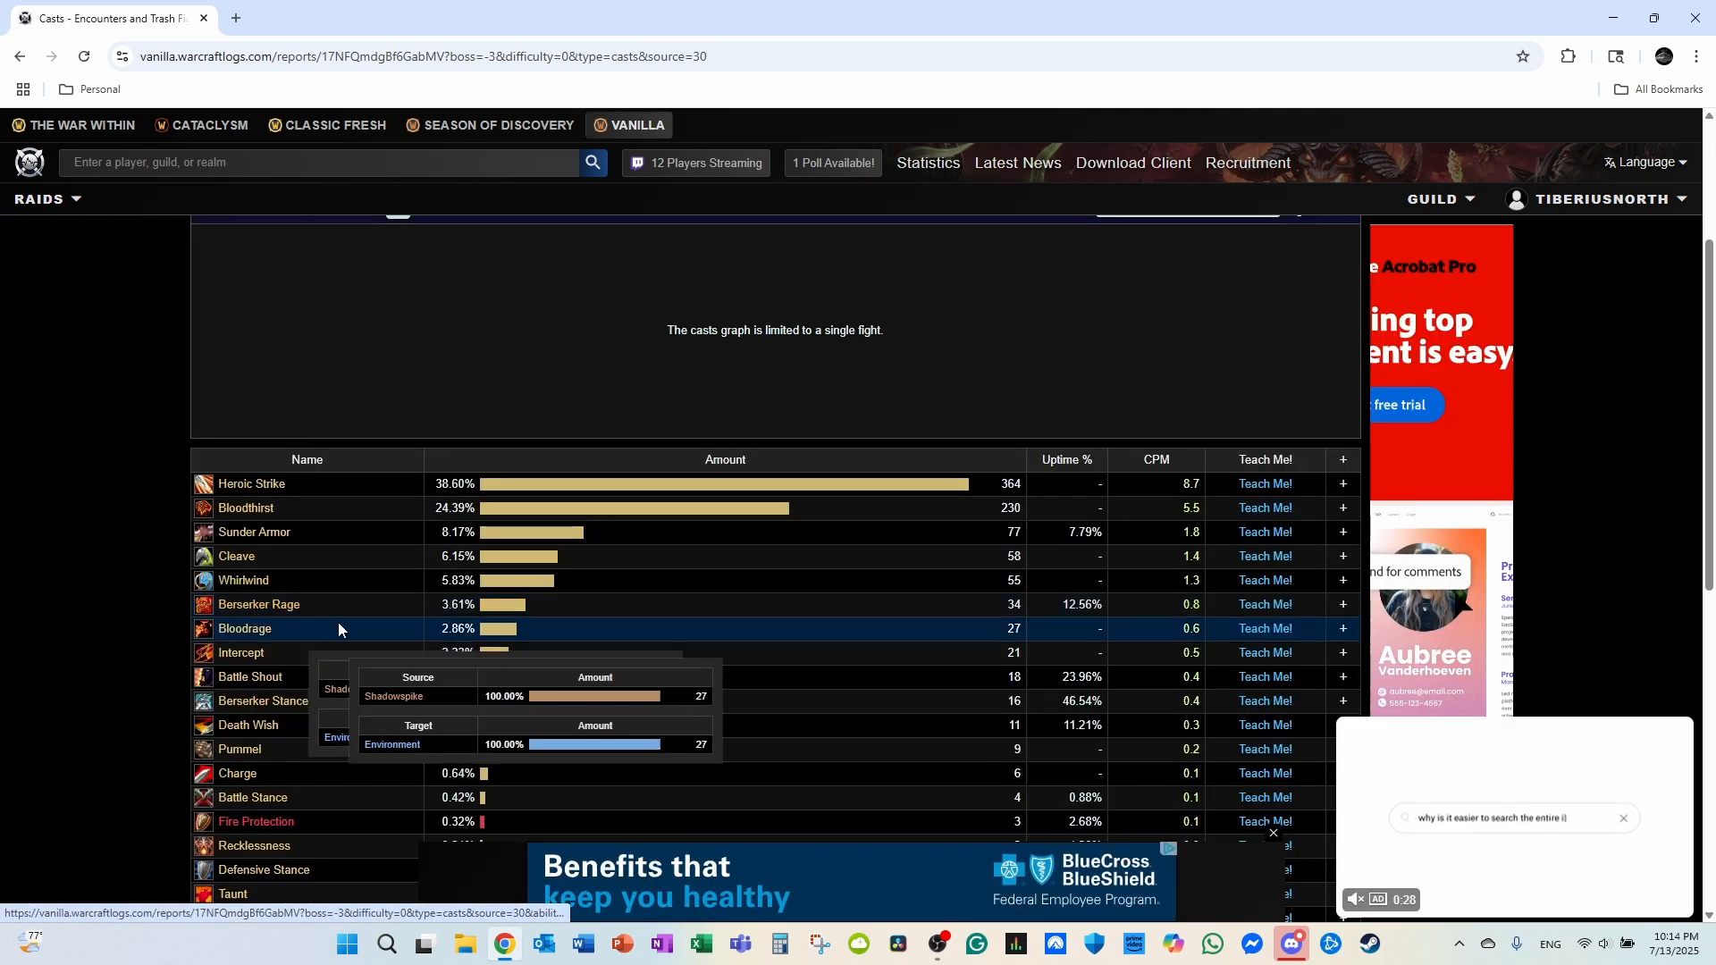
{"action": "scroll", "coordinate": [447, 607], "scroll_direction": "up", "scroll_amount": 3}
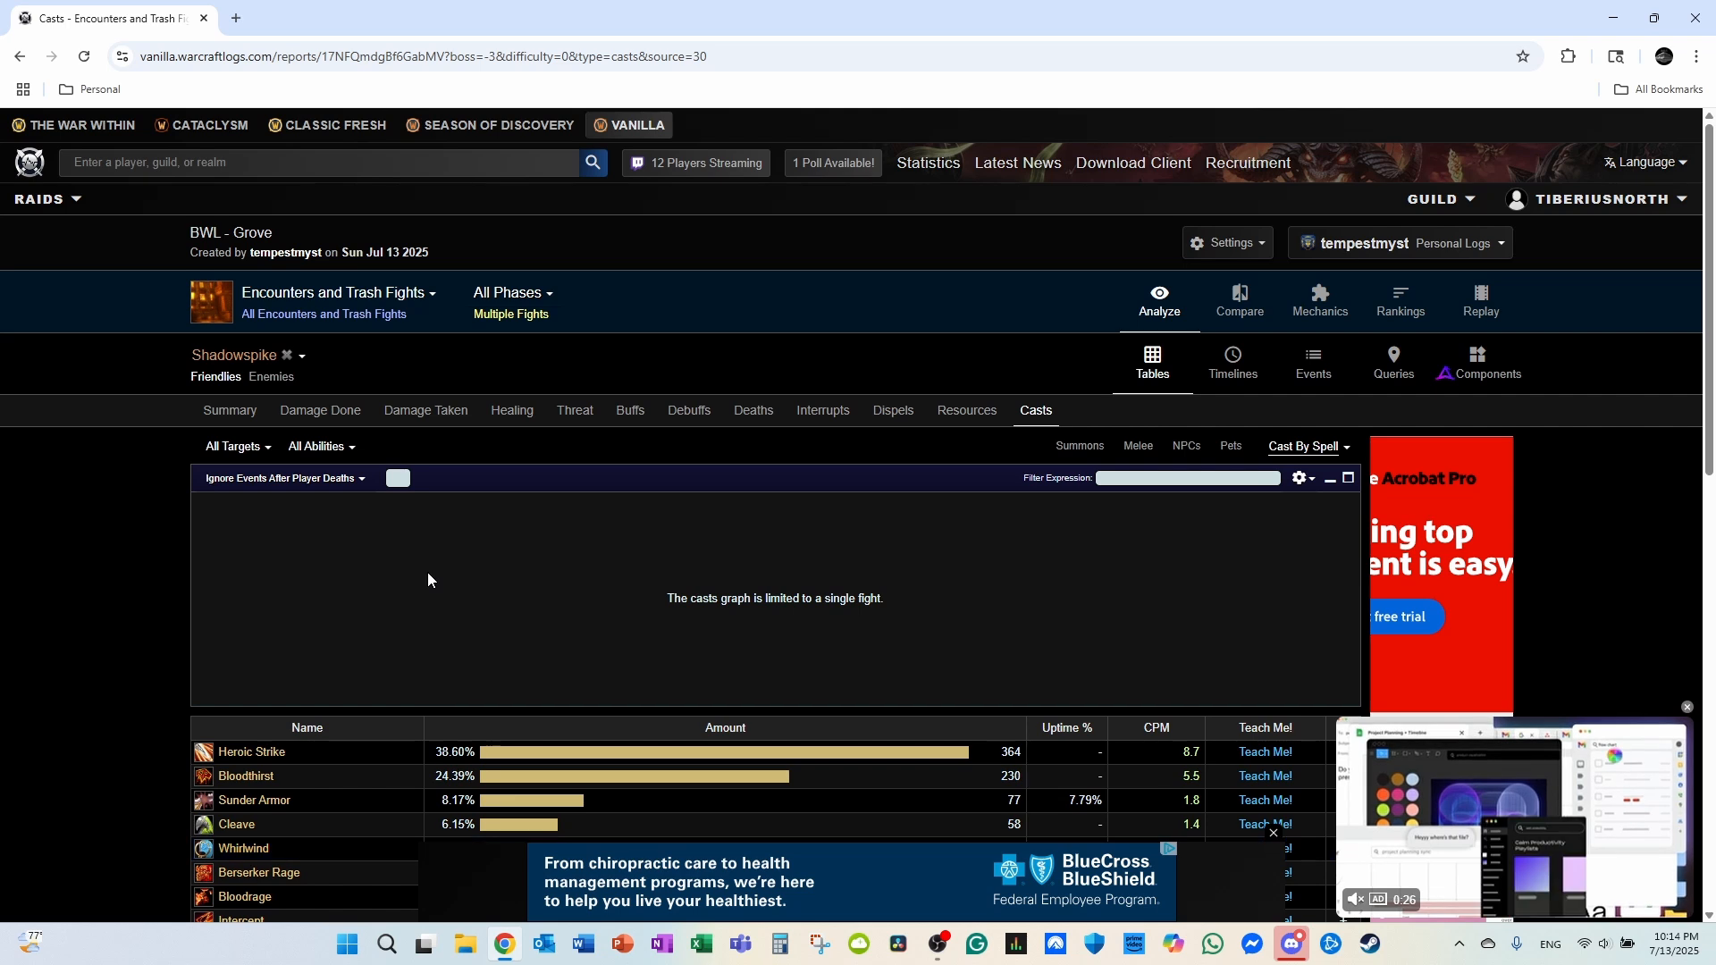
{"action": "scroll", "coordinate": [270, 483], "scroll_direction": "down", "scroll_amount": 1}
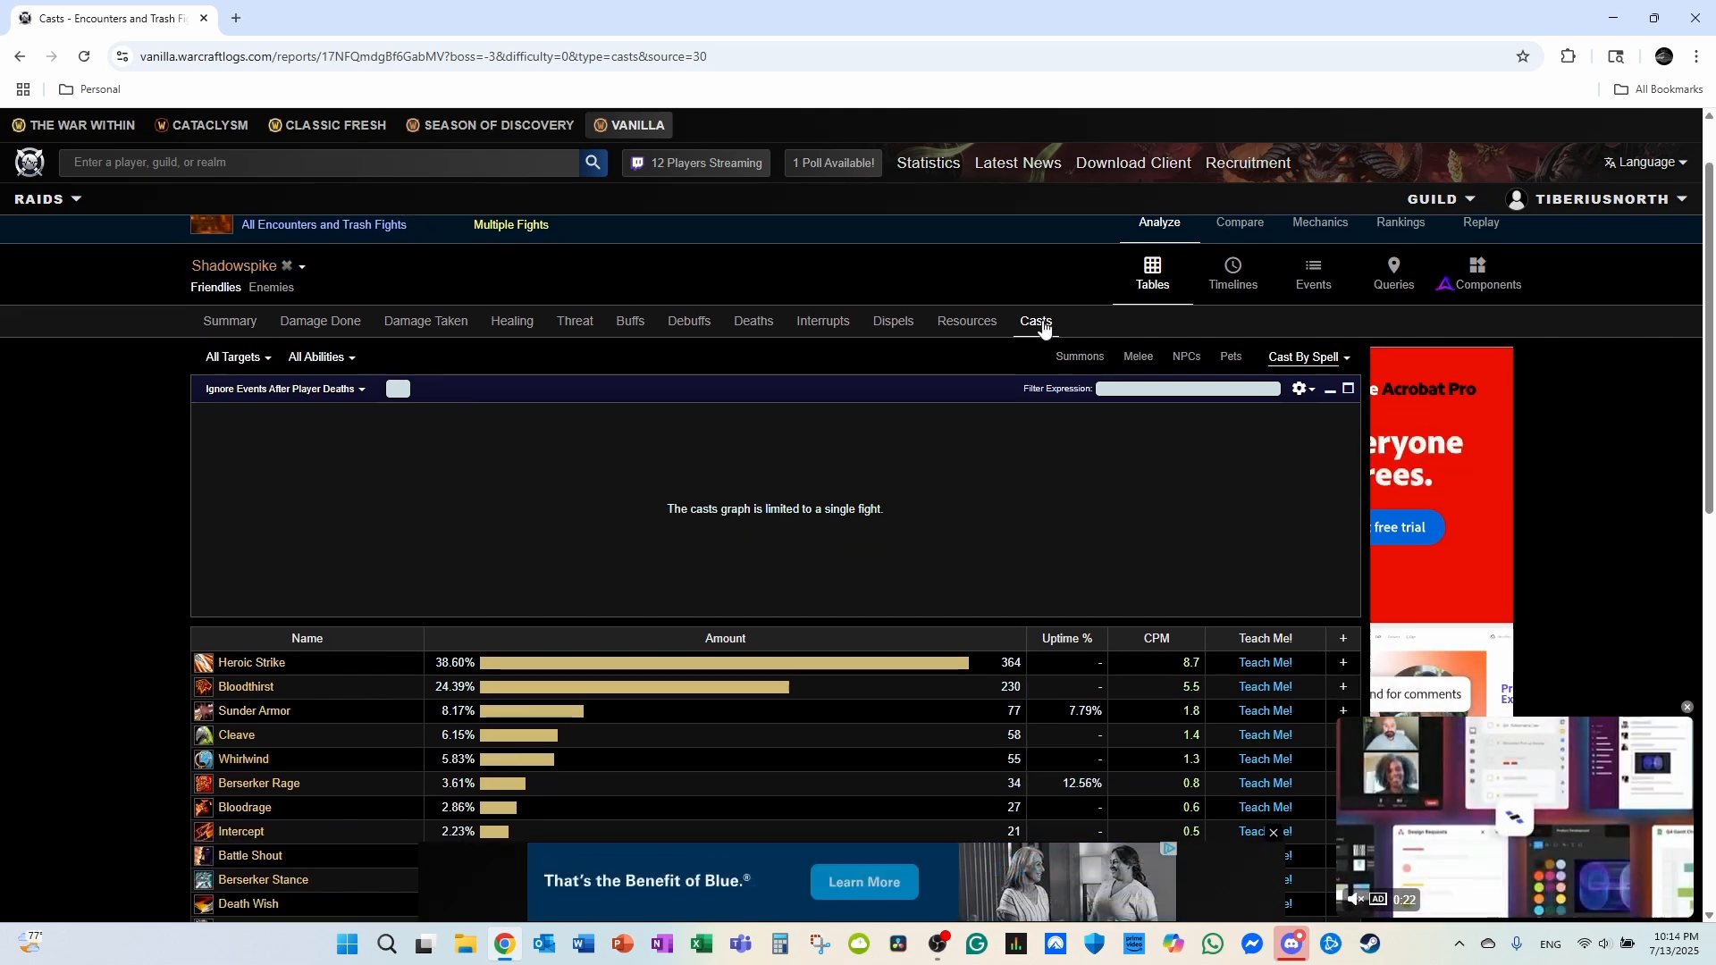
- Open Shadowspike's Summary and examine the character's activity graph, stats, talents, gear and enchants
{"action": "left_click", "coordinate": [241, 328]}
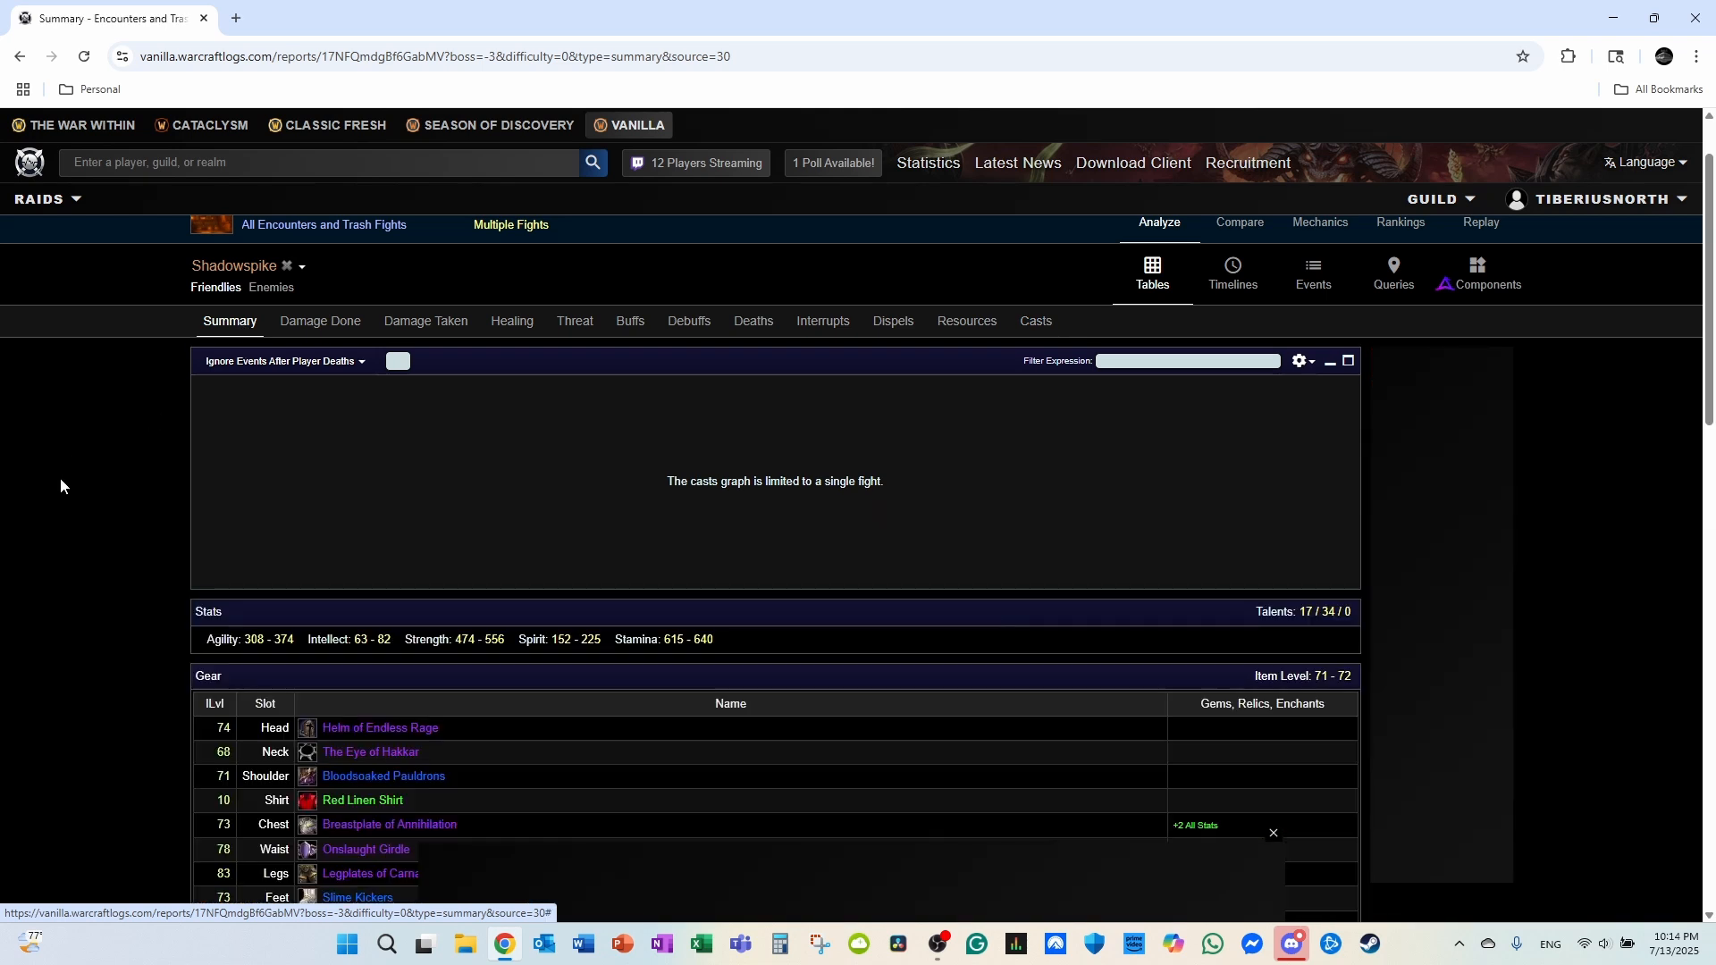
{"action": "scroll", "coordinate": [82, 467], "scroll_direction": "down", "scroll_amount": 2}
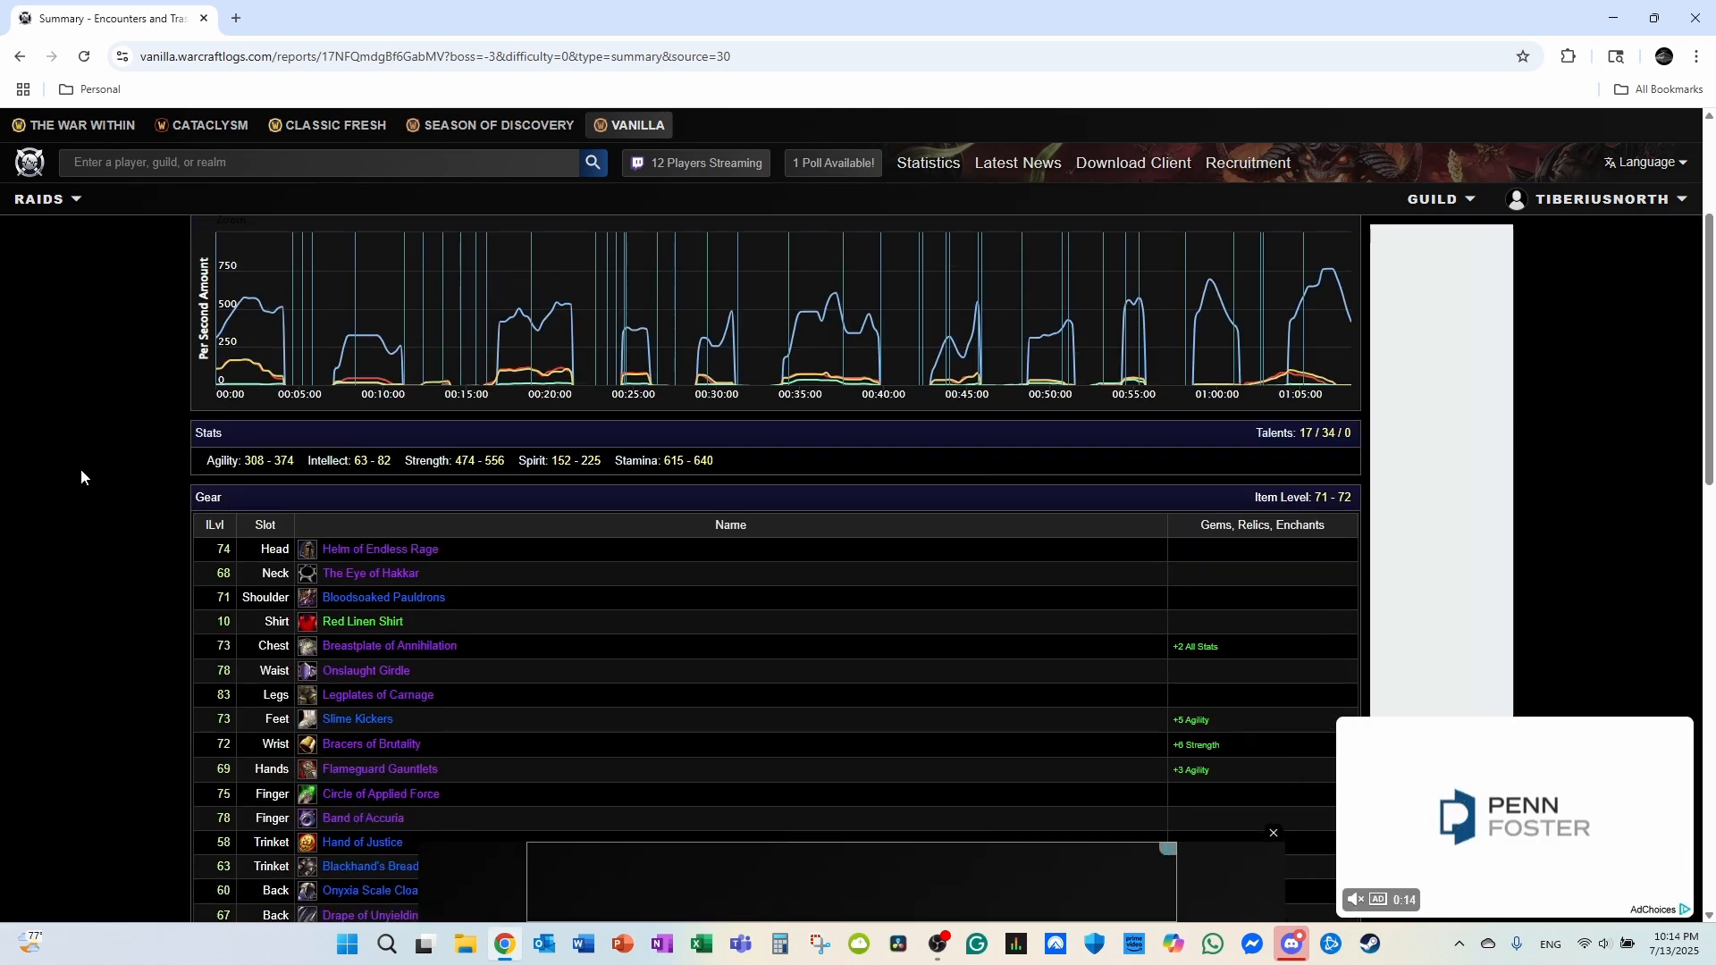
{"action": "scroll", "coordinate": [78, 470], "scroll_direction": "down", "scroll_amount": 1}
{"action": "scroll", "coordinate": [86, 456], "scroll_direction": "down", "scroll_amount": 1}
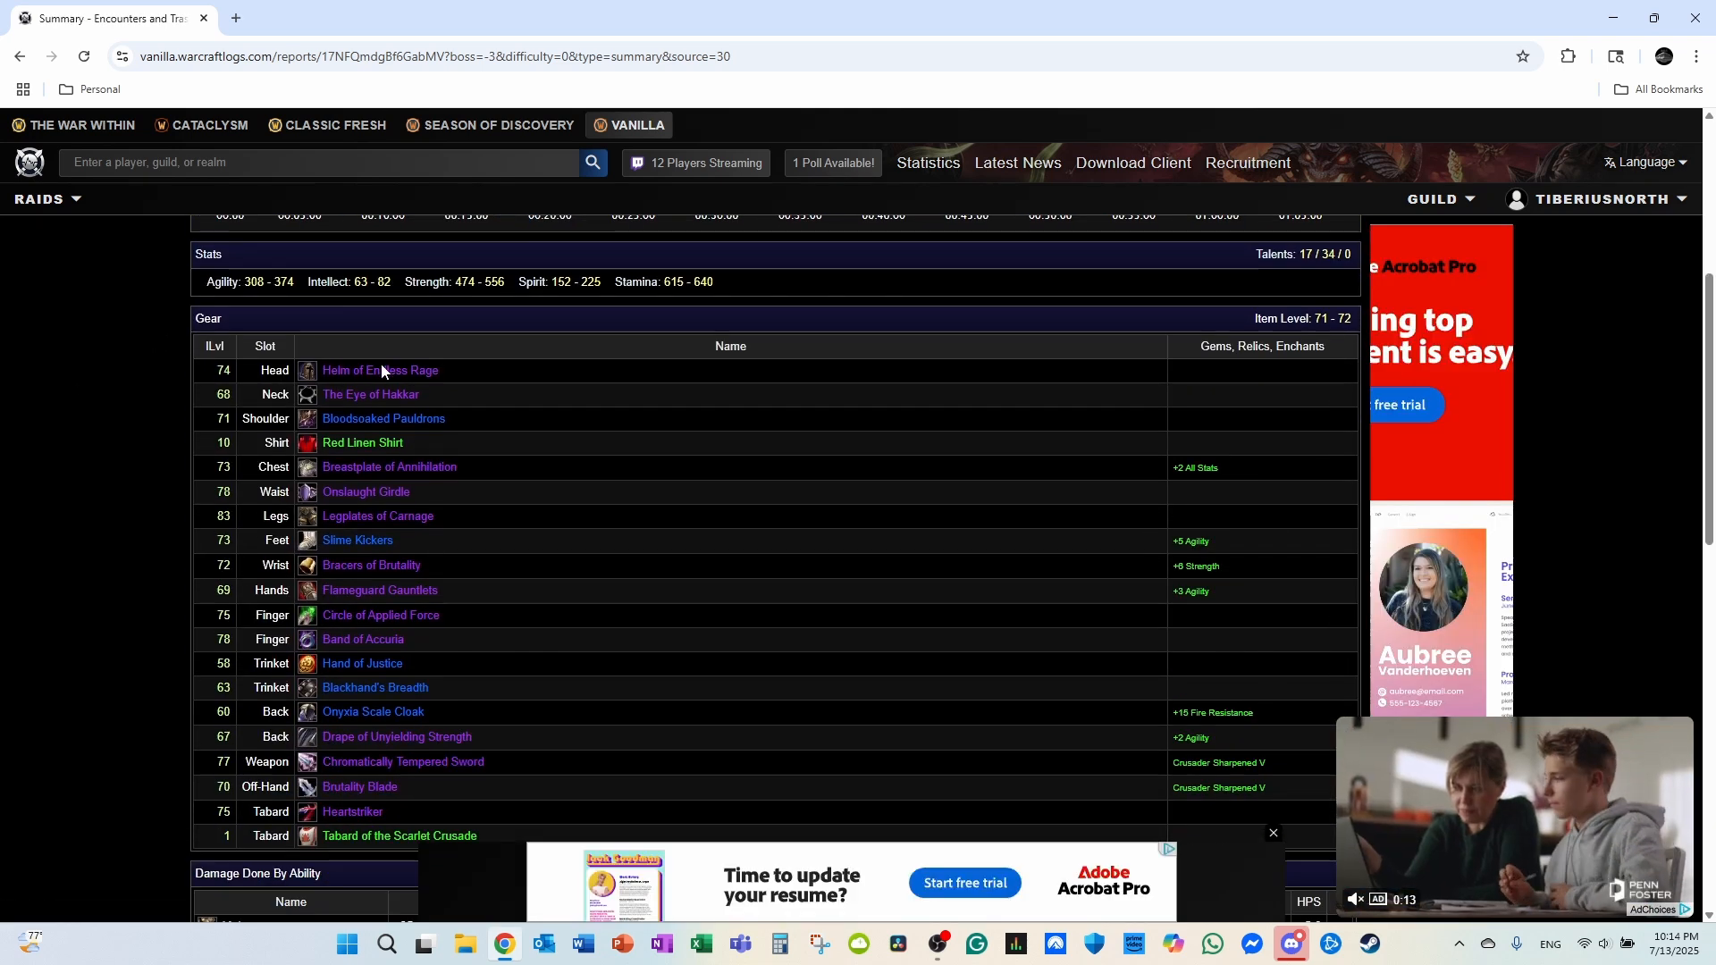
{"action": "scroll", "coordinate": [418, 819], "scroll_direction": "up", "scroll_amount": 4}
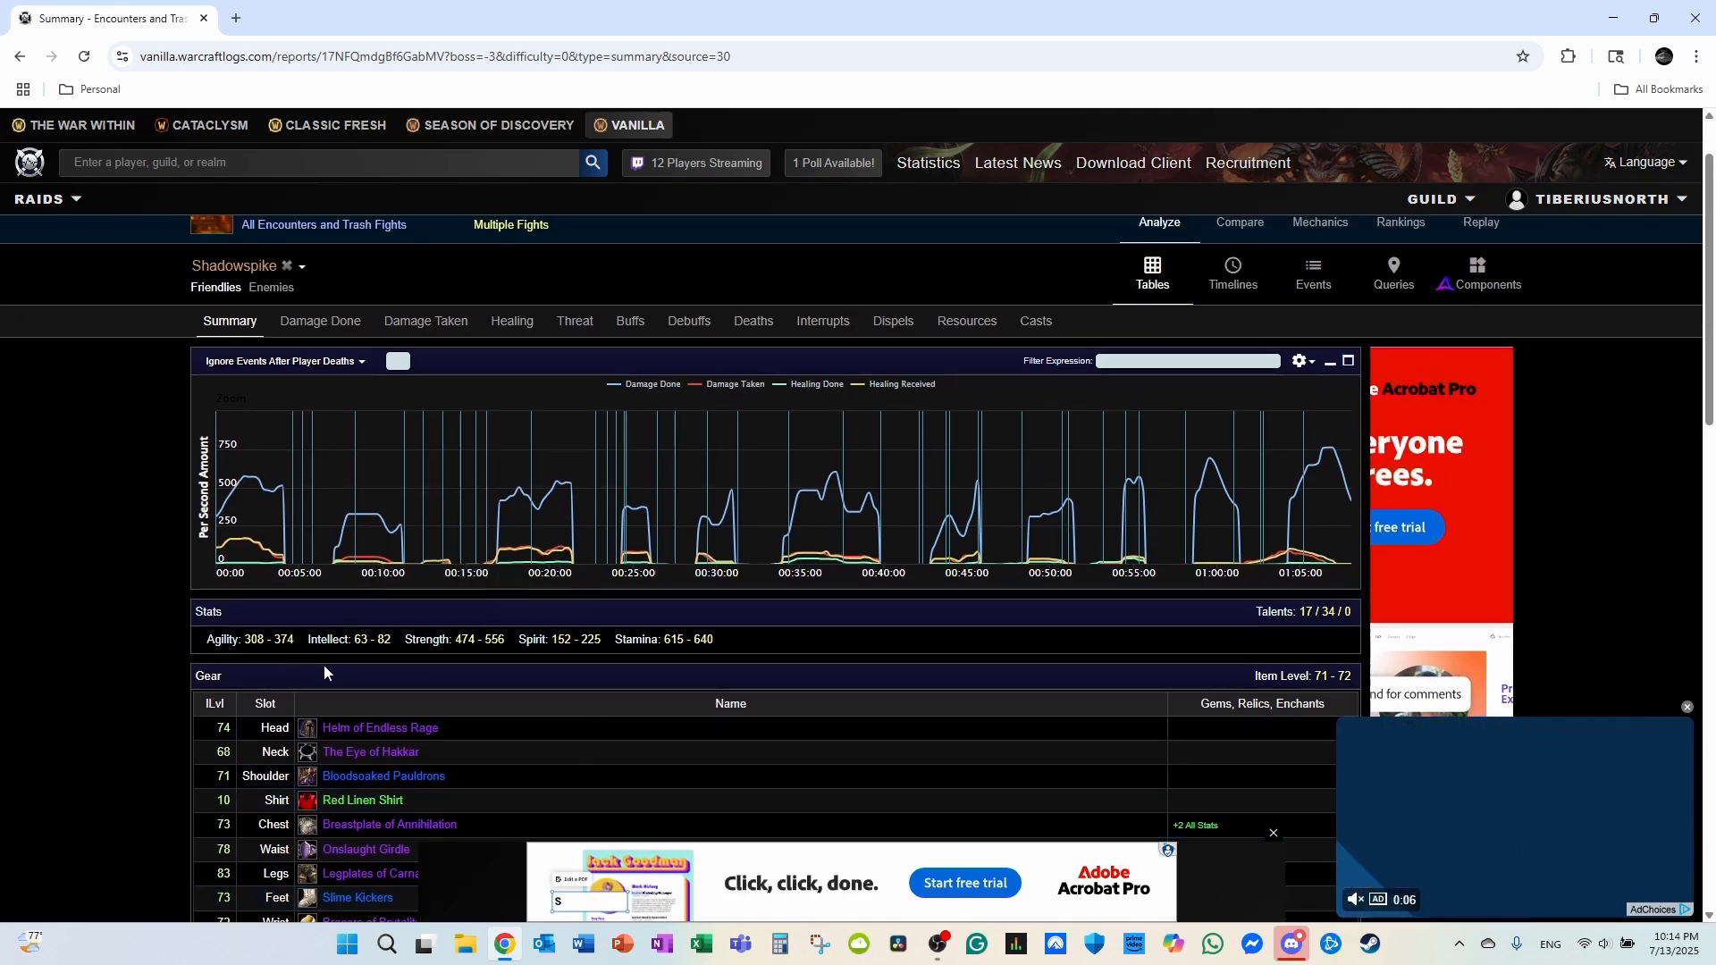
- Review the damage done, healing done, damage taken and deaths sections of Shadowspike's Summary
{"action": "scroll", "coordinate": [435, 669], "scroll_direction": "down", "scroll_amount": 6}
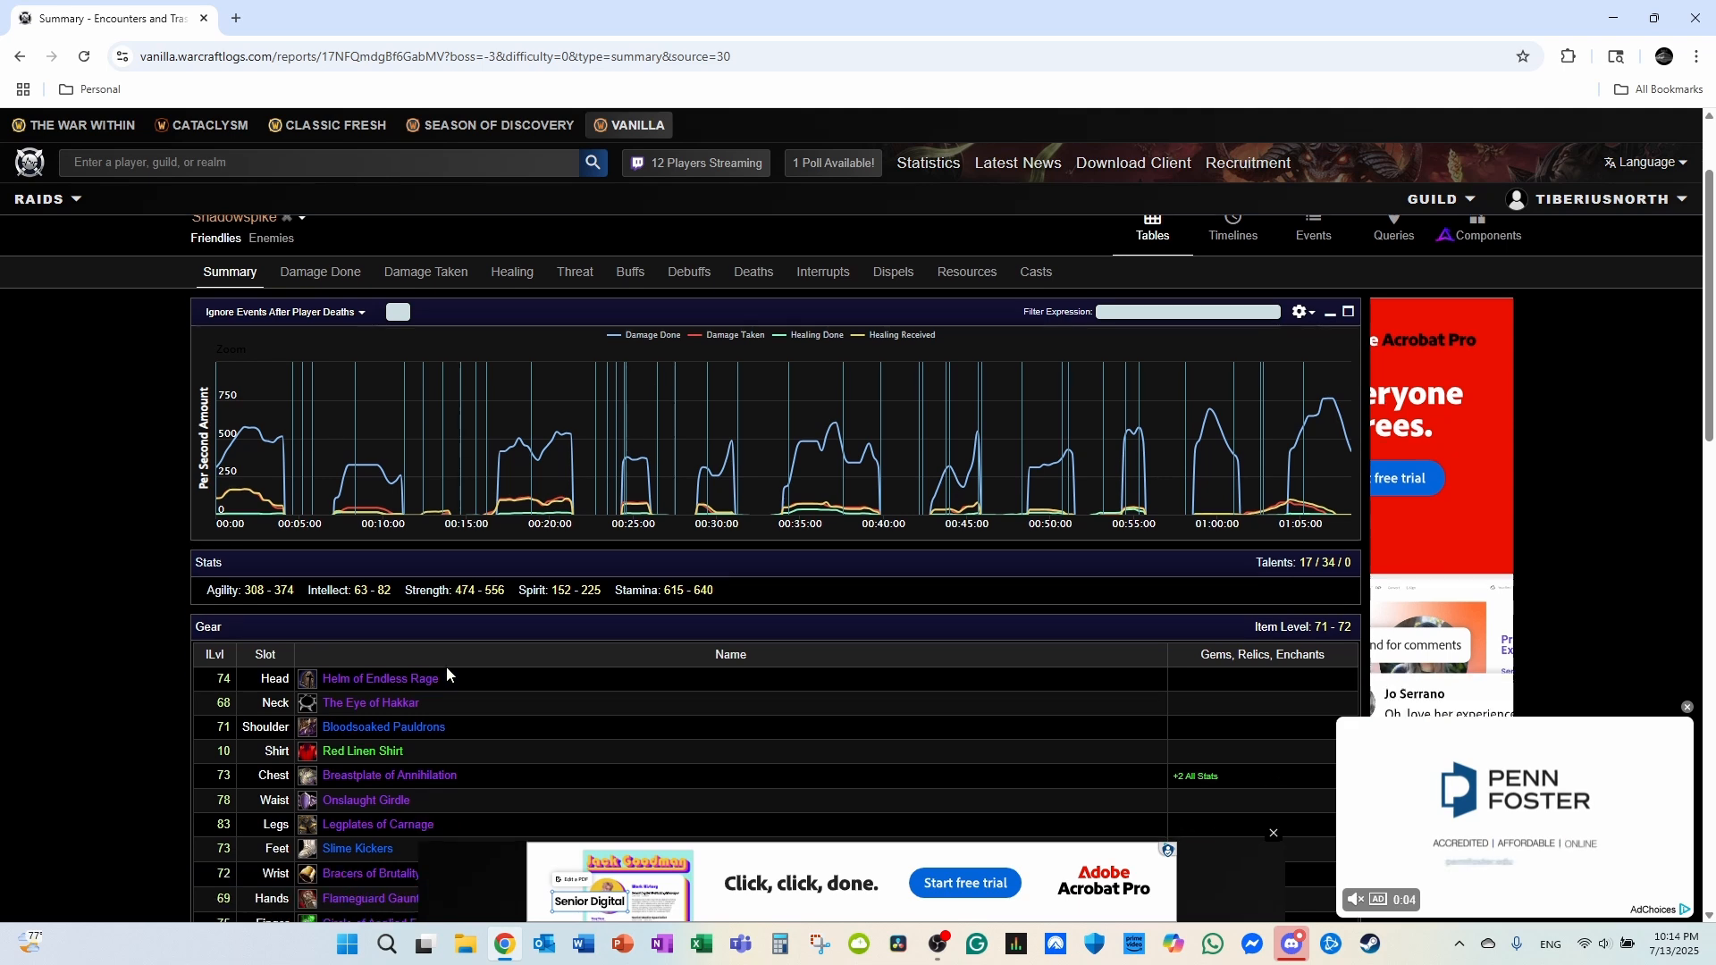
{"action": "scroll", "coordinate": [527, 641], "scroll_direction": "down", "scroll_amount": 2}
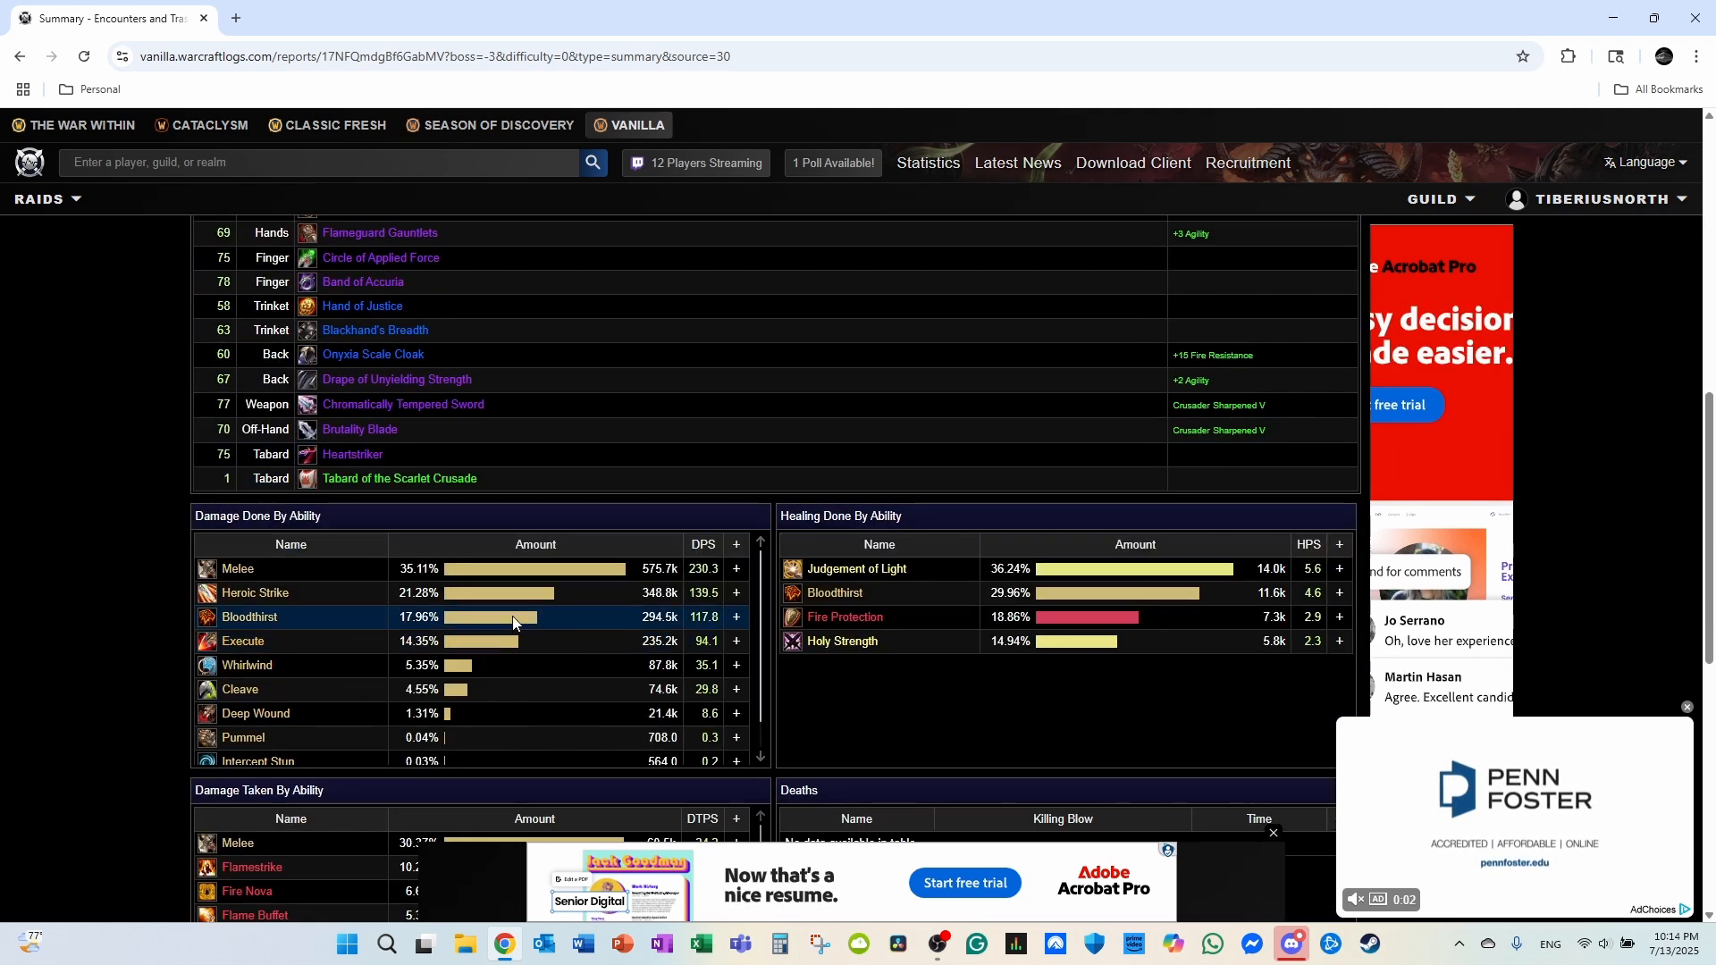
{"action": "scroll", "coordinate": [512, 615], "scroll_direction": "down", "scroll_amount": 1}
{"action": "scroll", "coordinate": [347, 595], "scroll_direction": "up", "scroll_amount": 1}
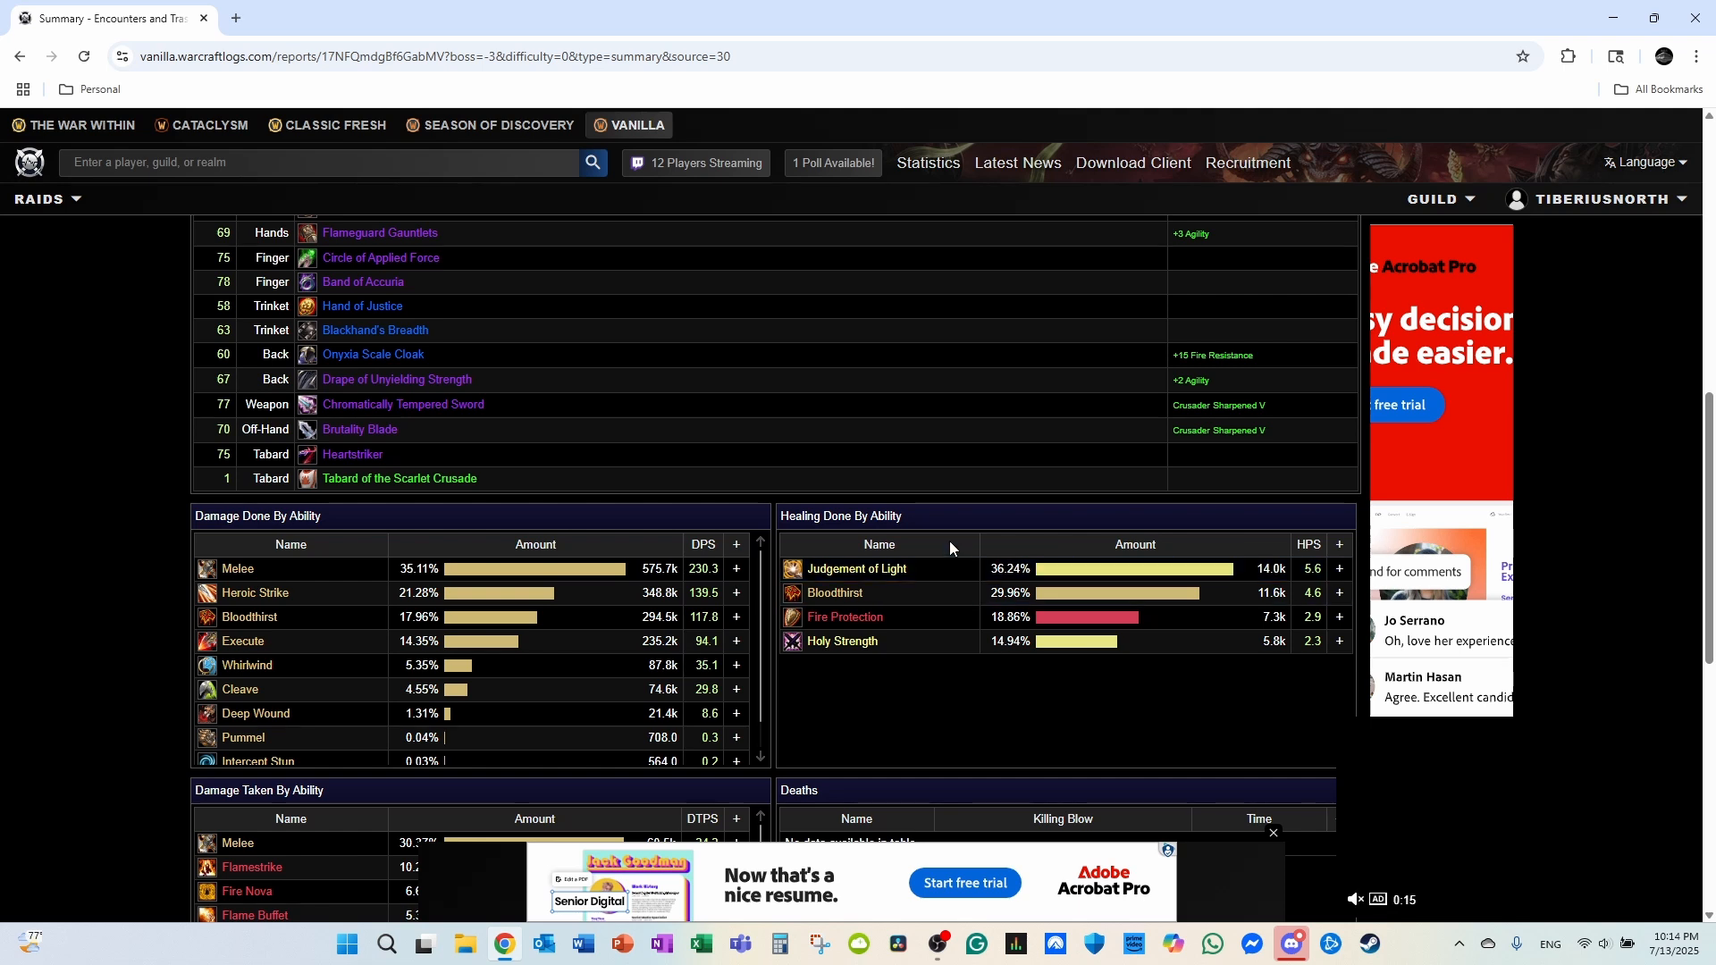
{"action": "scroll", "coordinate": [110, 642], "scroll_direction": "down", "scroll_amount": 5}
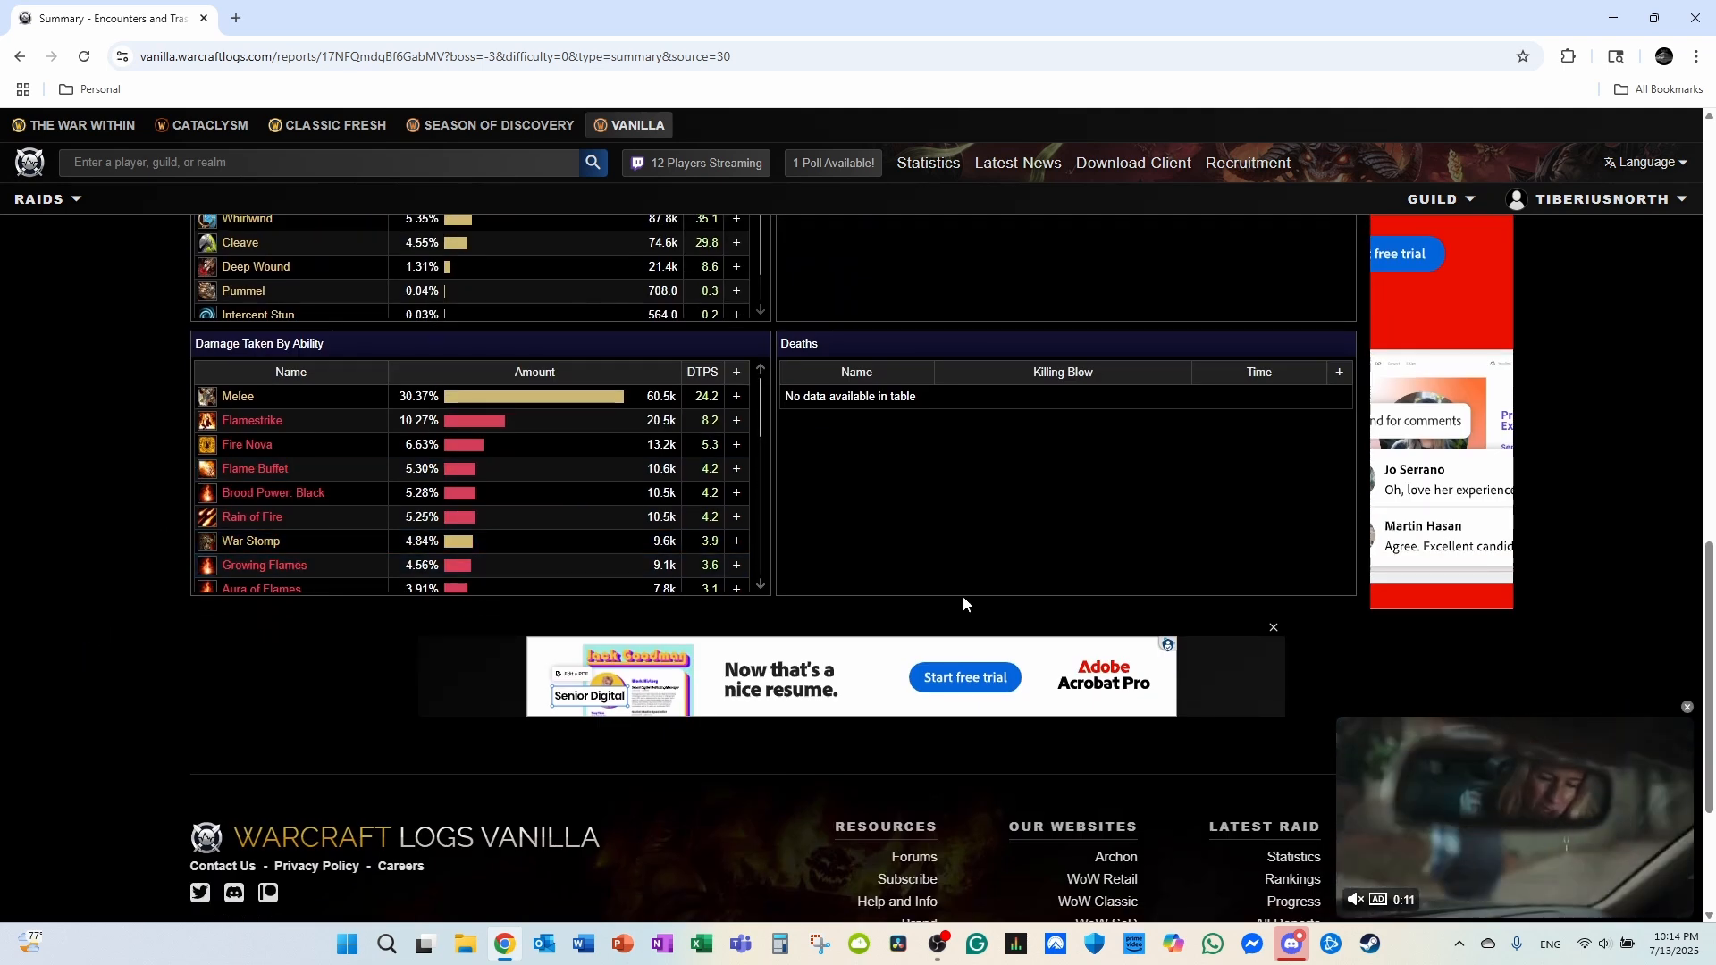
{"action": "scroll", "coordinate": [971, 572], "scroll_direction": "up", "scroll_amount": 8}
{"action": "scroll", "coordinate": [979, 553], "scroll_direction": "up", "scroll_amount": 6}
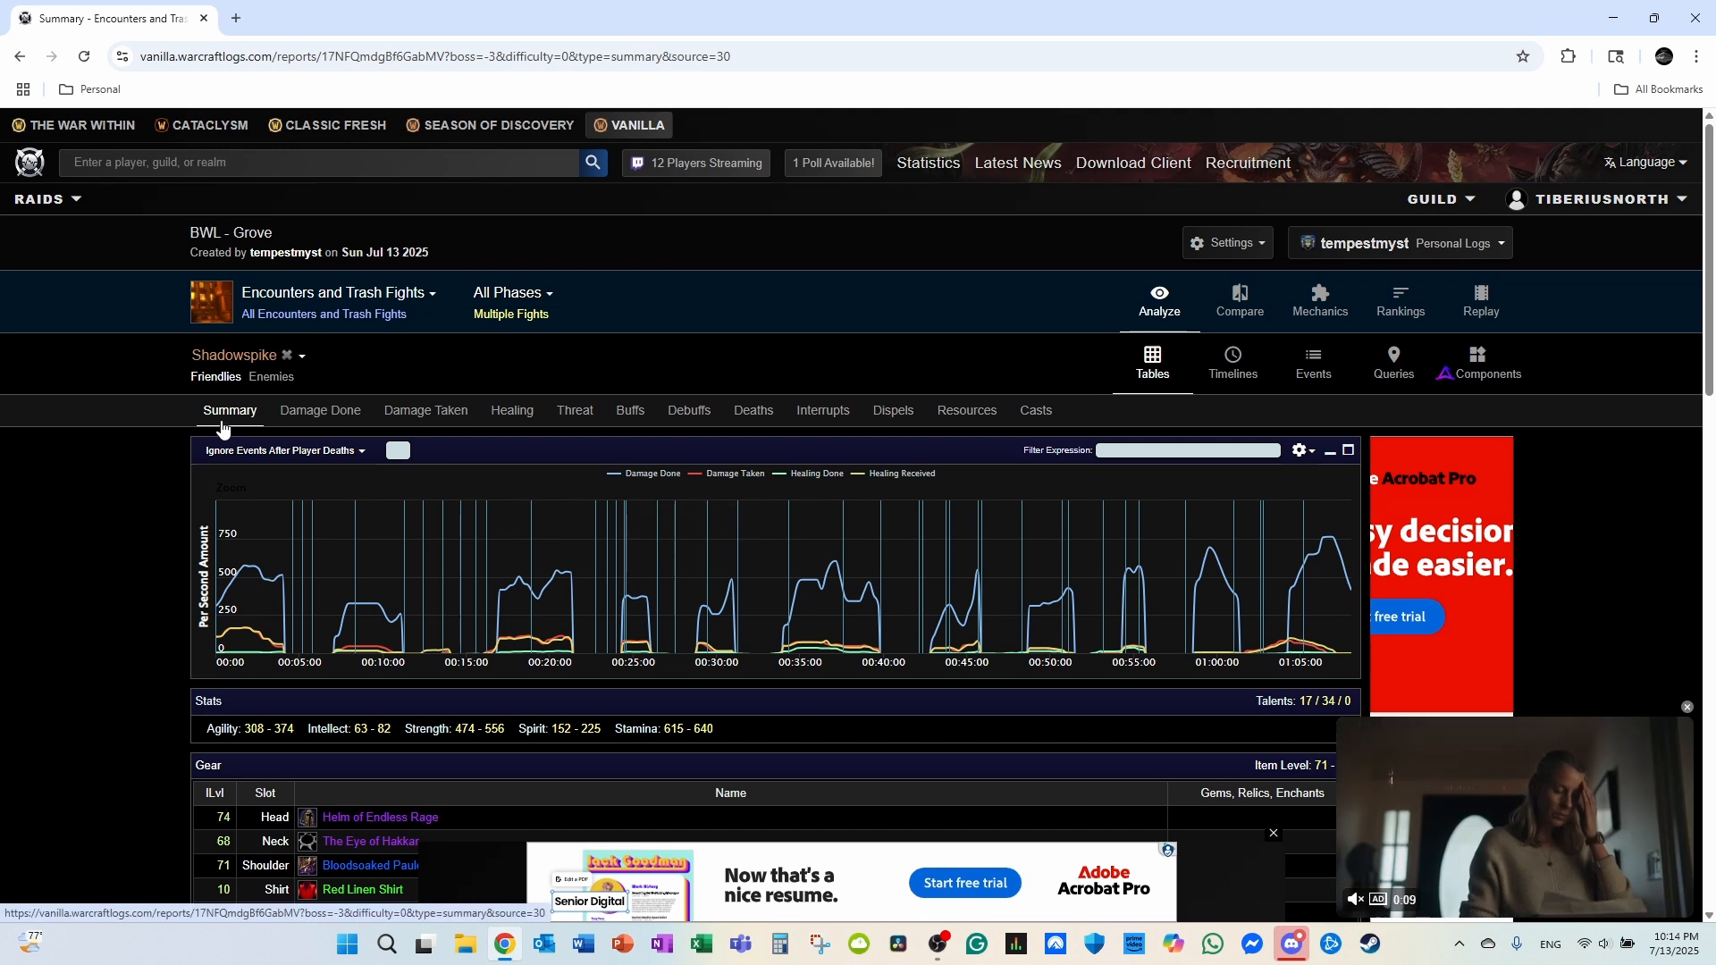
- Look through Shadowspike's Damage Done, Damage Taken, Healing, Threat, Buffs, Debuffs and Deaths tables in turn
{"action": "left_click", "coordinate": [322, 414]}
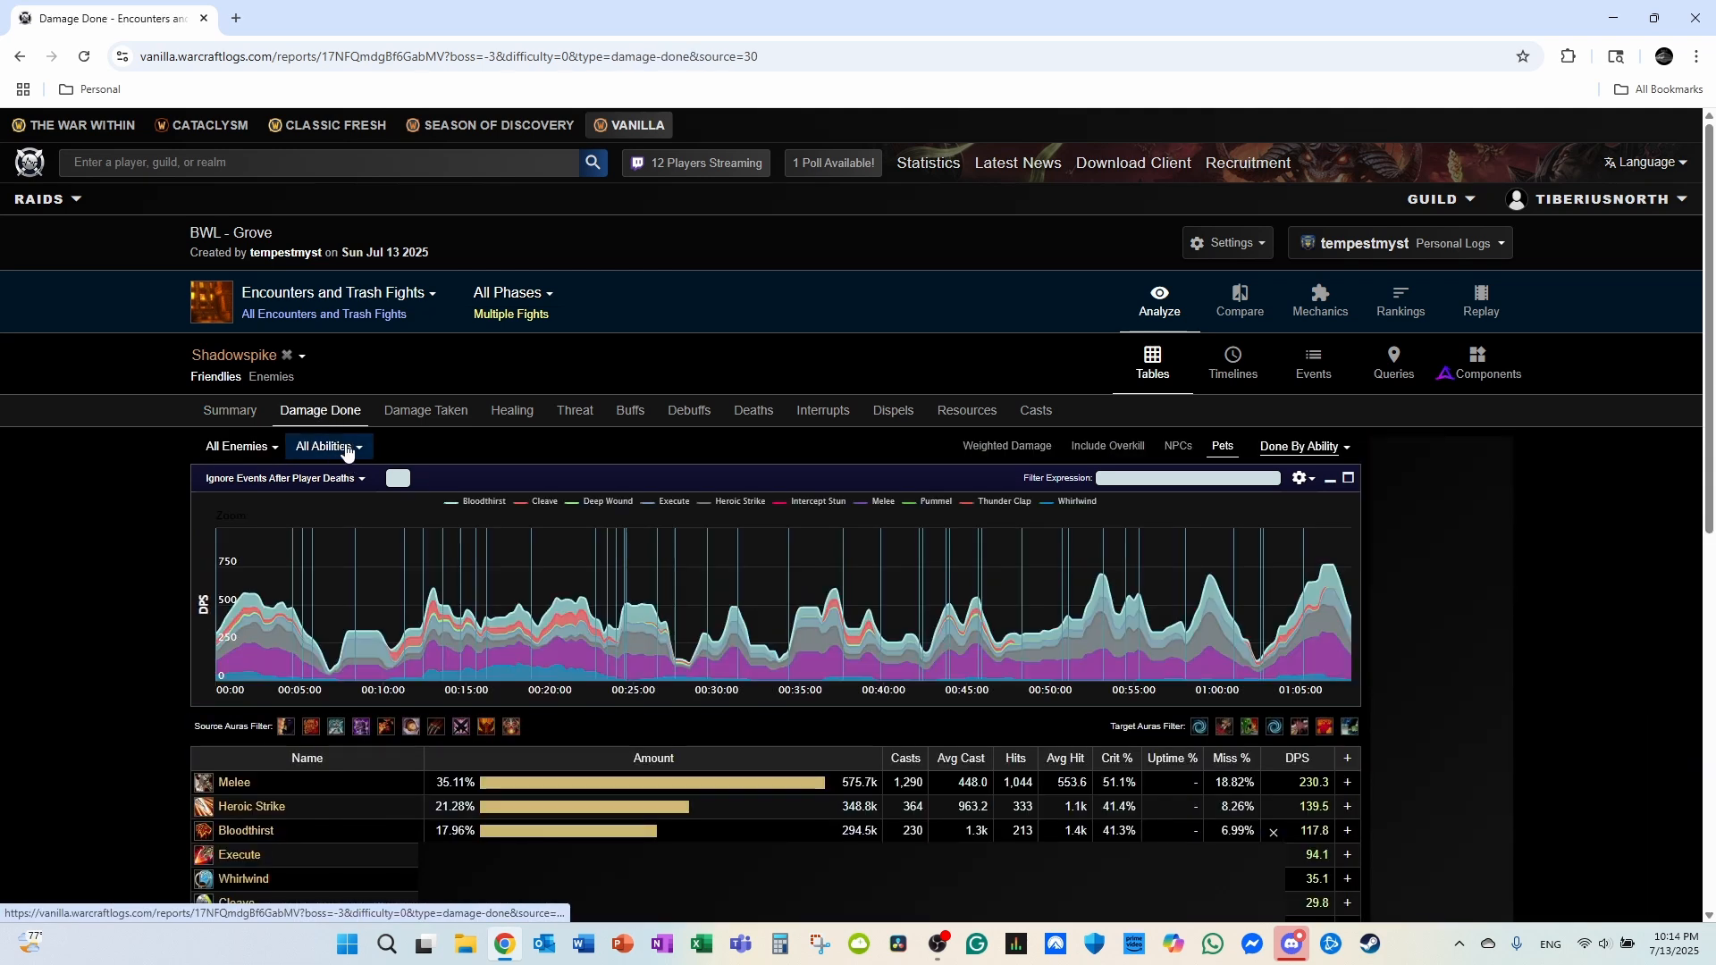
{"action": "left_click", "coordinate": [435, 420]}
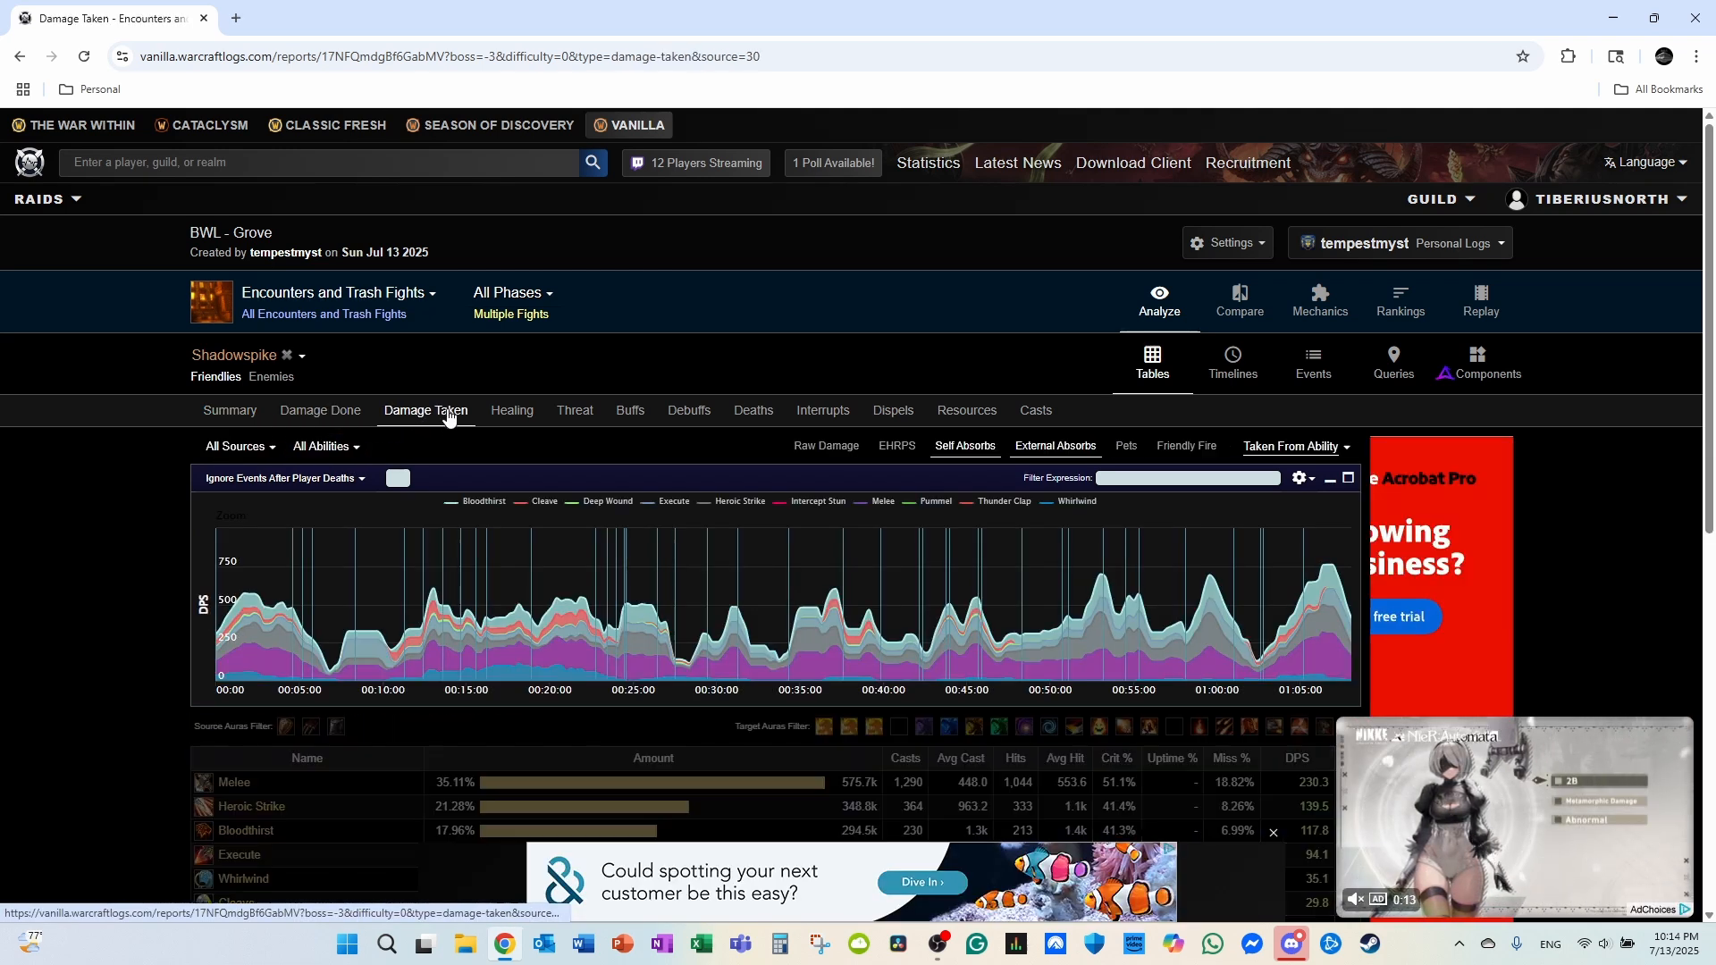
{"action": "left_click", "coordinate": [515, 420]}
{"action": "left_click", "coordinate": [583, 420]}
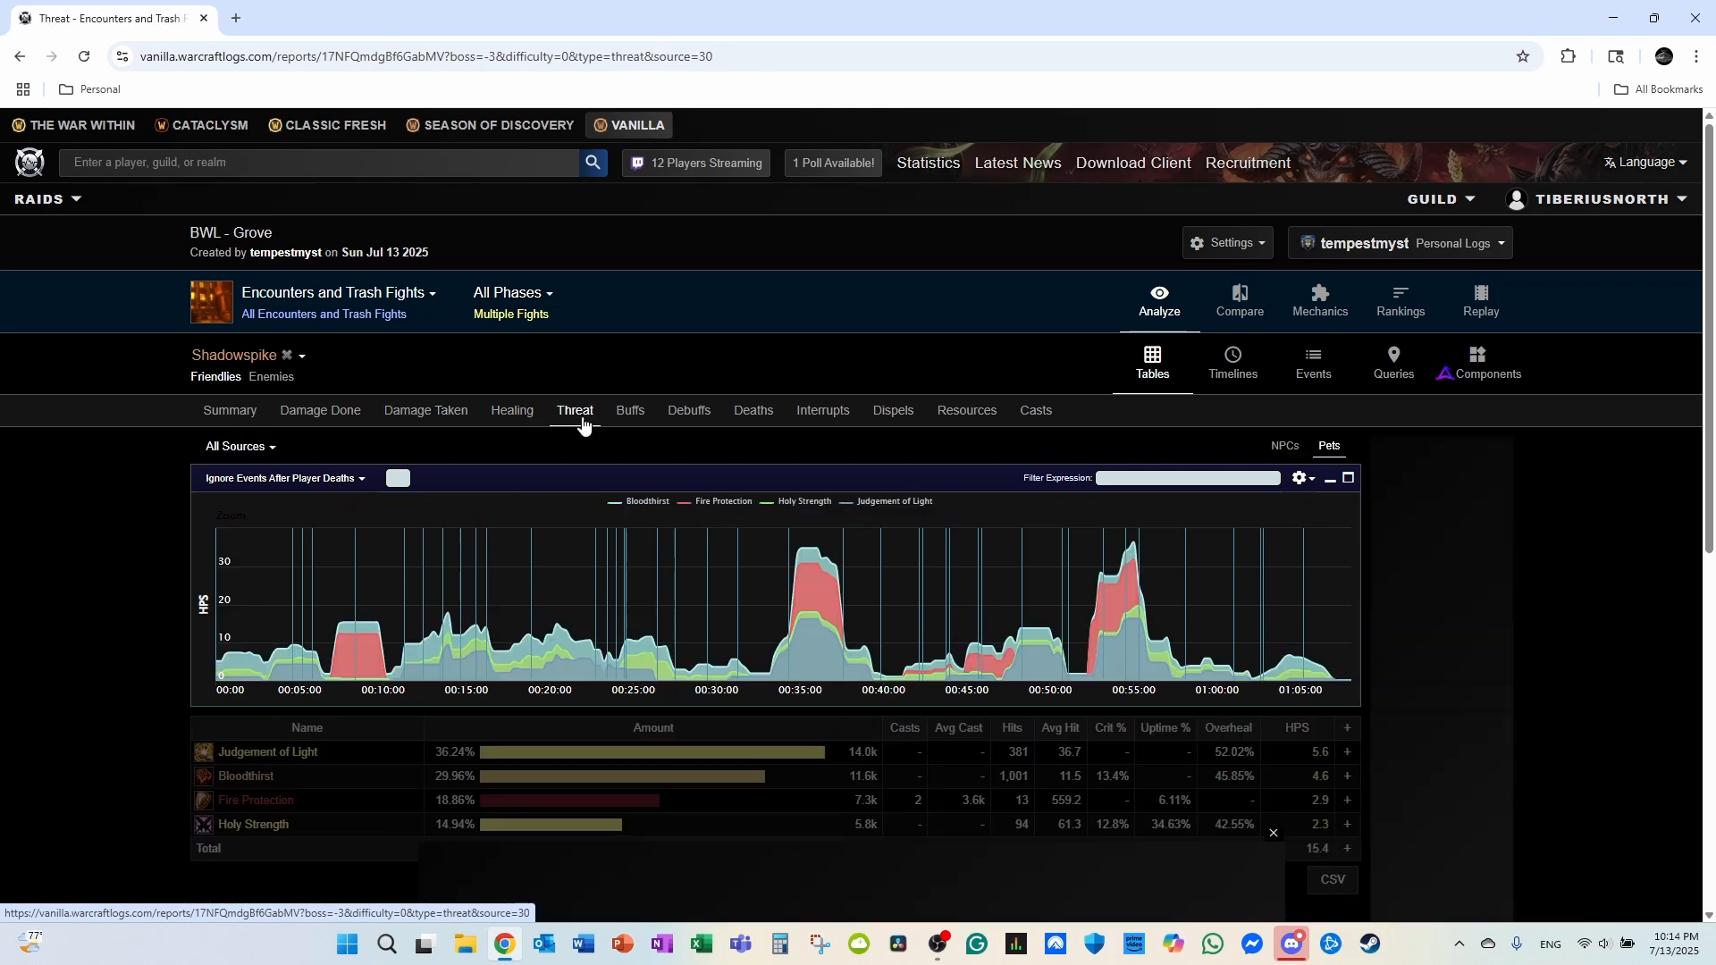
{"action": "left_click", "coordinate": [642, 425]}
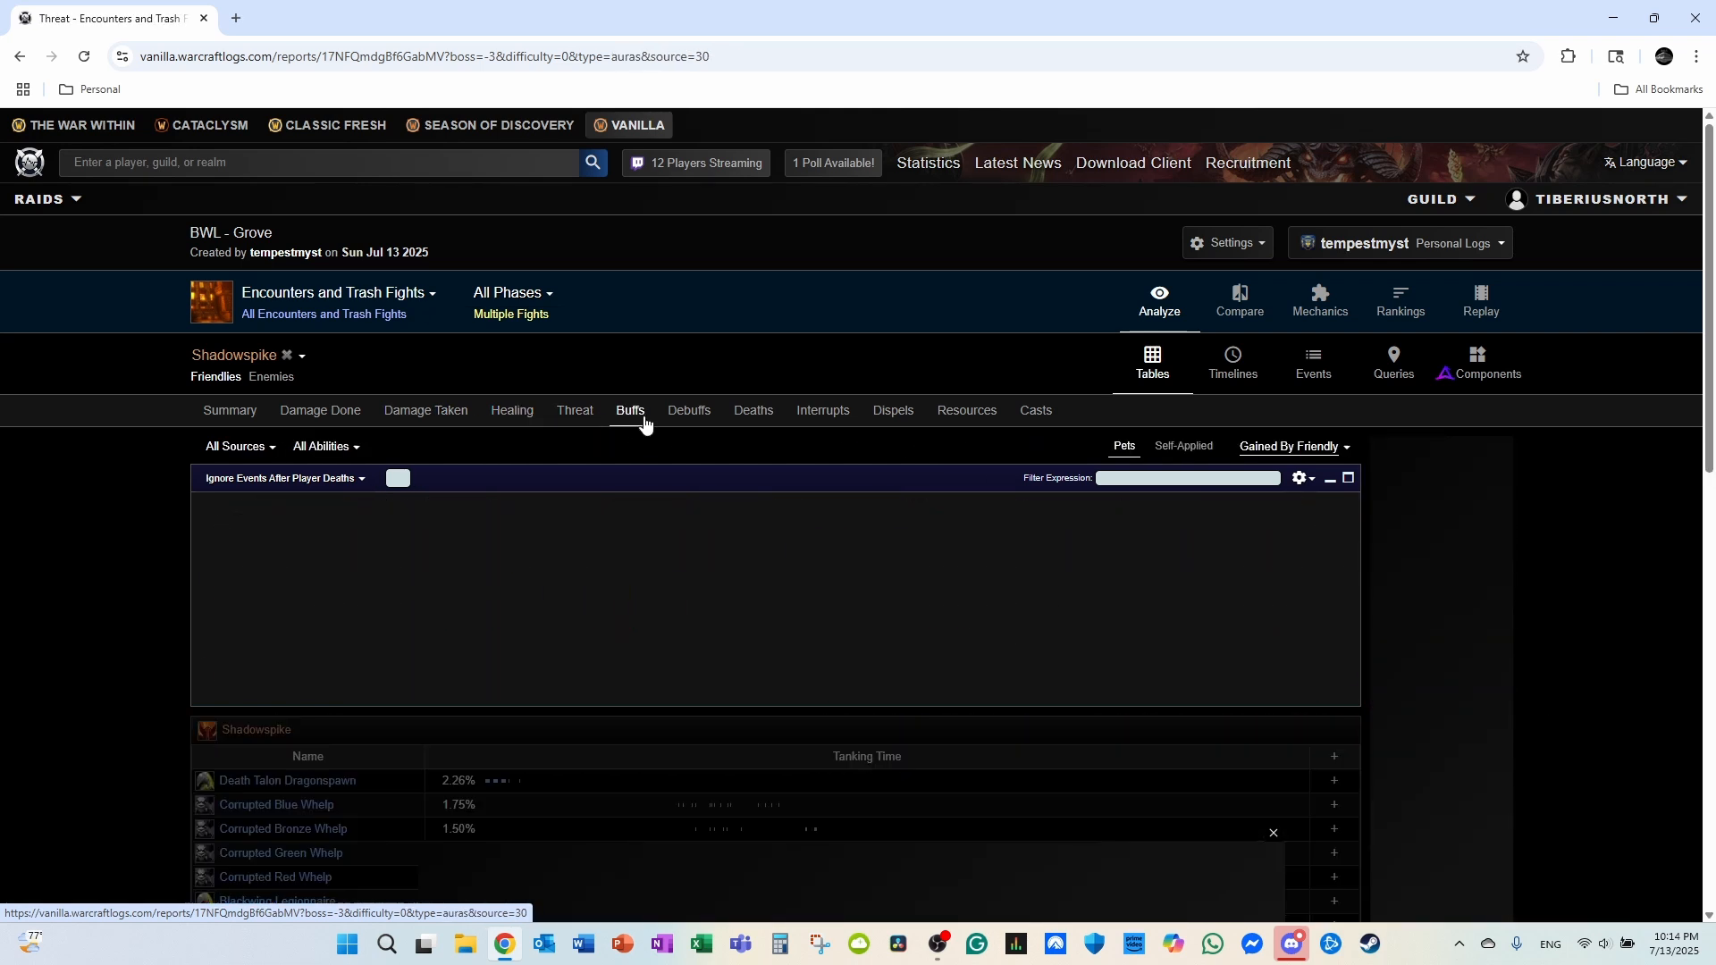
{"action": "left_click", "coordinate": [697, 418]}
{"action": "left_click", "coordinate": [758, 417]}
- Open Shadowspike's Interrupts table and examine the stopped and missed Fireball and Flamestrike casts
{"action": "left_click", "coordinate": [823, 421]}
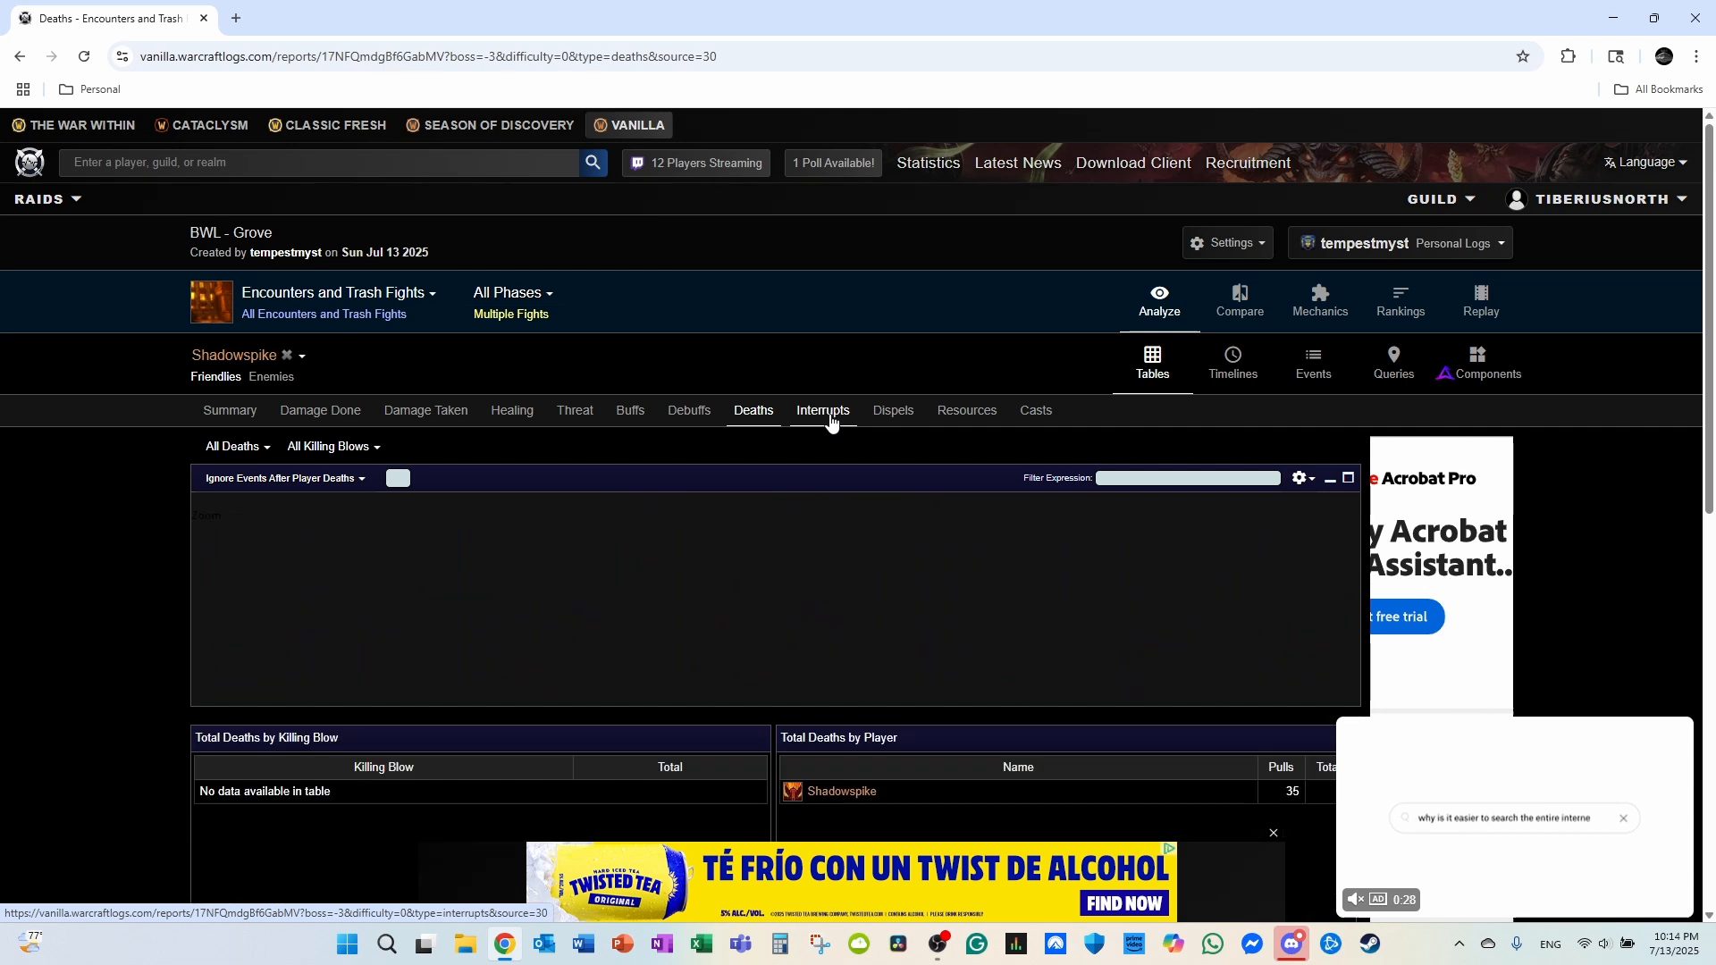
{"action": "scroll", "coordinate": [744, 537], "scroll_direction": "down", "scroll_amount": 3}
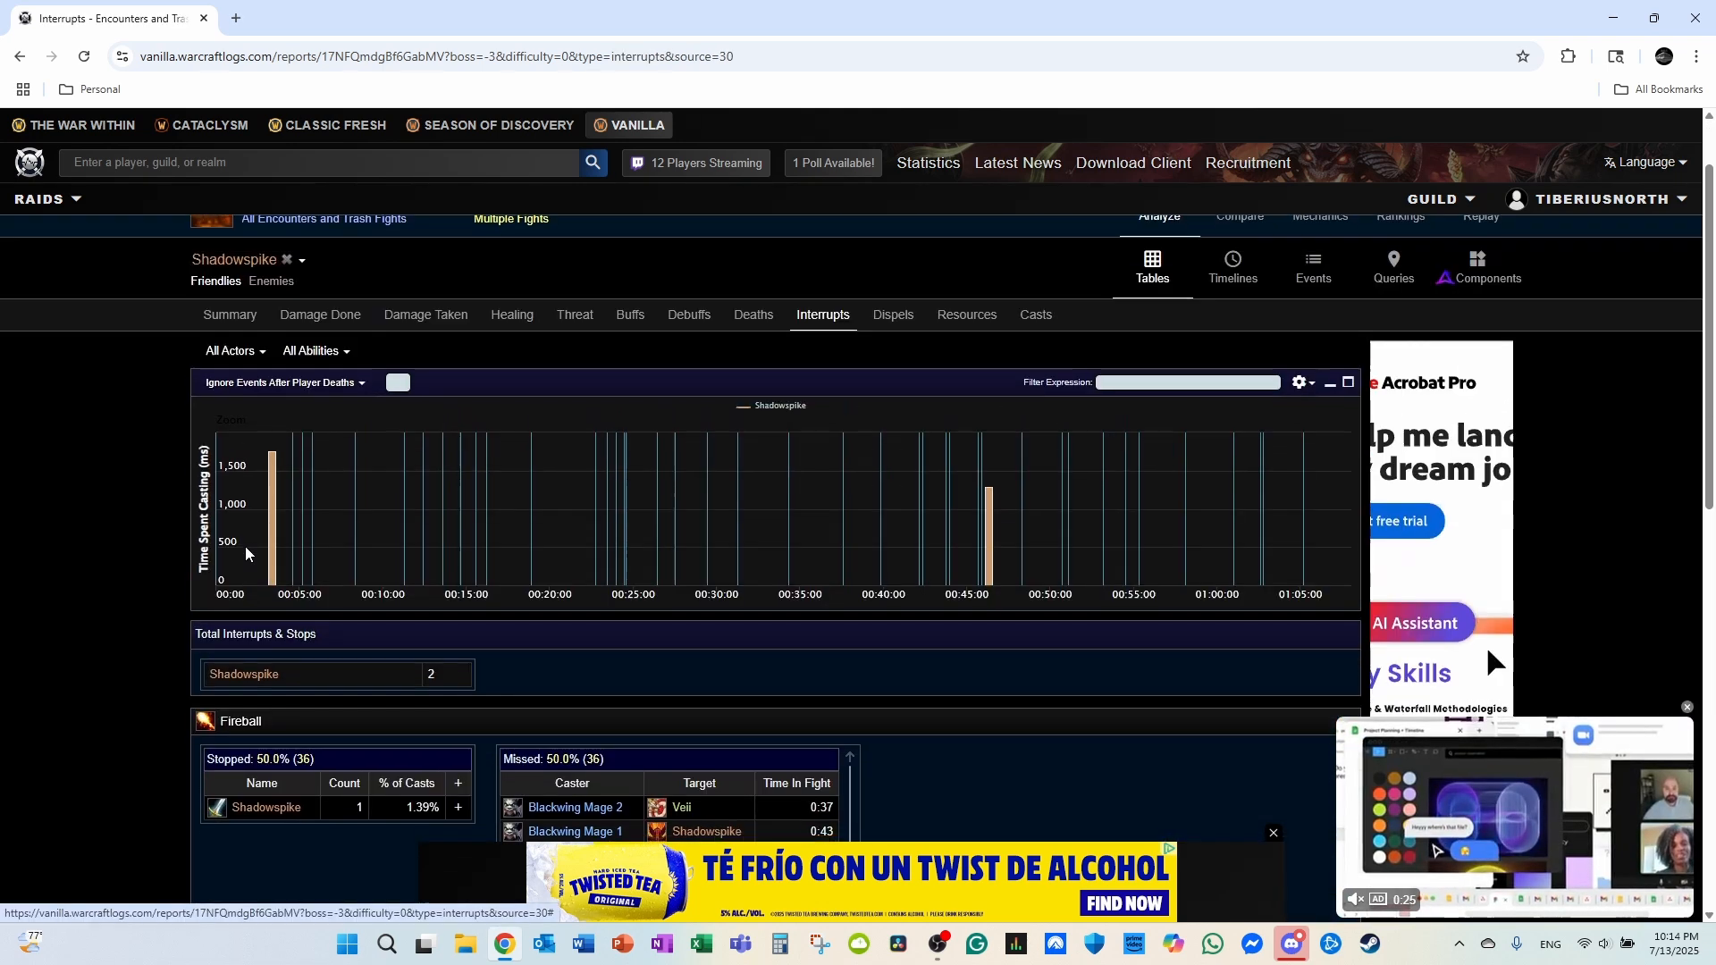
{"action": "scroll", "coordinate": [245, 545], "scroll_direction": "up", "scroll_amount": 2}
{"action": "scroll", "coordinate": [233, 525], "scroll_direction": "down", "scroll_amount": 2}
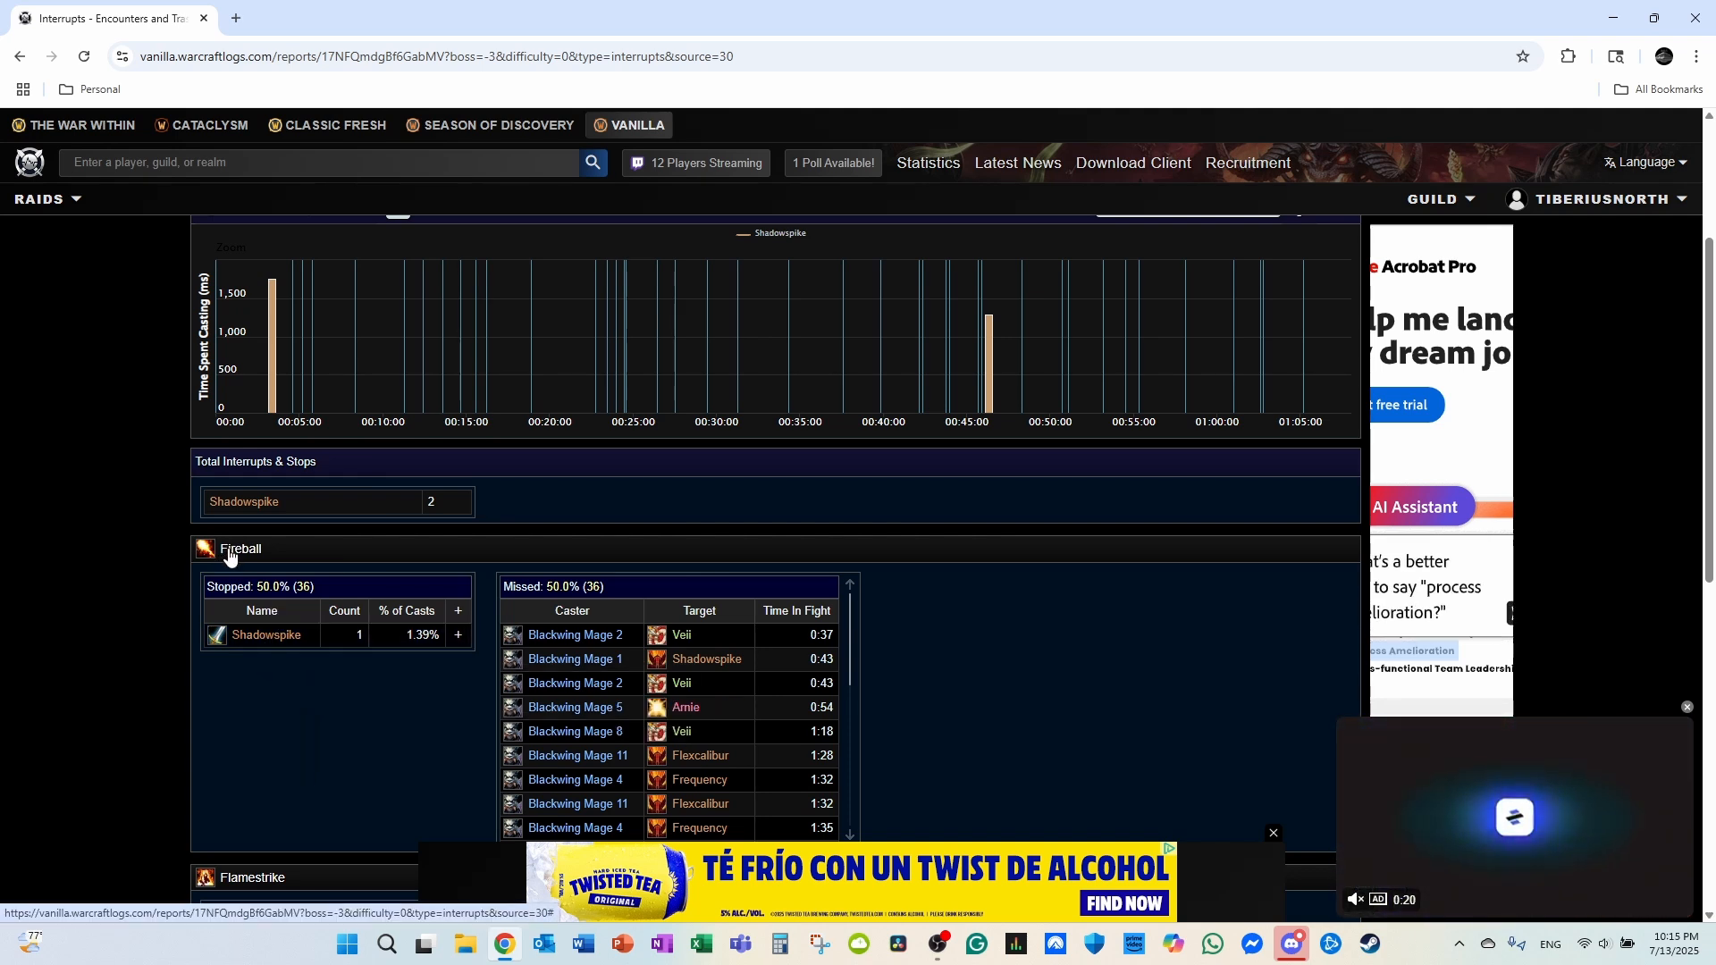
{"action": "scroll", "coordinate": [284, 644], "scroll_direction": "down", "scroll_amount": 1}
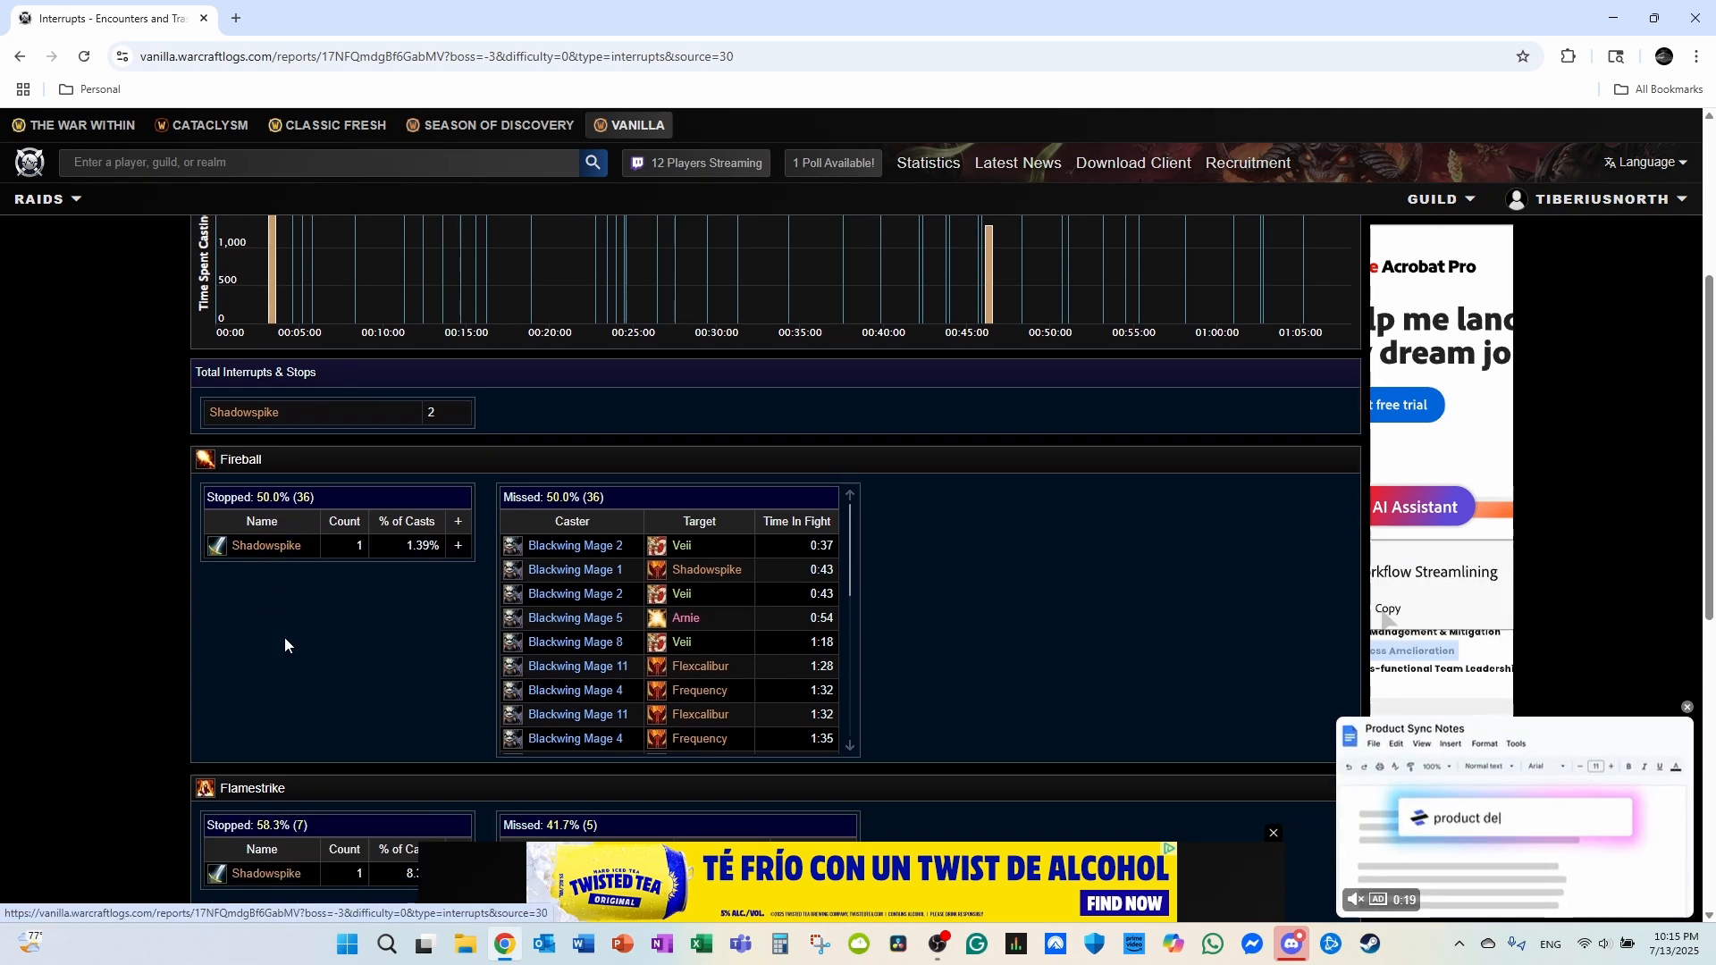
{"action": "scroll", "coordinate": [277, 618], "scroll_direction": "down", "scroll_amount": 3}
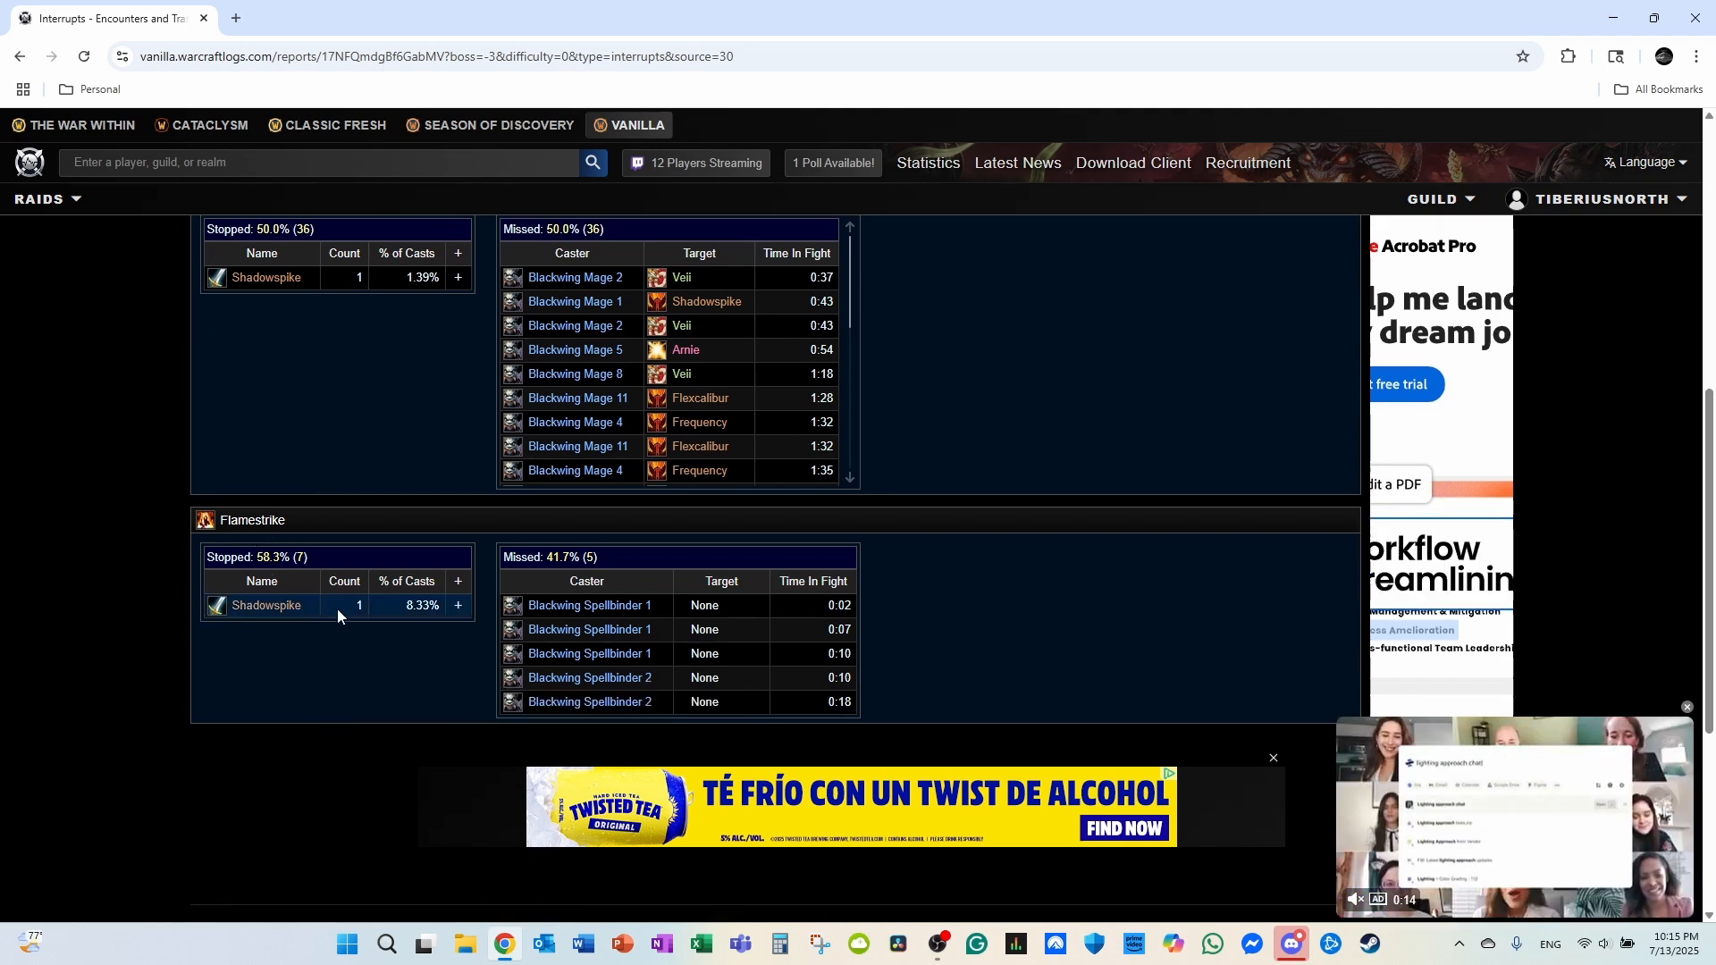
{"action": "scroll", "coordinate": [348, 649], "scroll_direction": "up", "scroll_amount": 7}
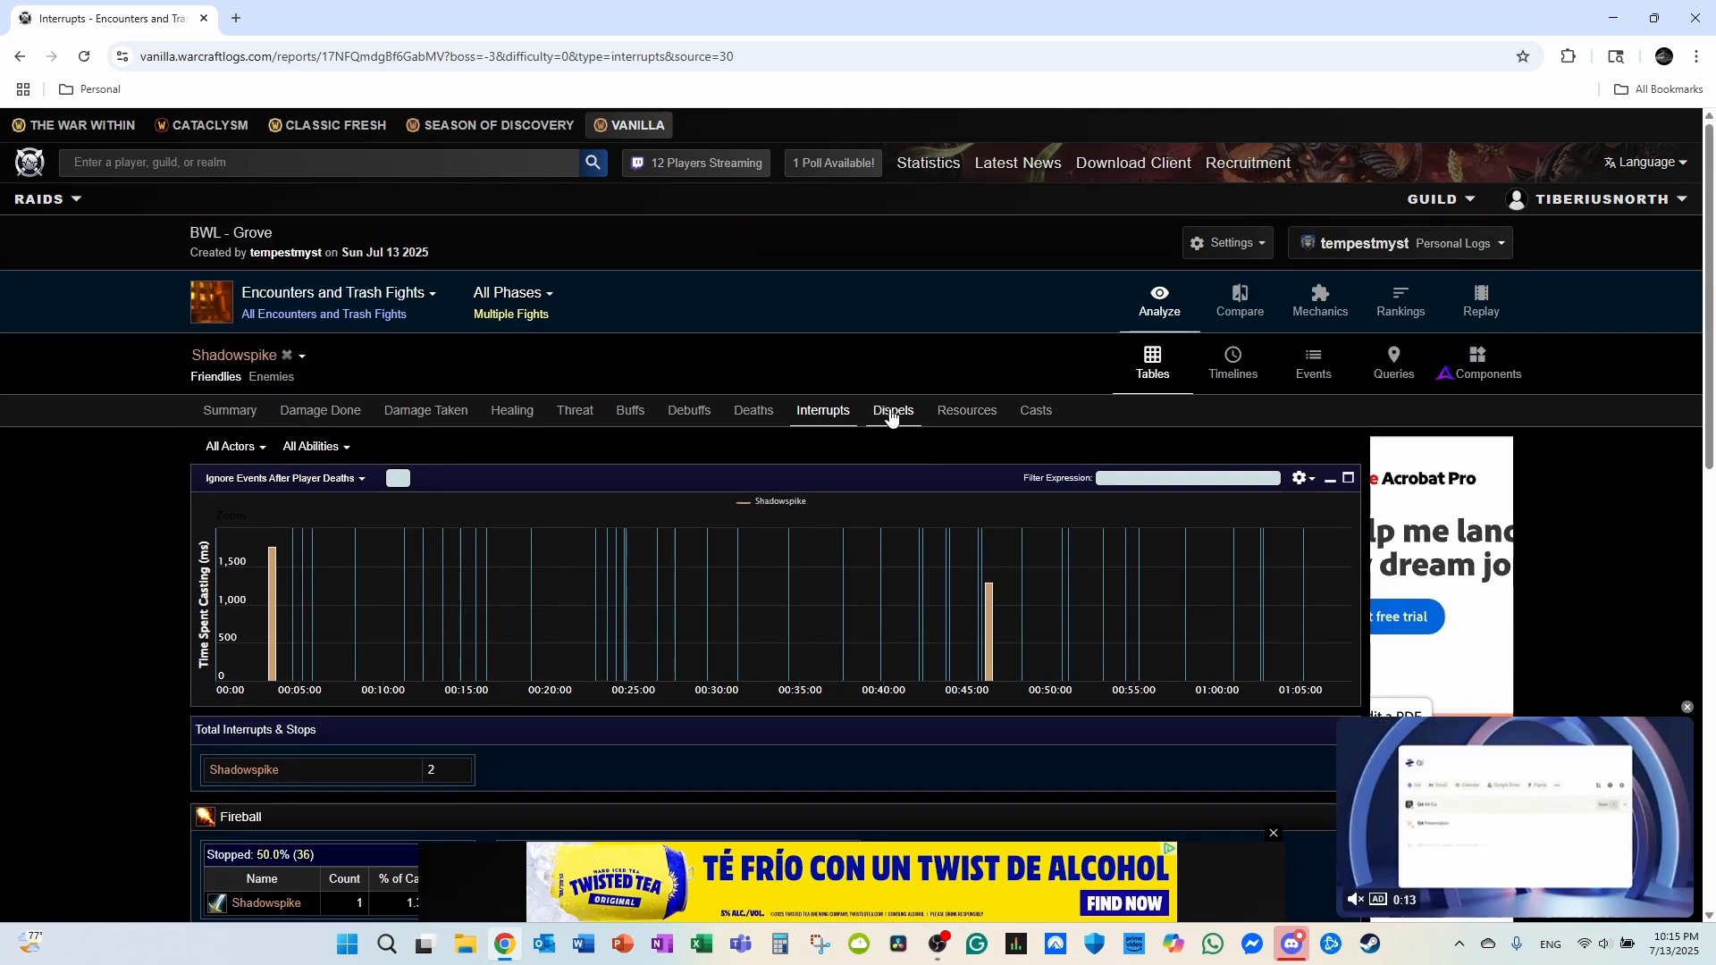
- Check Shadowspike's Dispels table, and examine the hit points graph and the damage and heal events under Resources
{"action": "left_click", "coordinate": [891, 414]}
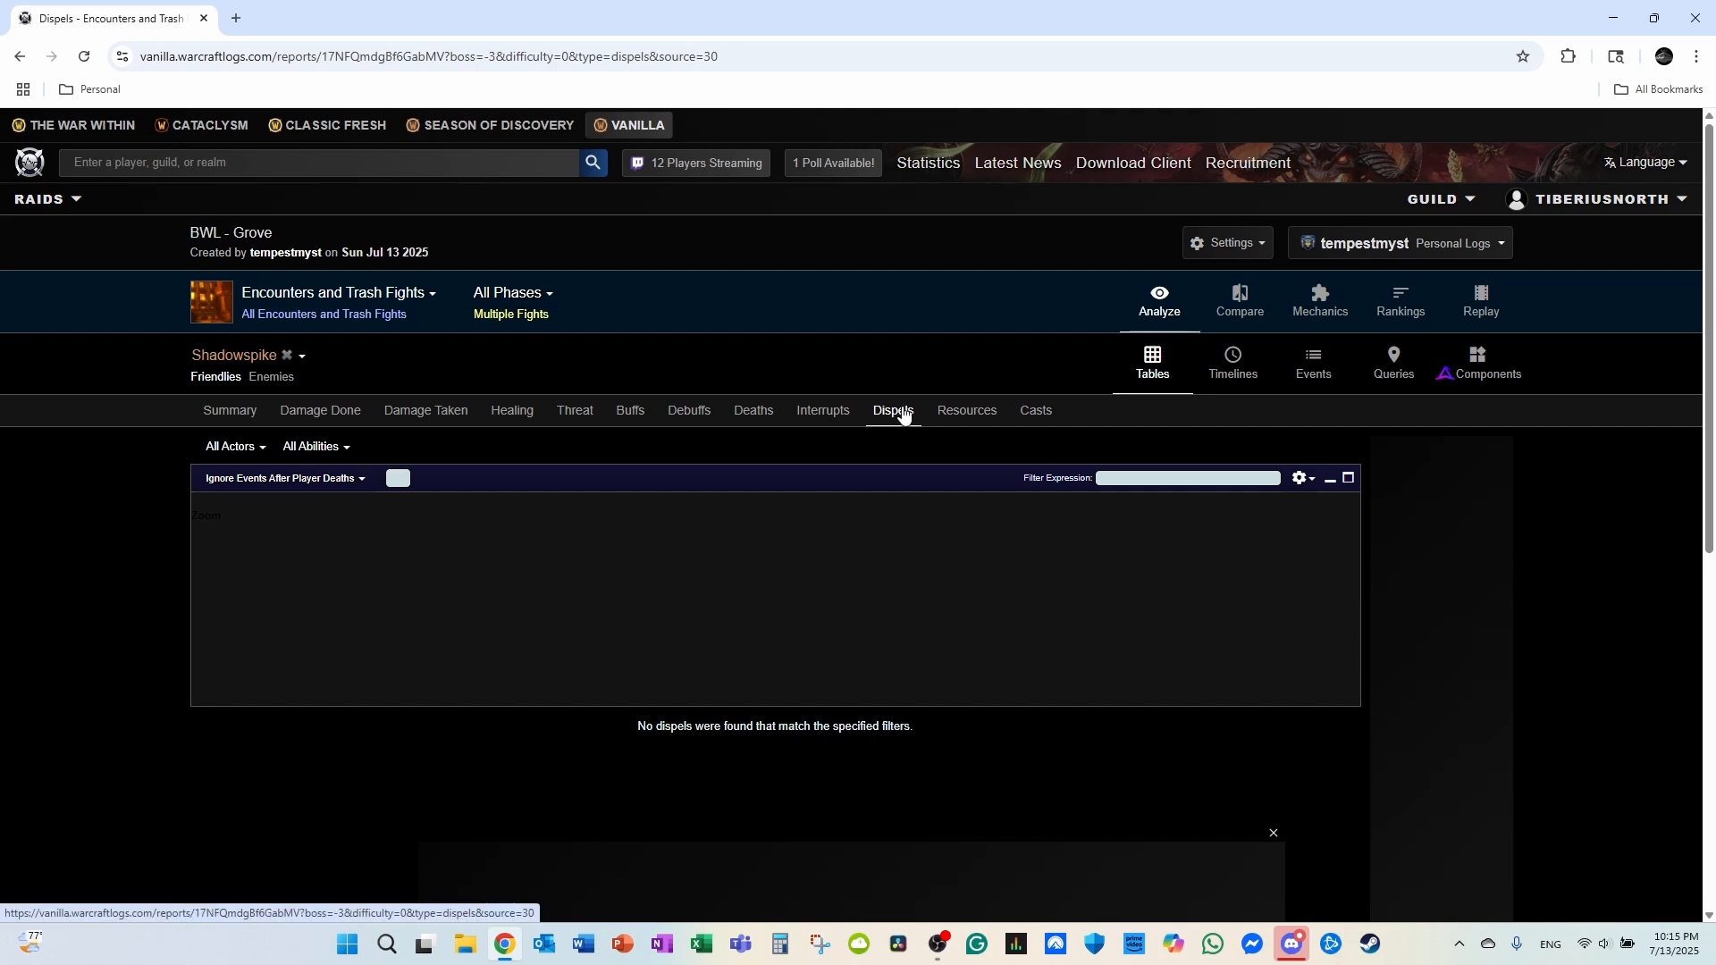
{"action": "left_click", "coordinate": [973, 421]}
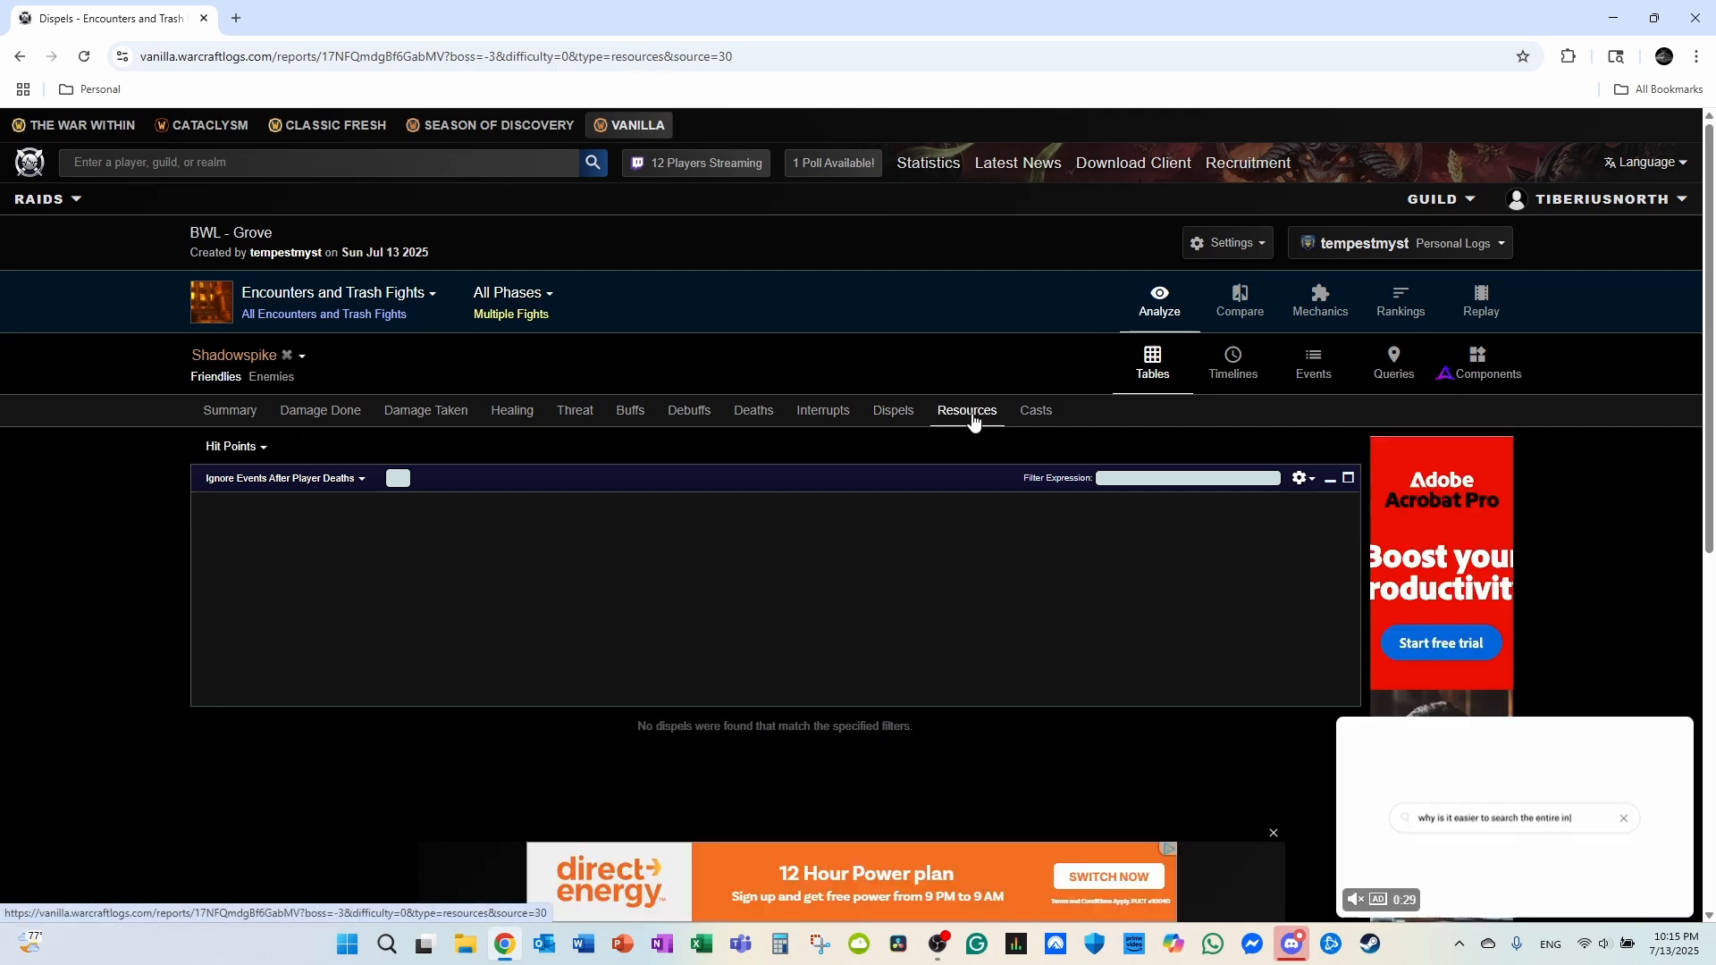
{"action": "scroll", "coordinate": [747, 585], "scroll_direction": "down", "scroll_amount": 4}
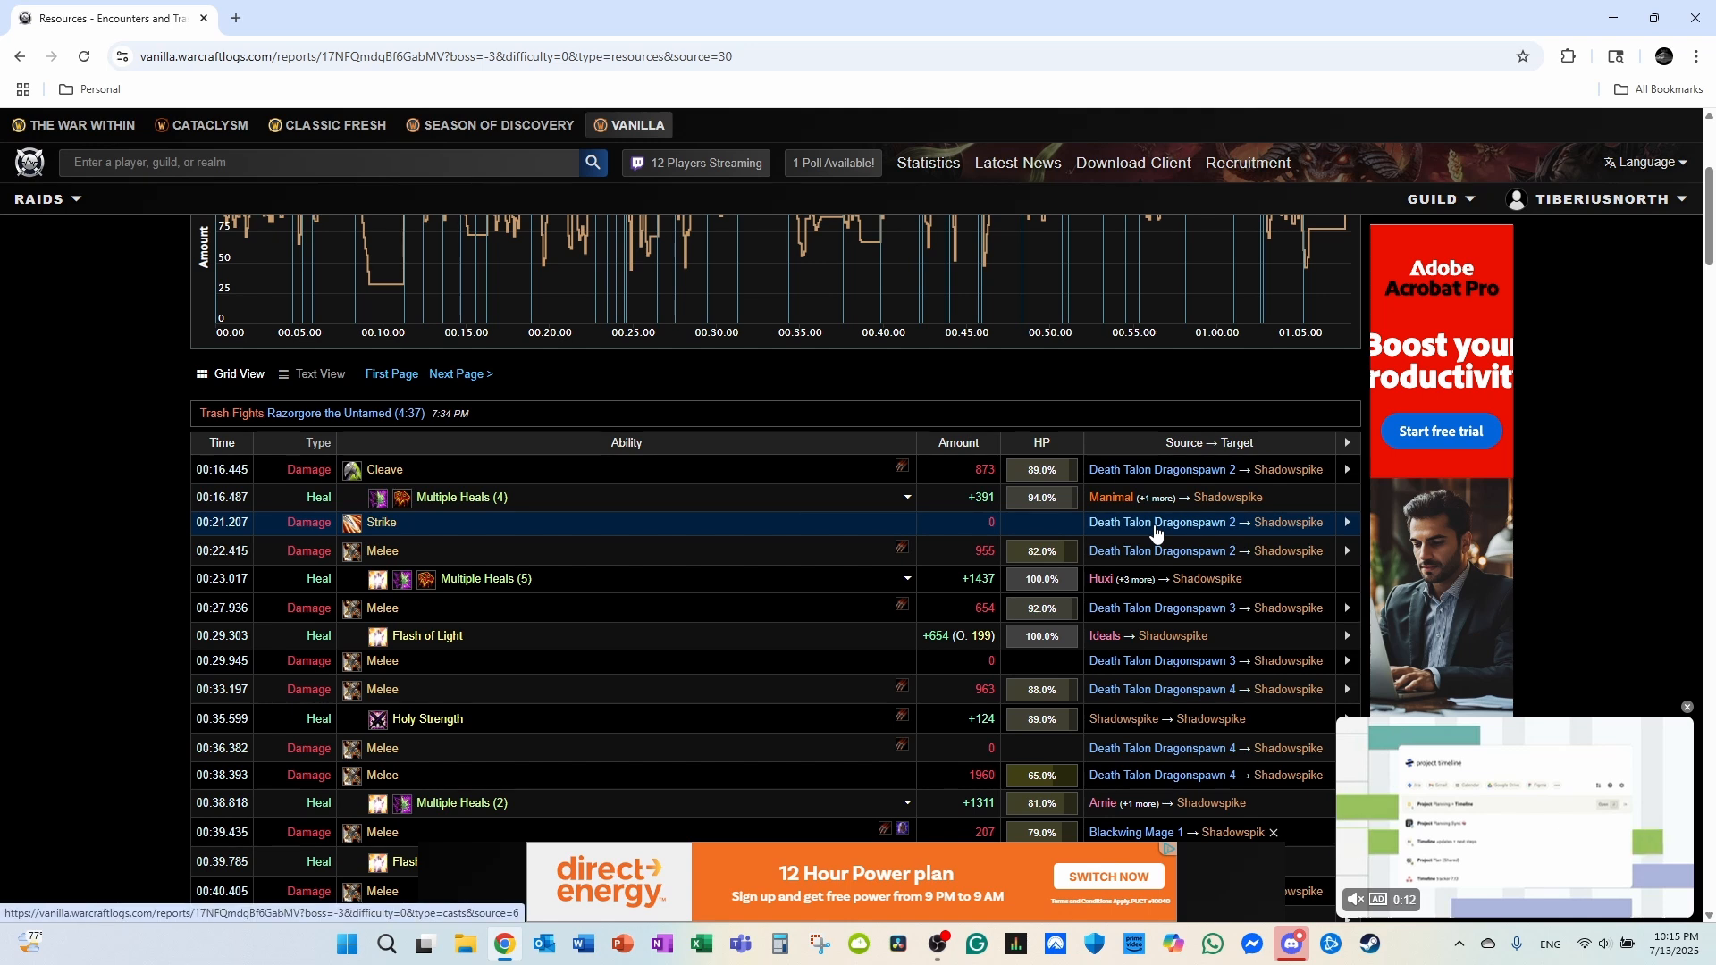
{"action": "mouse_move", "coordinate": [382, 528]}
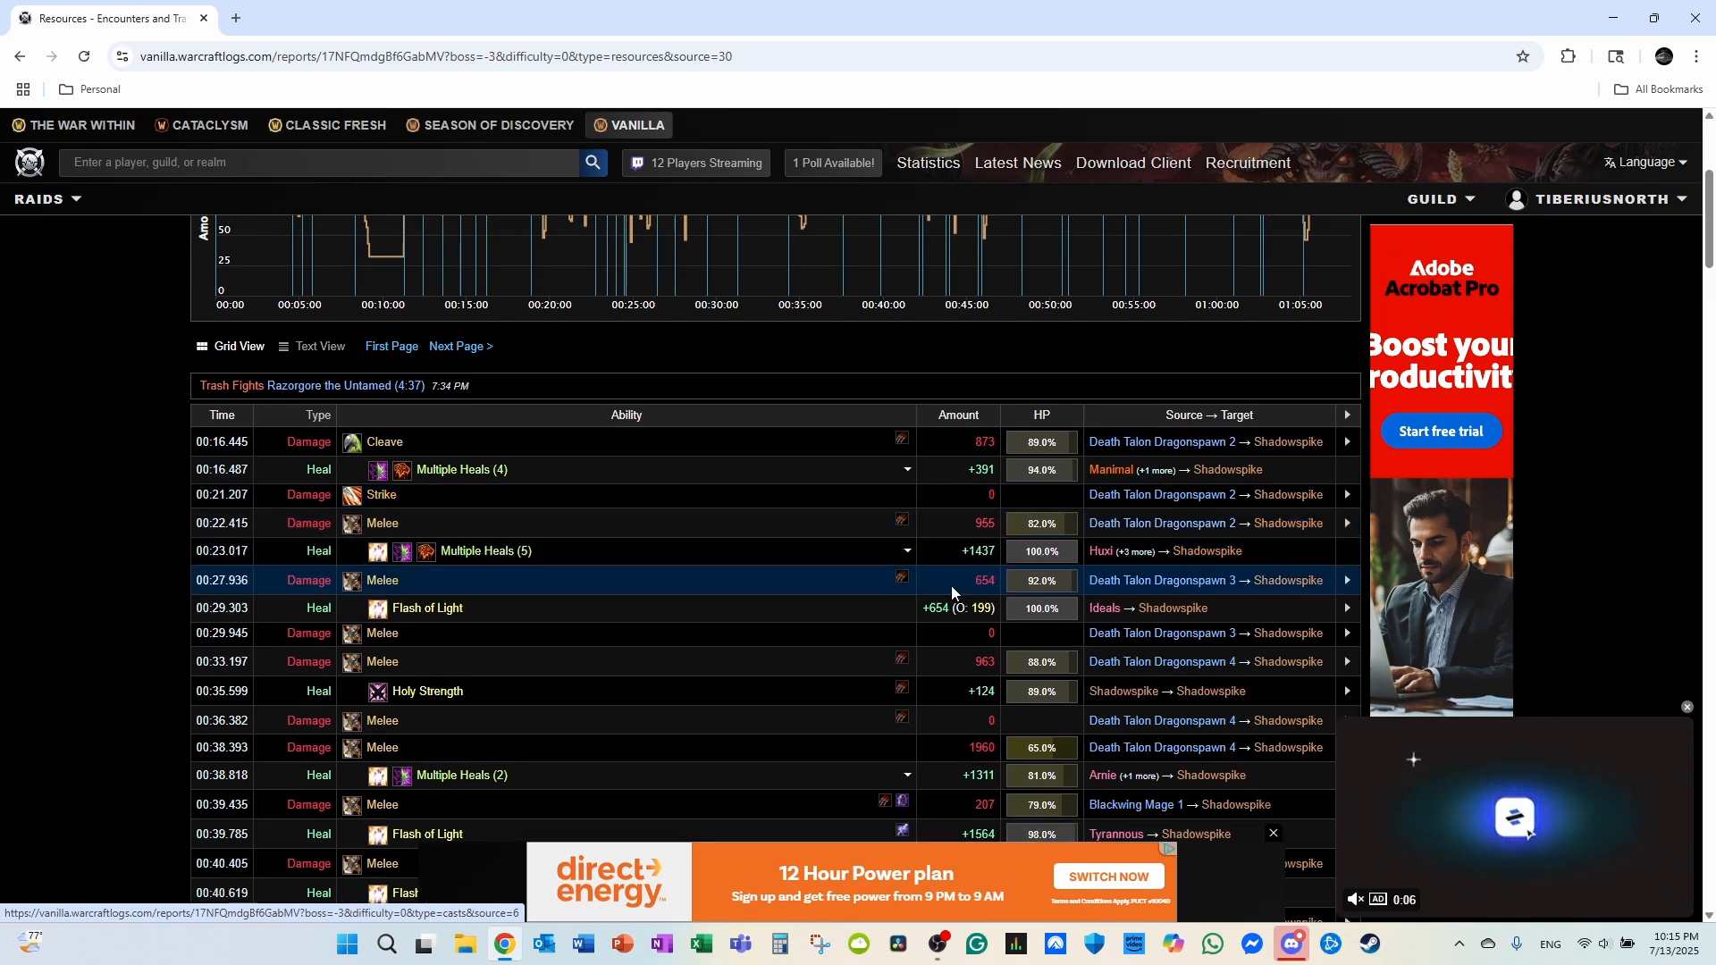
{"action": "scroll", "coordinate": [942, 555], "scroll_direction": "down", "scroll_amount": 8}
{"action": "scroll", "coordinate": [946, 553], "scroll_direction": "up", "scroll_amount": 10}
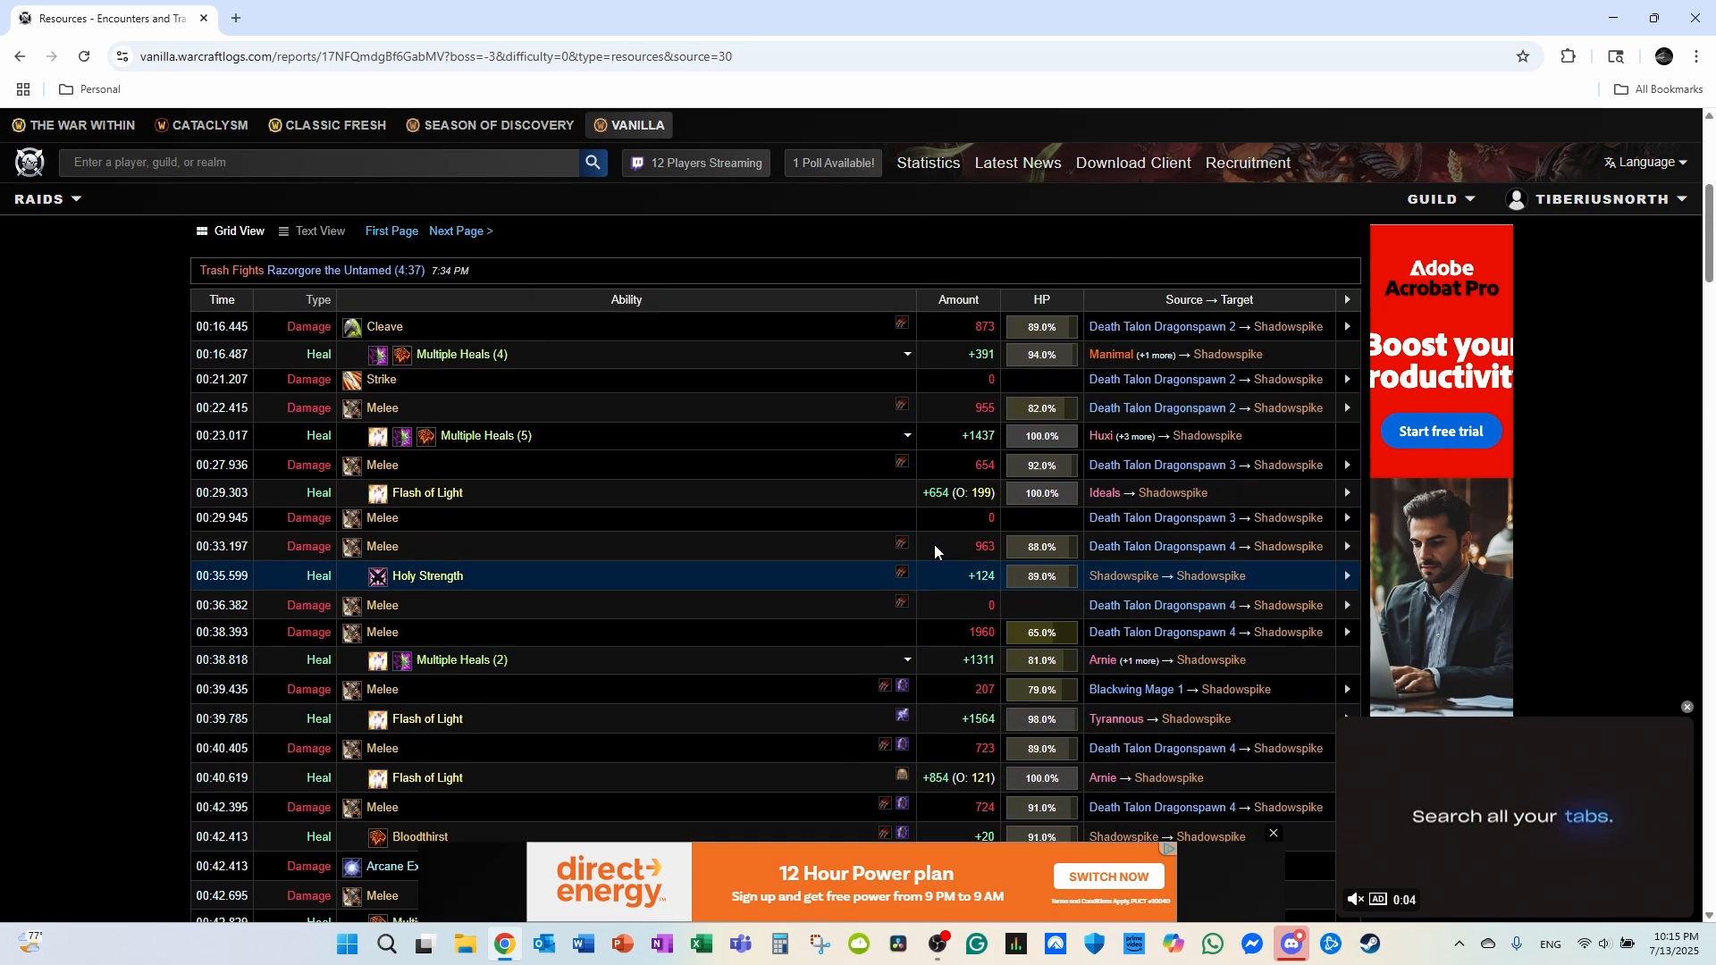
- Review Shadowspike's Casts table by spell, including Sunder Armor's targets, and return to the character's Summary
{"action": "left_click", "coordinate": [1054, 418]}
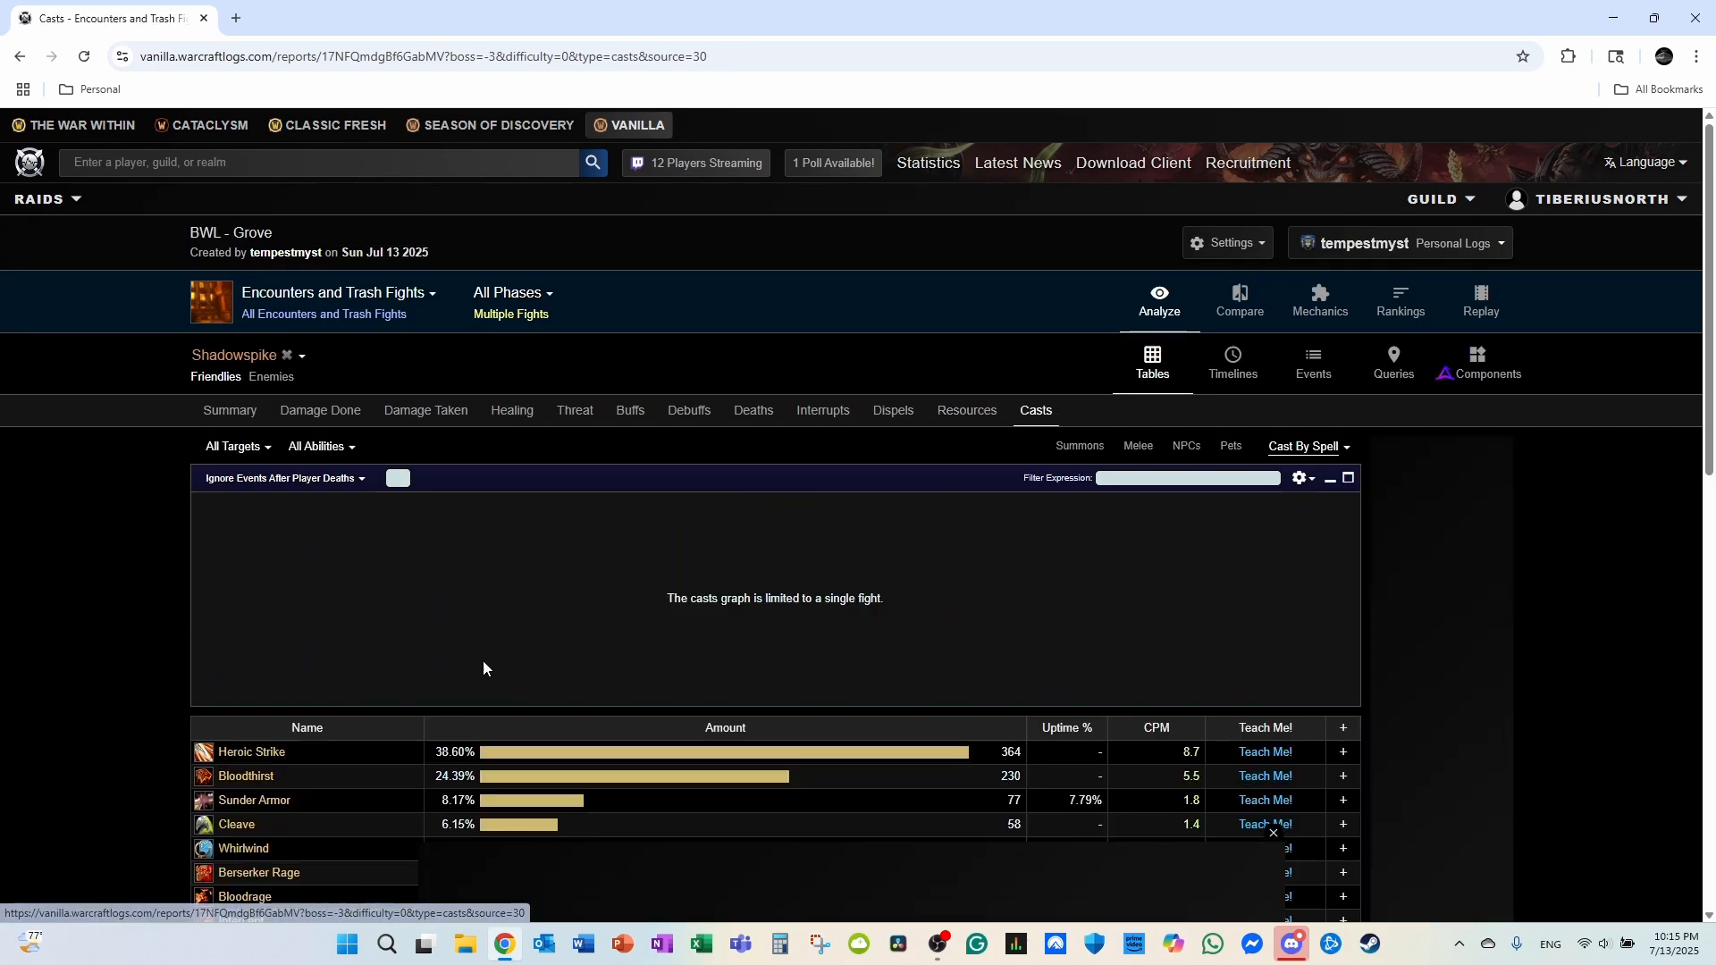
{"action": "scroll", "coordinate": [54, 608], "scroll_direction": "down", "scroll_amount": 4}
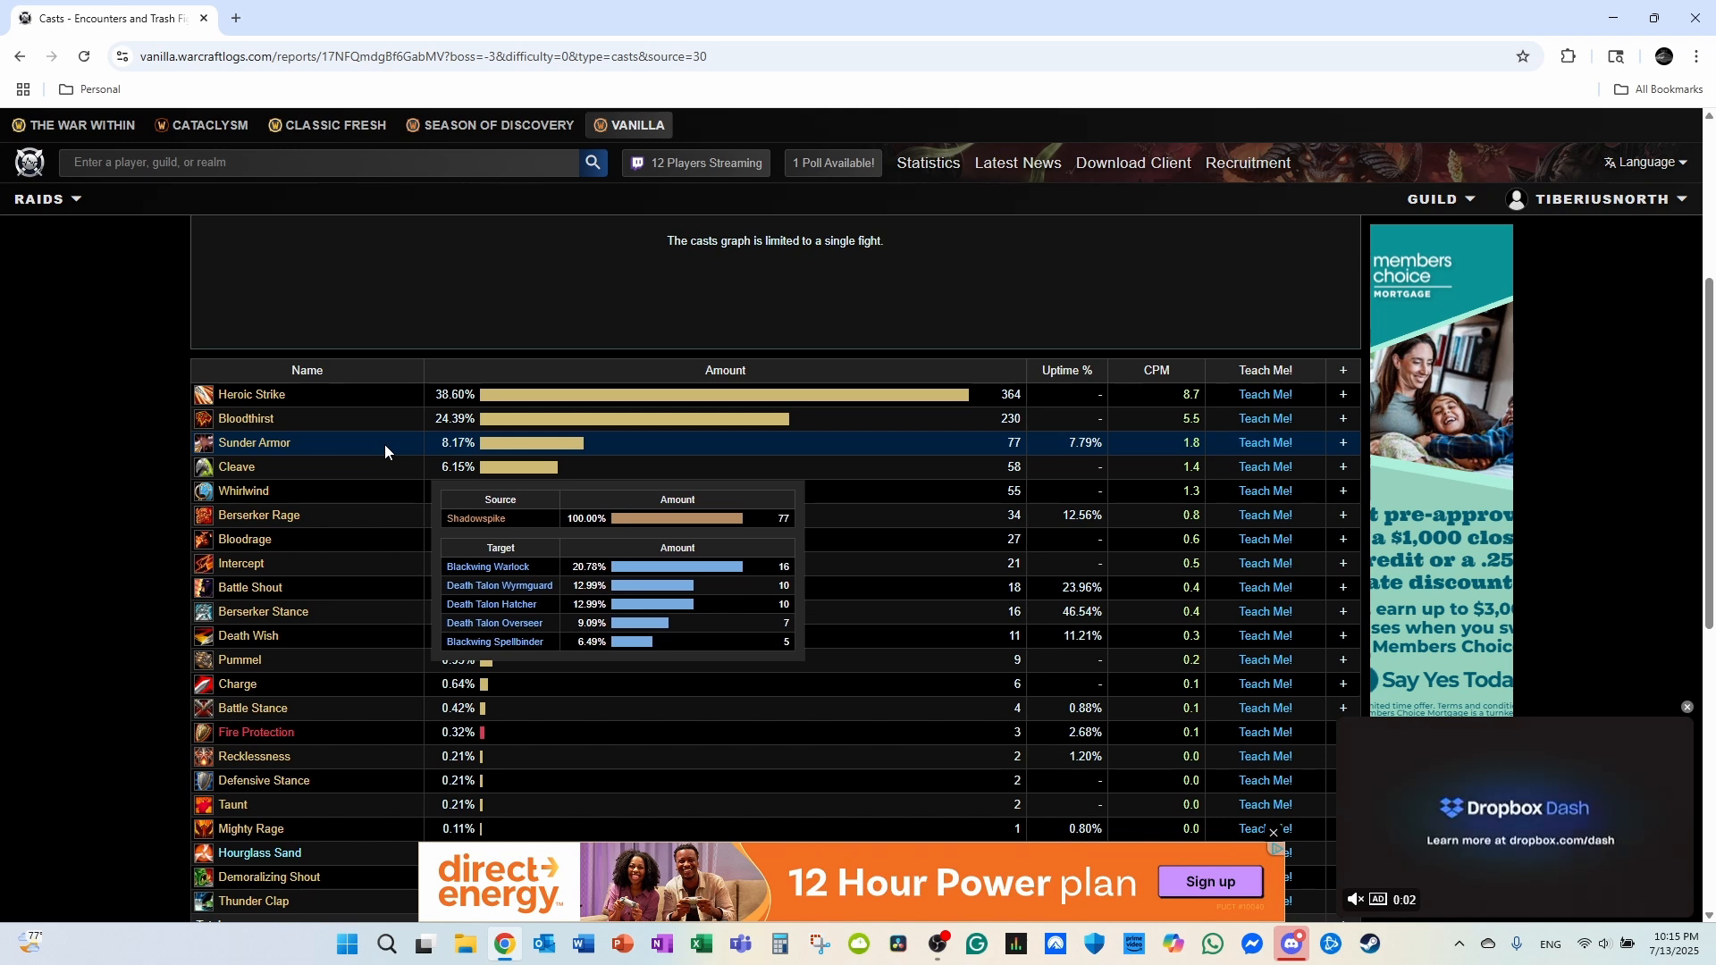
{"action": "scroll", "coordinate": [384, 443], "scroll_direction": "down", "scroll_amount": 1}
{"action": "scroll", "coordinate": [387, 450], "scroll_direction": "down", "scroll_amount": 3}
{"action": "scroll", "coordinate": [394, 529], "scroll_direction": "up", "scroll_amount": 8}
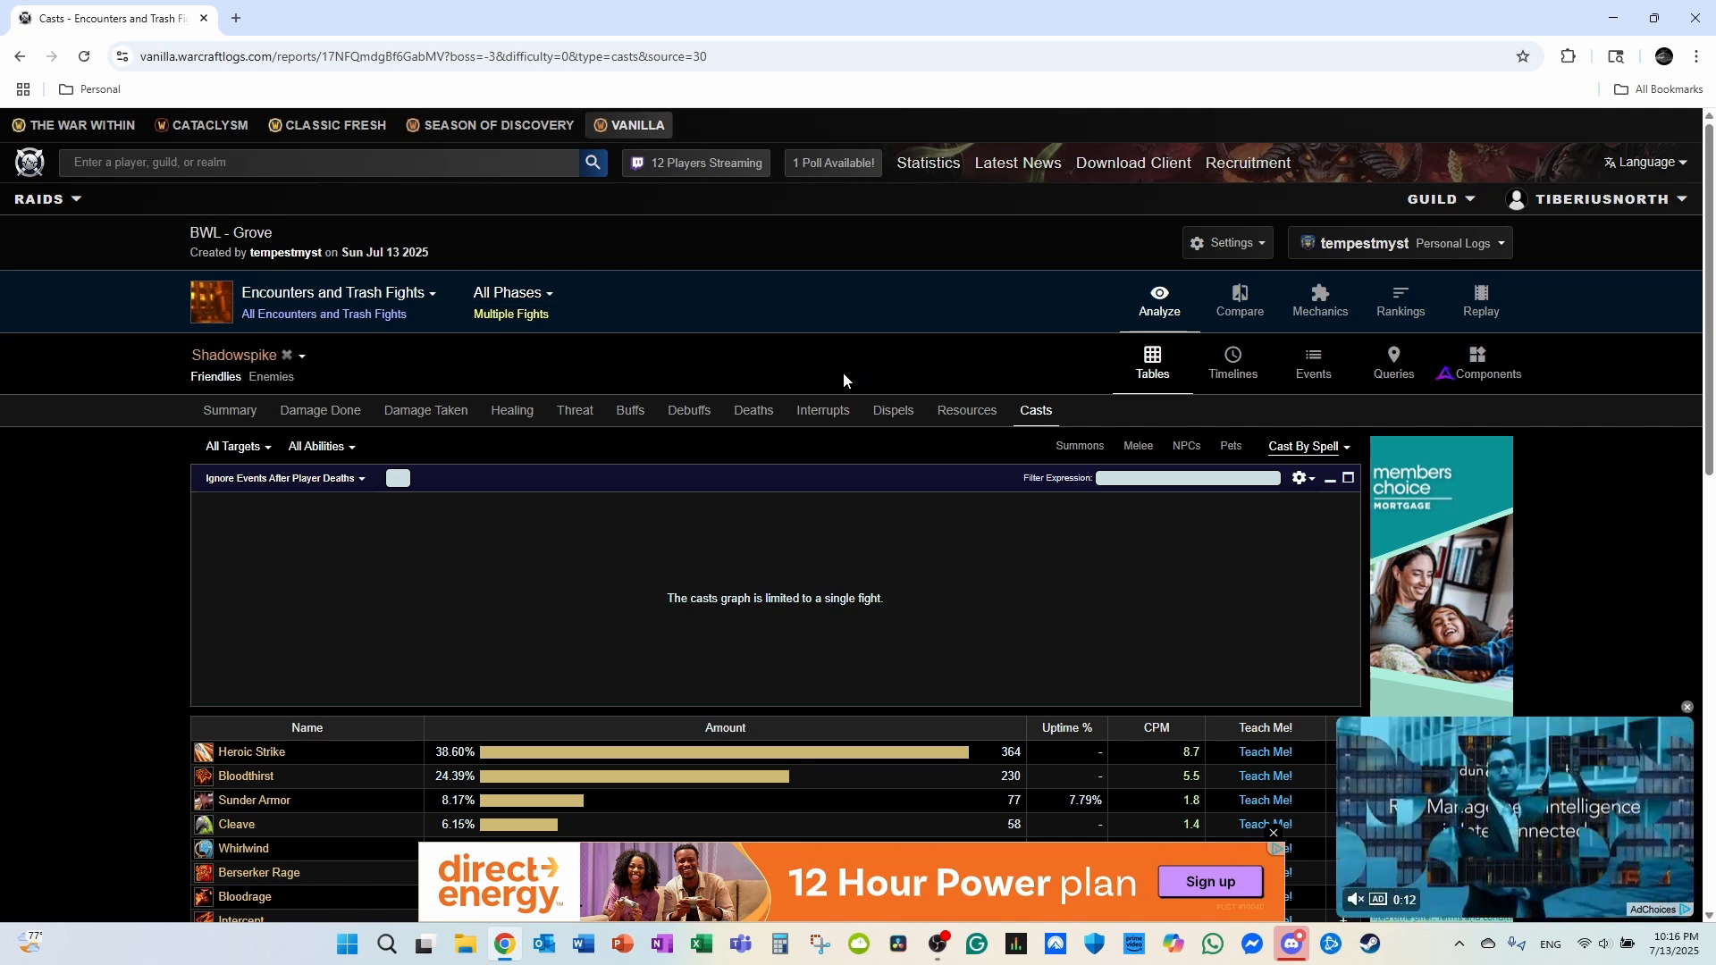
{"action": "left_click", "coordinate": [230, 410]}
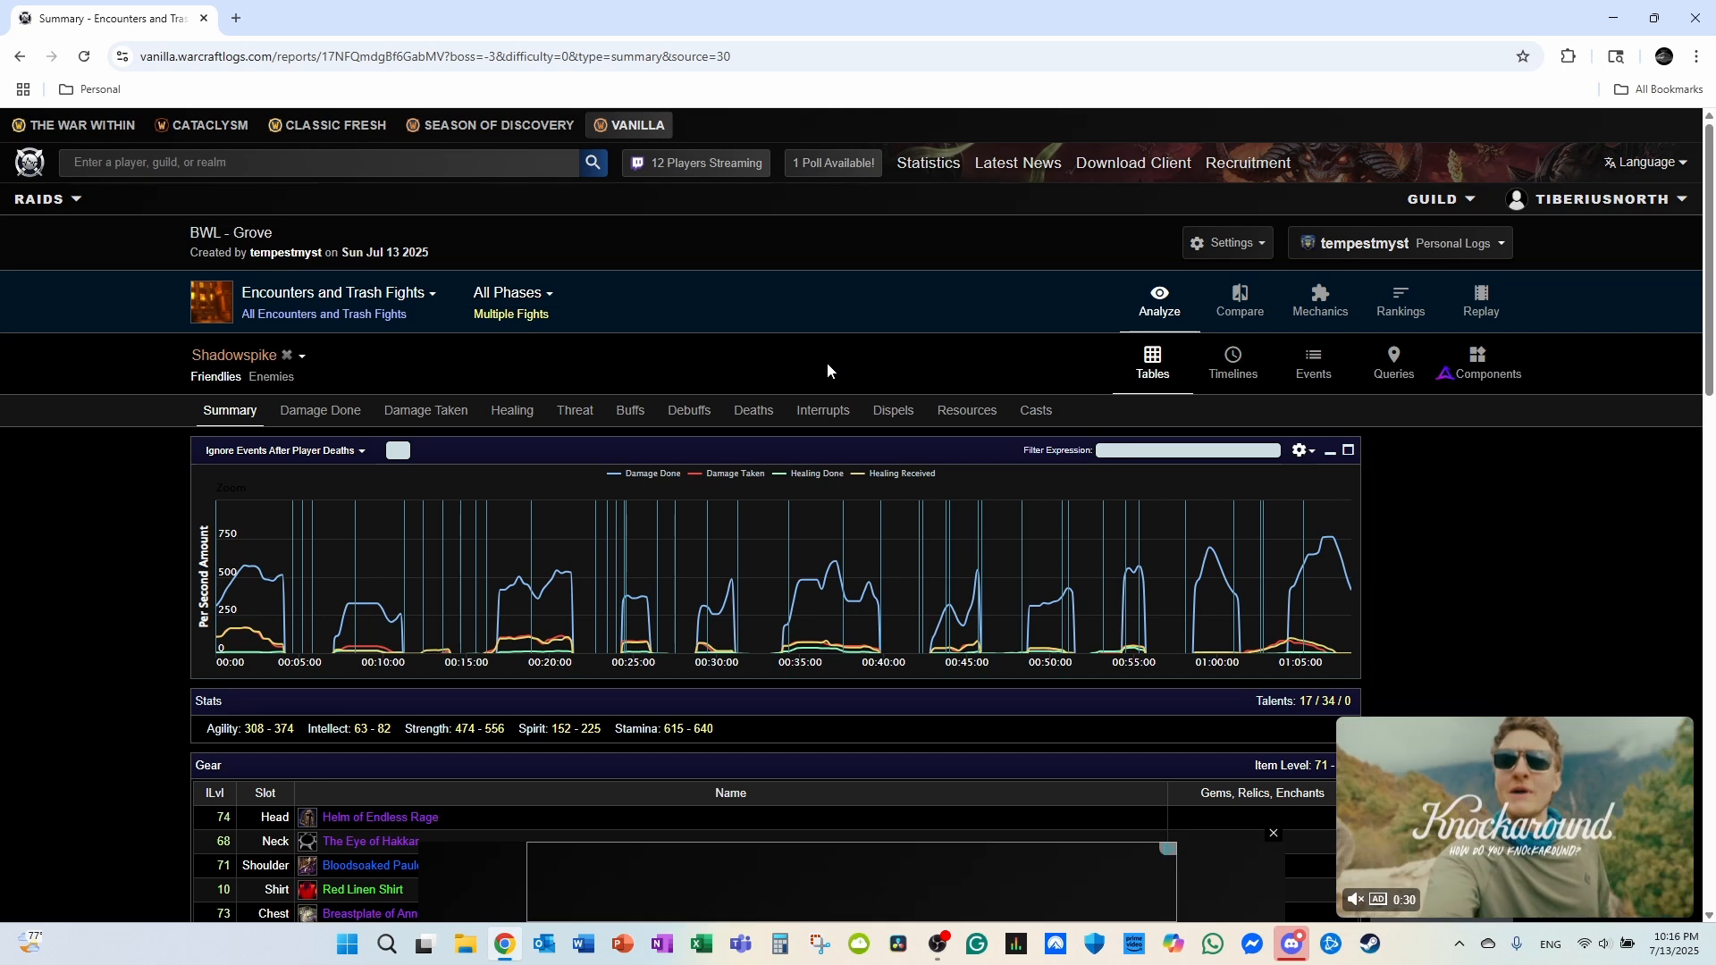